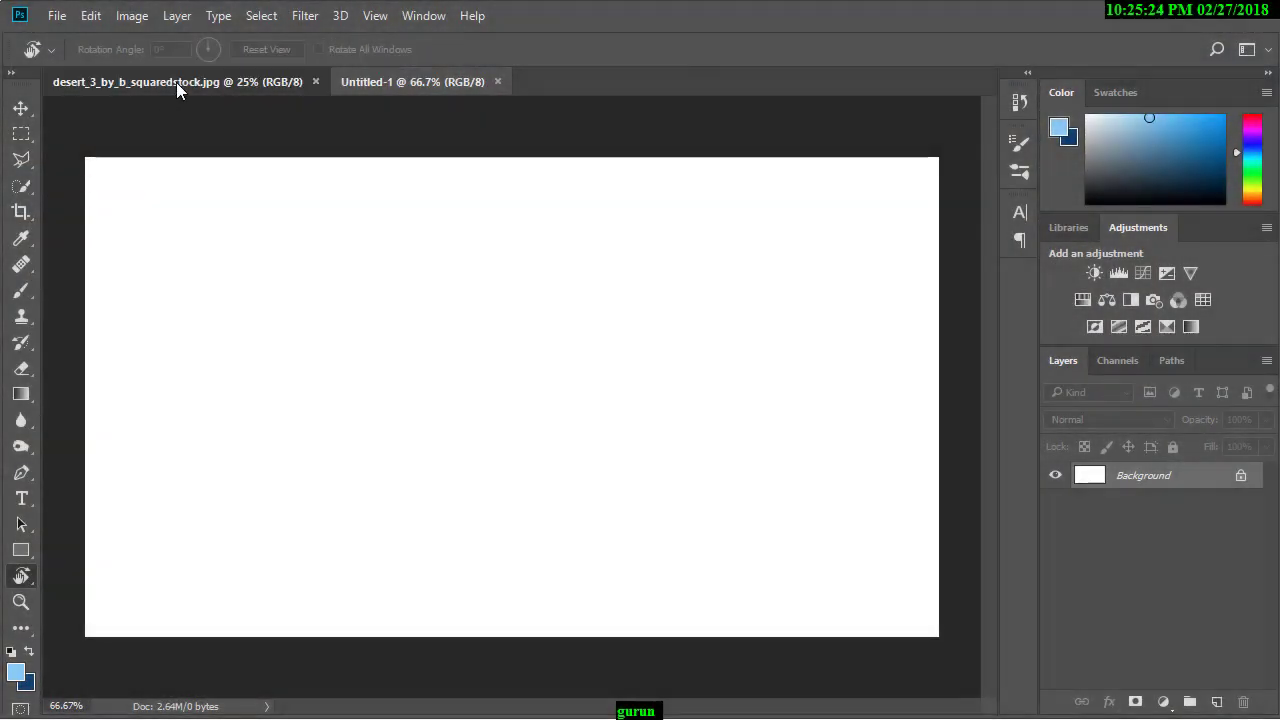
Step: Place the desert photo into Untitled-1, scaled down in the canvas's lower-left
click(176, 82)
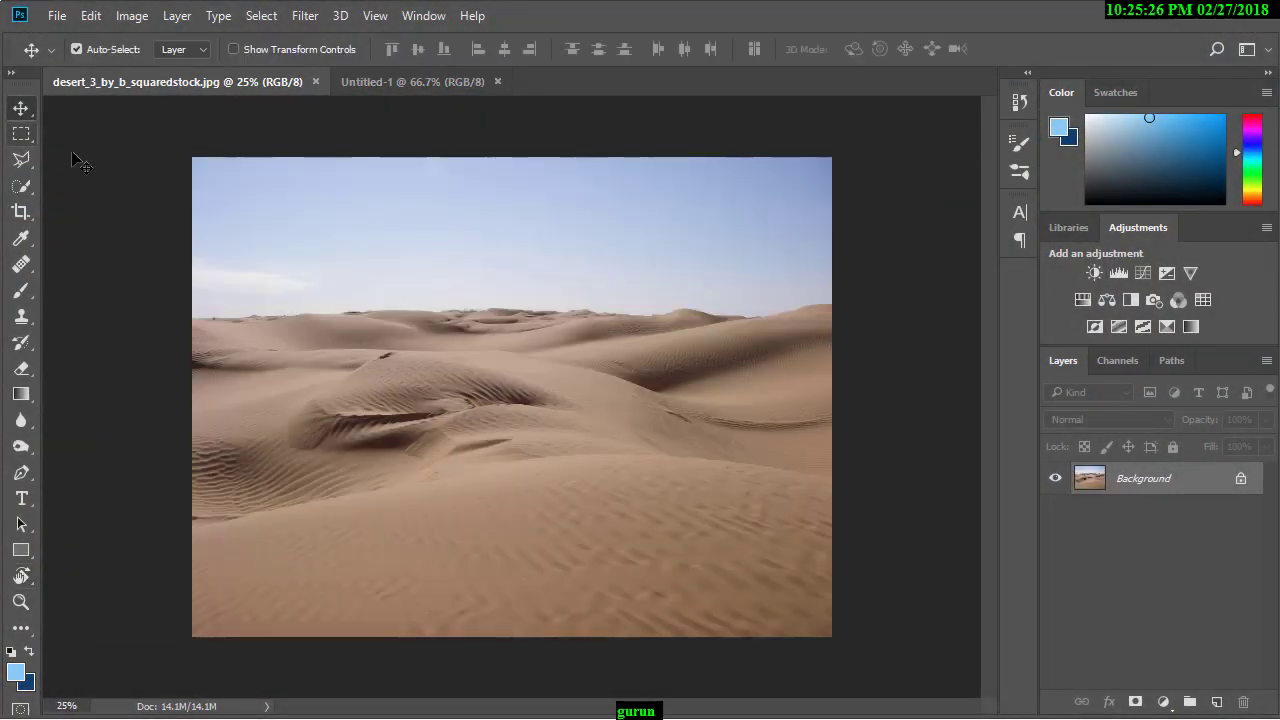
mouse_move(395, 316)
mouse_down()
mouse_move(414, 271)
mouse_move(466, 294)
mouse_up()
key(ctrl+minus)
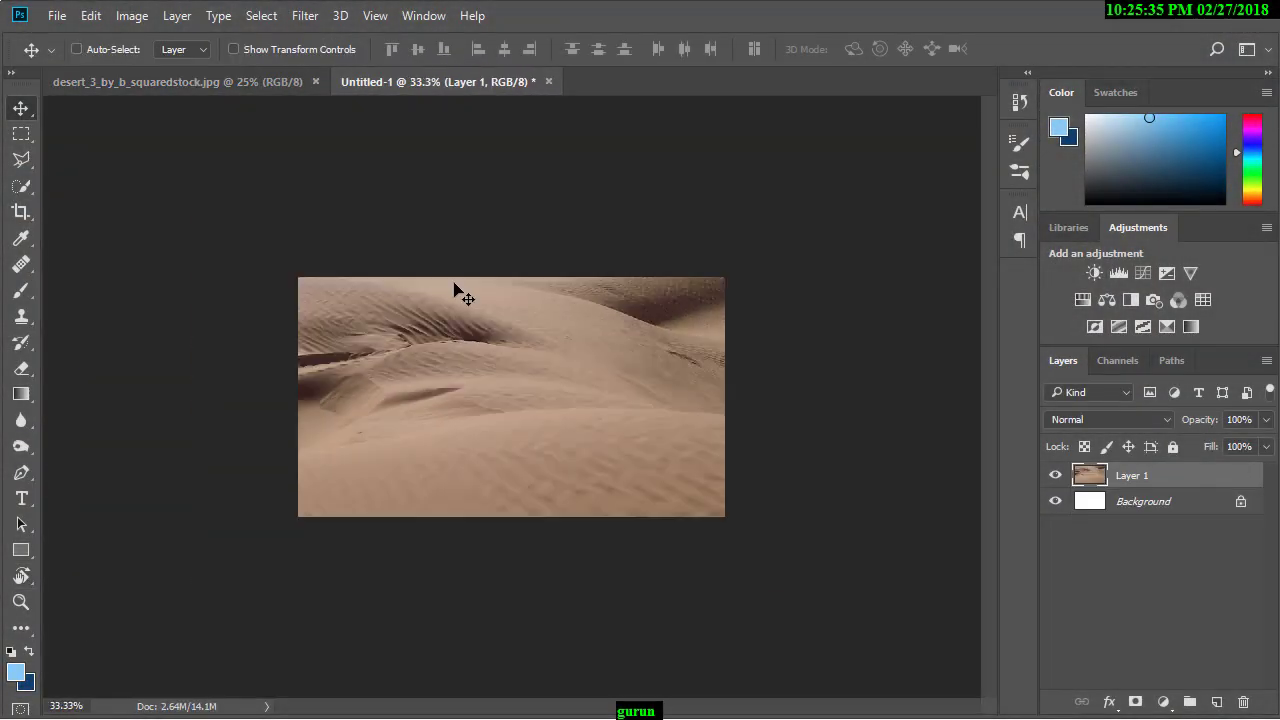
key(ctrl+t)
mouse_move(888, 652)
mouse_down()
mouse_move(617, 480)
mouse_move(569, 351)
mouse_up()
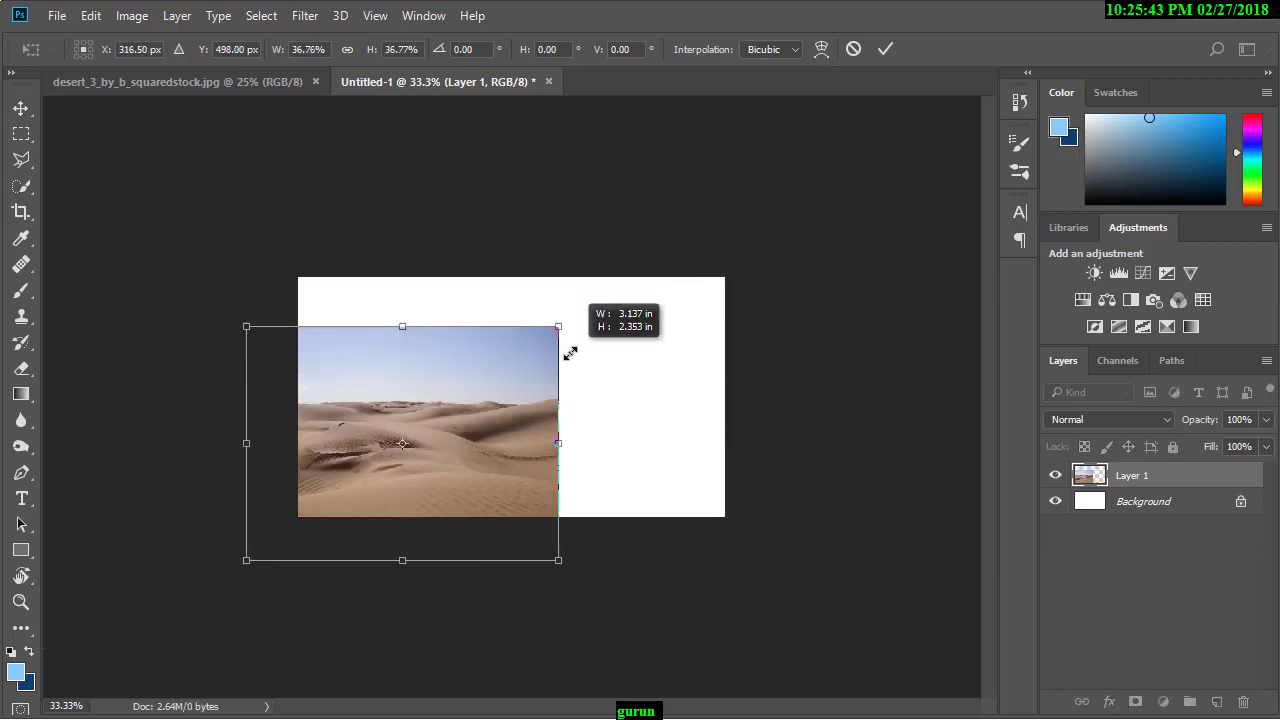
mouse_move(491, 380)
mouse_down()
mouse_move(500, 406)
mouse_move(551, 440)
mouse_move(696, 457)
mouse_up()
key(Return)
Step: Put a horizontally flipped desert copy on the right, lower its top, and erase the seam
click(91, 15)
mouse_move(156, 431)
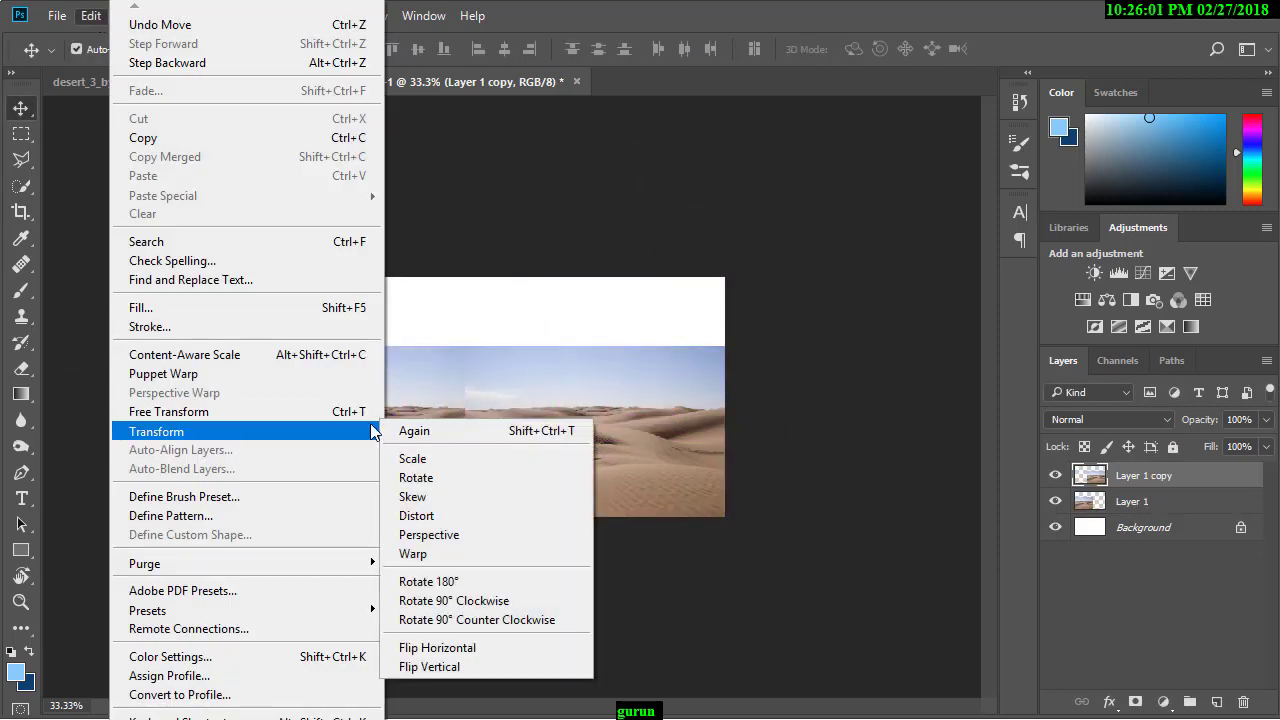
click(430, 645)
drag(634, 491, 608, 487)
key(ctrl+plus)
key(ctrl+plus)
key(ctrl+t)
drag(790, 295, 792, 306)
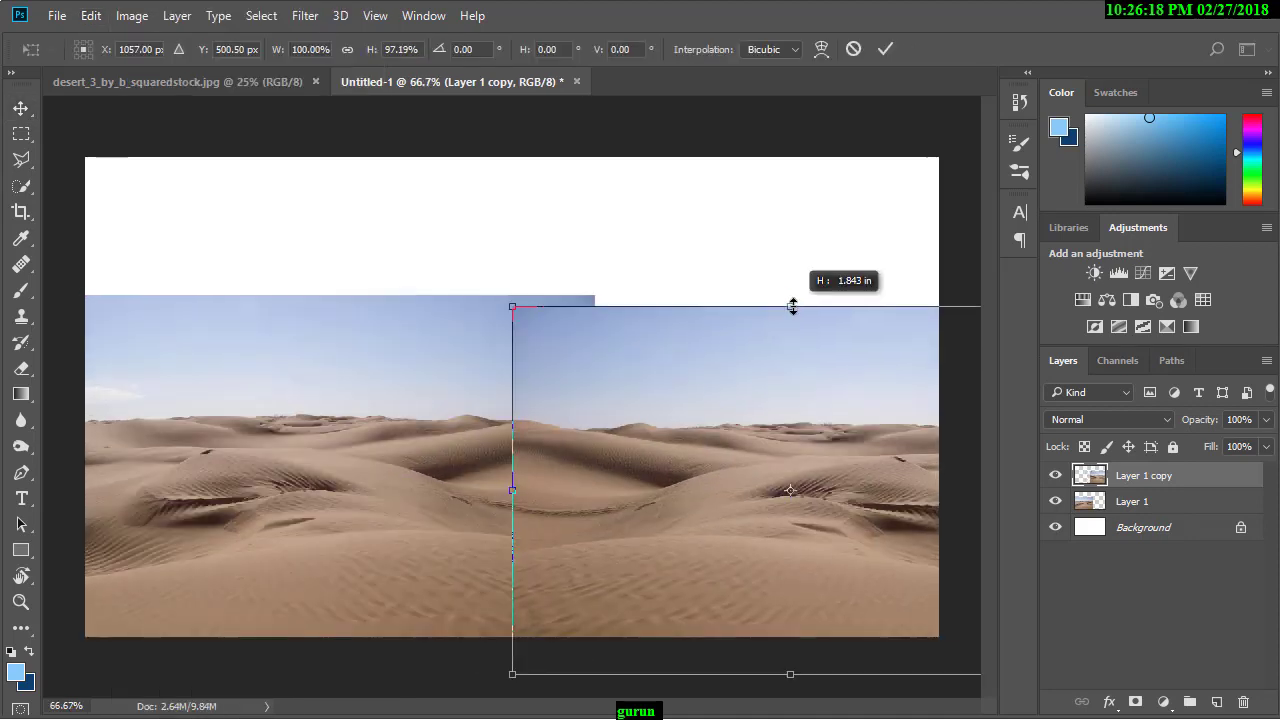
key(Return)
click(21, 368)
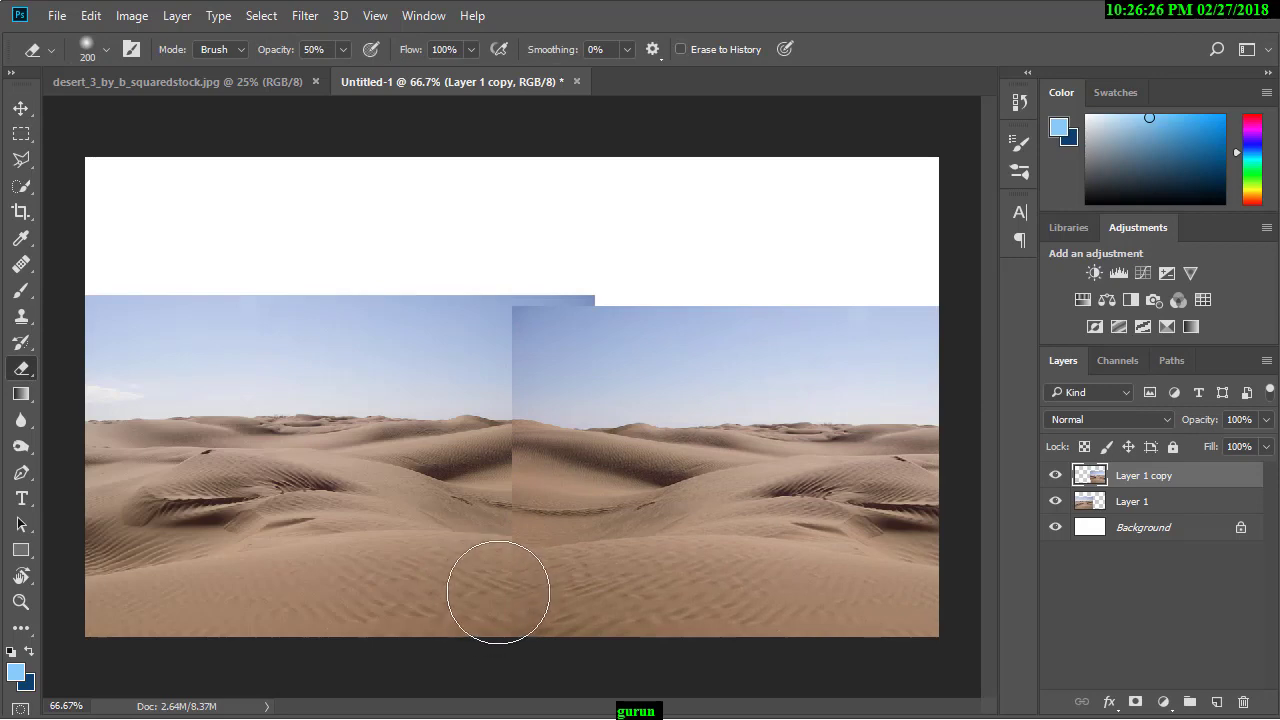
mouse_move(493, 381)
mouse_down()
mouse_move(491, 334)
mouse_move(500, 457)
mouse_up()
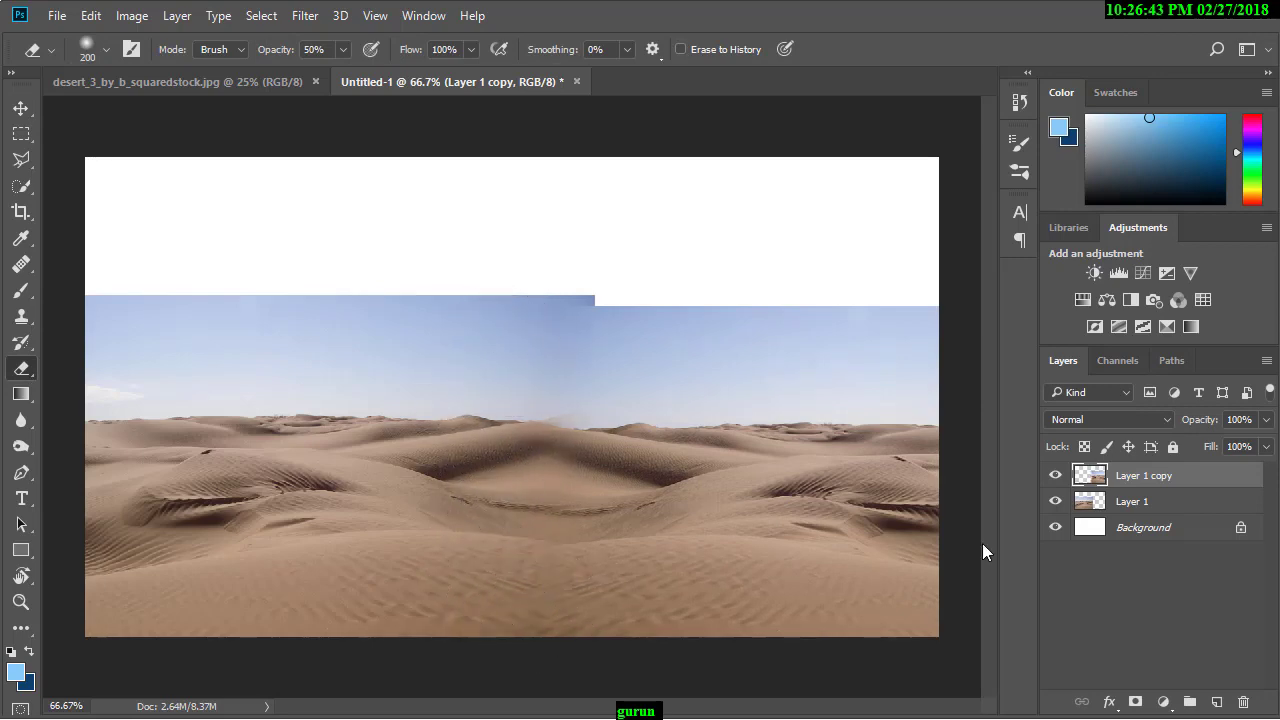
Step: Merge the desert halves, add a layer mask, and gradient-fade the sky above the horizon
shift+click(1166, 508)
right_click(1166, 508)
click(790, 674)
click(1135, 702)
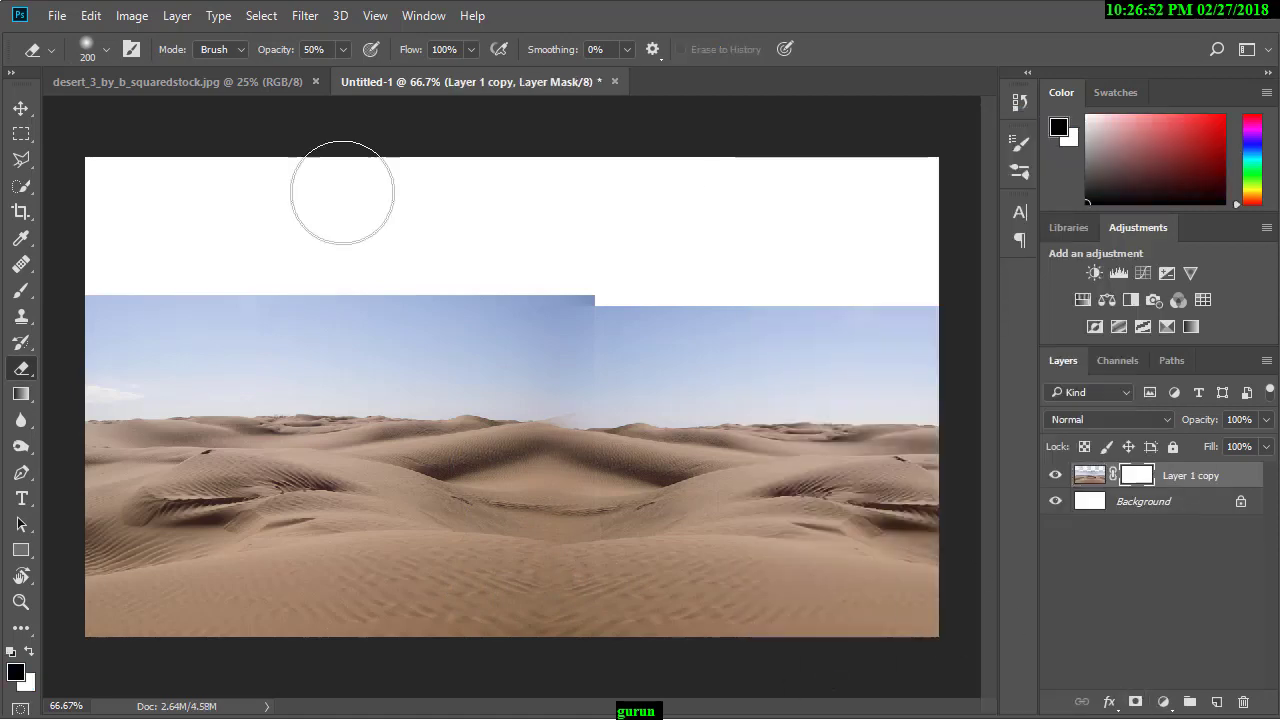
click(21, 394)
click(111, 394)
drag(550, 438, 551, 357)
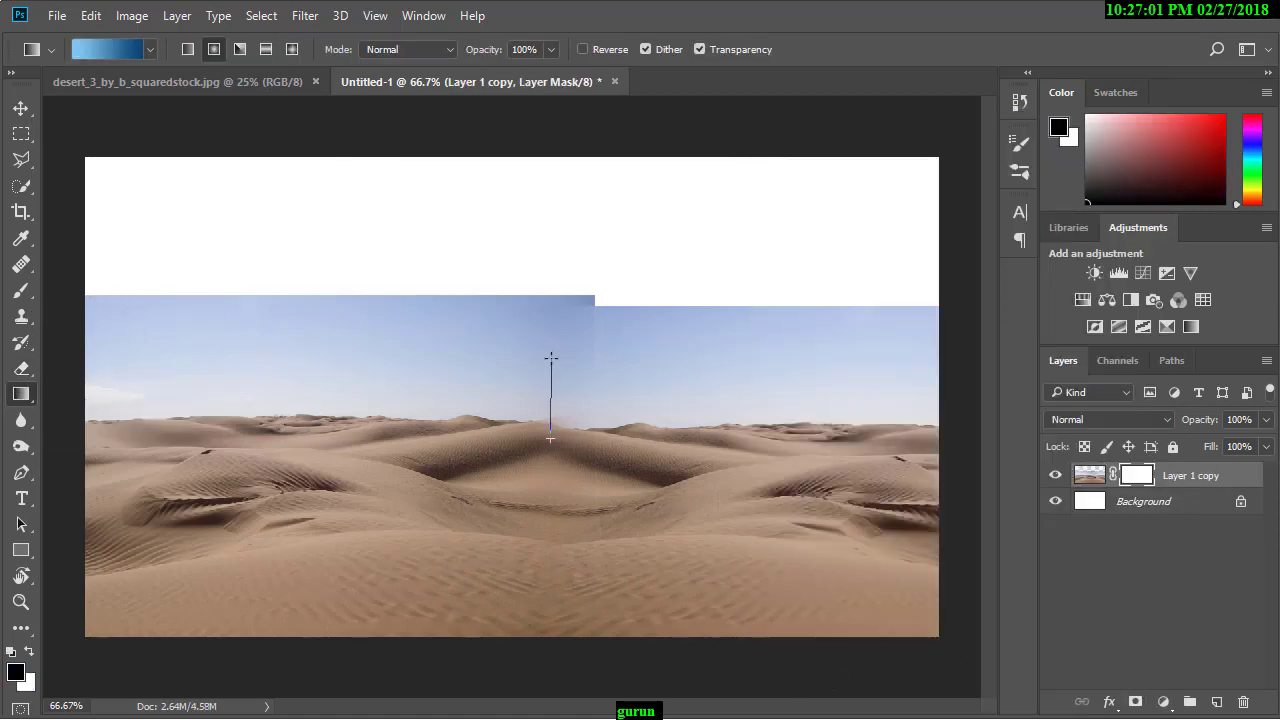
key(ctrl+z)
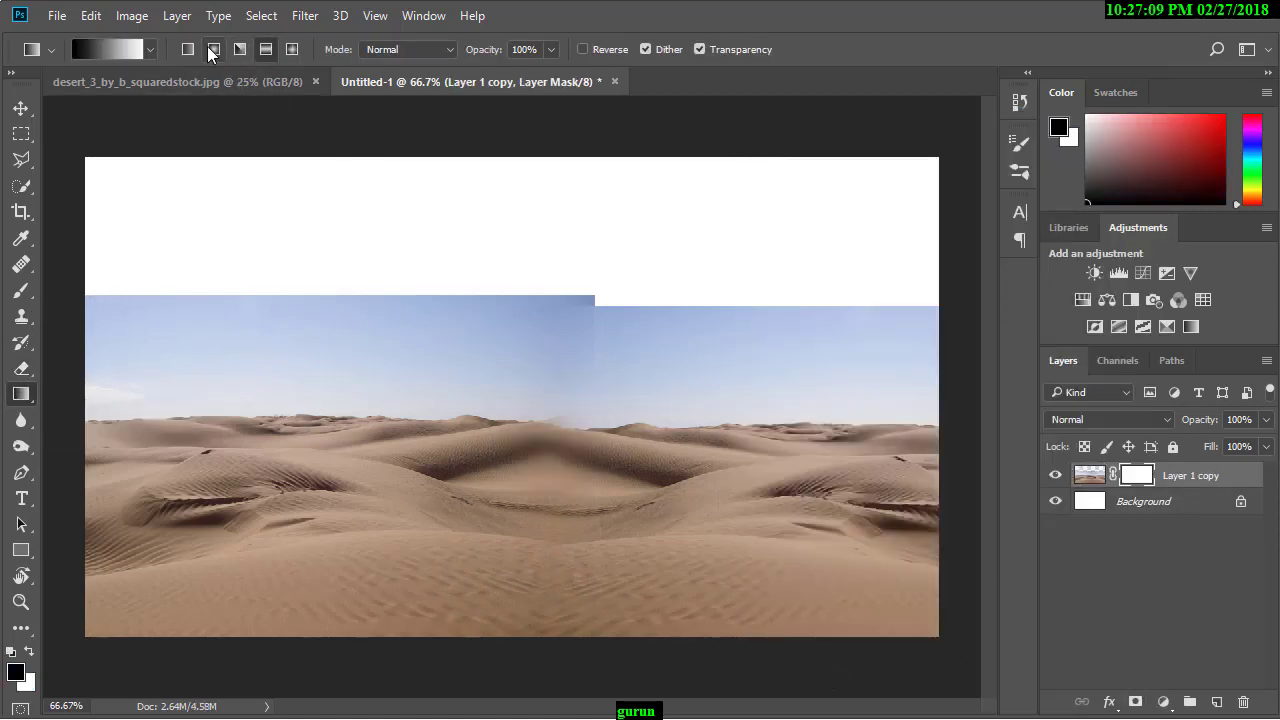
drag(541, 420, 543, 378)
key(ctrl+z)
key(x)
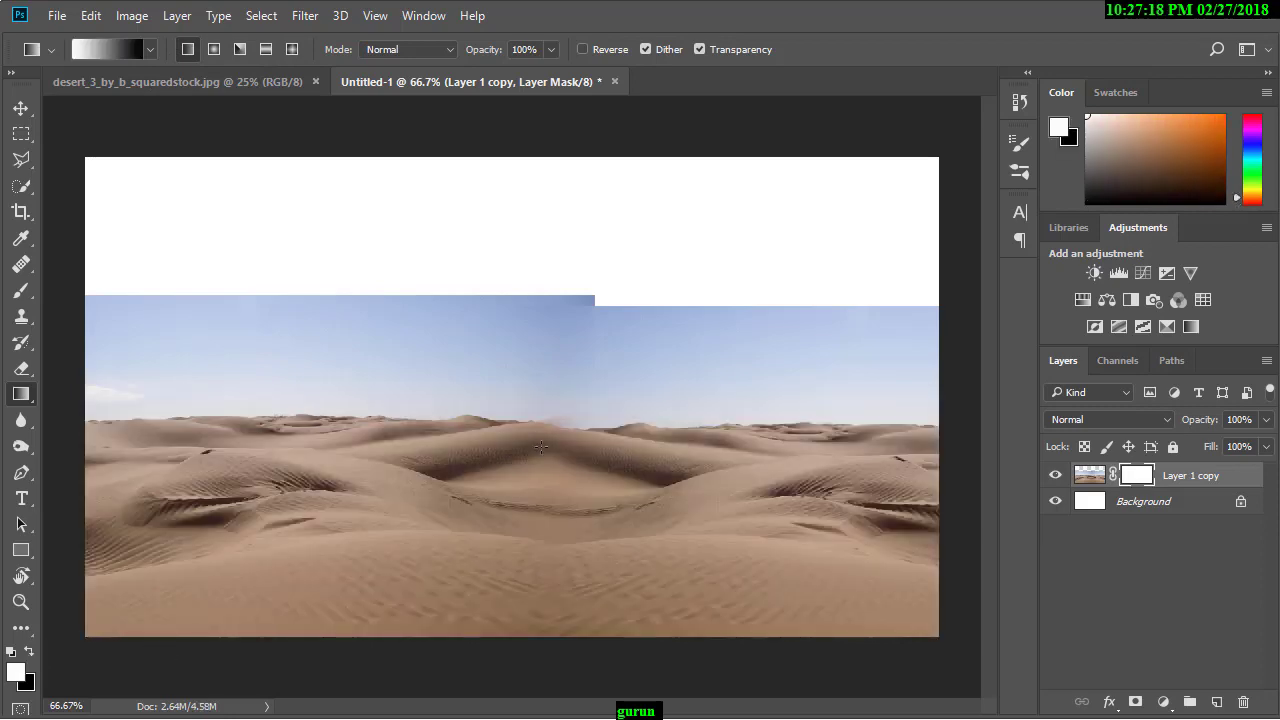
drag(541, 440, 537, 391)
Step: Add a dark grey Solid Color fill layer (414141) above the background
click(1143, 501)
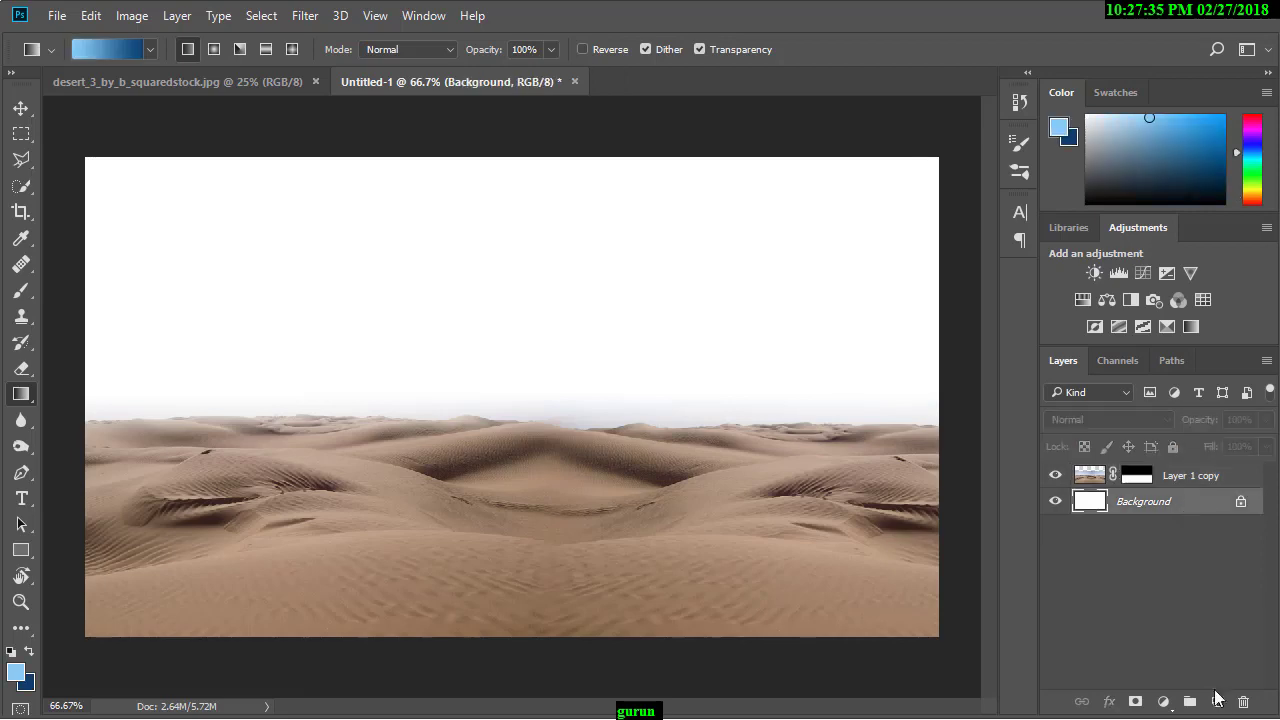
click(1163, 702)
click(1165, 272)
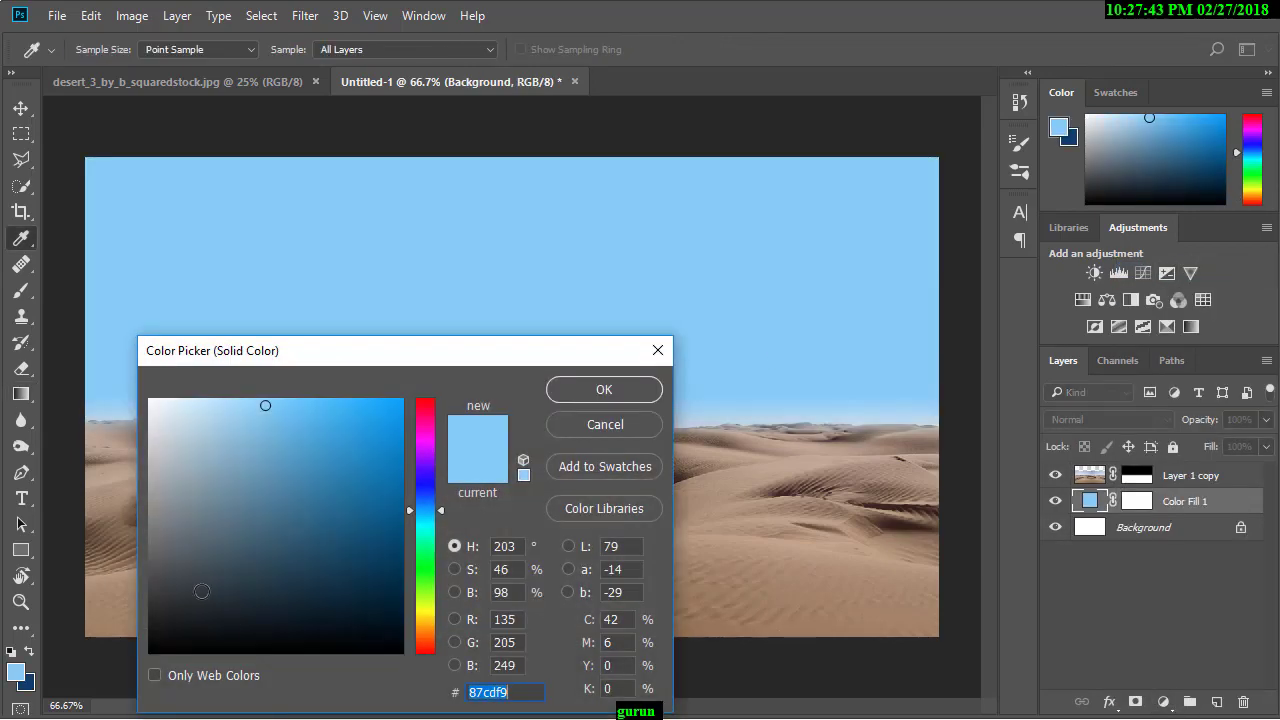
text(414141)
click(584, 388)
Step: Redraw the desert mask's gradient to tighten the fade along the horizon
click(1090, 478)
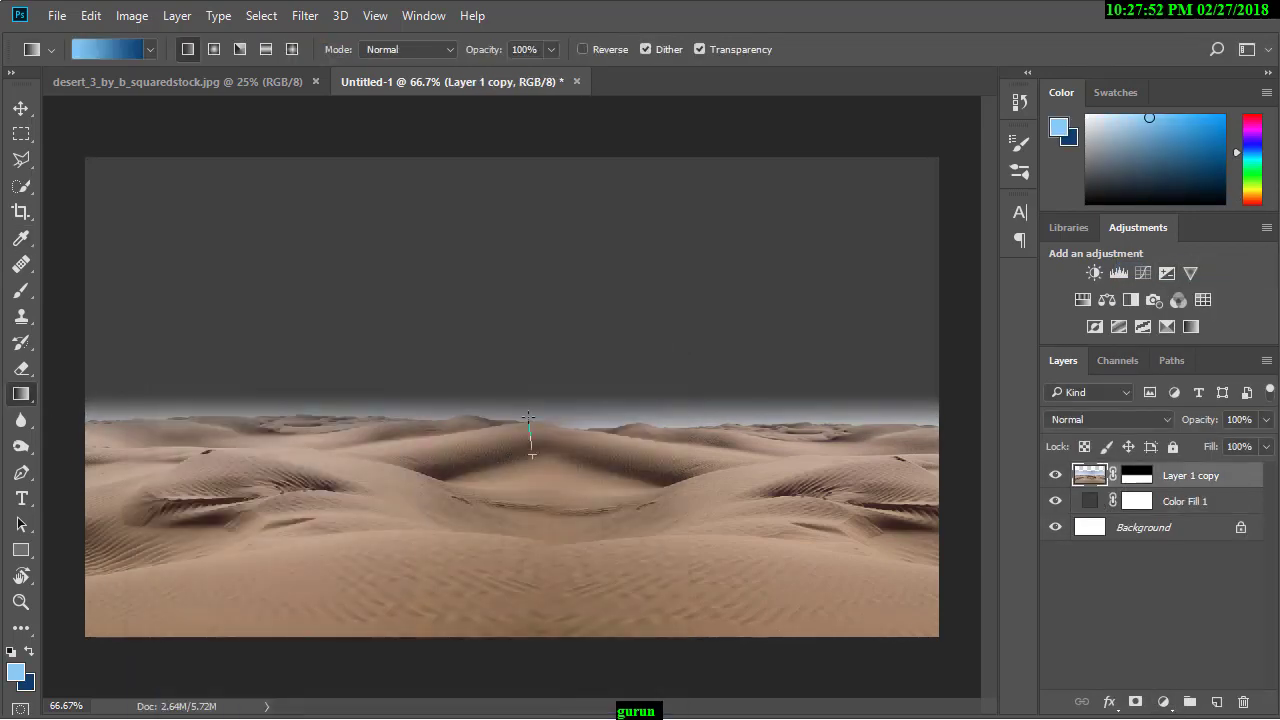
drag(532, 405, 532, 455)
key(ctrl+z)
key(ctrl+backslash)
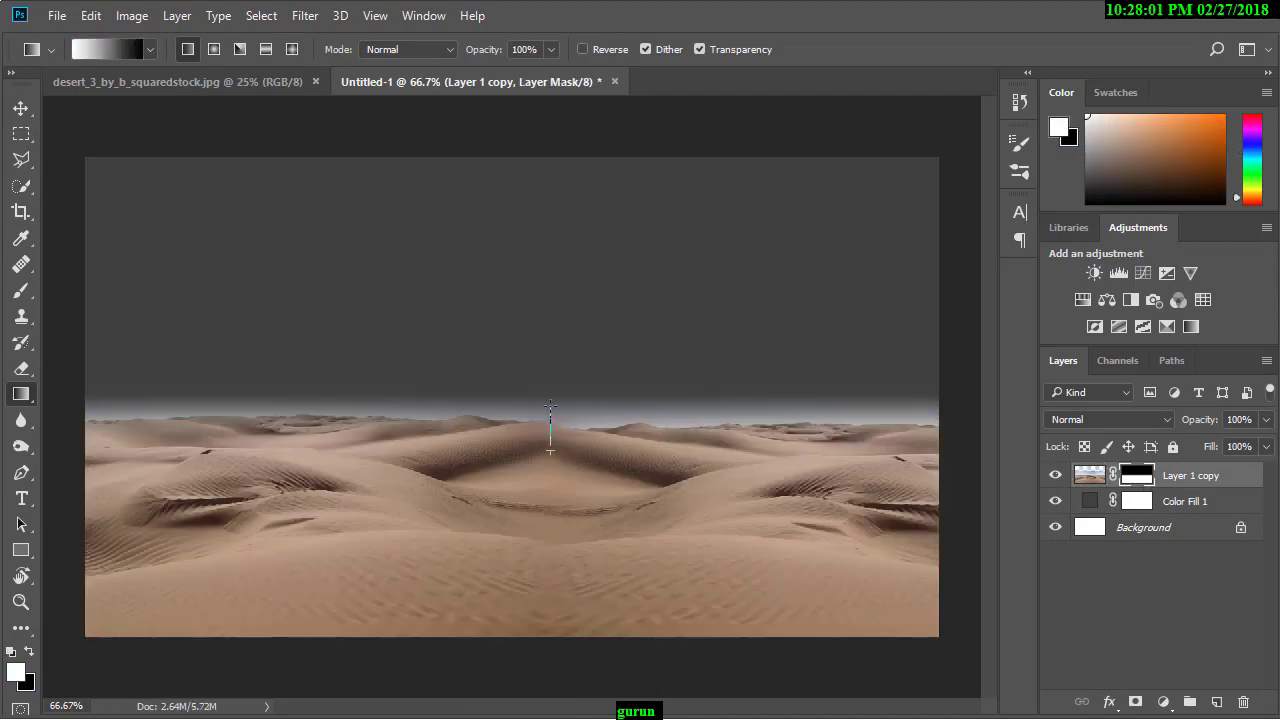
drag(550, 400, 553, 458)
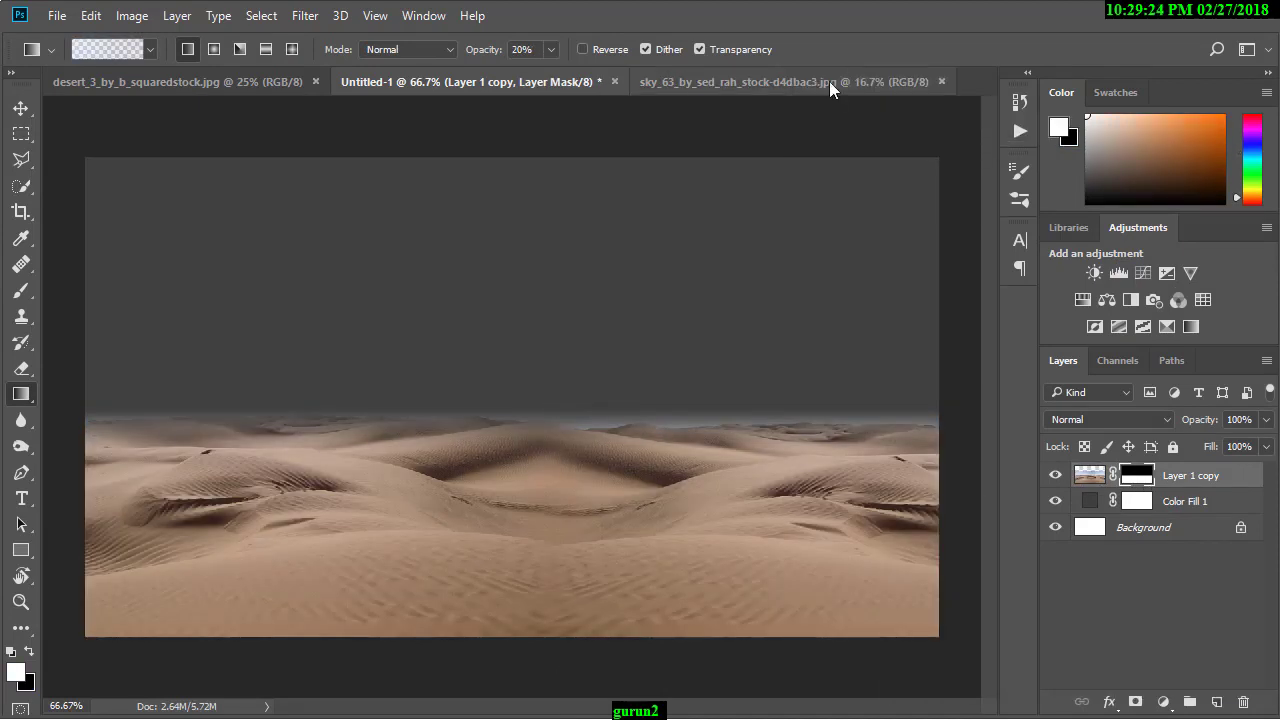
Step: Bring the sky photo into the composite below the desert, scaled and positioned
click(829, 81)
key(v)
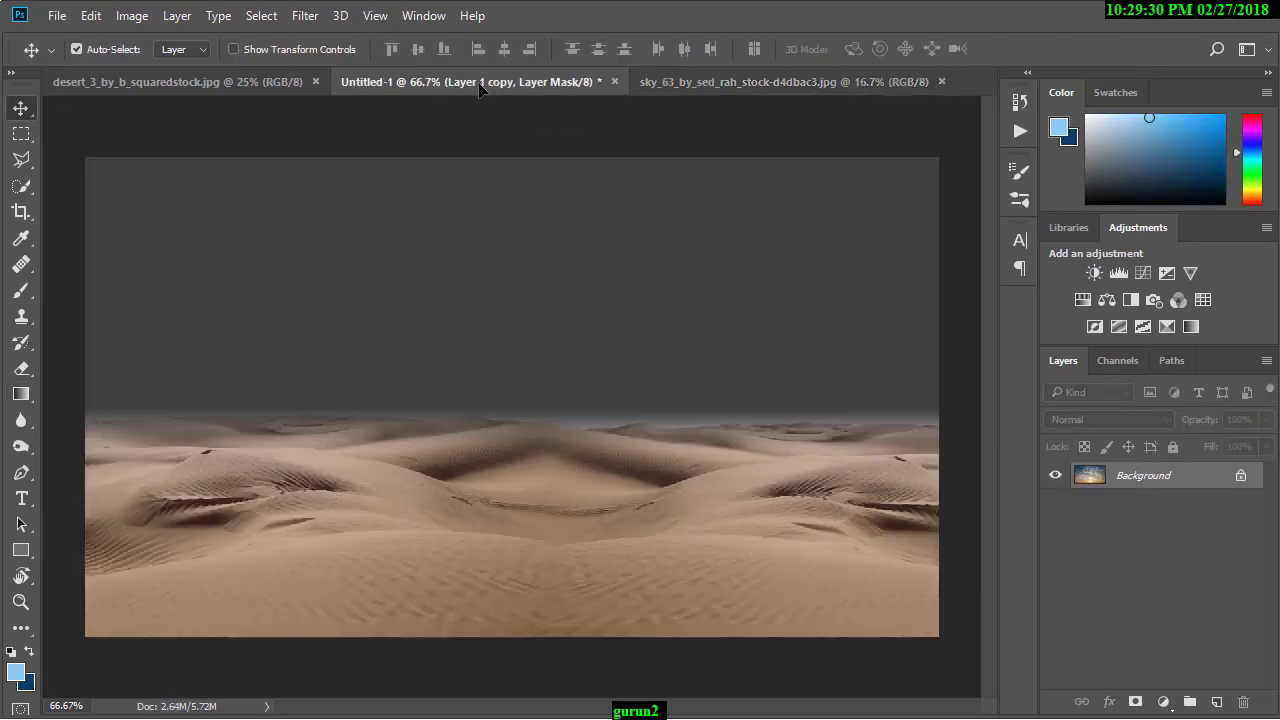
drag(305, 372, 529, 225)
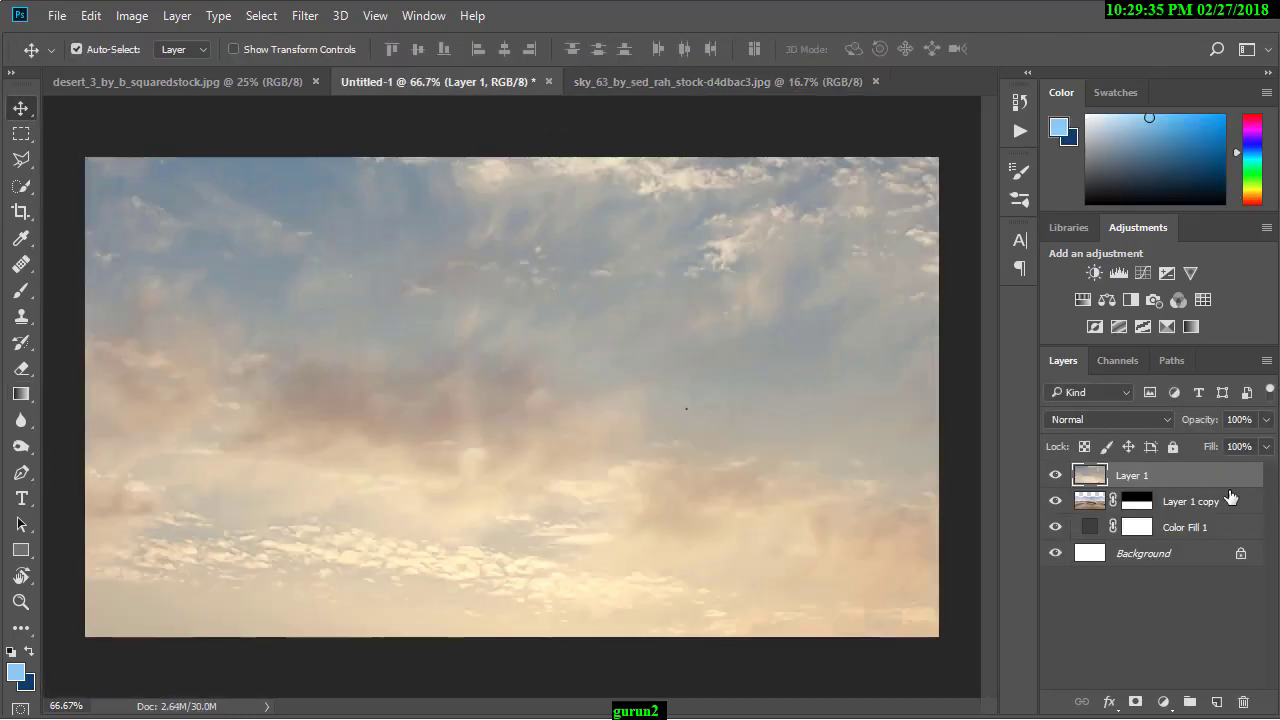
drag(1230, 498, 1231, 515)
key(ctrl+minus)
key(ctrl+t)
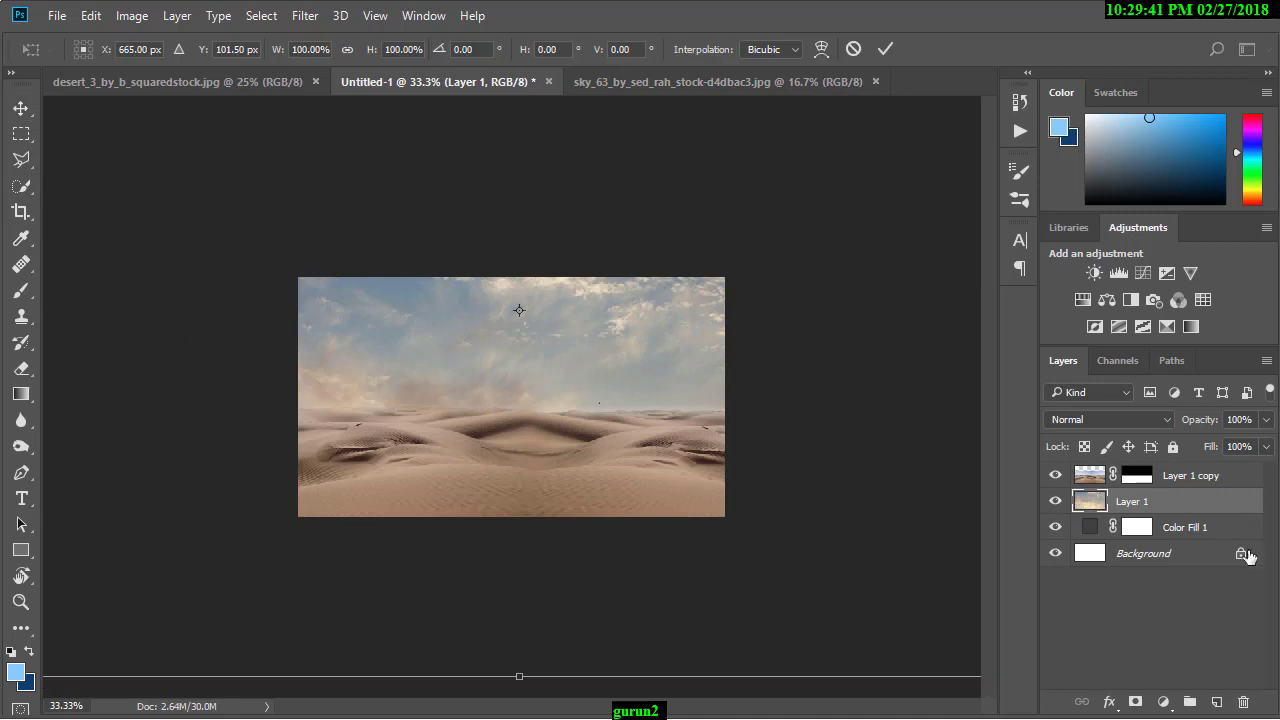
drag(900, 660, 552, 346)
mouse_move(863, 643)
mouse_down()
mouse_move(408, 334)
mouse_move(726, 392)
mouse_move(791, 391)
mouse_up()
key(ctrl+z)
drag(594, 326, 700, 484)
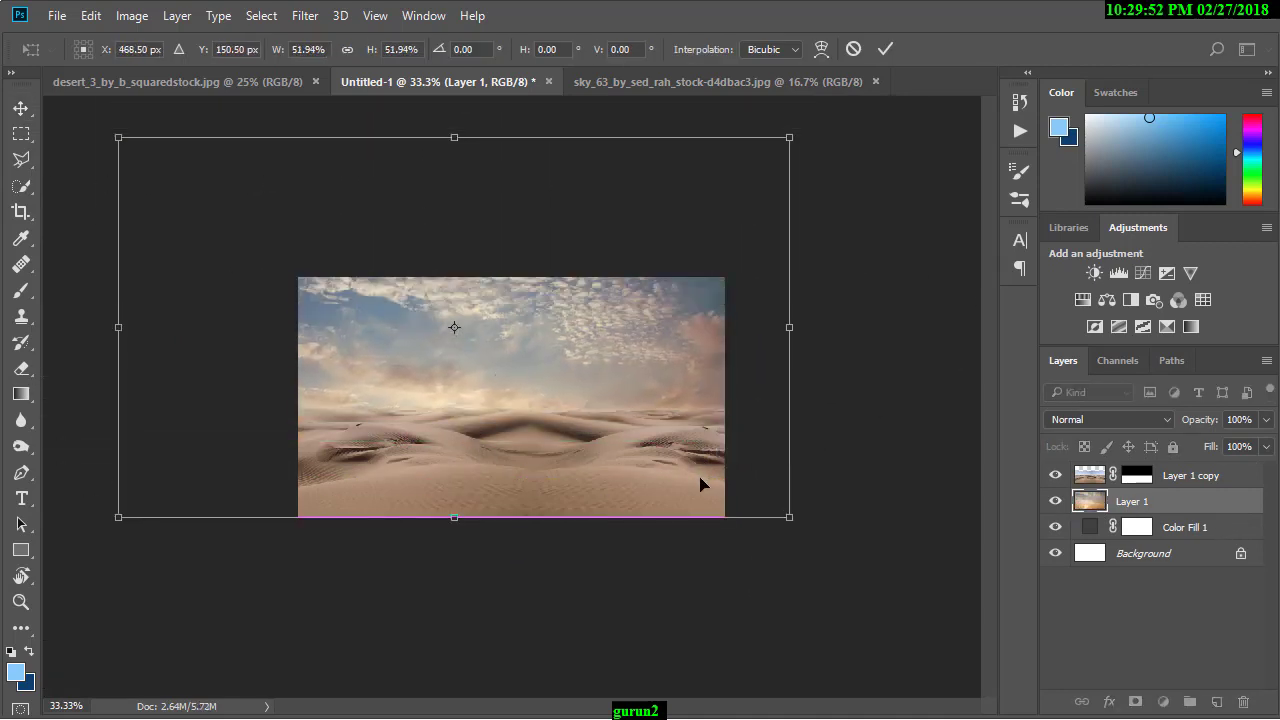
drag(789, 517, 734, 471)
drag(706, 371, 716, 388)
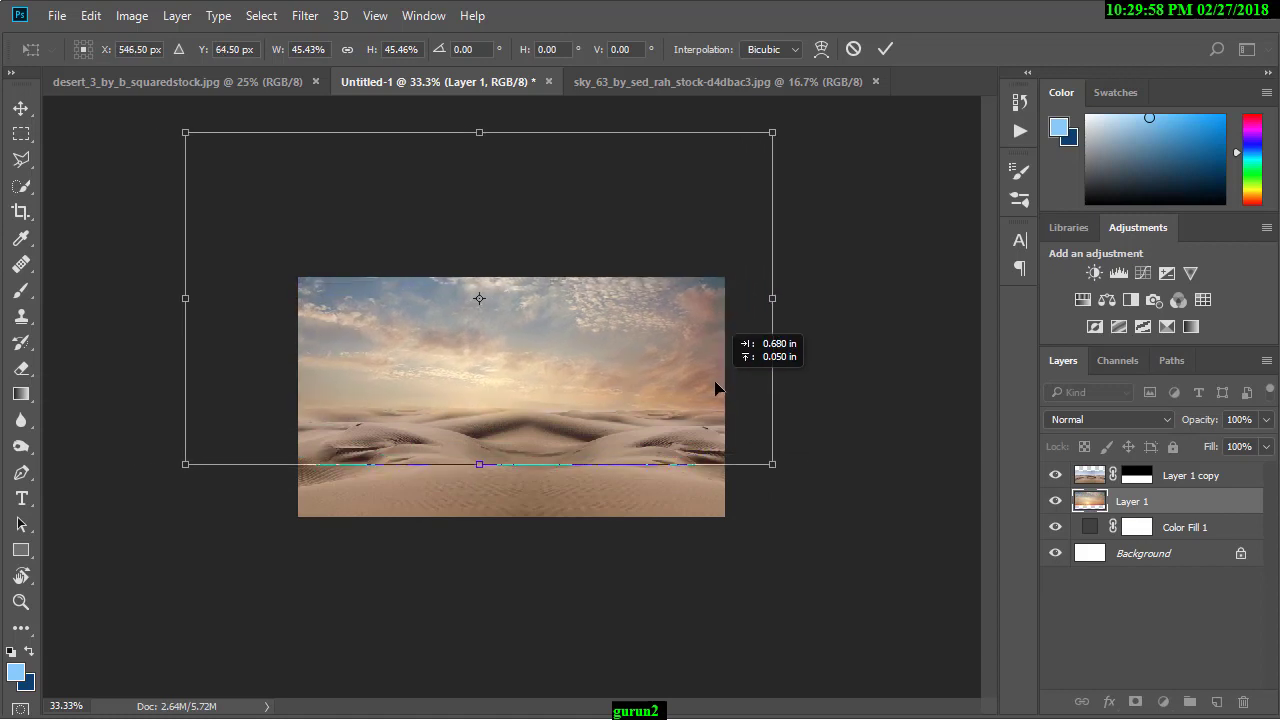
key(Return)
Step: Shift the sky so the sun meets the horizon and shrink it further
key(ctrl+plus)
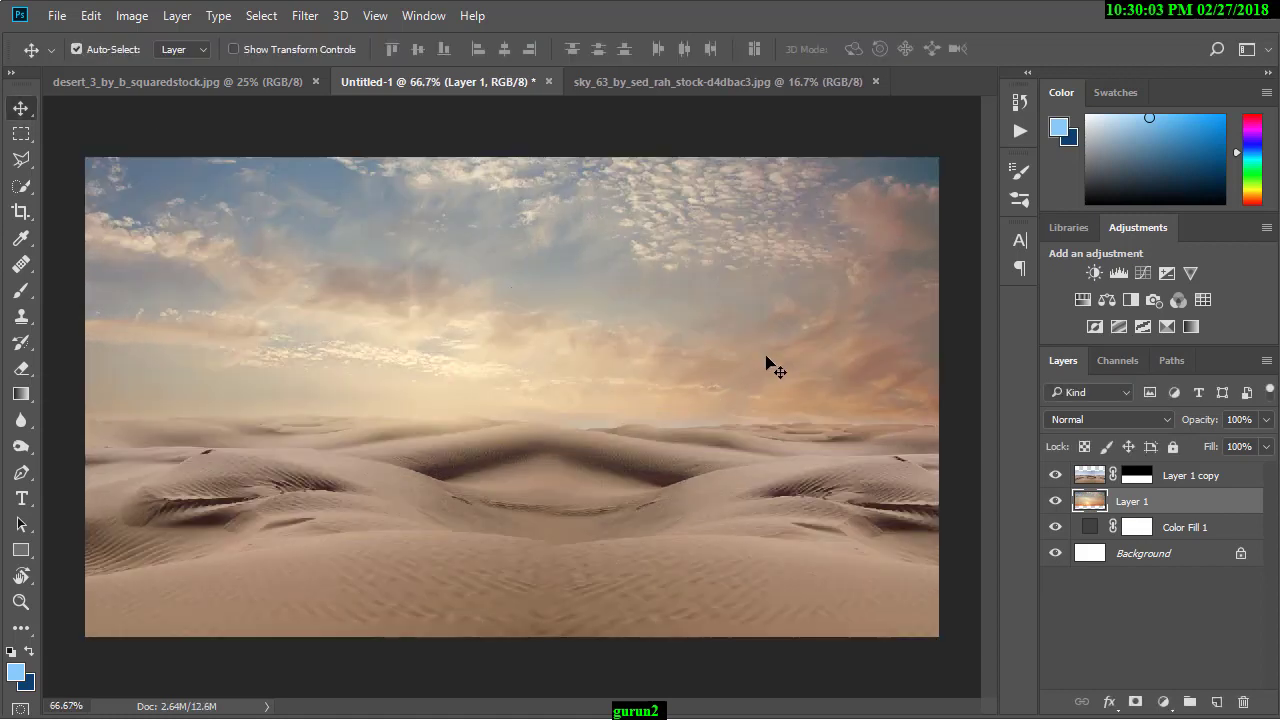
drag(734, 309, 734, 311)
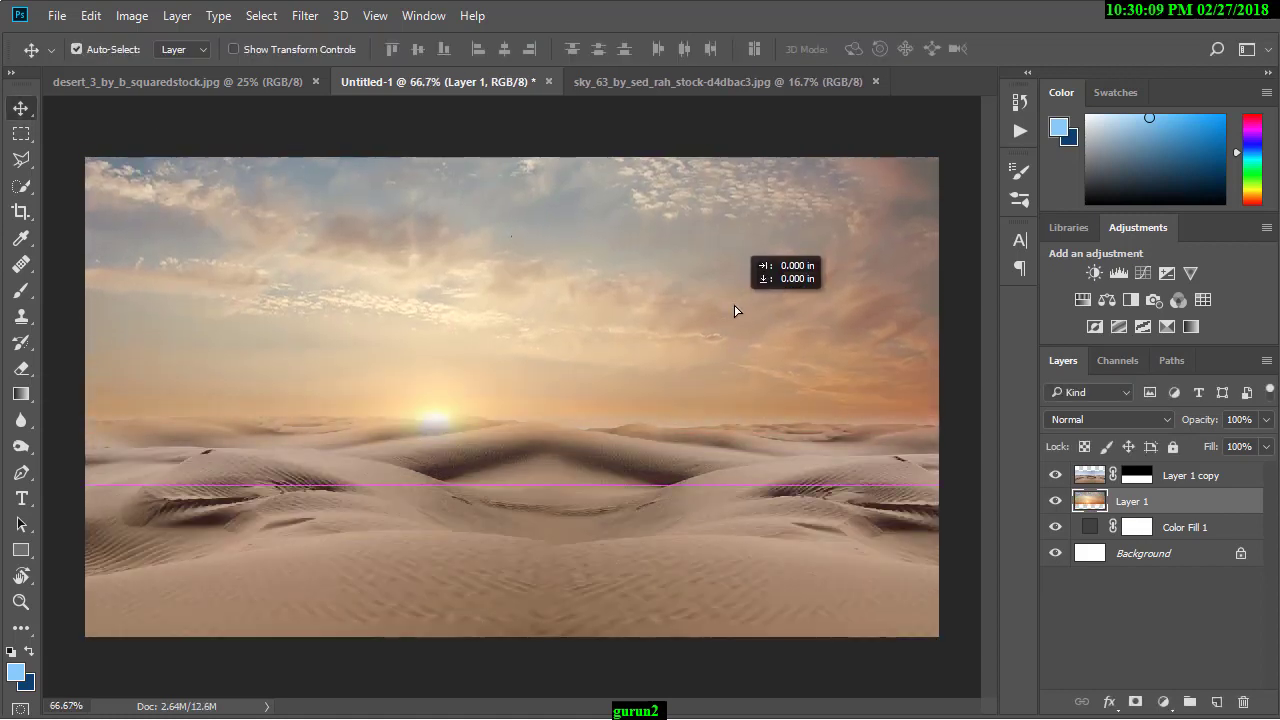
key(ctrl+minus)
key(ctrl+t)
mouse_move(182, 116)
mouse_down()
mouse_move(235, 170)
mouse_move(291, 177)
mouse_up()
drag(771, 177, 742, 233)
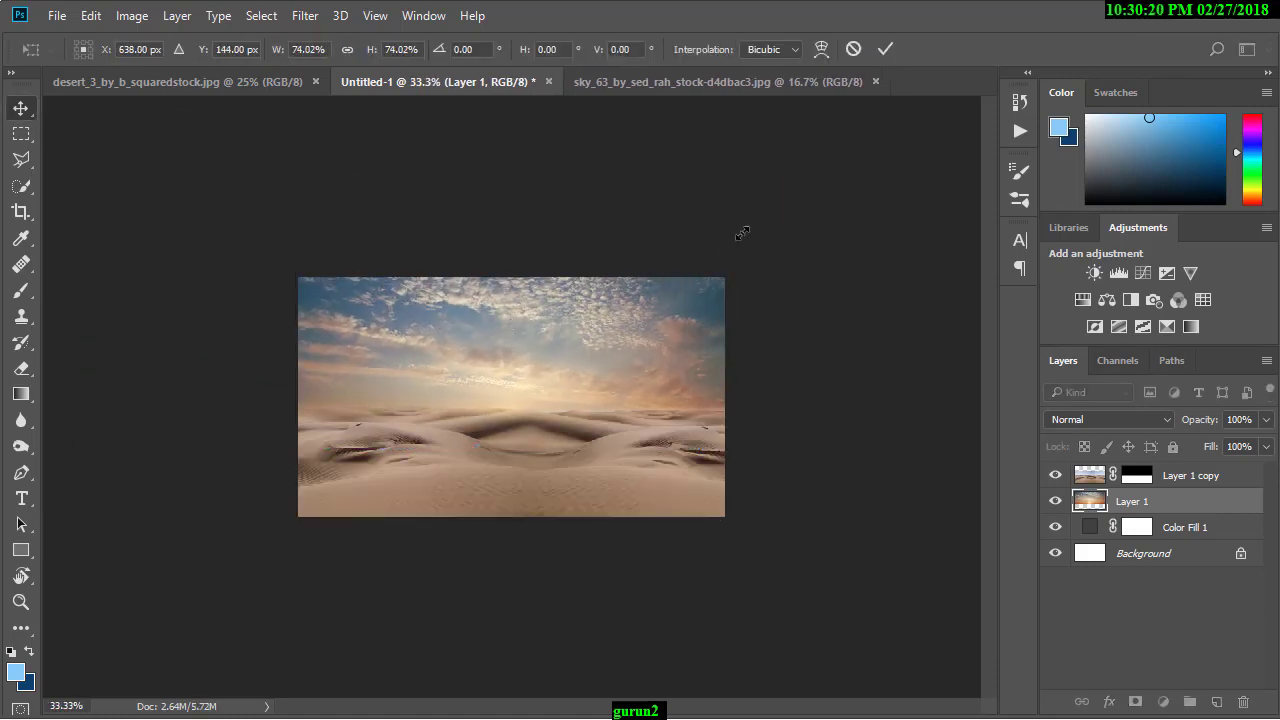
key(Return)
Step: Lower the desert layer's top edge and nudge the sky down and right
key(ctrl+plus)
click(1158, 477)
key(ctrl+t)
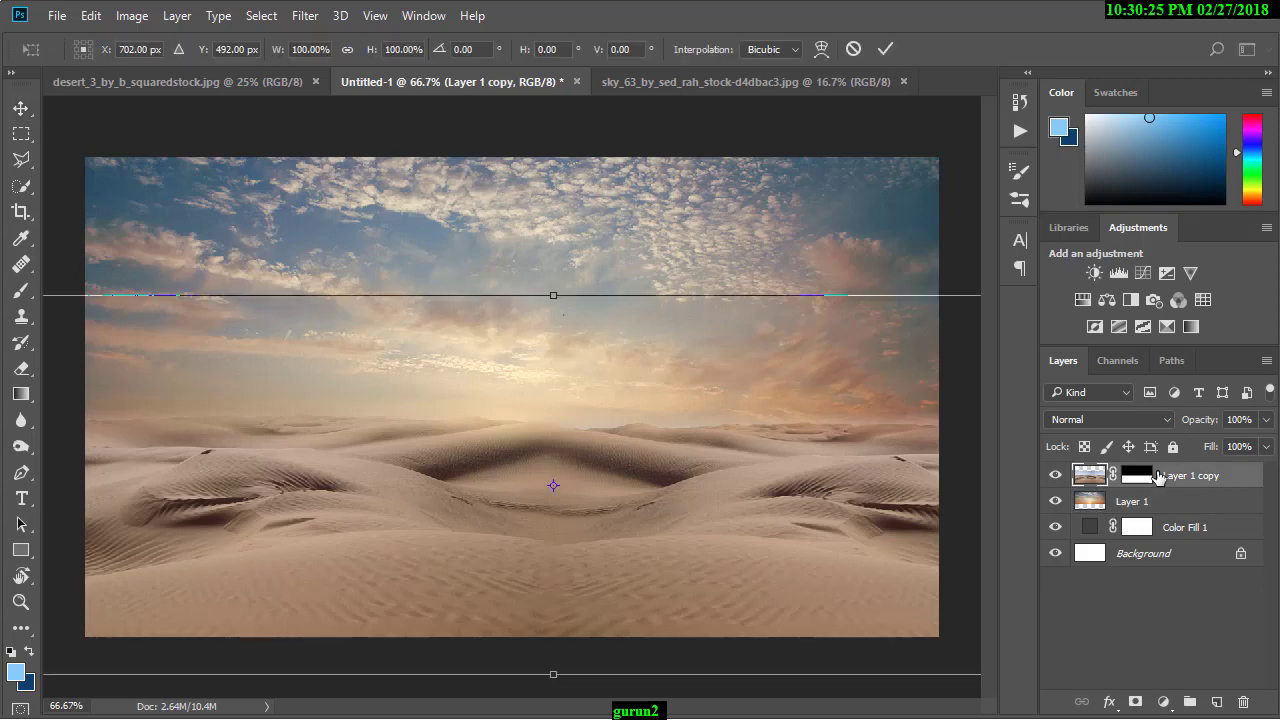
drag(553, 297, 553, 341)
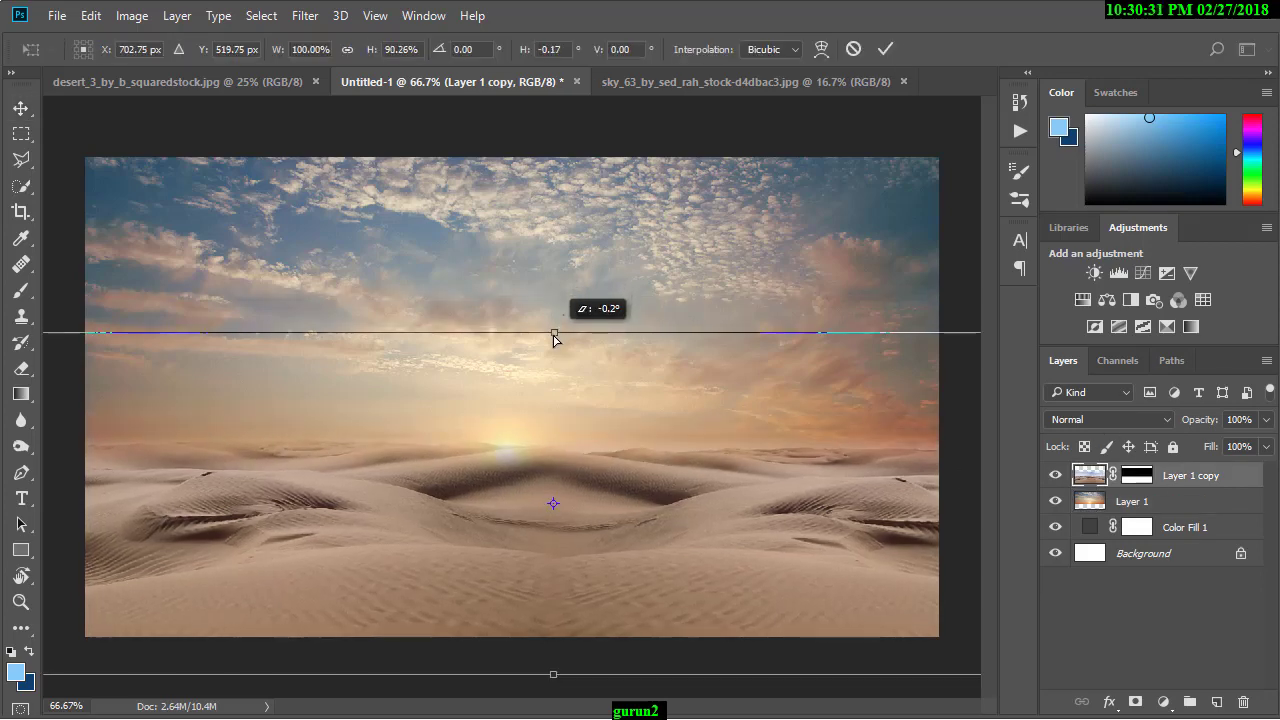
key(Return)
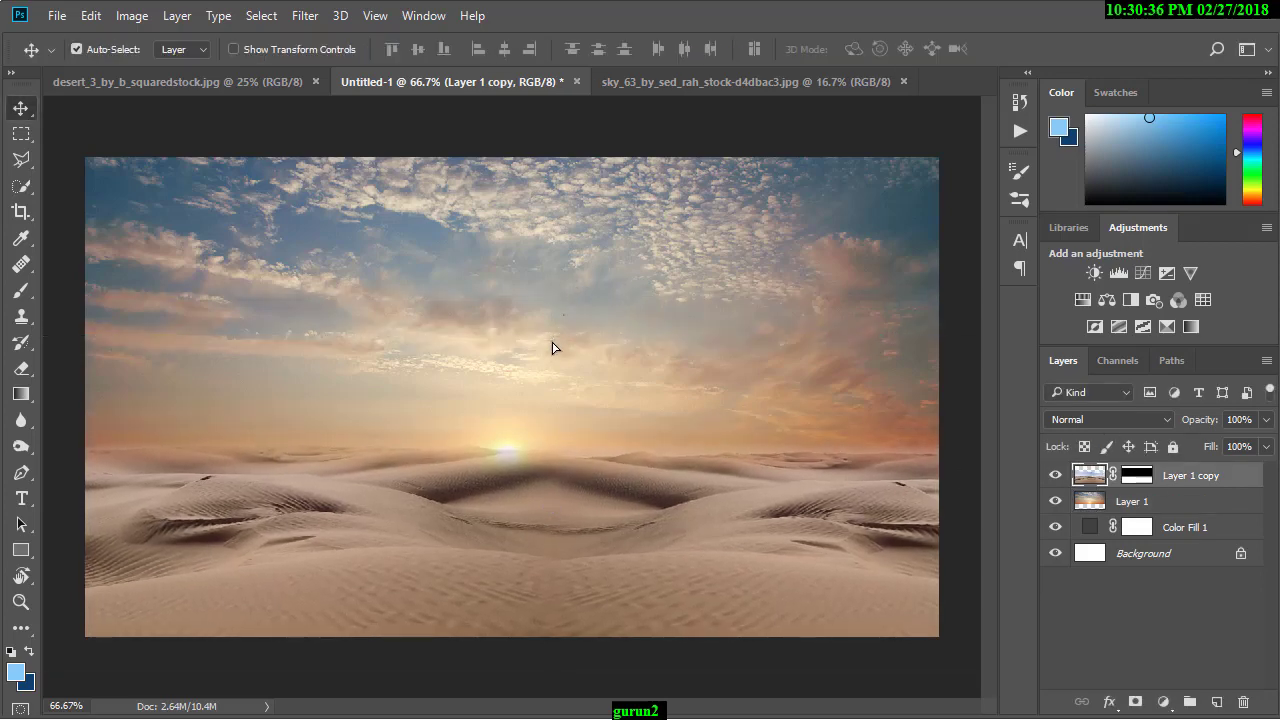
click(1099, 510)
drag(656, 307, 665, 333)
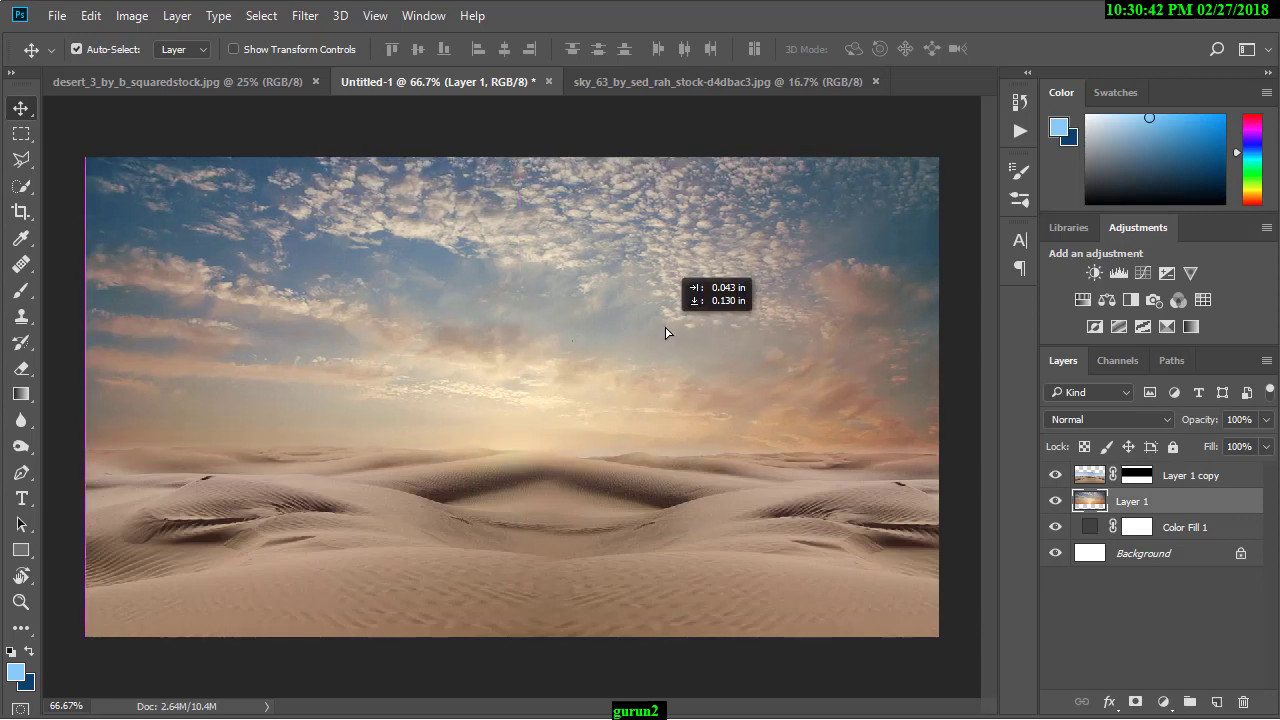
Step: Add a clipped Brightness/Contrast adjustment that darkens the desert layer
click(1188, 480)
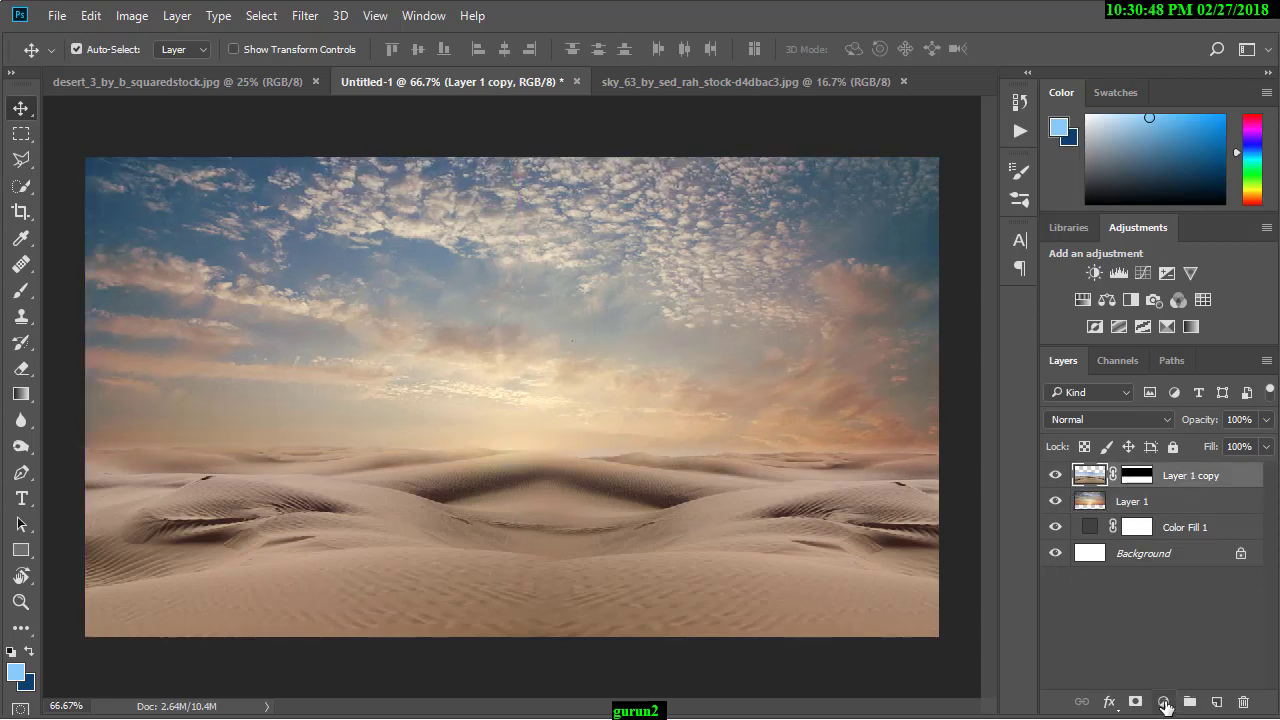
click(1163, 702)
click(1160, 261)
alt+click(1222, 485)
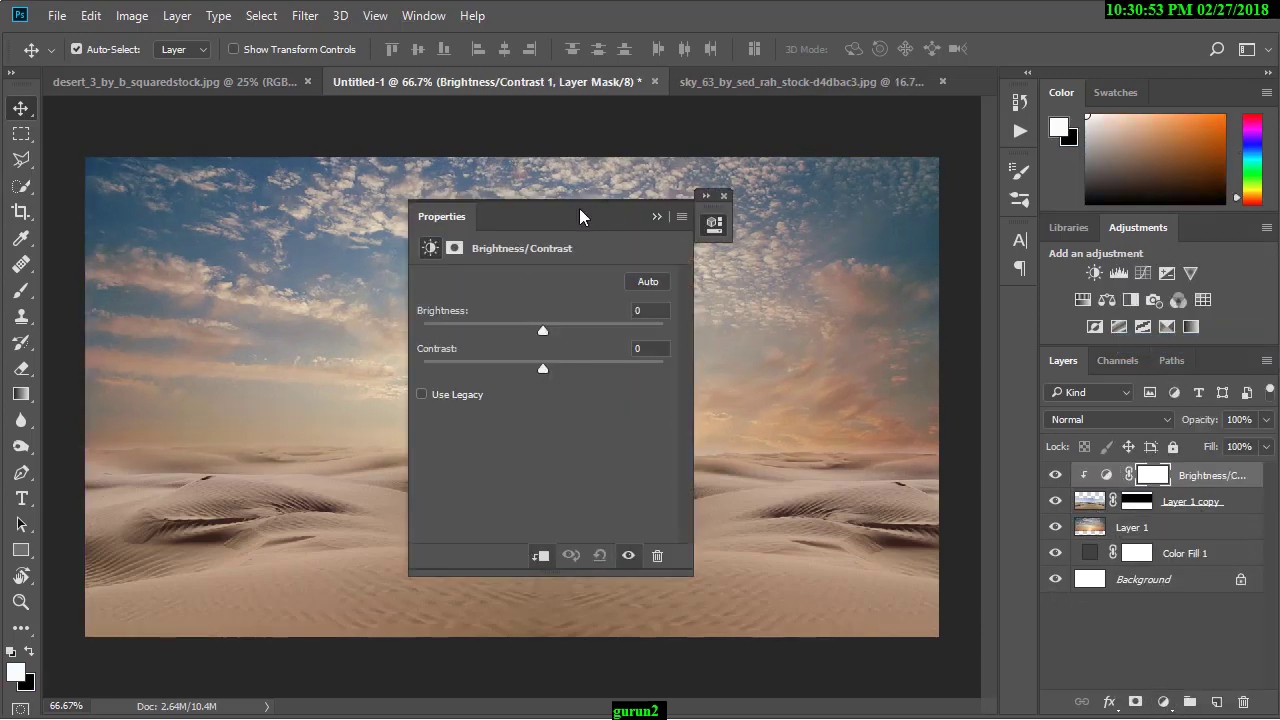
drag(580, 214, 814, 198)
drag(778, 313, 750, 304)
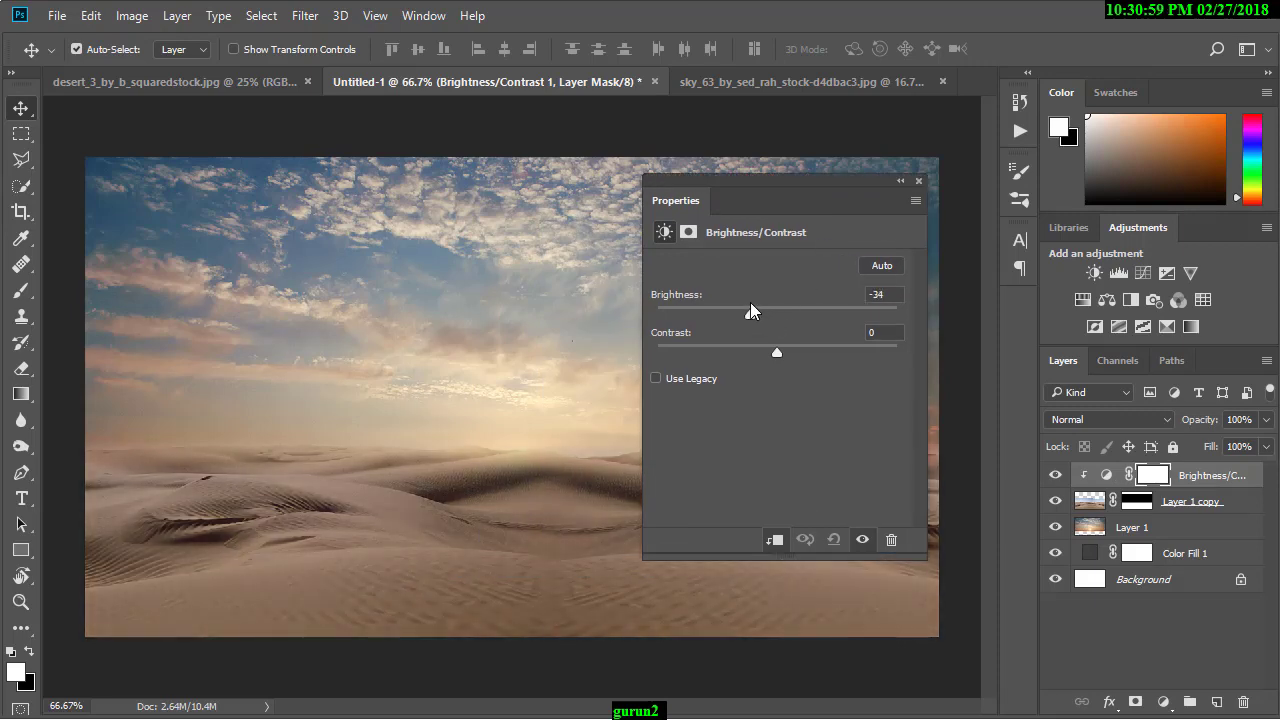
drag(788, 353, 790, 355)
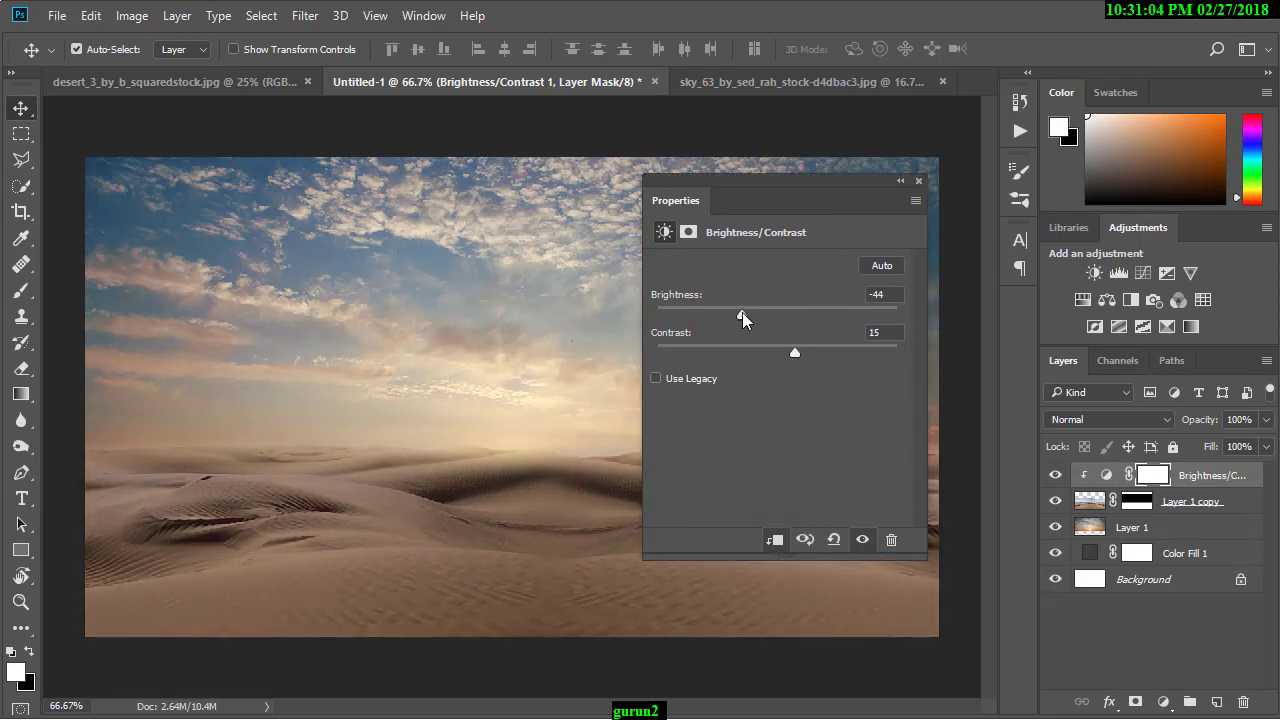
Step: Add a clipped Brightness/Contrast adjustment to Layer 1 with brightness -30
click(900, 181)
click(1162, 528)
click(1162, 702)
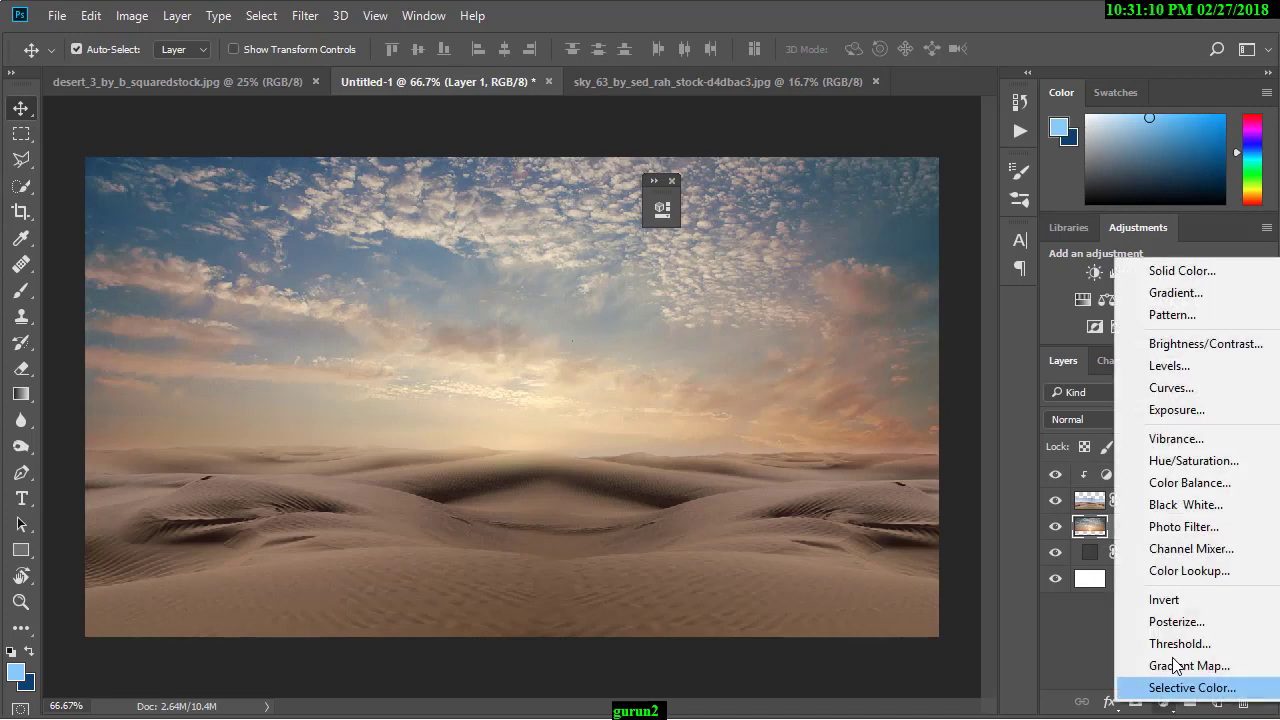
click(1150, 340)
alt+click(1206, 540)
drag(520, 201, 767, 288)
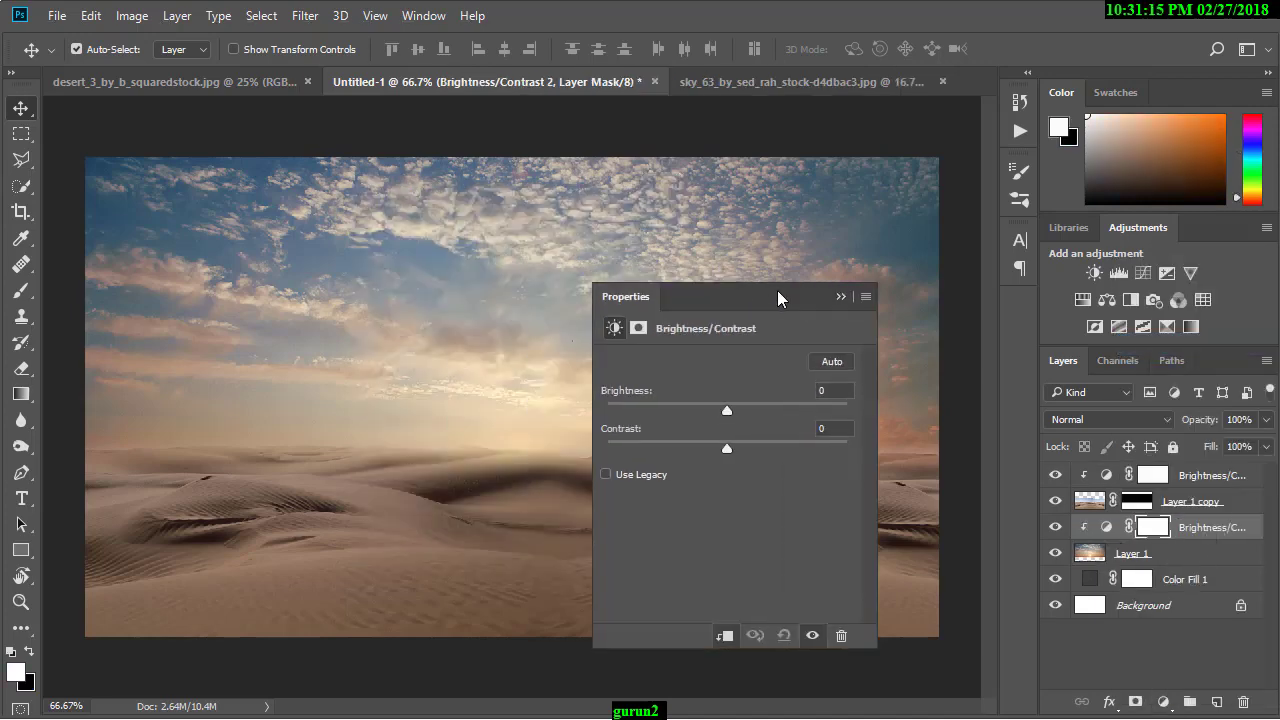
mouse_move(738, 413)
mouse_down()
mouse_move(713, 413)
mouse_move(758, 451)
mouse_up()
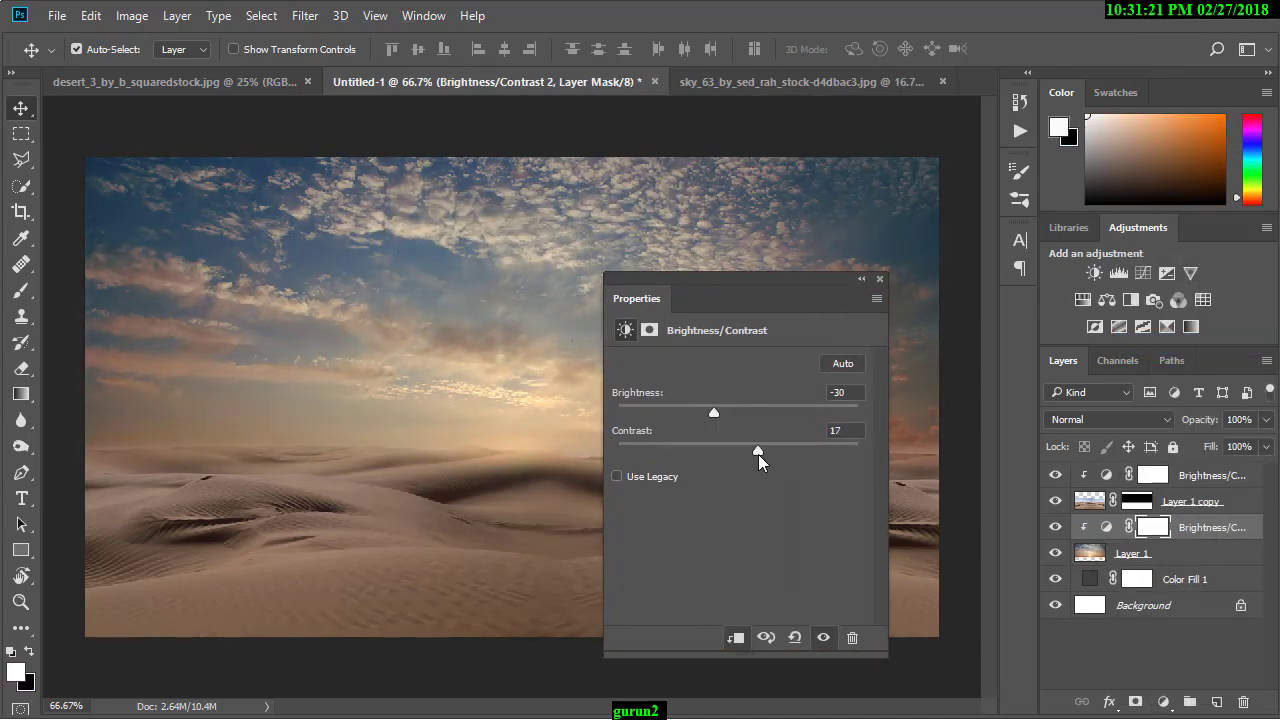
click(858, 280)
Step: Keep the adjustment's blend mode at Normal after trying Multiply, and set Layer 1 opacity to about 86%
click(1110, 419)
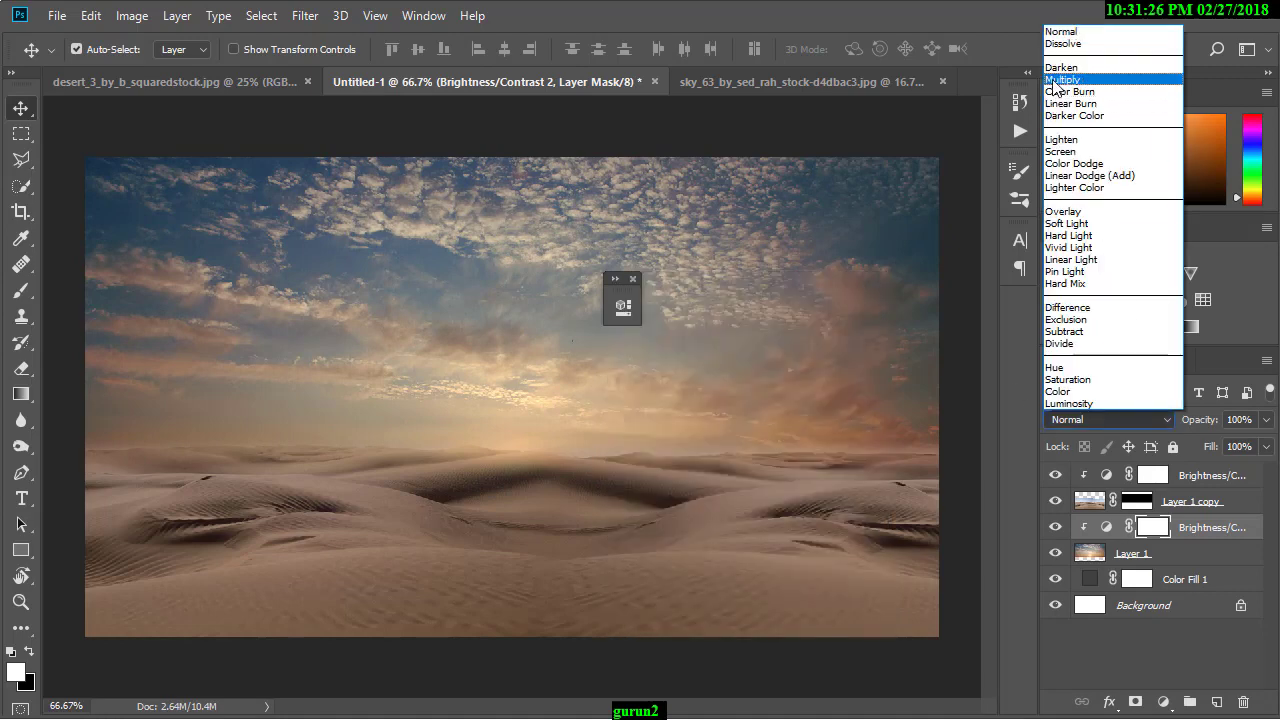
click(1080, 86)
click(1110, 419)
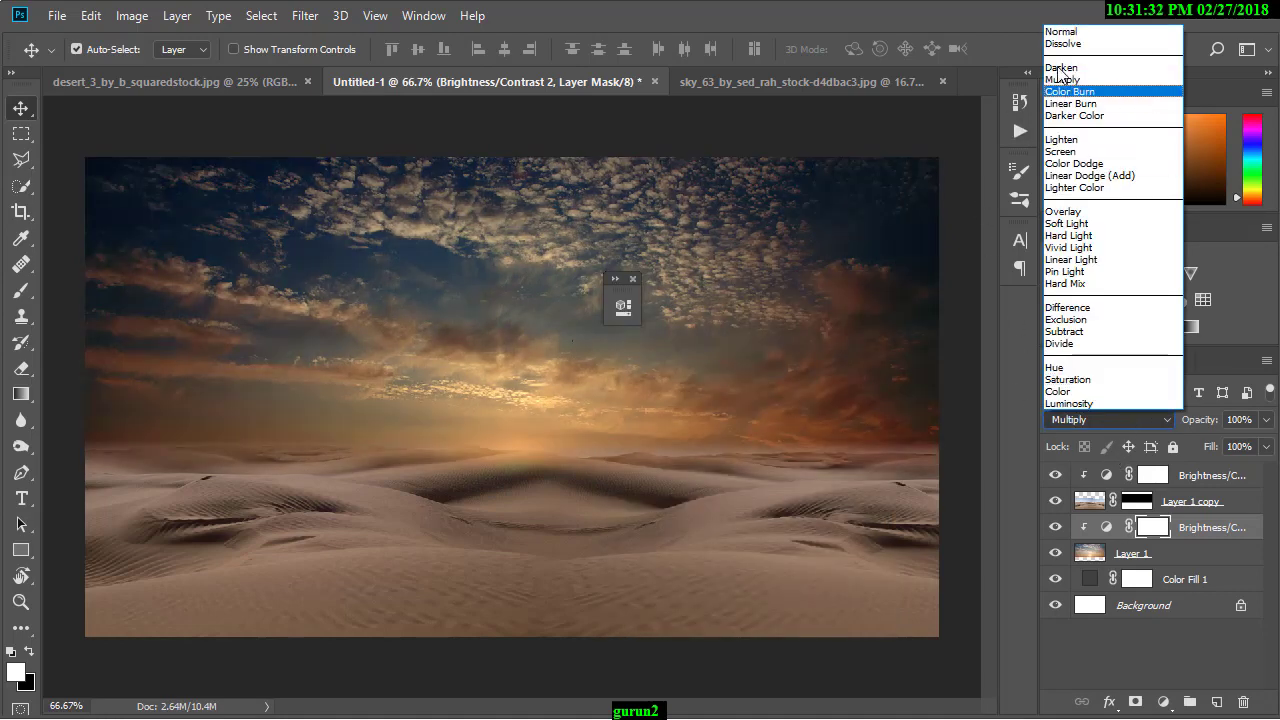
click(1065, 27)
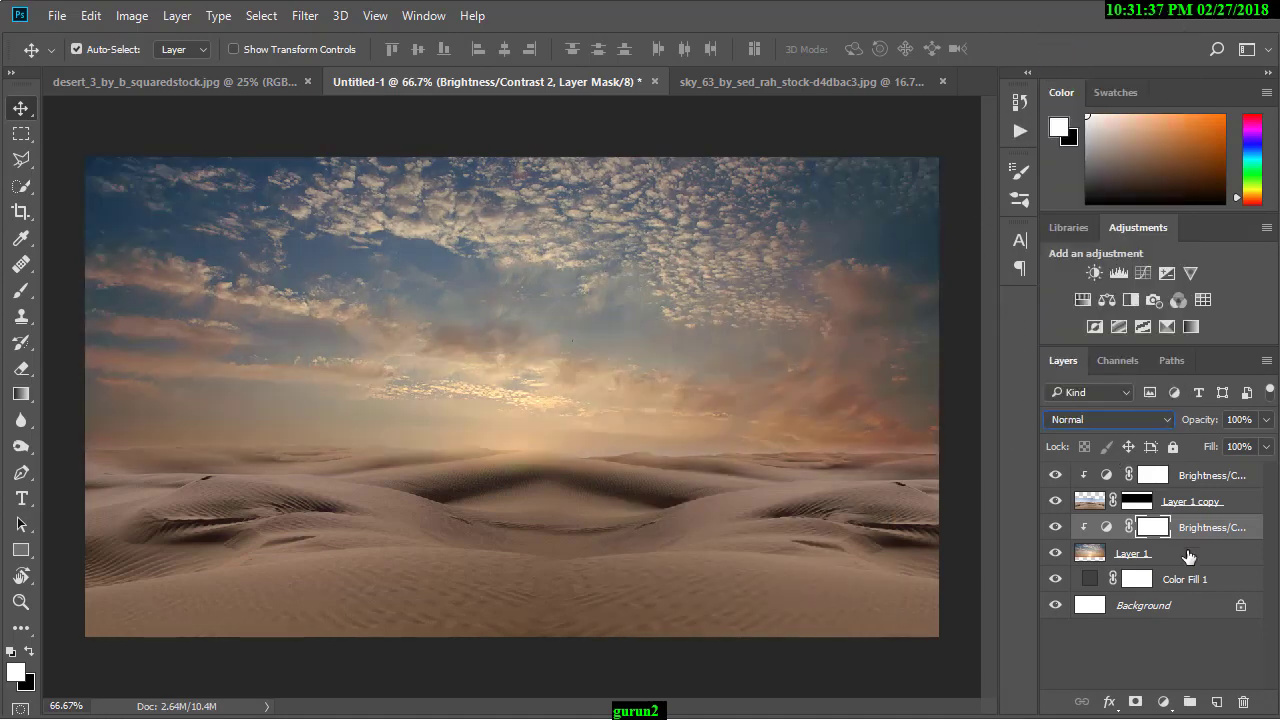
click(1188, 556)
click(1266, 420)
drag(1249, 447, 1255, 447)
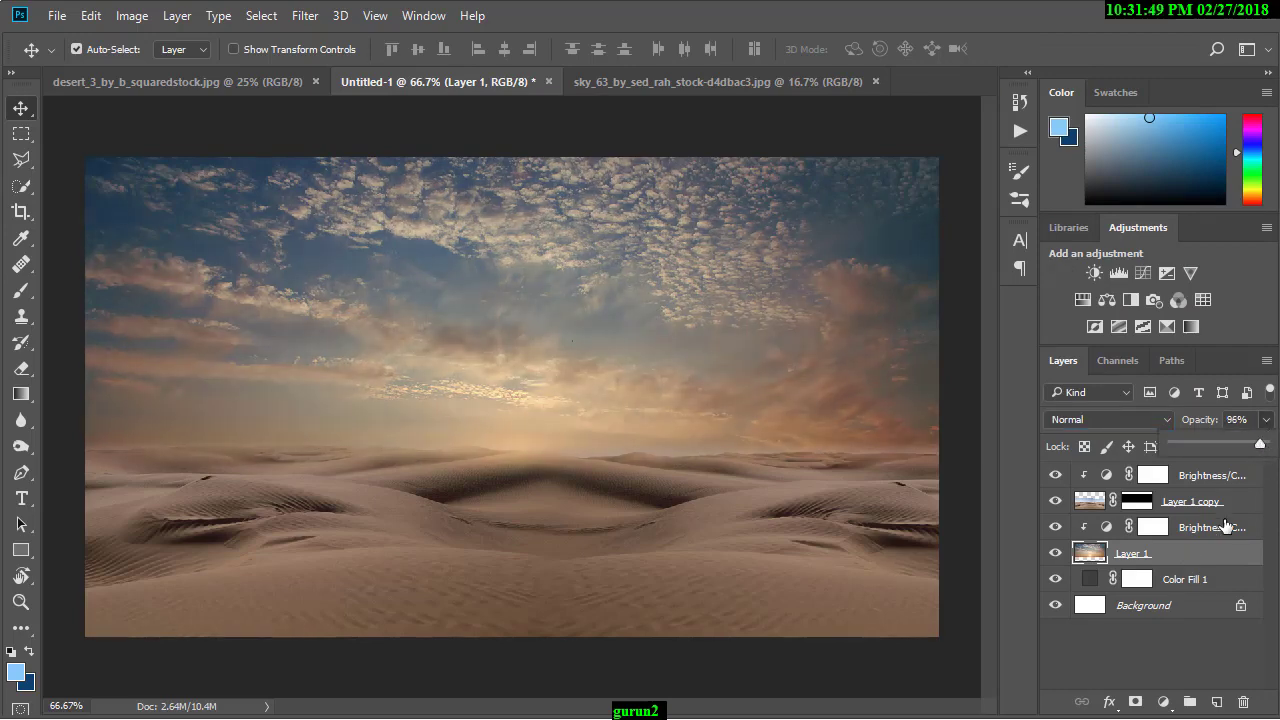
Step: Change Layer 1's Brightness/Contrast to brightness -51 and contrast 54
double_click(1106, 527)
drag(479, 289, 778, 258)
drag(719, 395, 705, 397)
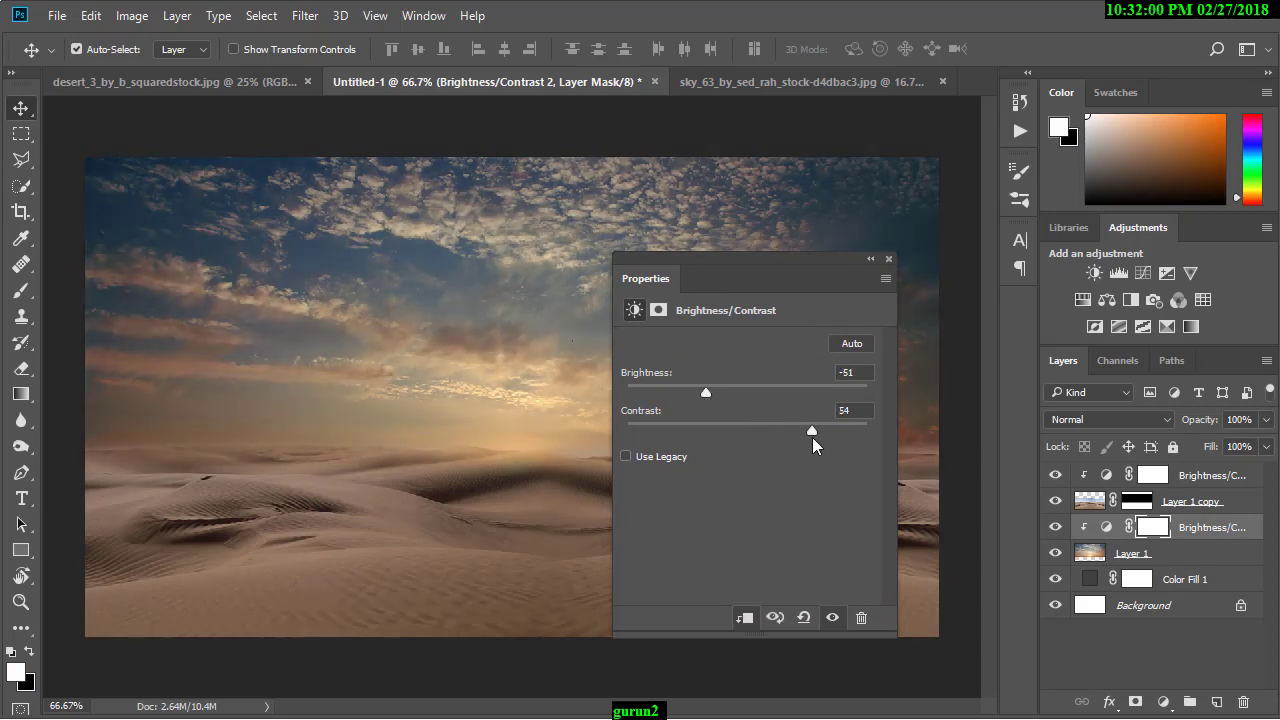
double_click(854, 272)
click(643, 259)
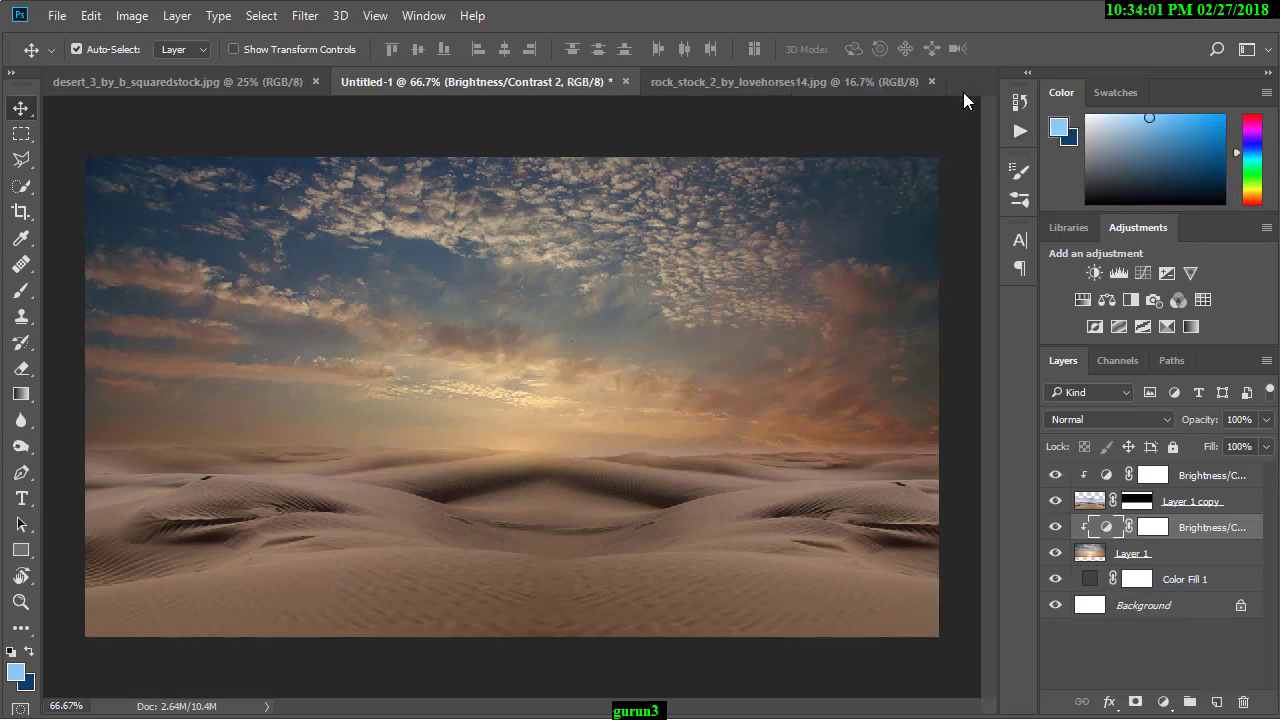
Step: In rock_stock_2, quick-select the rock, convert Background to Layer 0, and mask it
click(837, 82)
click(22, 187)
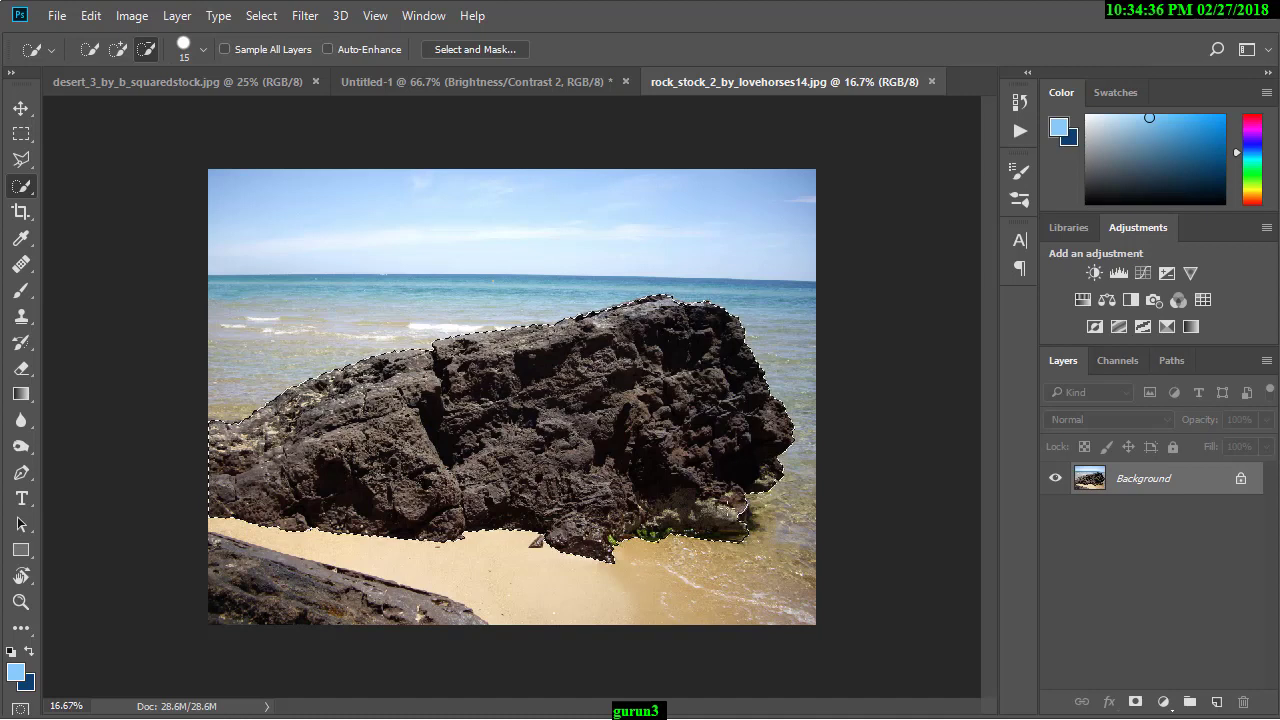
double_click(1216, 479)
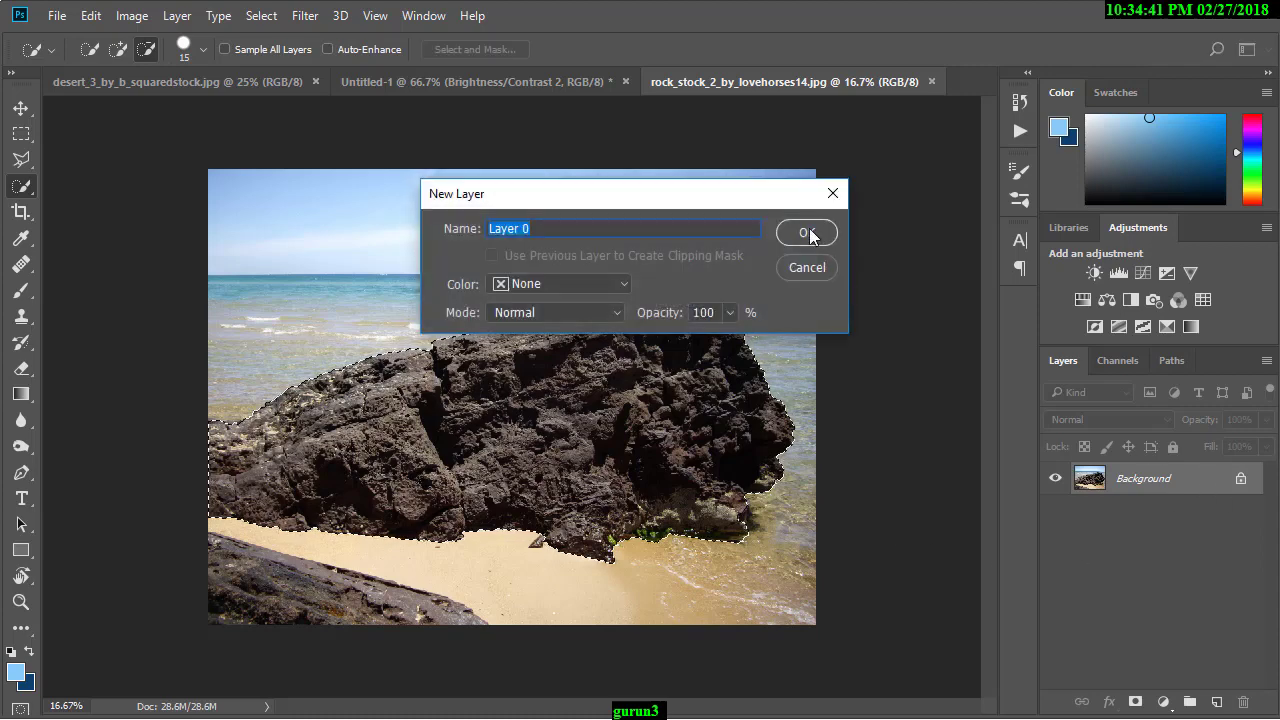
click(809, 228)
click(1135, 702)
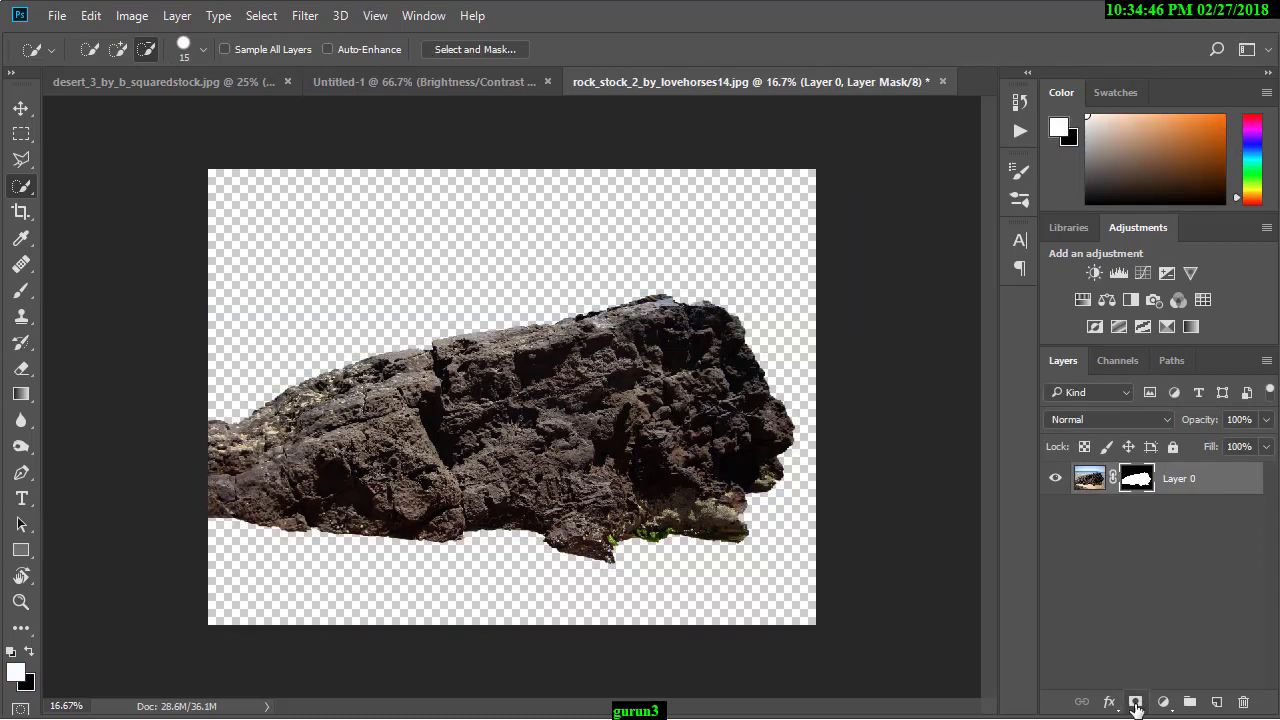
Step: Drag the cut-out rock into the desert composite as the top layer
click(20, 108)
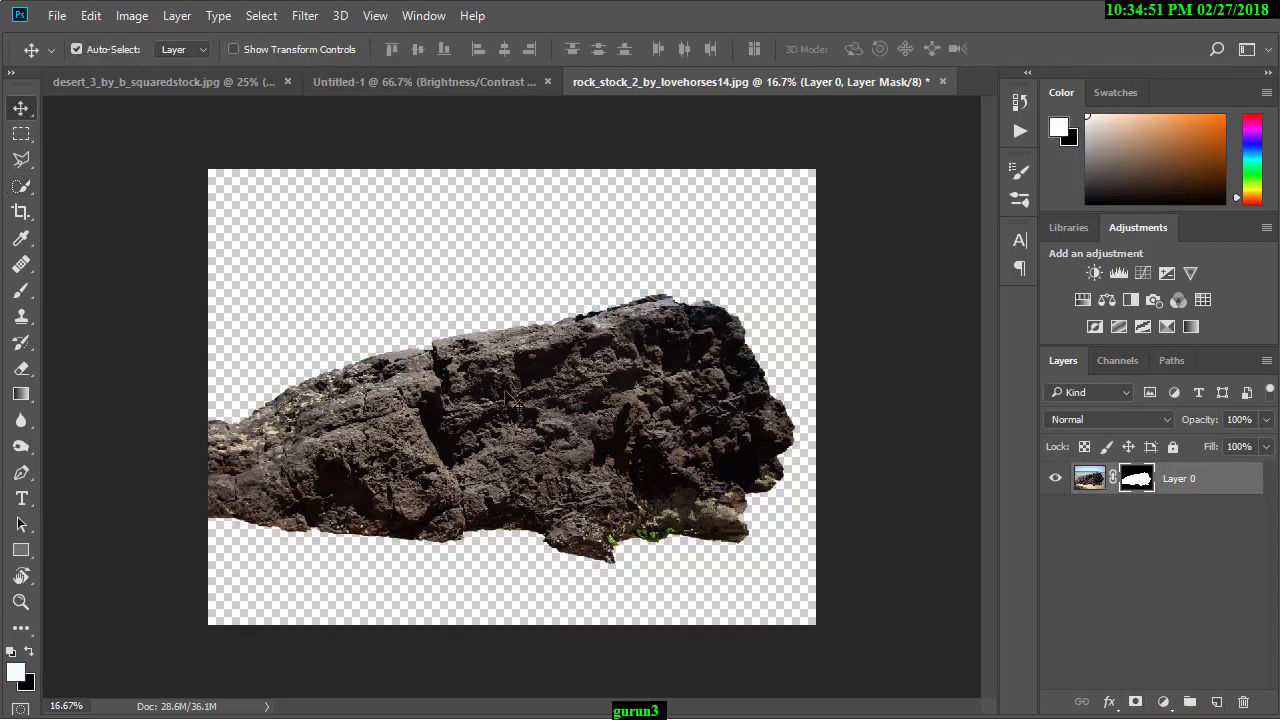
drag(480, 400, 476, 296)
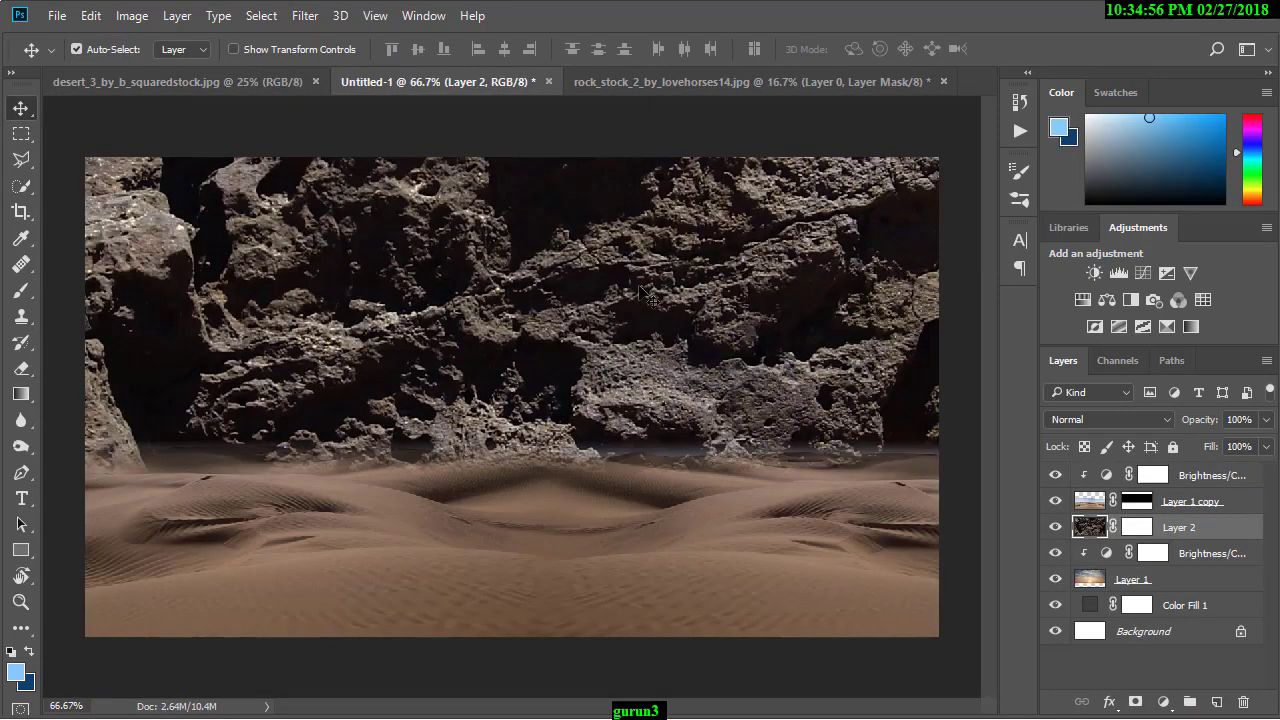
drag(1218, 530, 1222, 466)
drag(854, 381, 580, 477)
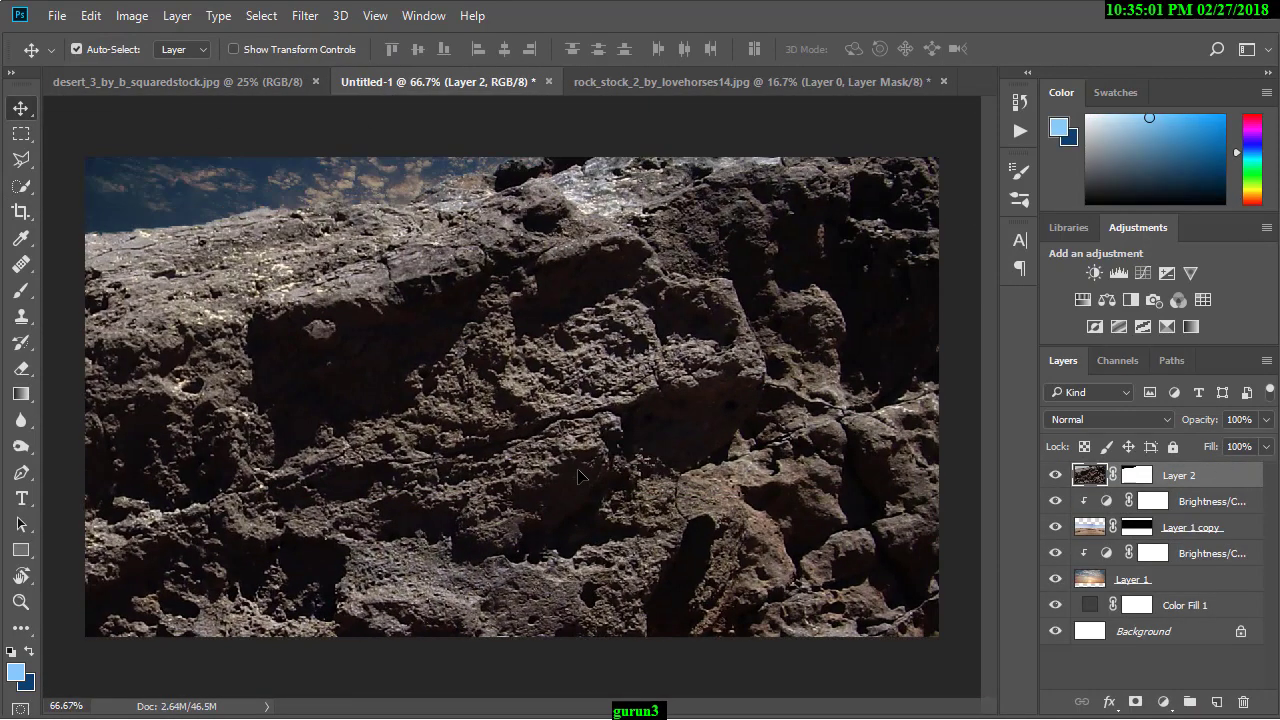
Step: Scale the rock to about a fifth, rotate it, and place it bottom-right
key(ctrl+t)
key(ctrl+minus)
key(ctrl+minus)
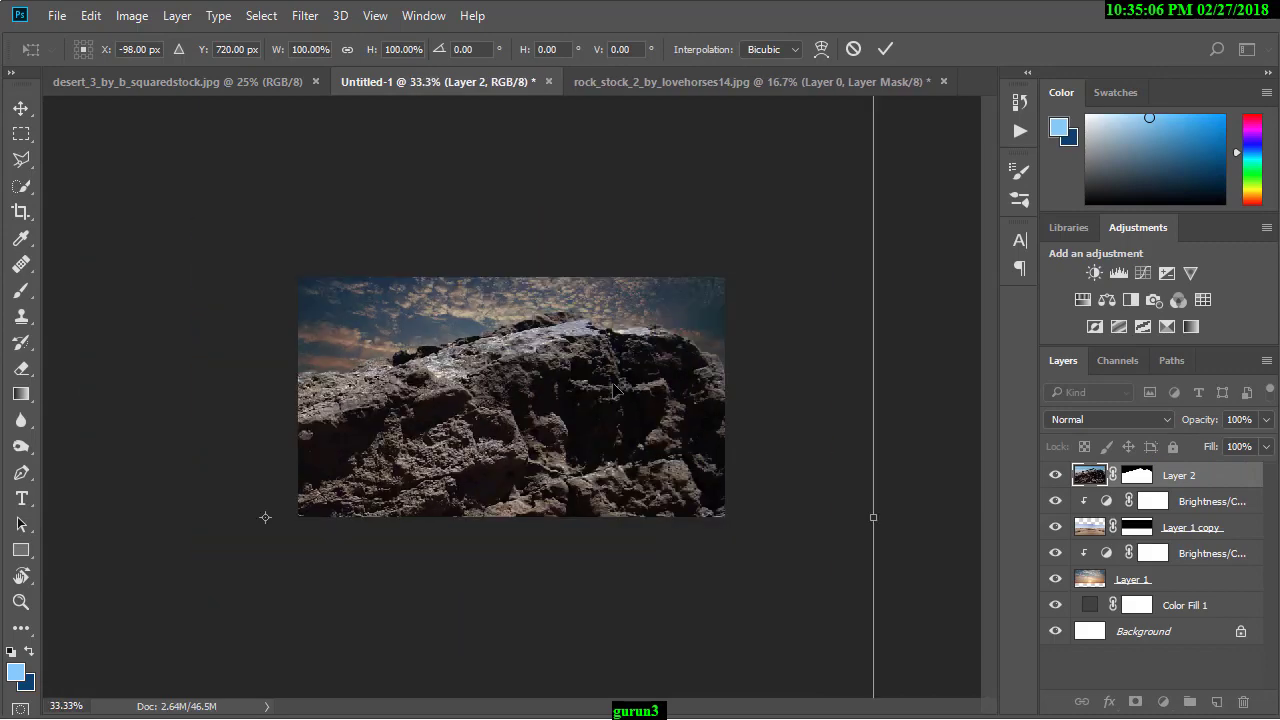
mouse_move(677, 329)
mouse_down()
mouse_move(637, 336)
mouse_move(705, 218)
mouse_move(436, 410)
mouse_up()
drag(384, 478, 695, 476)
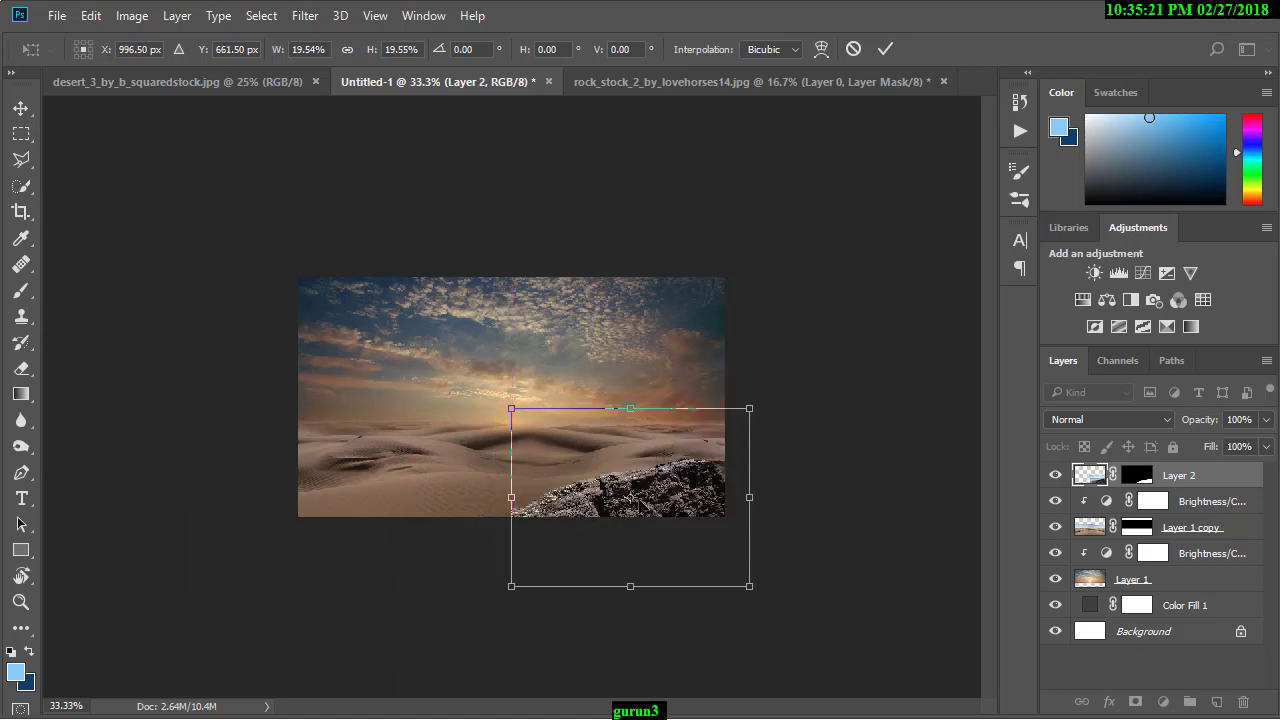
drag(511, 409, 500, 400)
mouse_move(768, 405)
mouse_down()
mouse_move(753, 377)
mouse_move(777, 391)
mouse_up()
drag(740, 470, 751, 471)
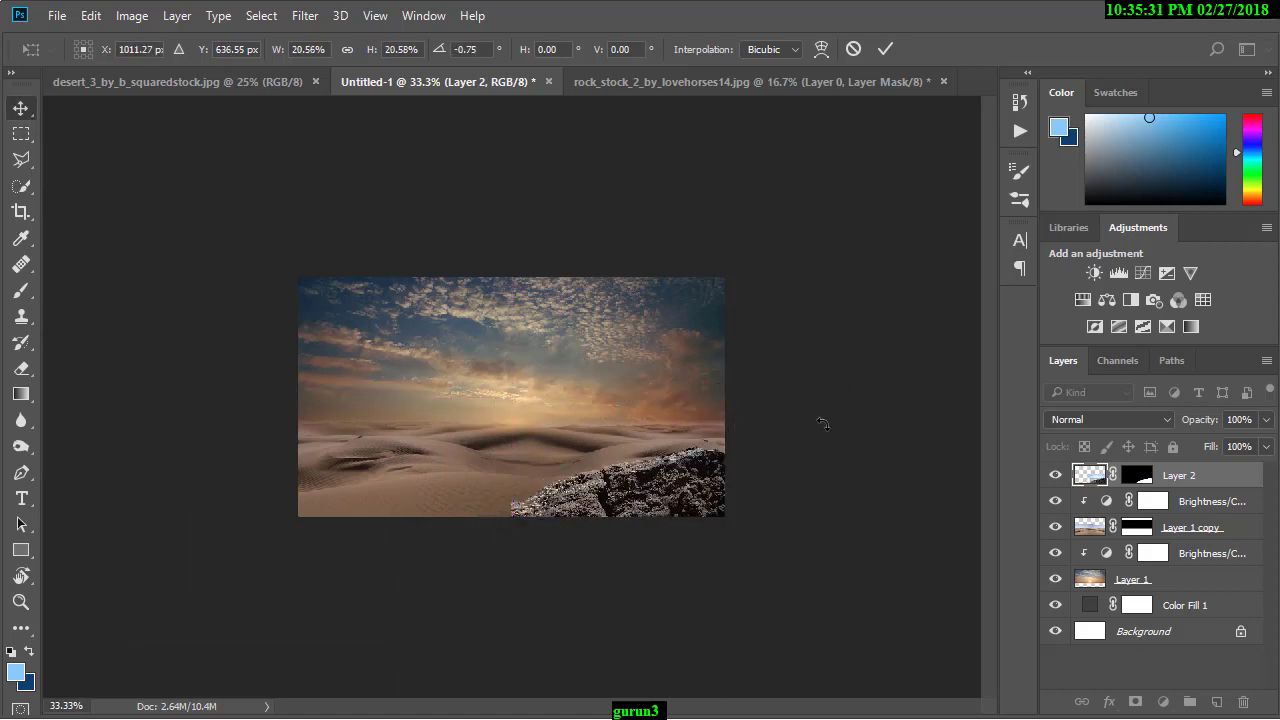
key(Return)
key(ctrl+plus)
key(ctrl+plus)
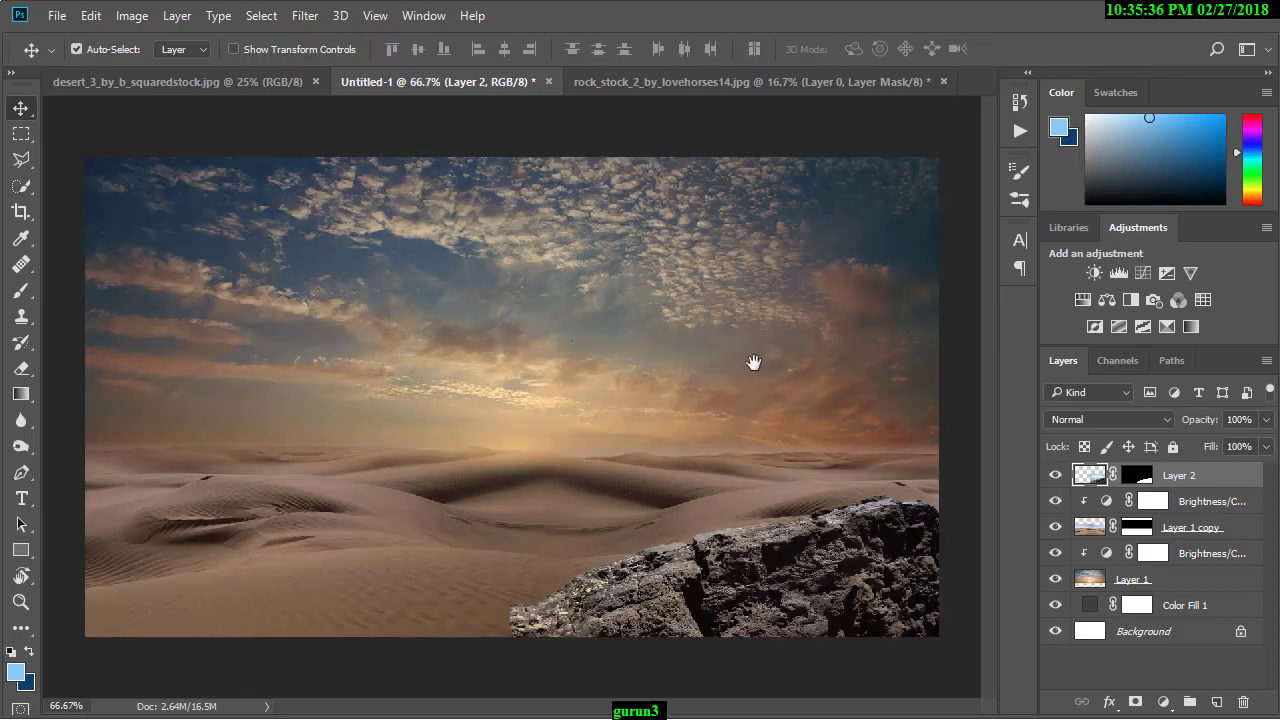
drag(775, 566, 752, 584)
Step: Tilt and skew the rock to fit the dunes, then nudge it slightly
key(ctrl+t)
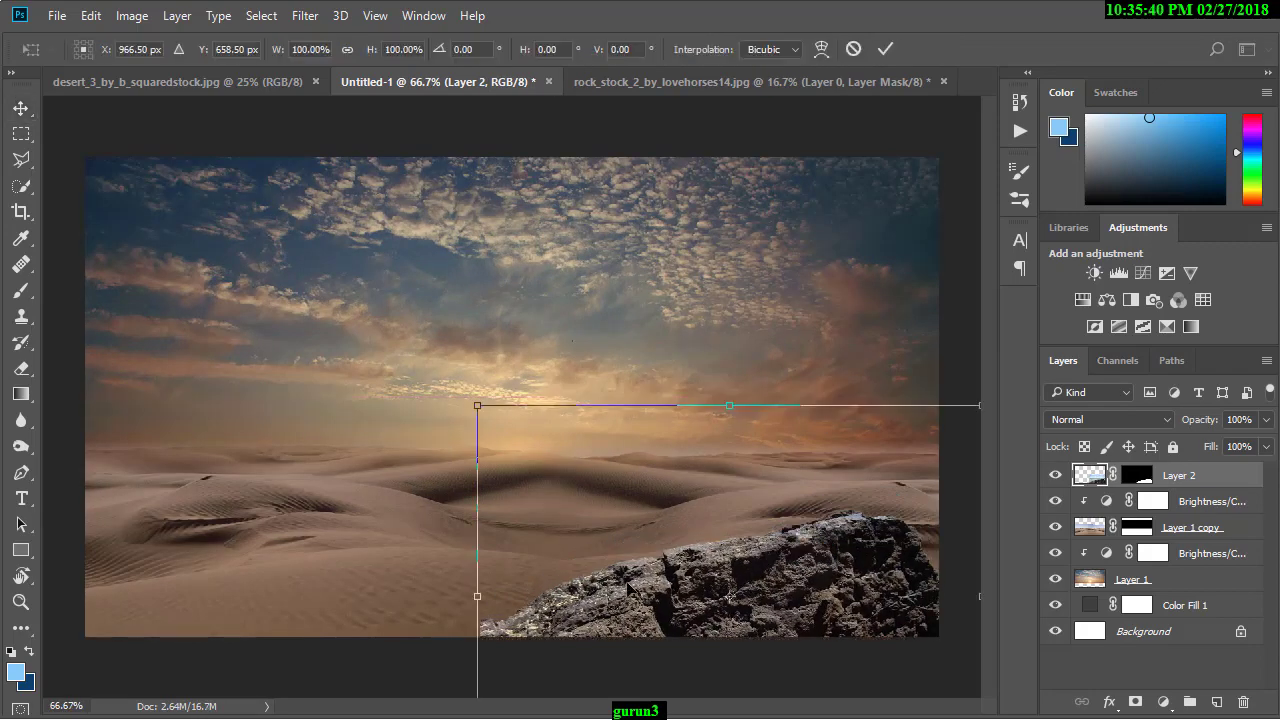
drag(486, 606, 480, 610)
mouse_move(829, 486)
mouse_down()
mouse_move(944, 393)
mouse_move(985, 383)
mouse_up()
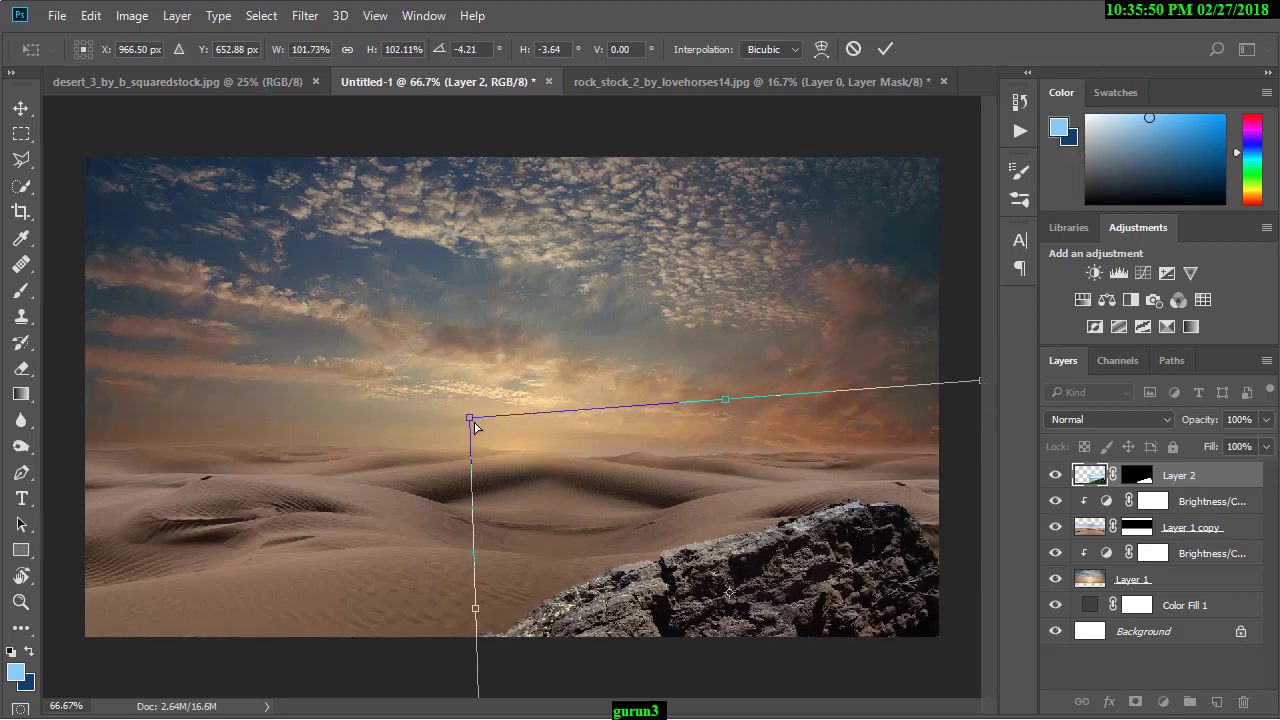
drag(471, 421, 474, 428)
key(Return)
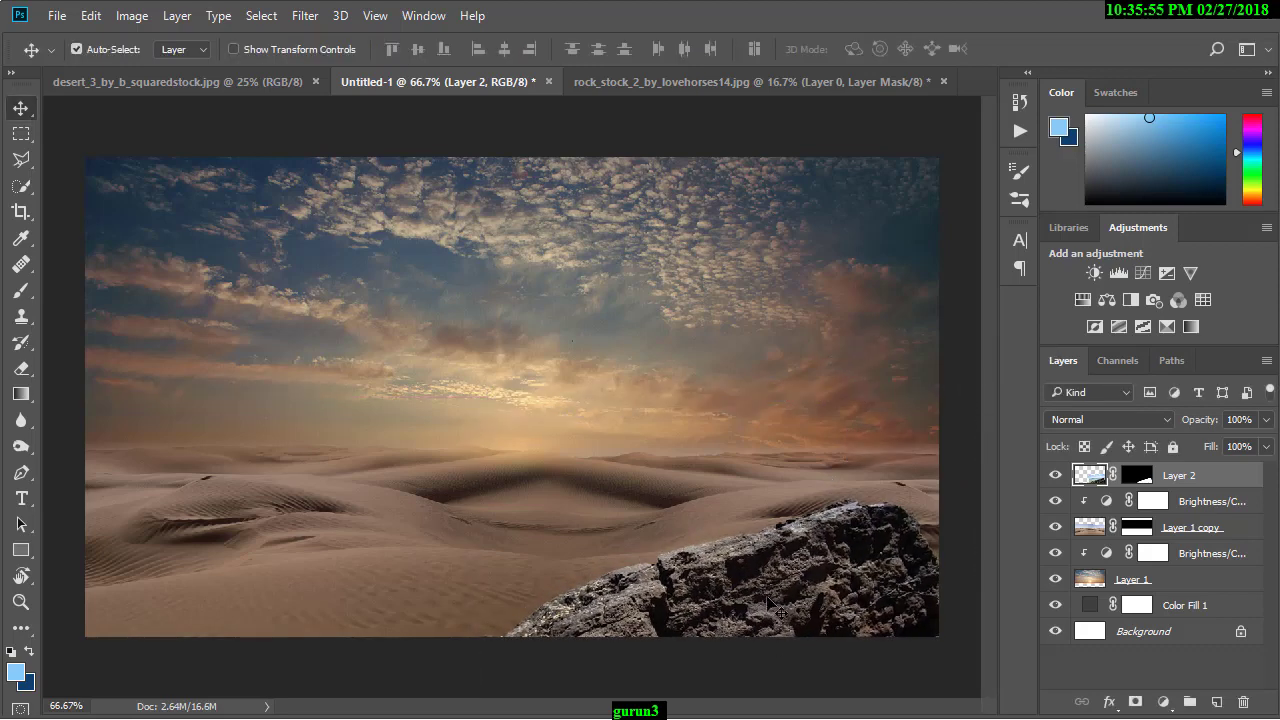
drag(770, 603, 800, 585)
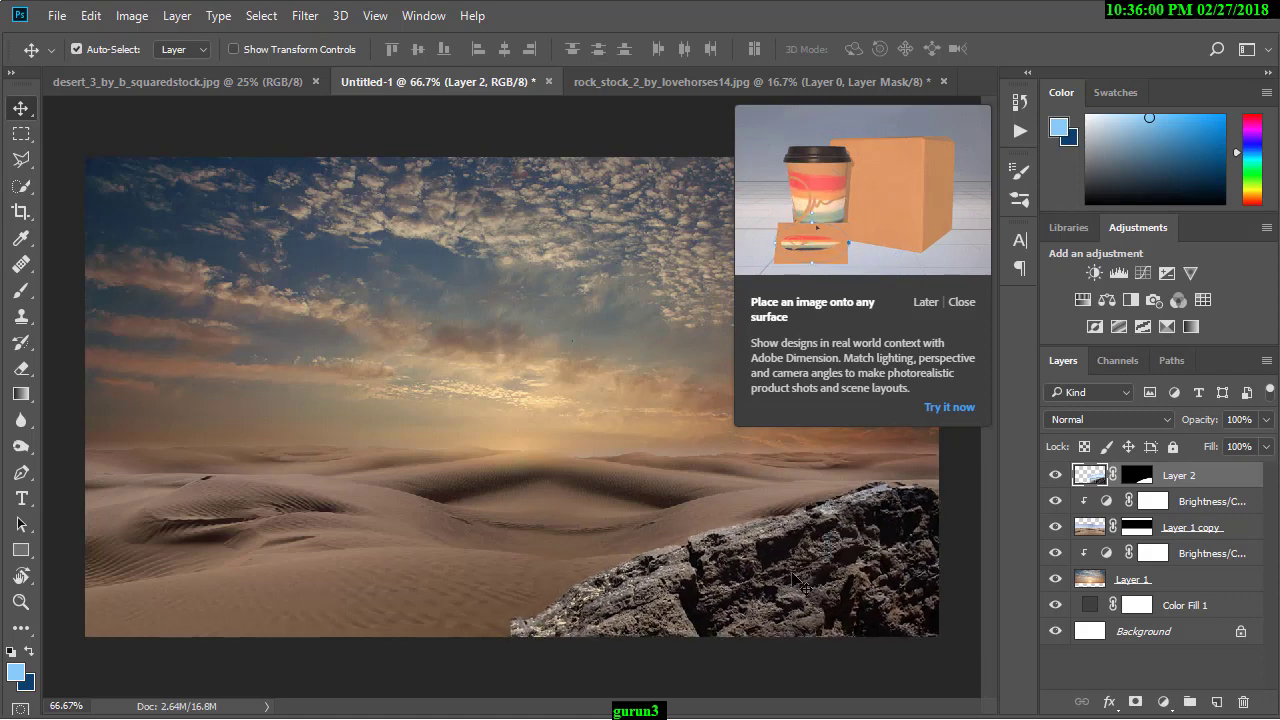
Step: Check the rock photo, return to the composite, and dismiss the Adobe Dimension tip
click(866, 462)
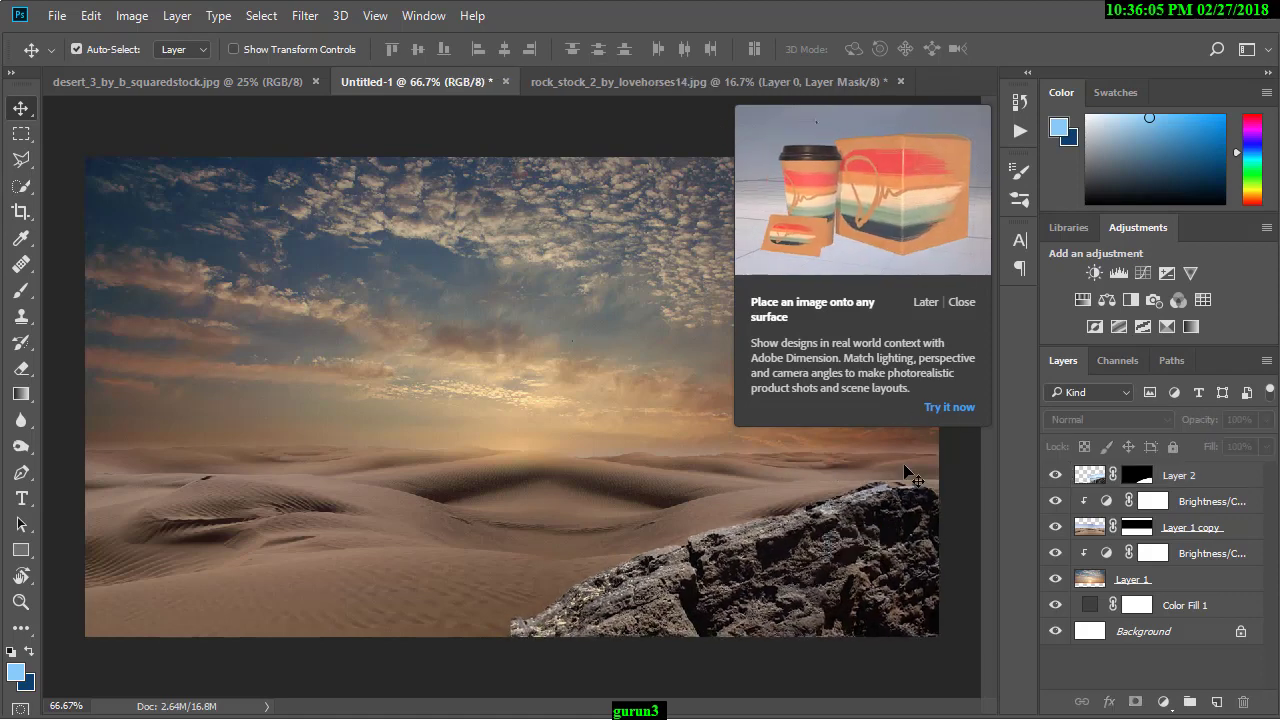
click(678, 84)
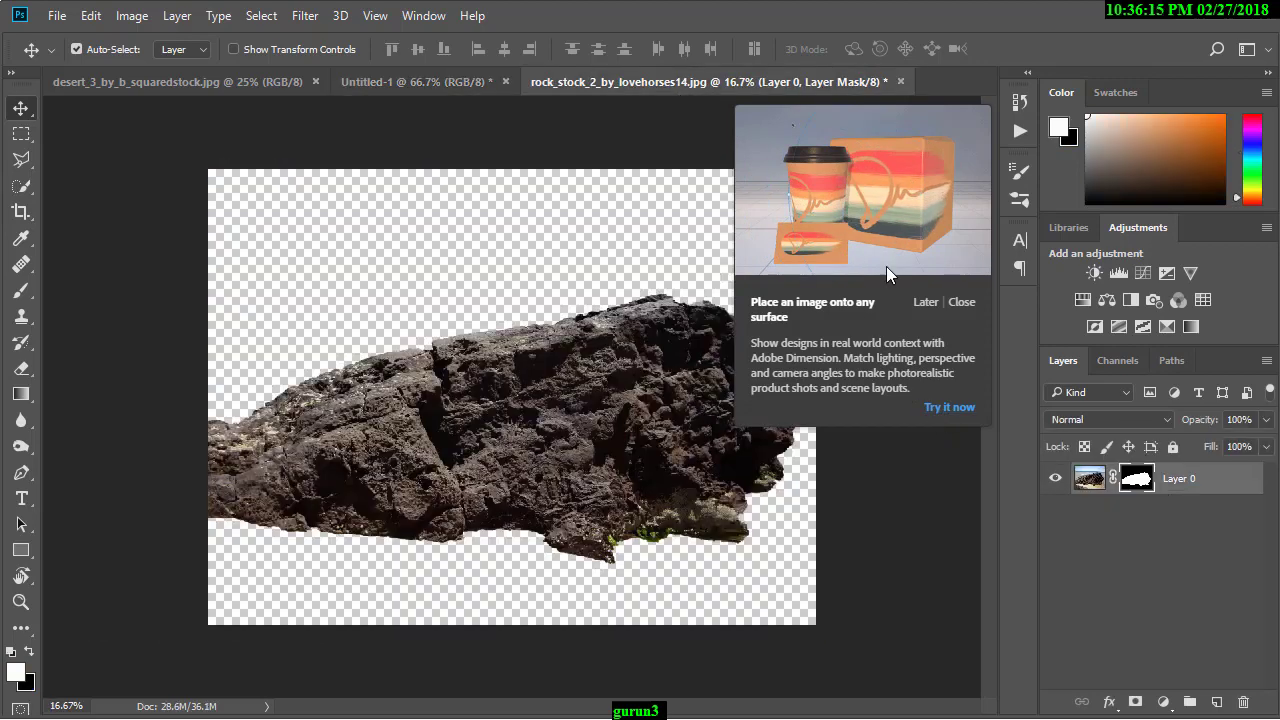
click(466, 82)
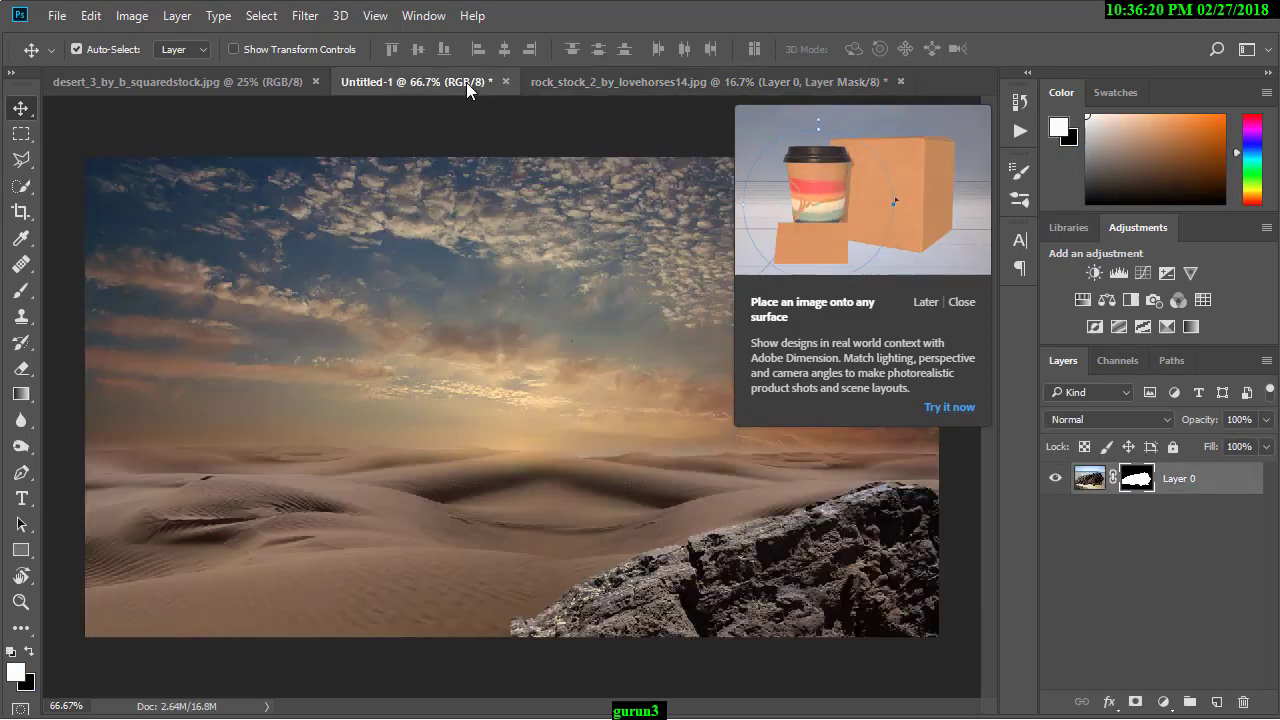
click(958, 303)
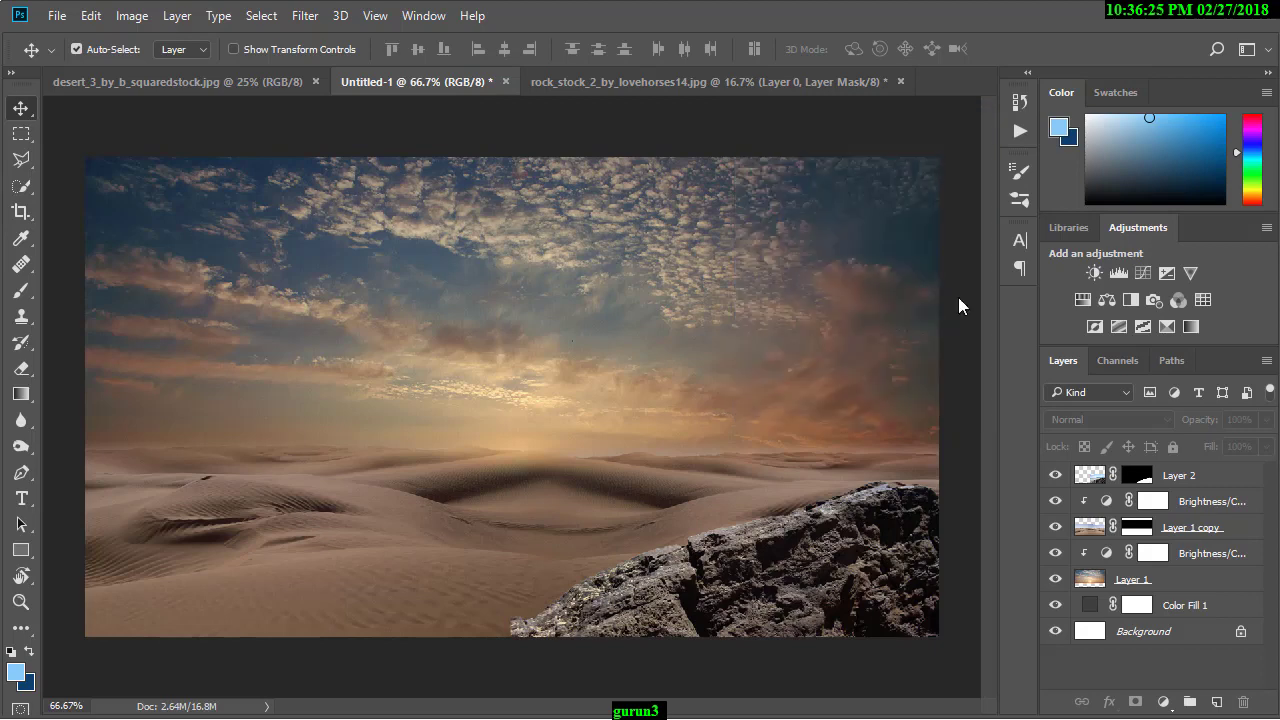
Step: Delete Layer 2's mask and apply it into the rock's pixels
drag(880, 545, 886, 552)
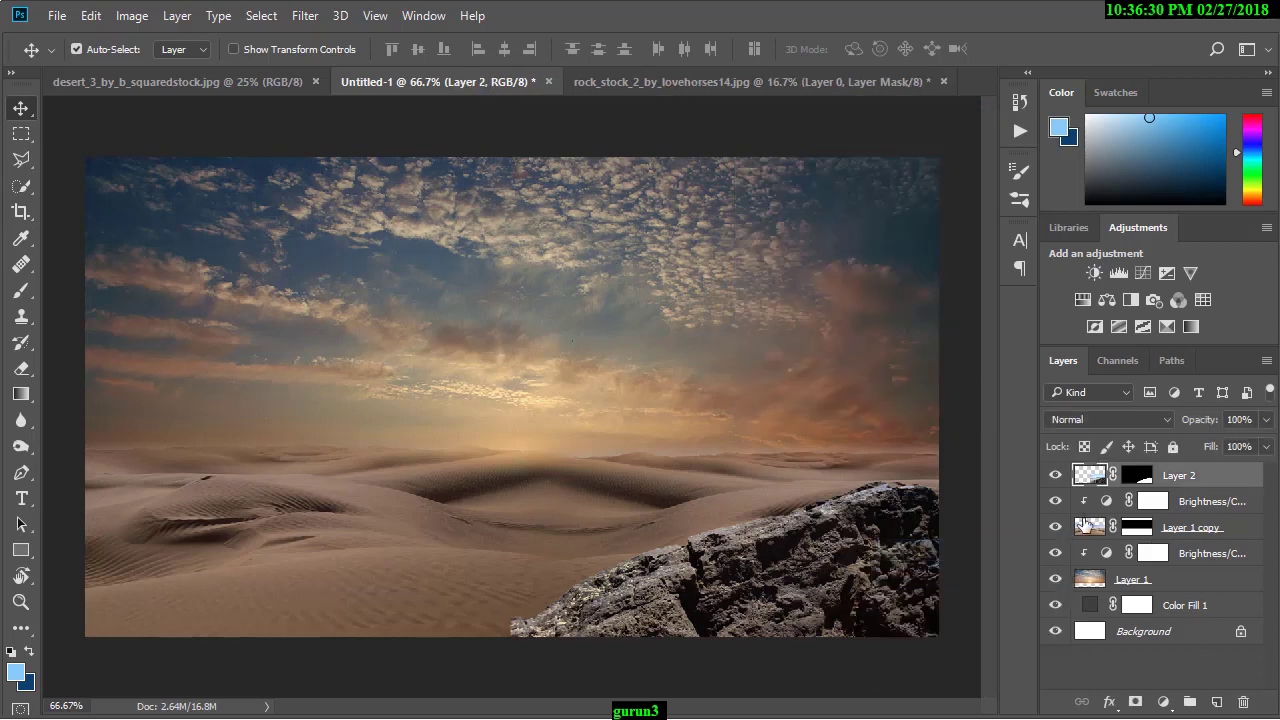
drag(1143, 485, 1243, 702)
click(572, 288)
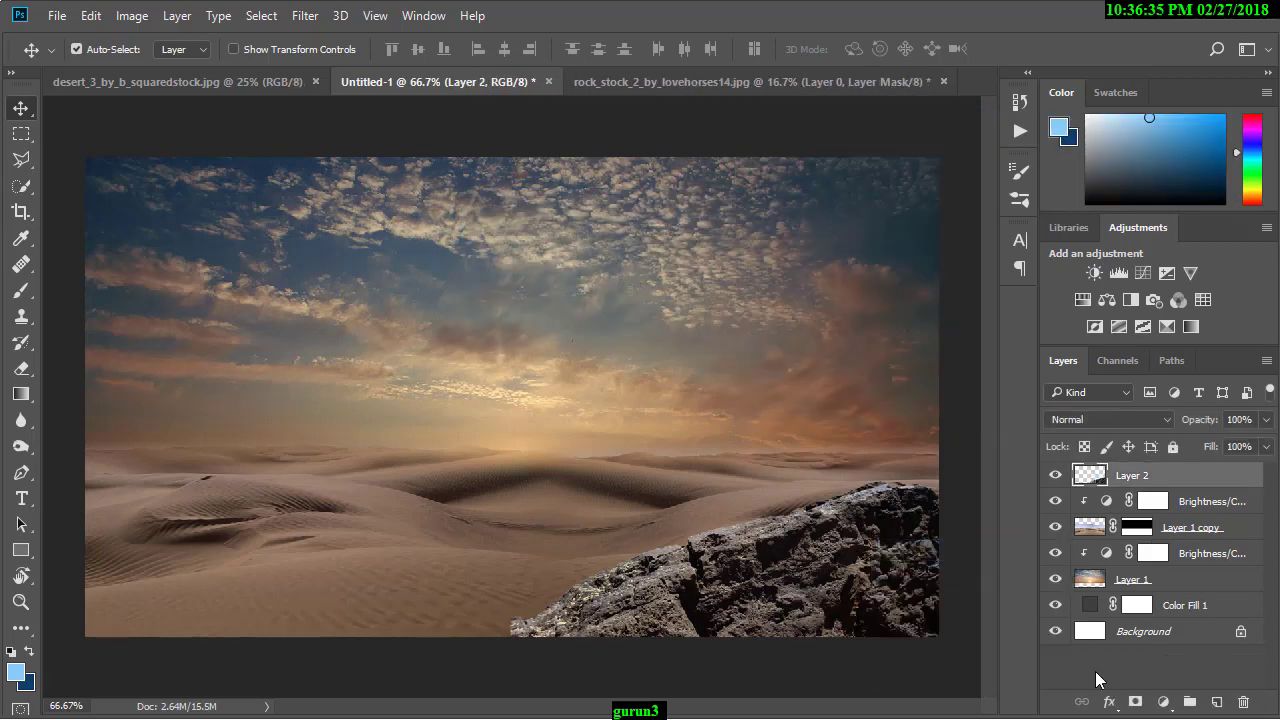
click(1163, 702)
Step: Add a clipped Brightness/Contrast adjustment darkening the rock to -39 brightness
click(1190, 342)
alt+click(1207, 487)
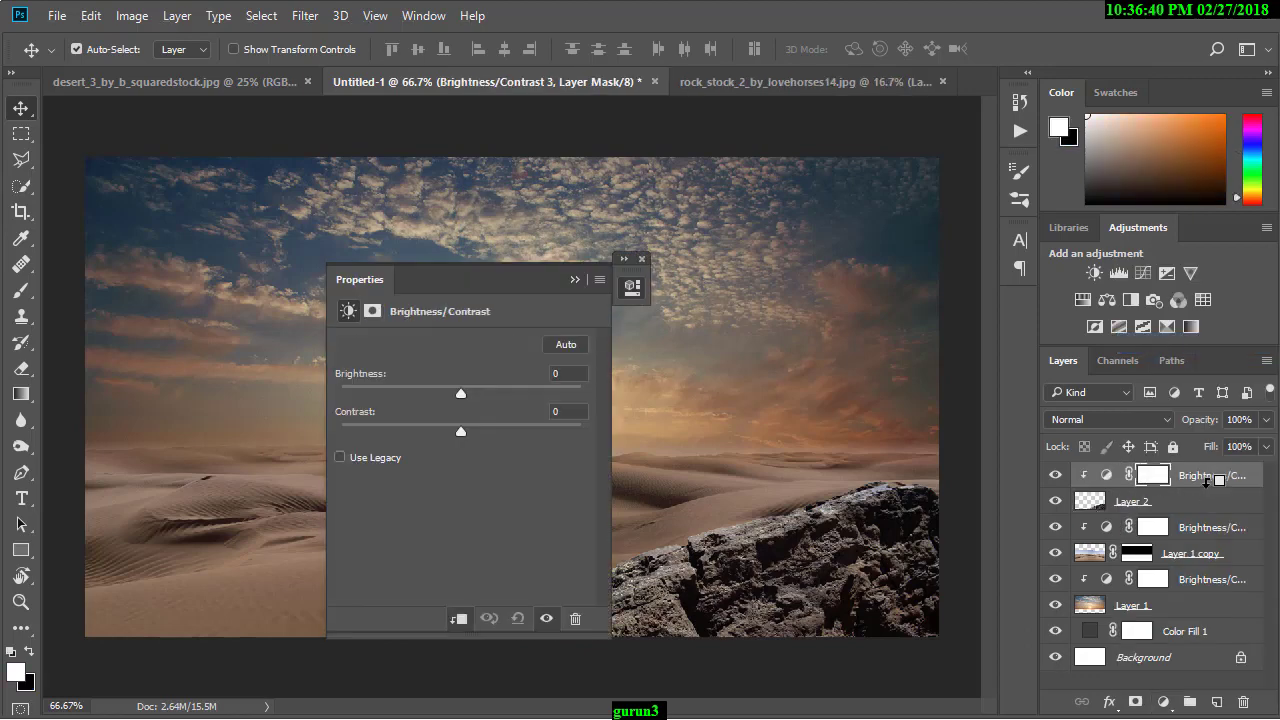
drag(465, 393, 409, 396)
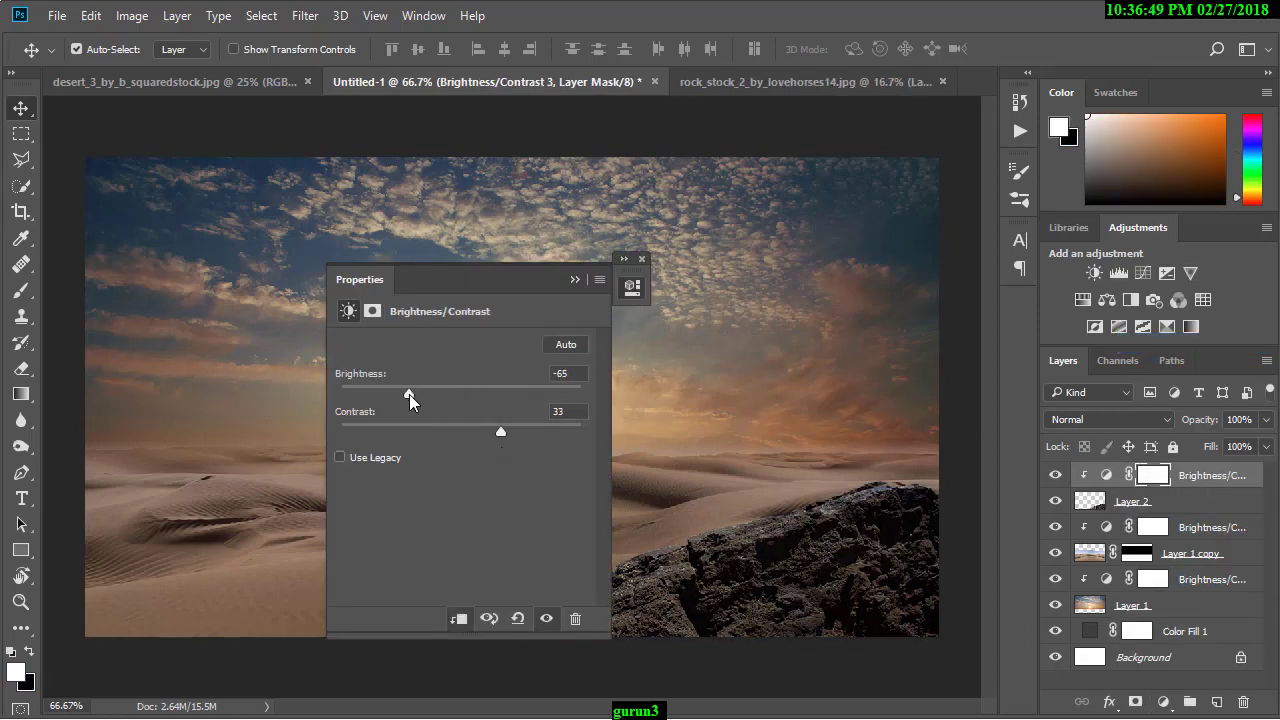
click(575, 279)
Step: Move the foreground rock down and right and enlarge it to about 110%
click(1088, 503)
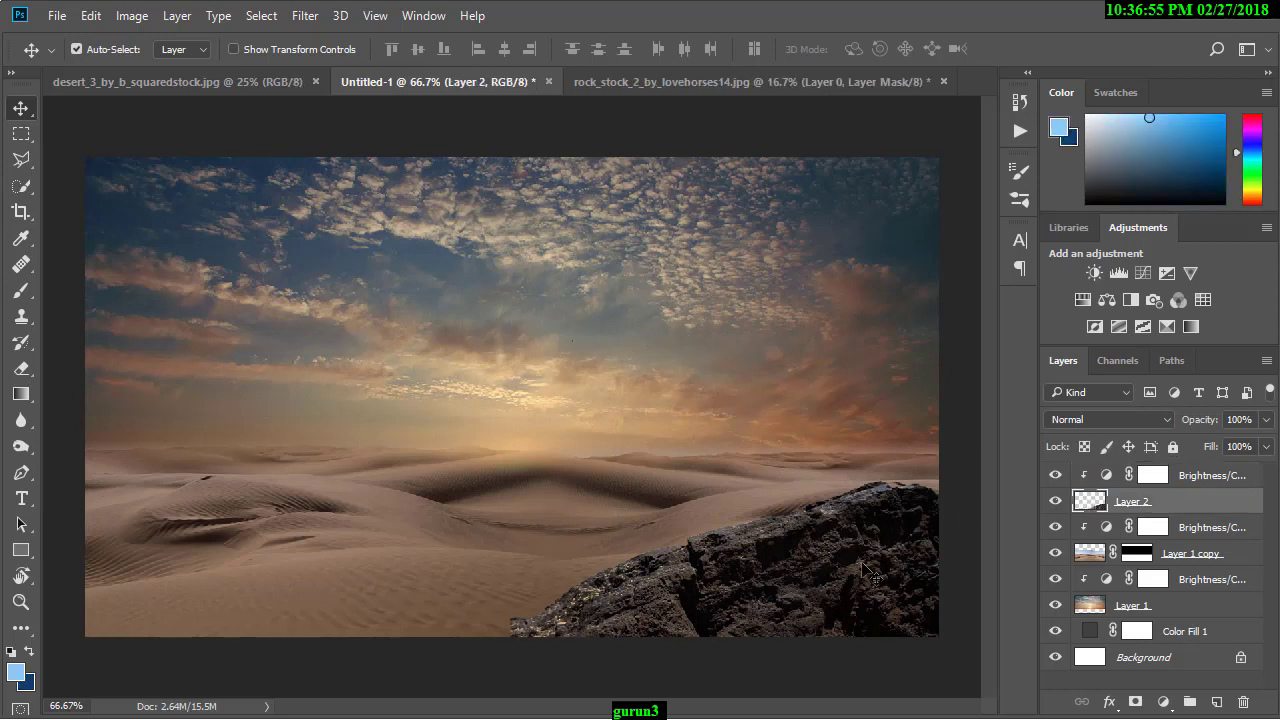
drag(848, 567, 857, 585)
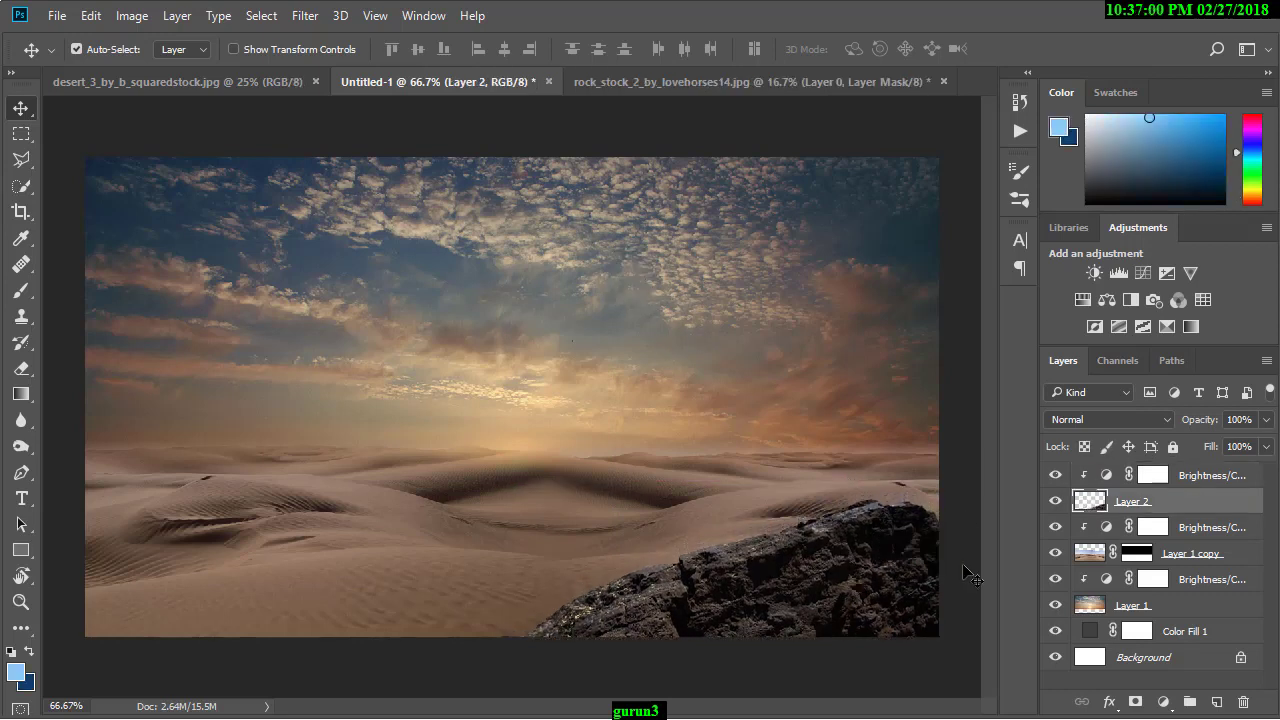
key(ctrl+t)
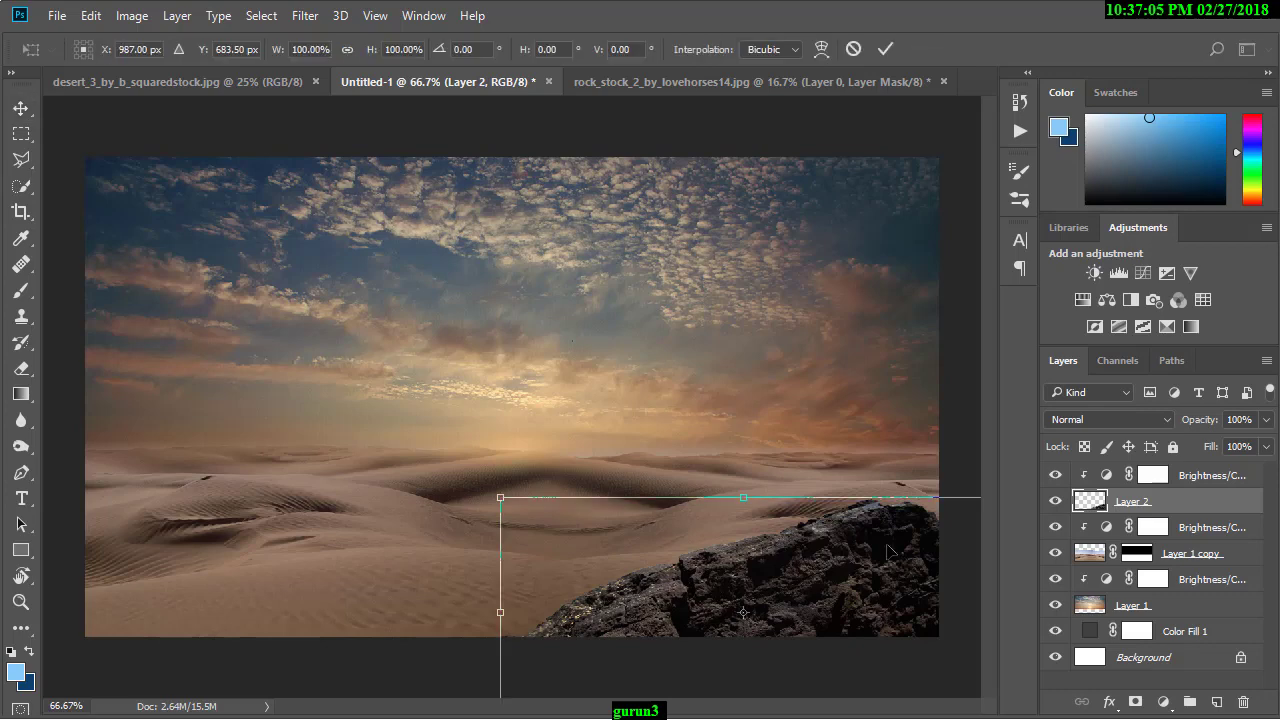
drag(503, 499, 462, 475)
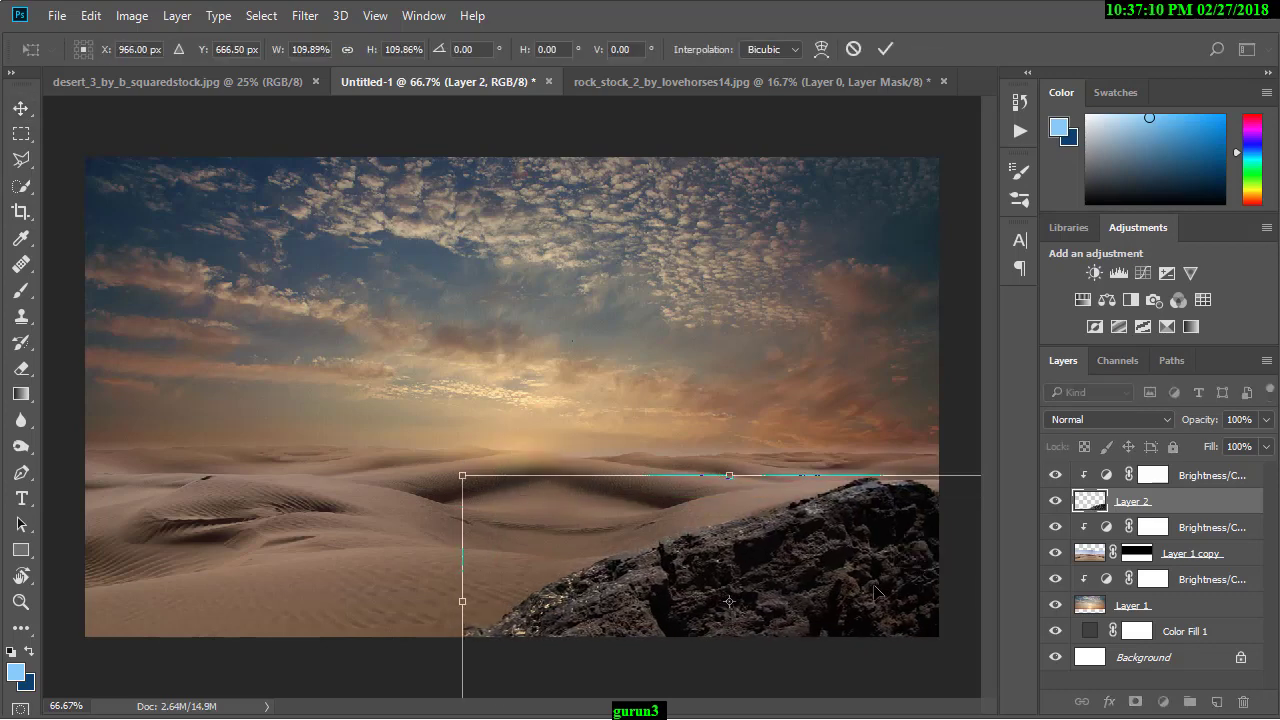
key(Return)
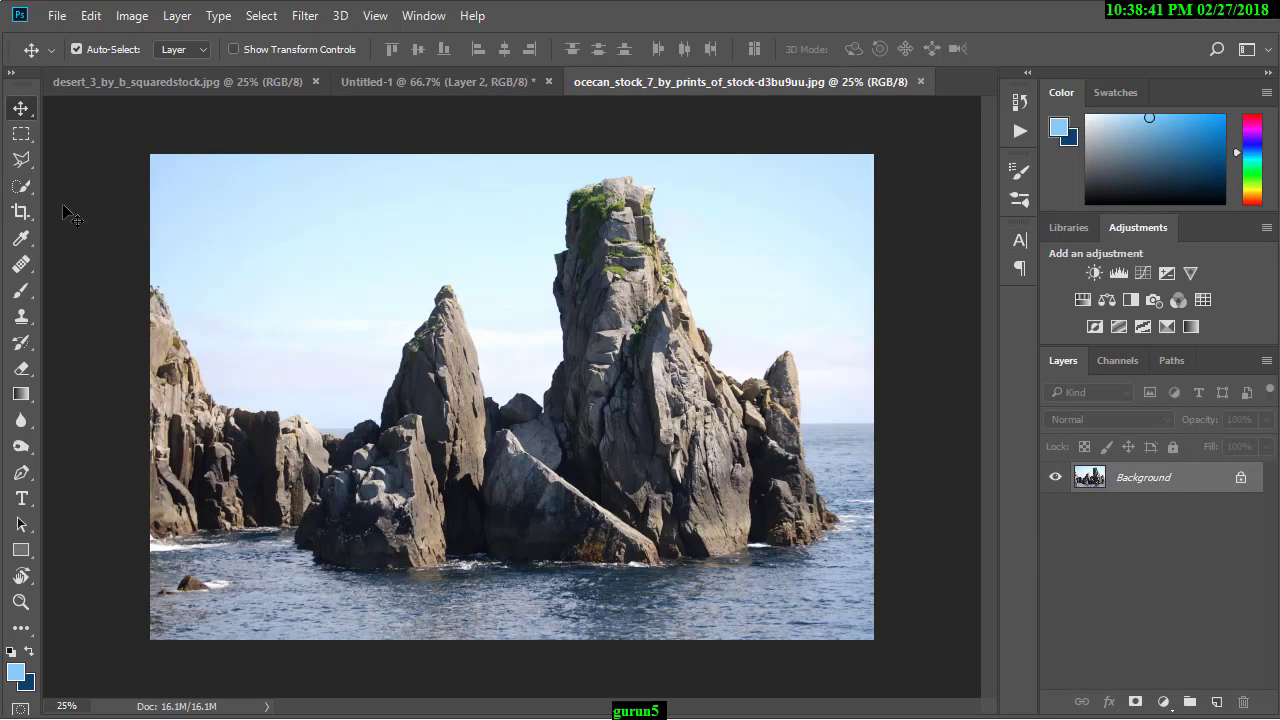
Step: Select the rock formation in the sea photo with Quick Selection, removing a stray area
key(w)
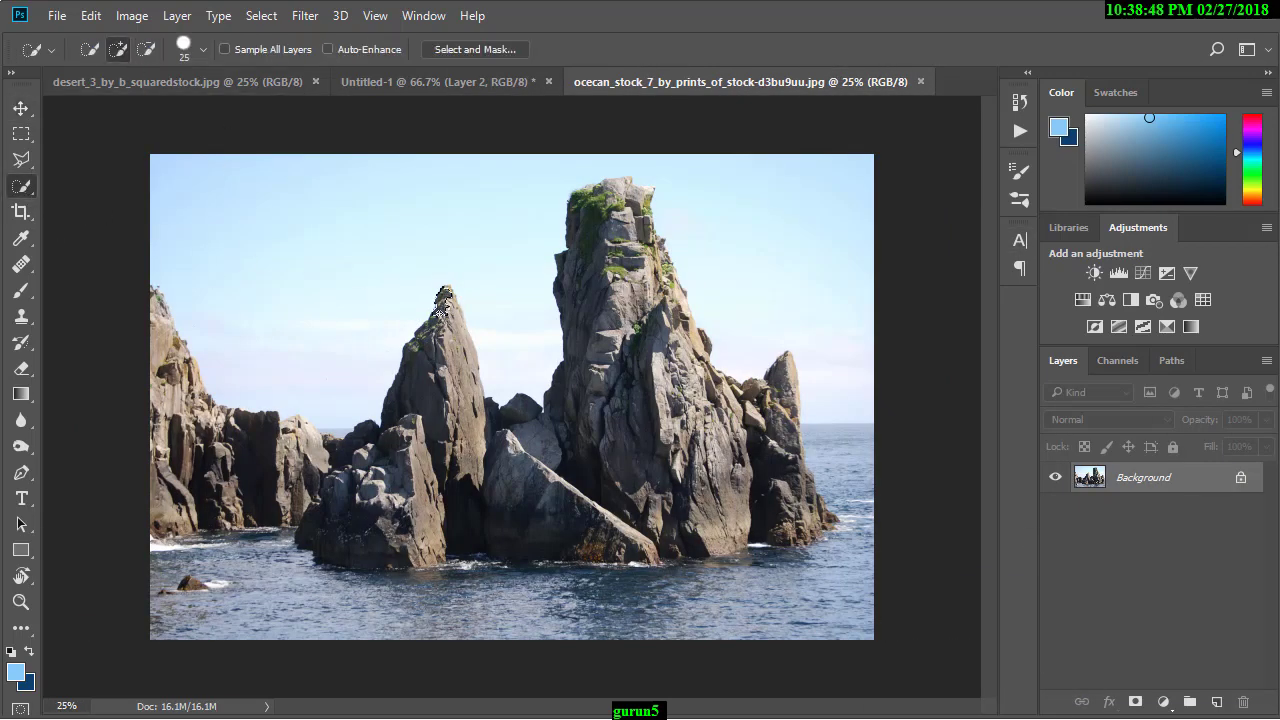
drag(376, 441, 771, 409)
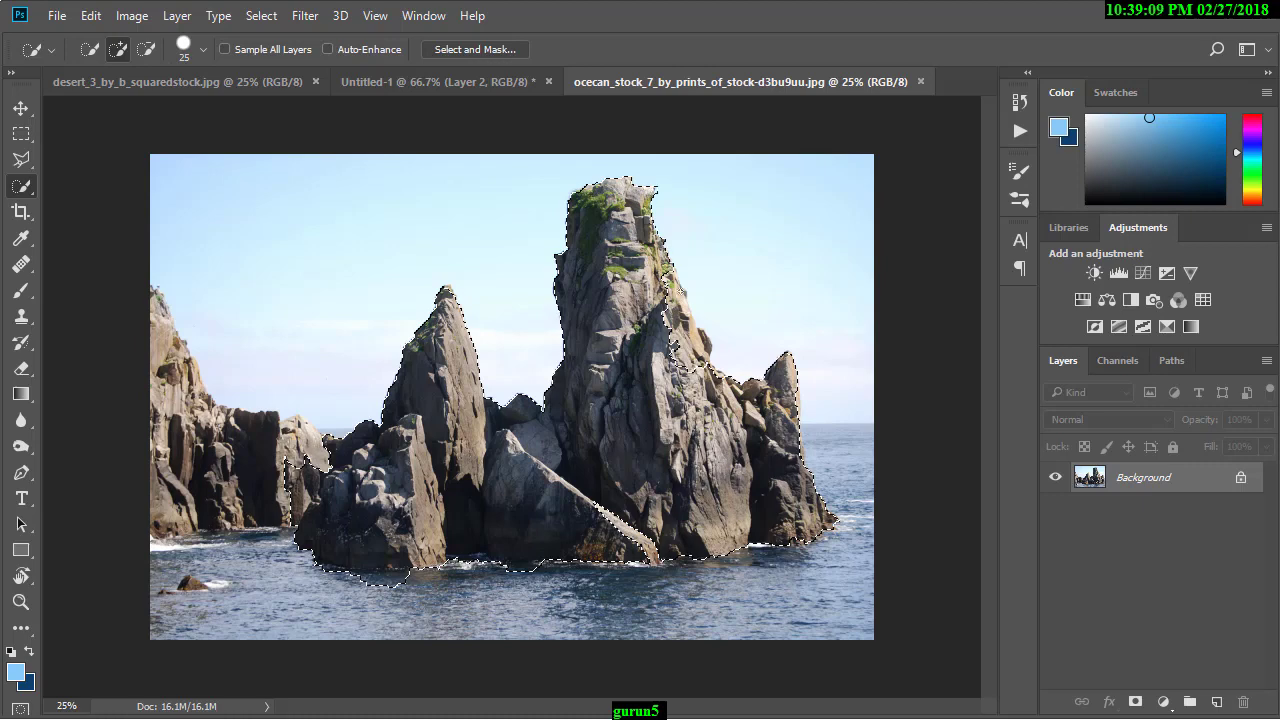
mouse_move(780, 390)
mouse_down()
mouse_move(601, 160)
mouse_move(749, 292)
mouse_up()
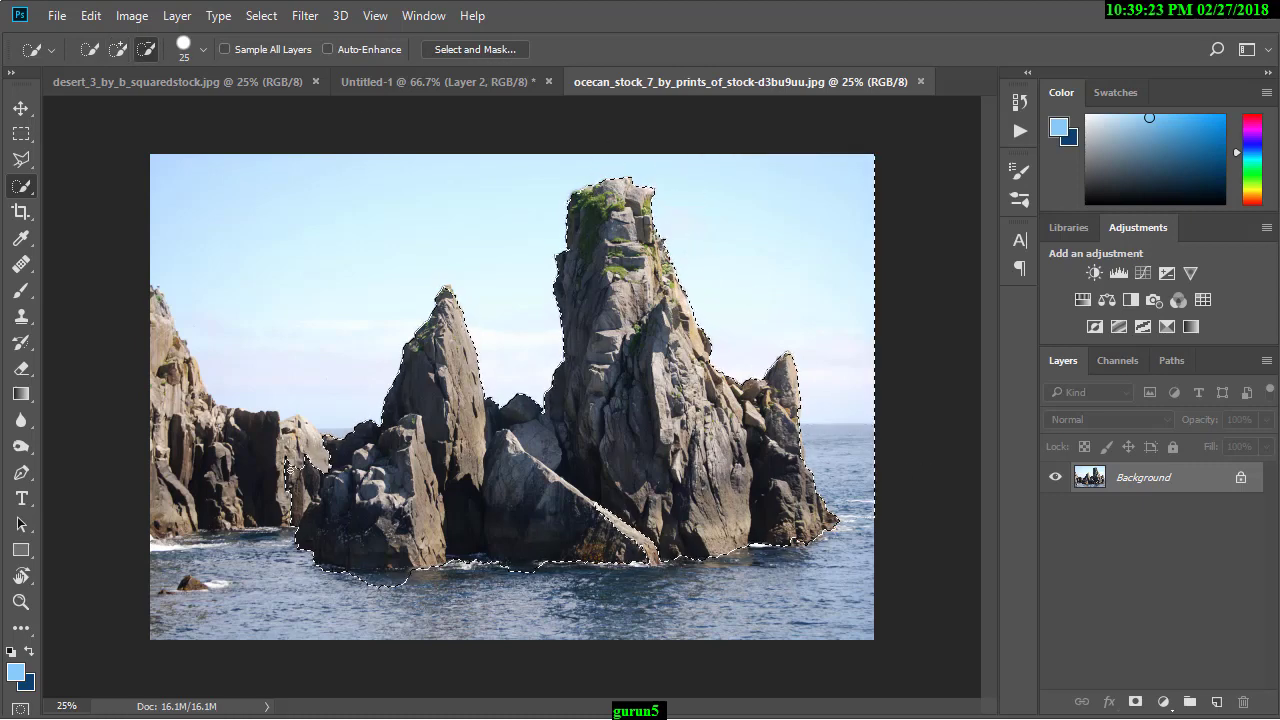
drag(288, 466, 294, 496)
Step: Convert the background to Layer 0 and mask out the sky and sea around the rocks
double_click(1143, 477)
key(Return)
click(1135, 701)
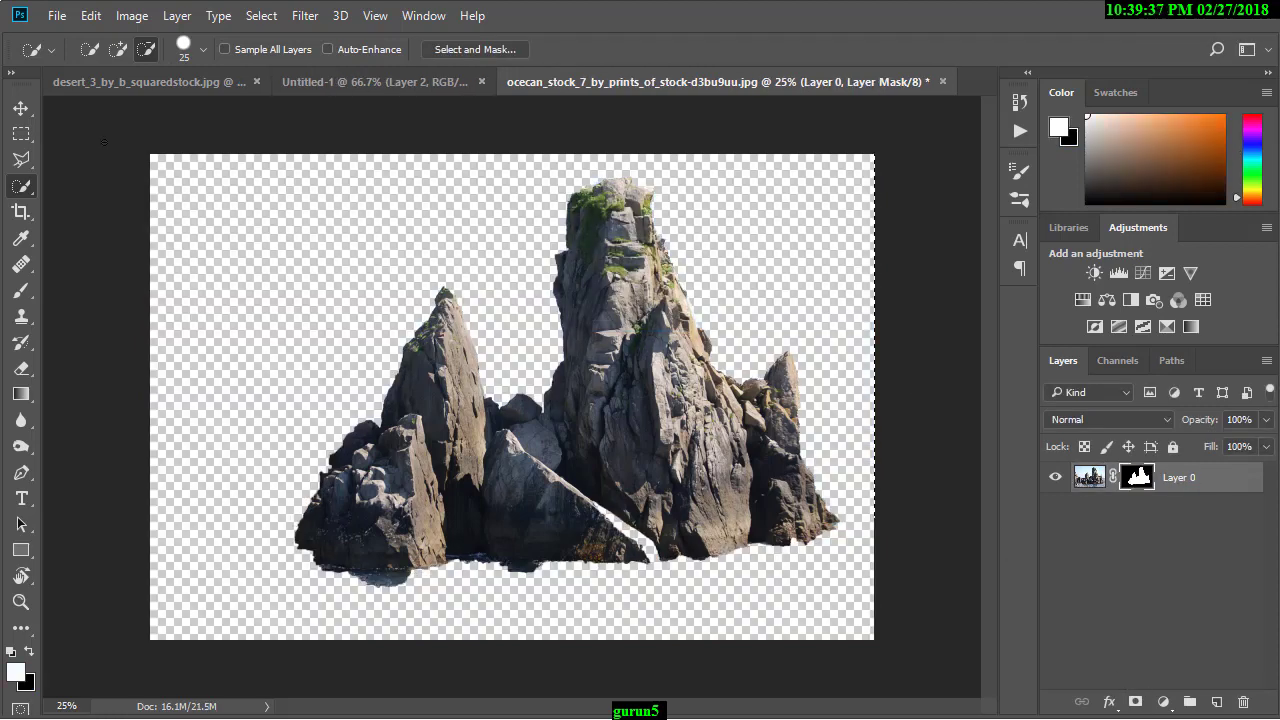
Step: Drag the masked rocks into the desert composite as Layer 3, placed beneath Layer 2
key(v)
drag(615, 314, 570, 263)
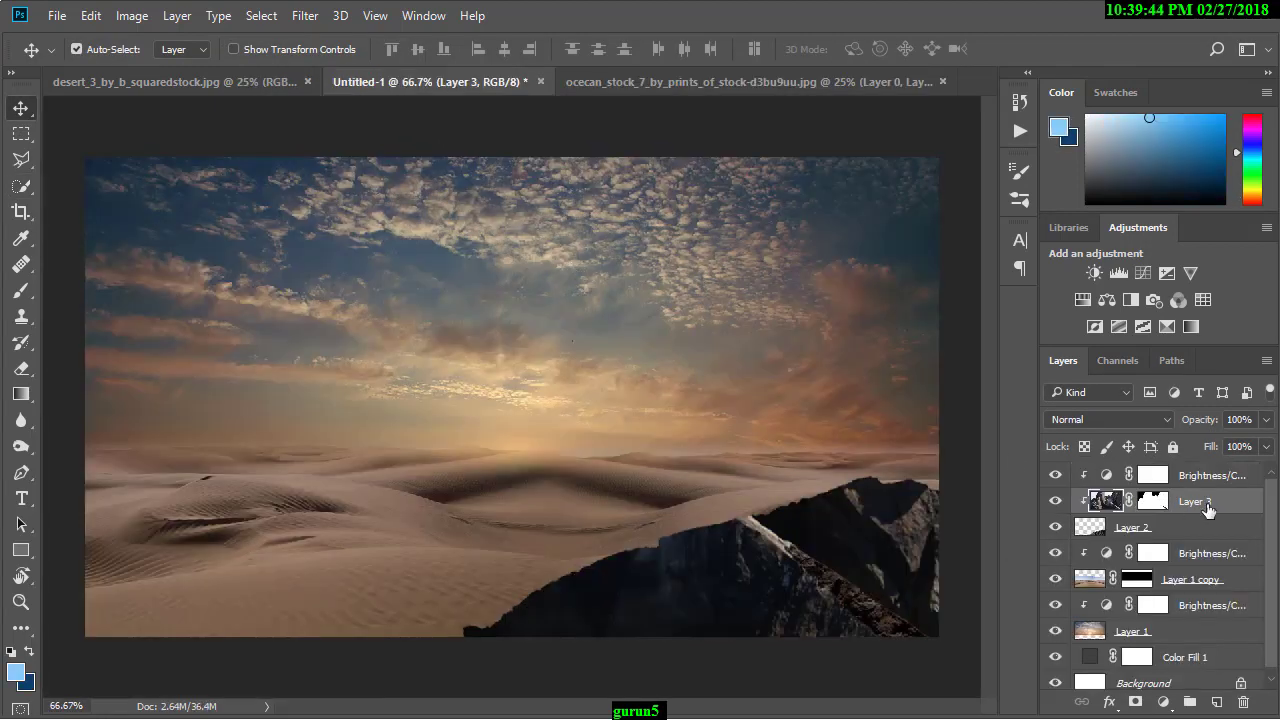
drag(1215, 507, 1200, 535)
key(ctrl+minus)
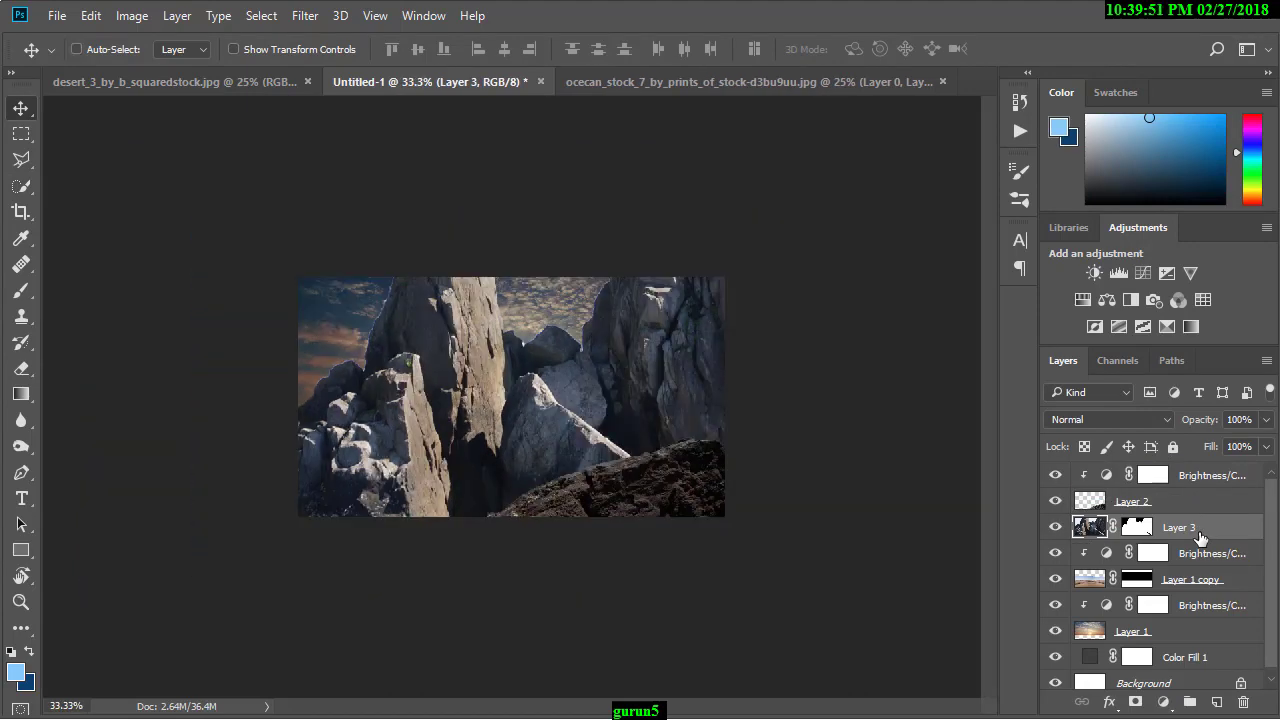
Step: Shrink the rocks to roughly 29% and move them into the right background
key(ctrl+t)
drag(59, 657, 514, 366)
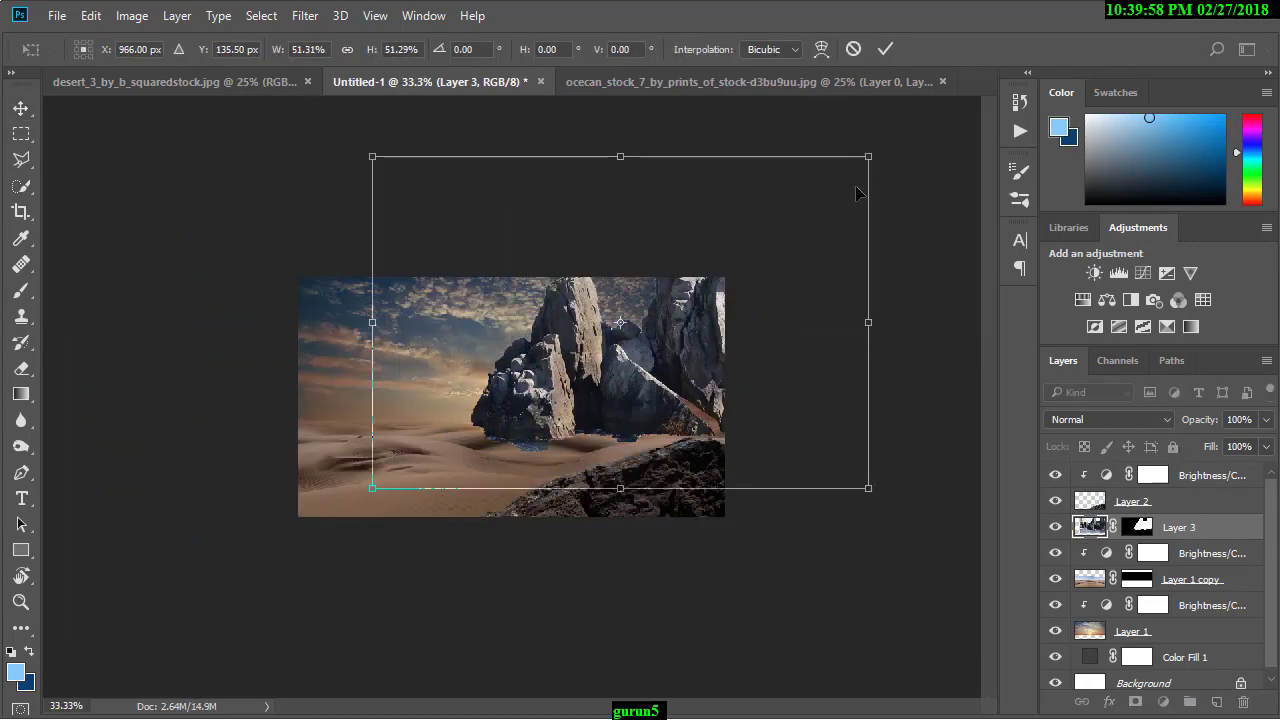
drag(763, 200, 666, 274)
mouse_move(600, 400)
mouse_down()
mouse_move(752, 373)
mouse_move(792, 333)
mouse_up()
drag(509, 457, 537, 449)
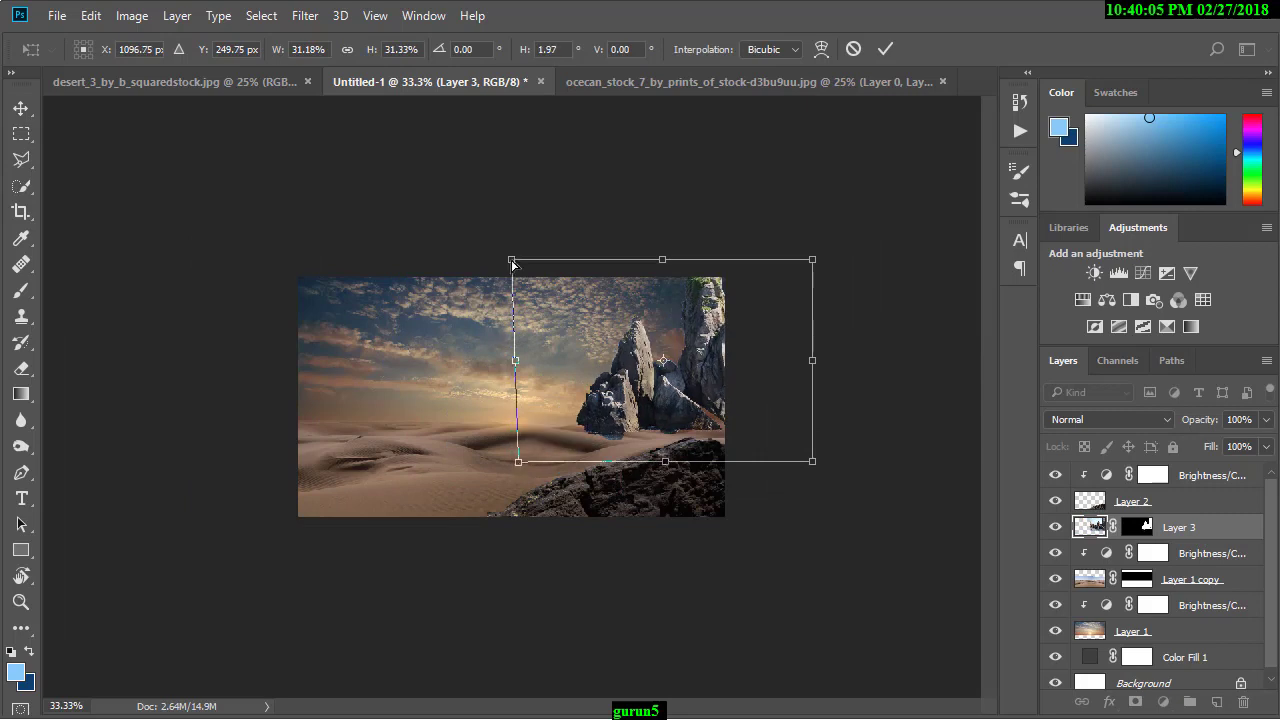
Step: Skew and distort the rocks for perspective so they rise behind the foreground rock
drag(509, 257, 524, 297)
mouse_move(806, 297)
mouse_down()
mouse_move(786, 334)
mouse_move(737, 314)
mouse_up()
drag(547, 457, 720, 378)
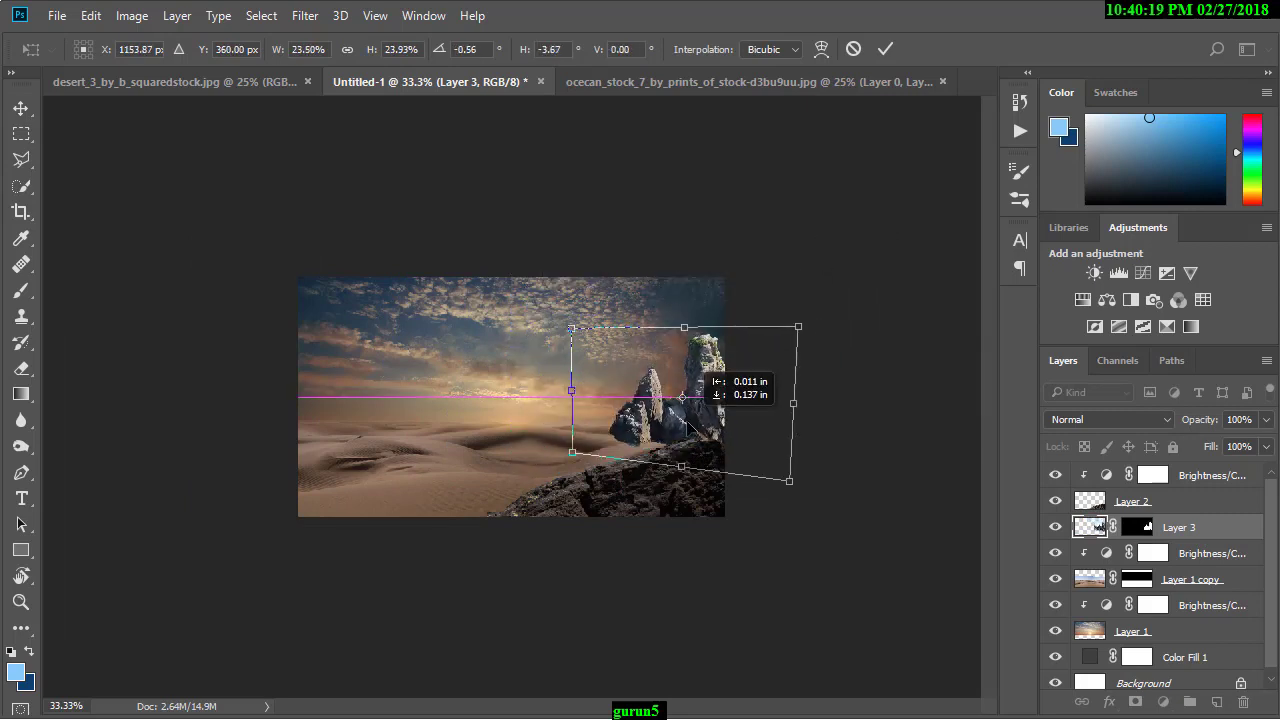
drag(800, 295, 833, 293)
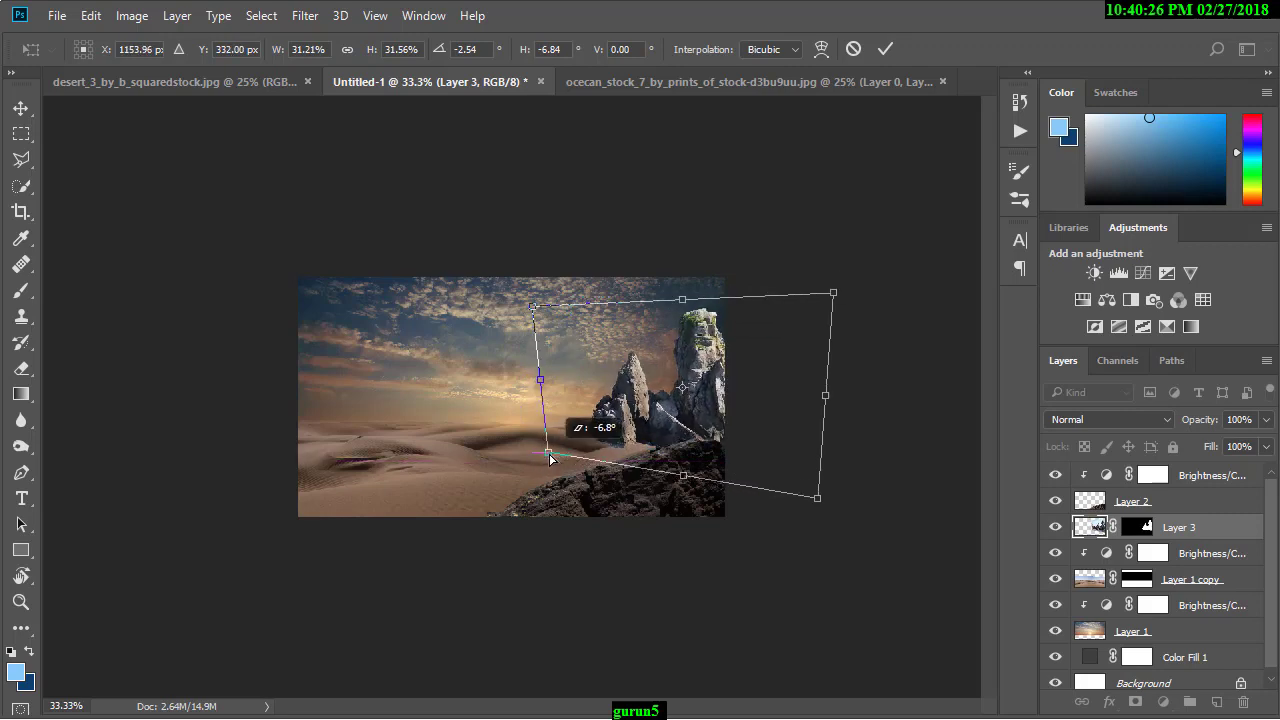
drag(534, 461, 566, 441)
drag(533, 305, 565, 333)
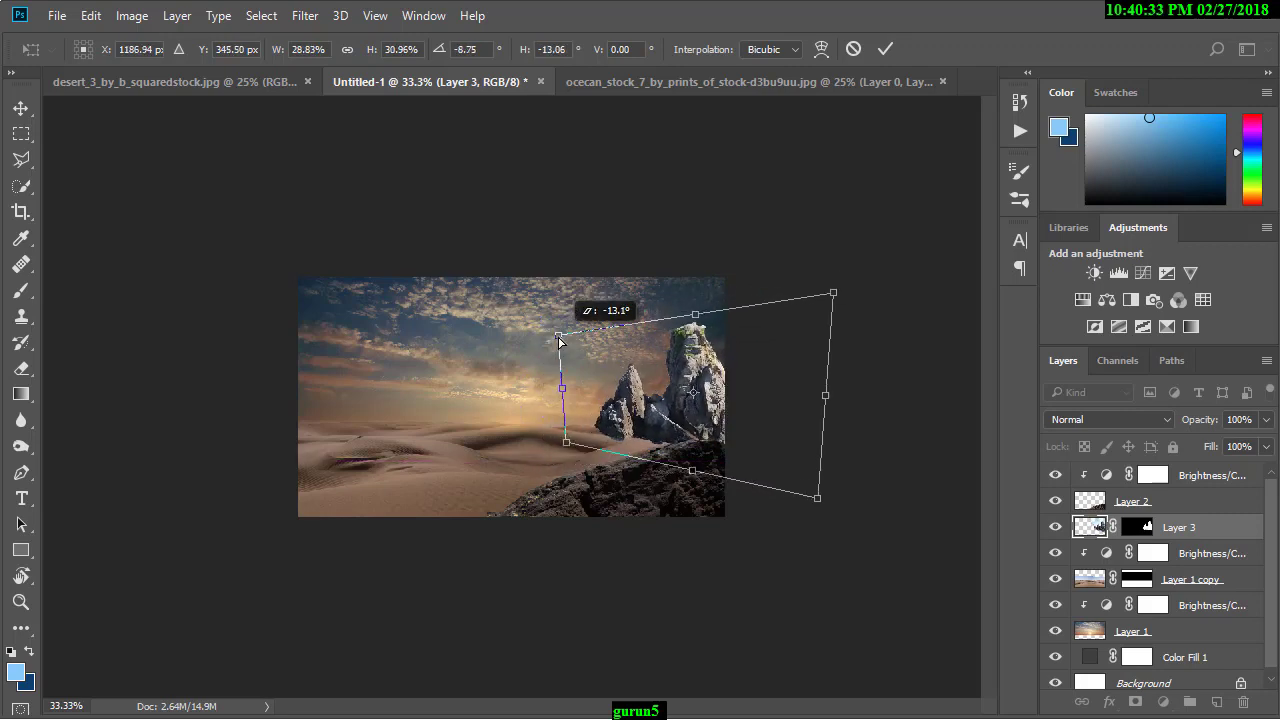
drag(729, 330, 735, 333)
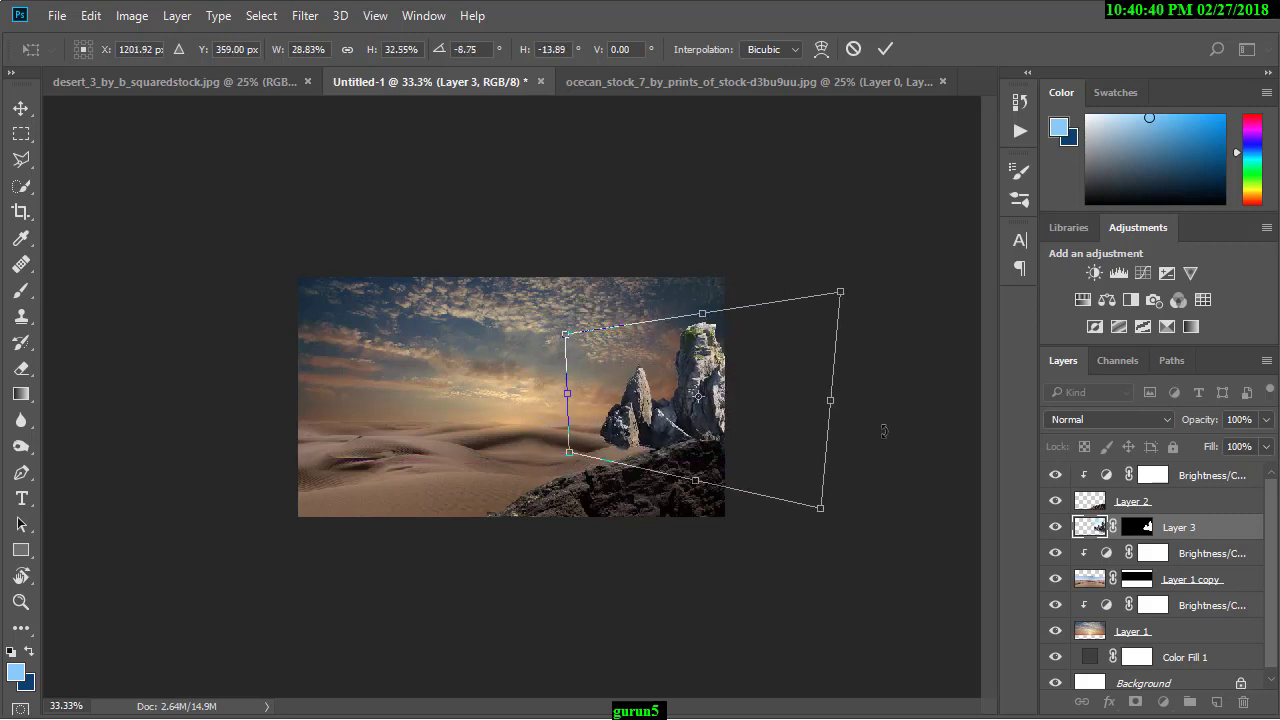
key(Return)
key(ctrl+1)
mouse_move(823, 284)
mouse_down()
mouse_move(688, 224)
mouse_move(638, 268)
mouse_up()
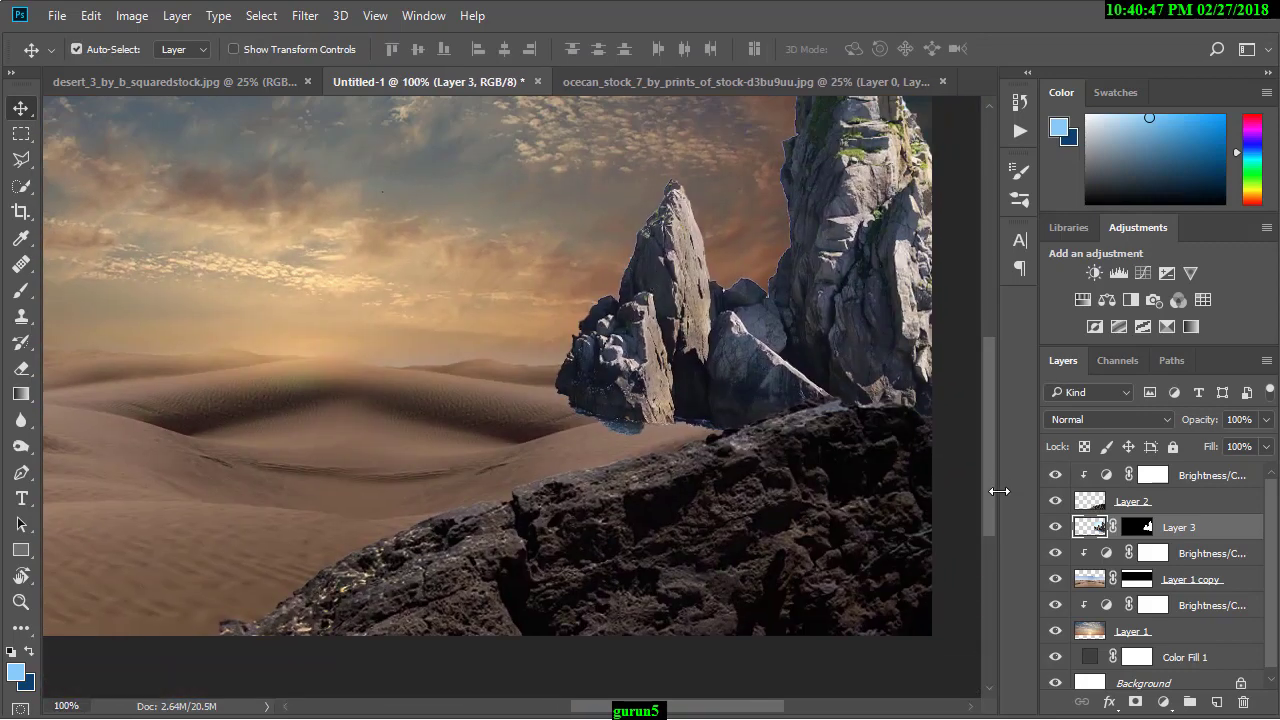
Step: Apply the rocks layer's old mask and add a fresh layer mask
drag(1143, 530, 1243, 702)
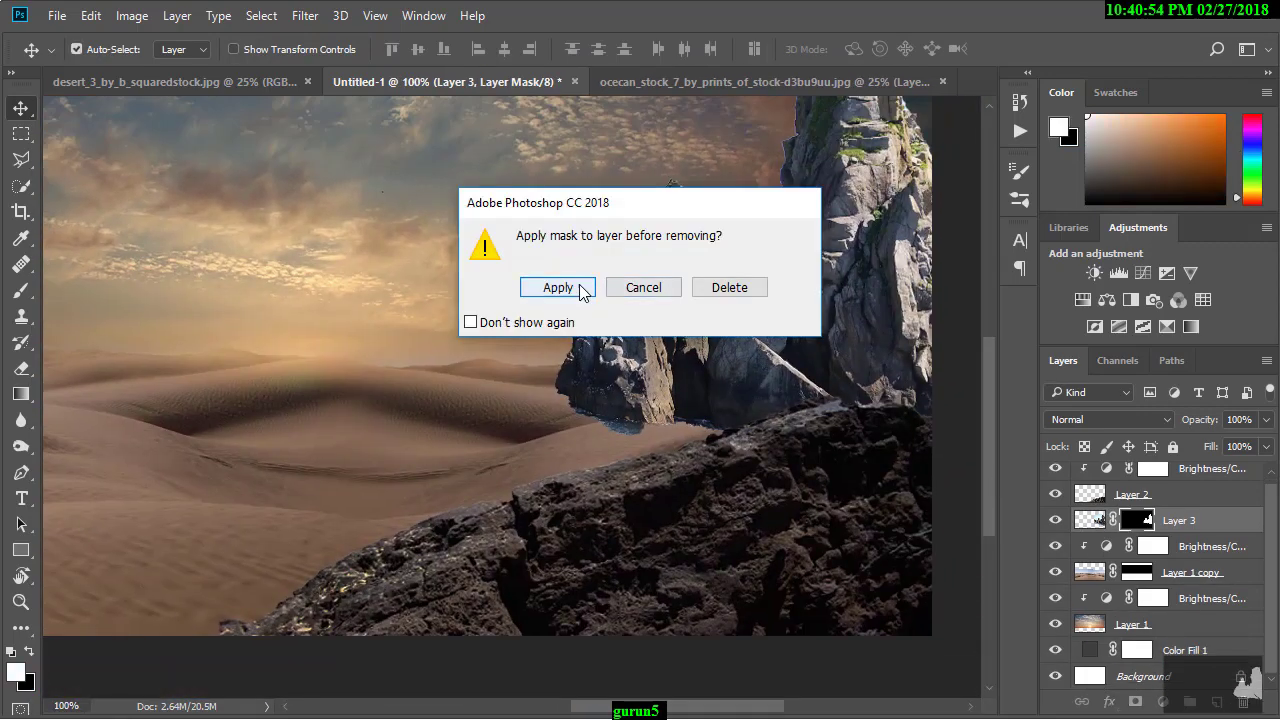
click(556, 287)
click(1135, 702)
Step: Soft-erase the rocks' base on the mask at 50% opacity so it fades into the sand
key(e)
key(d)
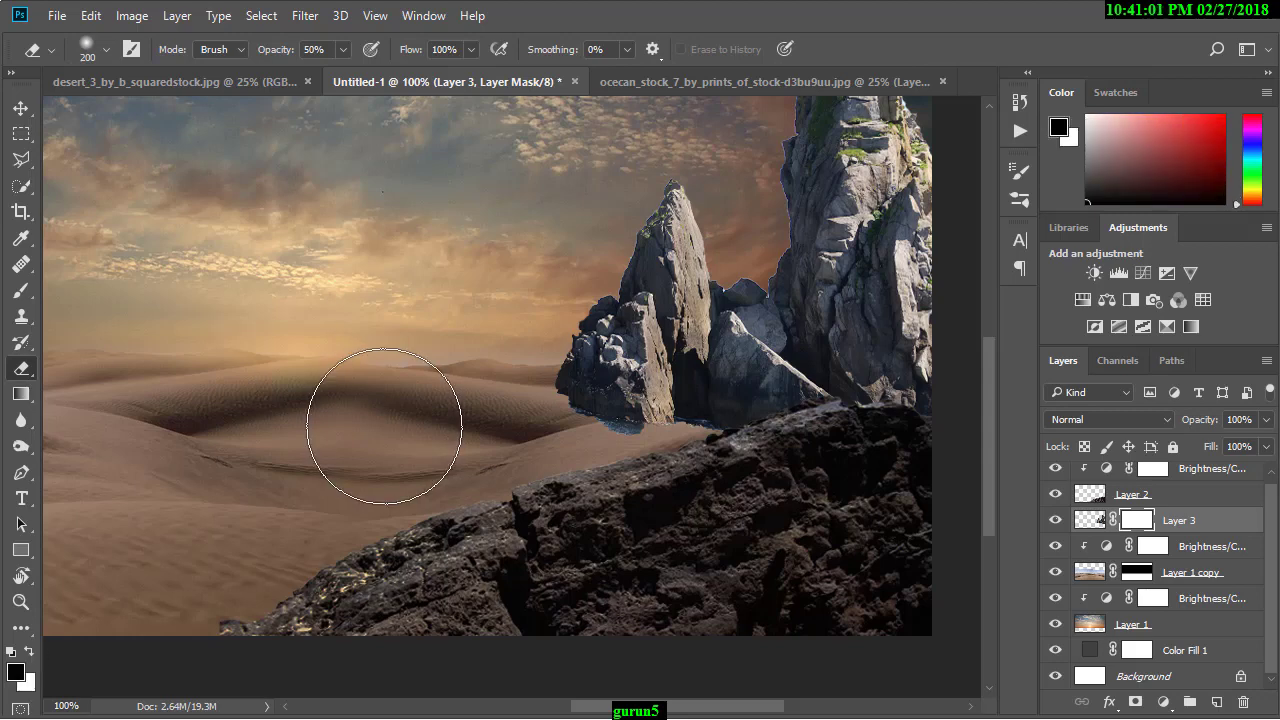
key(bracketleft)
key(bracketleft)
key(bracketleft)
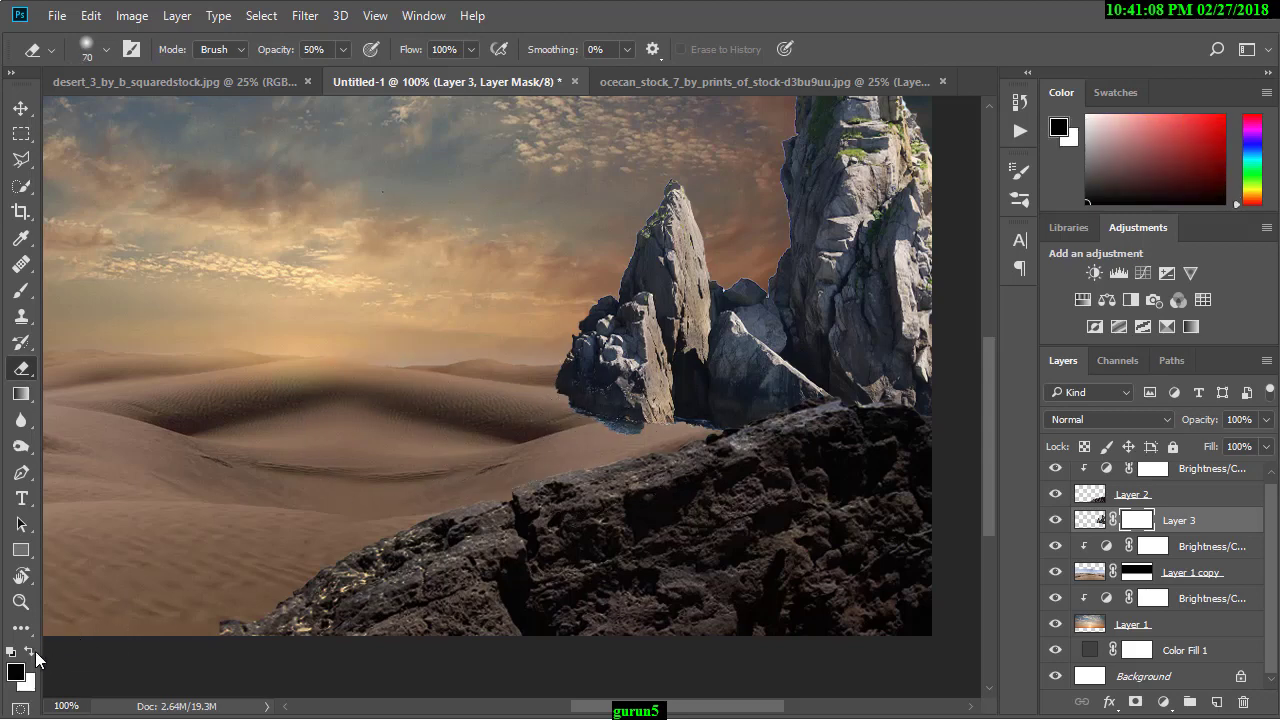
click(33, 651)
key(bracketleft)
key(bracketleft)
key(bracketleft)
drag(563, 413, 815, 440)
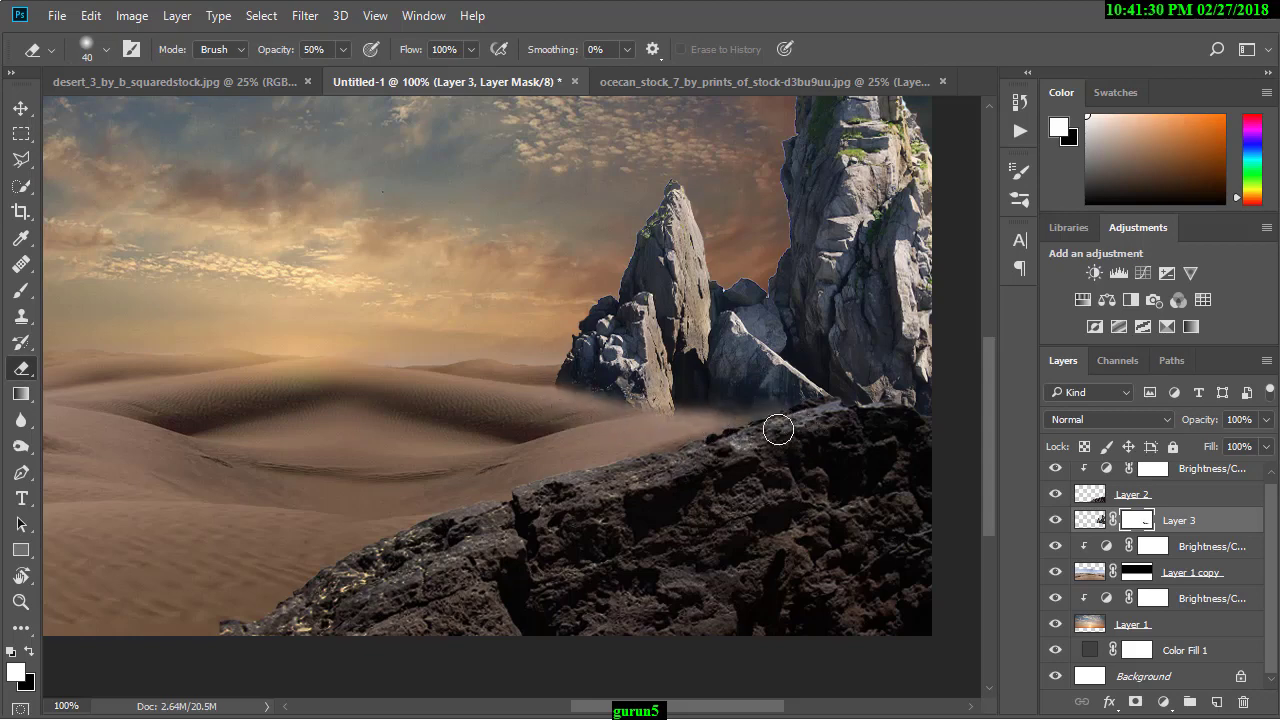
key(bracketright)
key(bracketright)
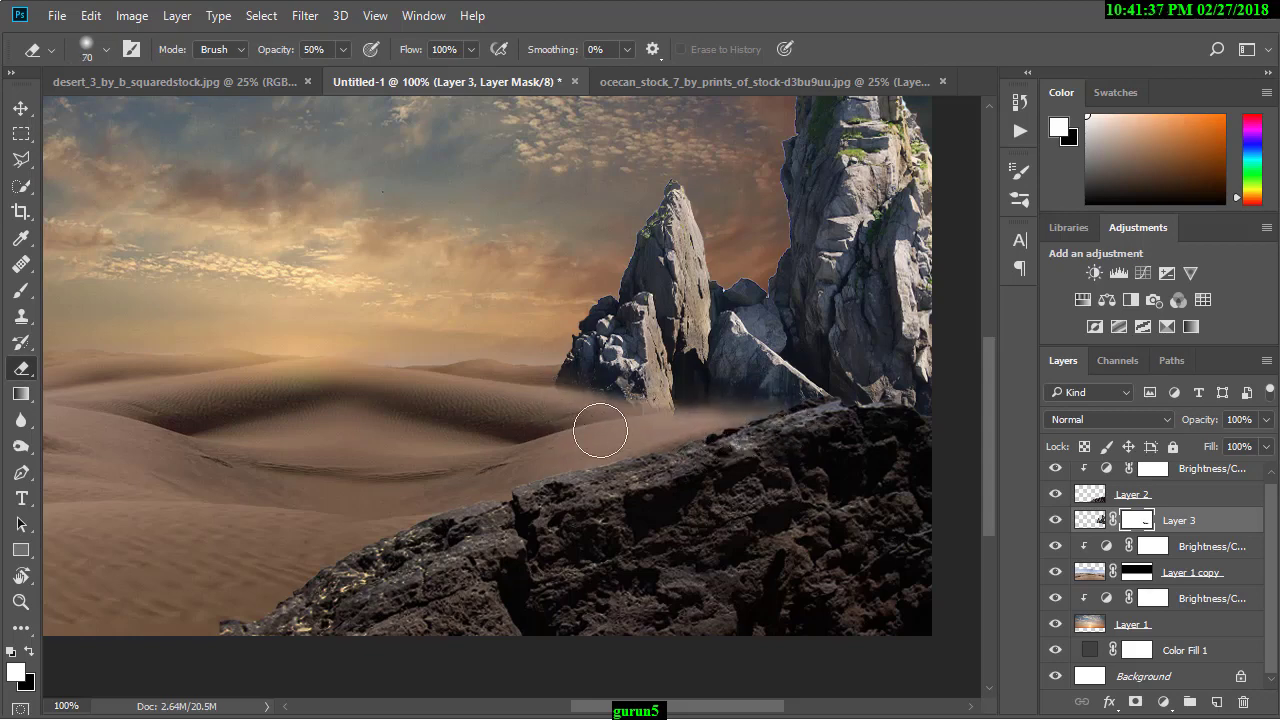
key(ctrl+minus)
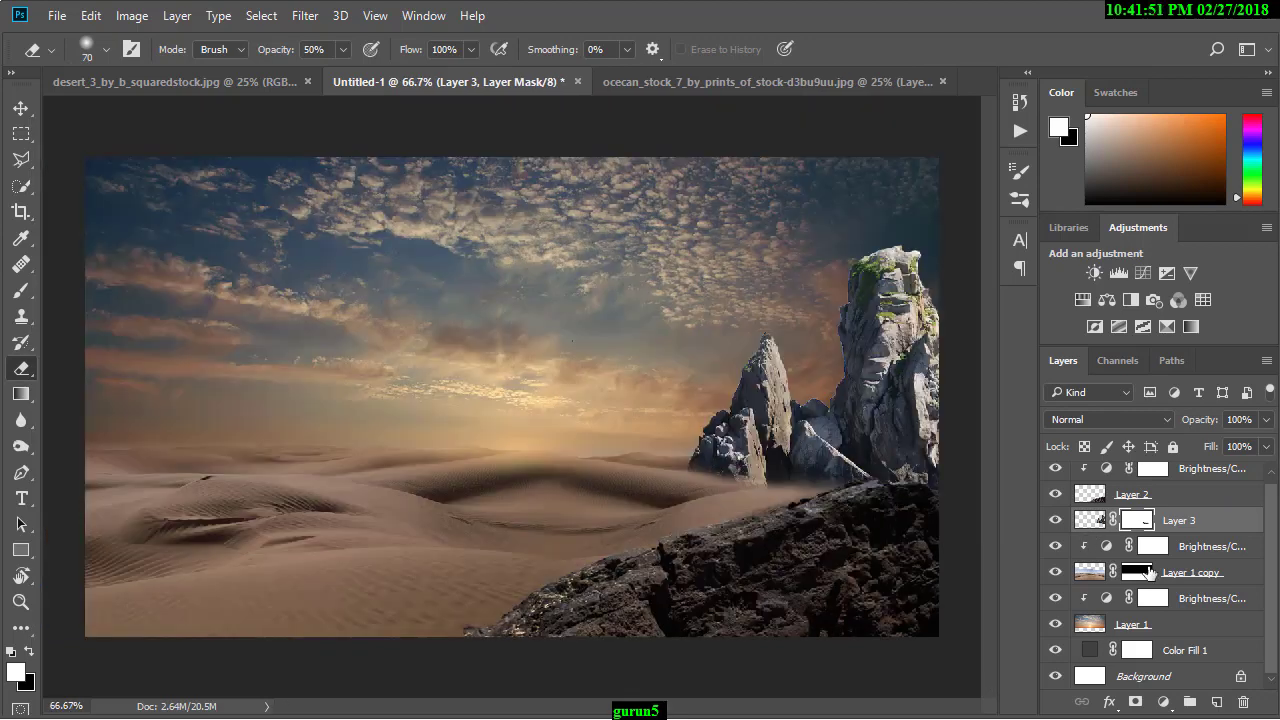
Step: Add a Brightness/Contrast adjustment clipped to Layer 3 with Brightness -112 and Contrast 19
click(1163, 702)
click(1171, 343)
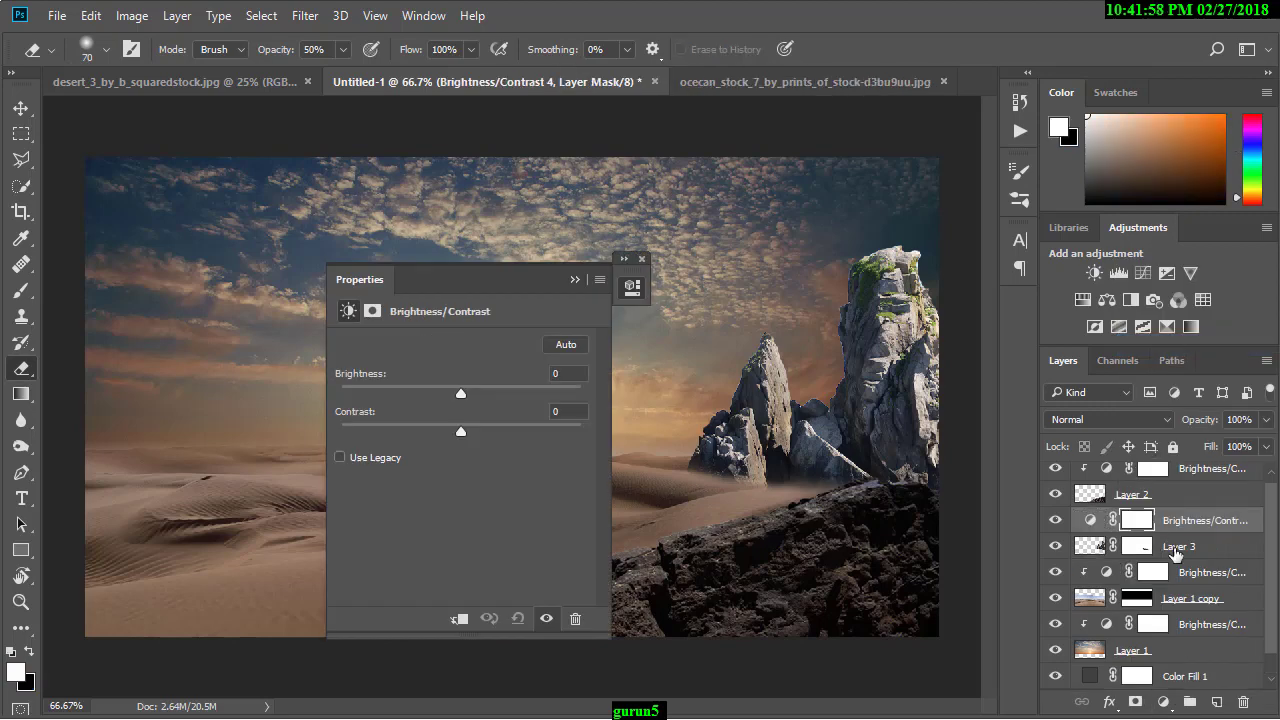
alt+click(1220, 525)
drag(461, 393, 380, 390)
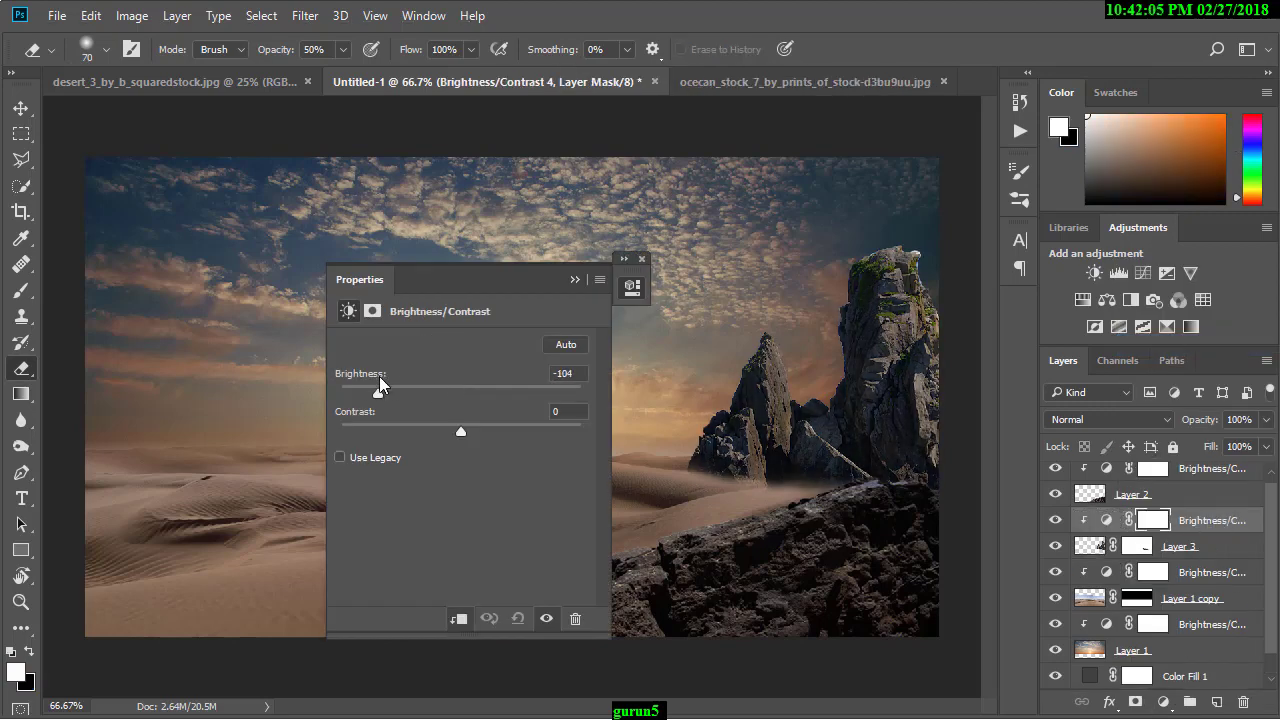
click(575, 279)
Step: Load the rocks' outline, invert it, and delete the inverted area on the adjustment mask
ctrl+click(1090, 546)
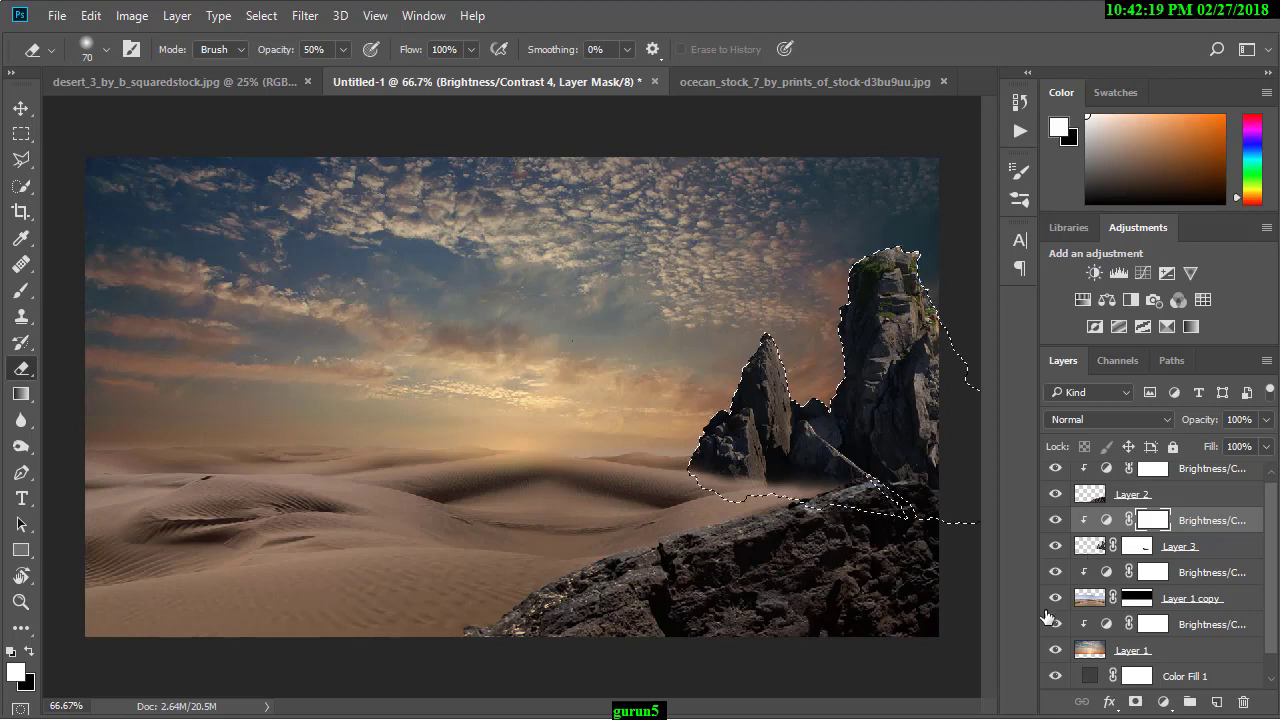
key(ctrl+shift+i)
key(l)
right_click(770, 298)
key(Escape)
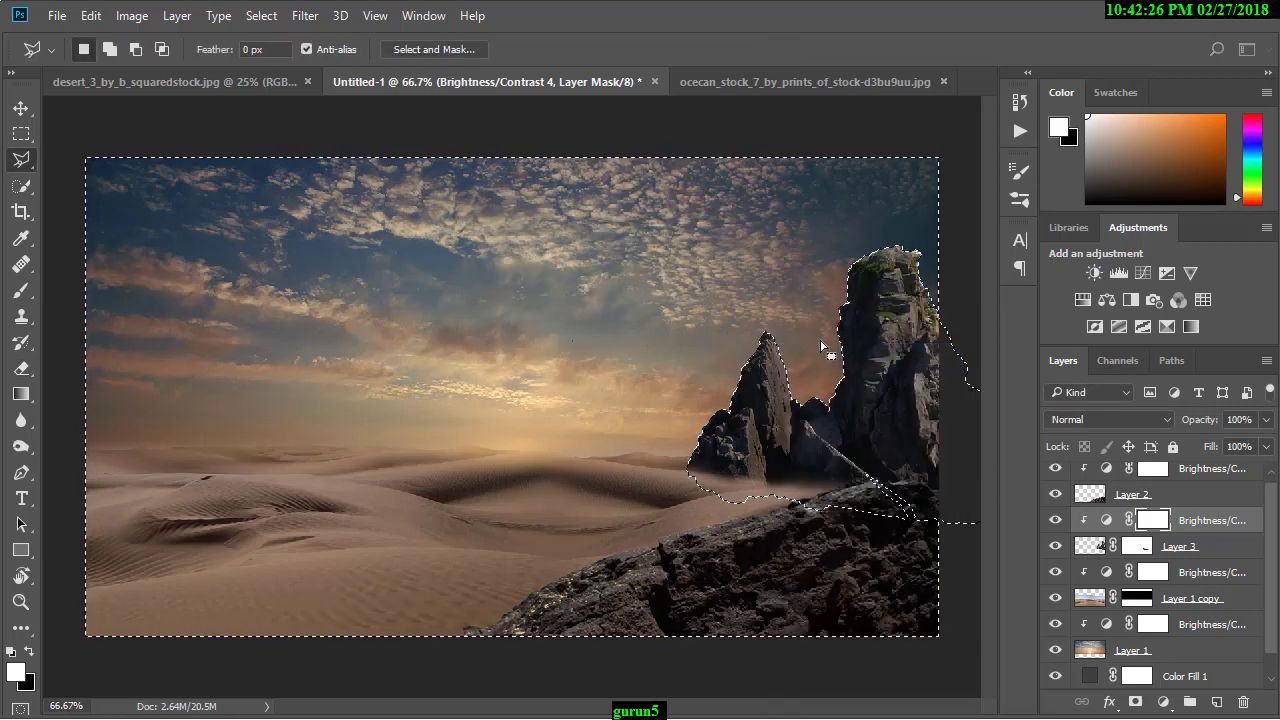
key(Delete)
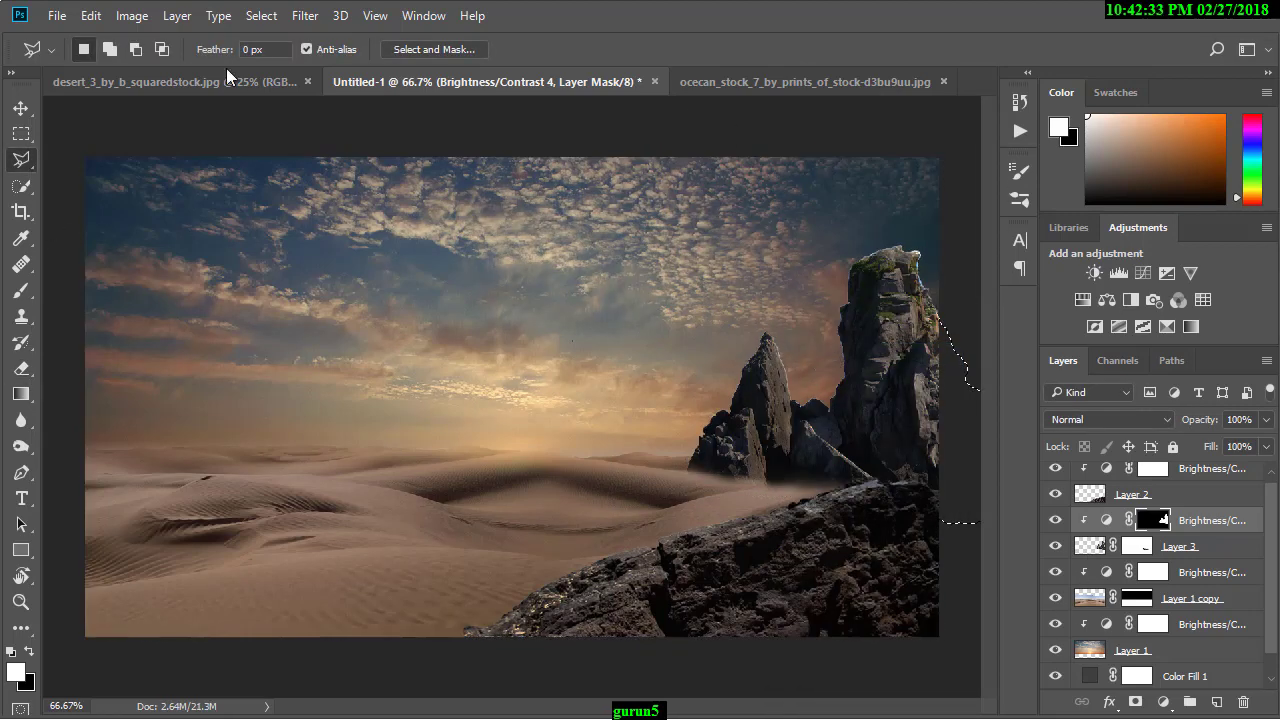
key(v)
key(ctrl+minus)
key(ctrl+plus)
key(ctrl+plus)
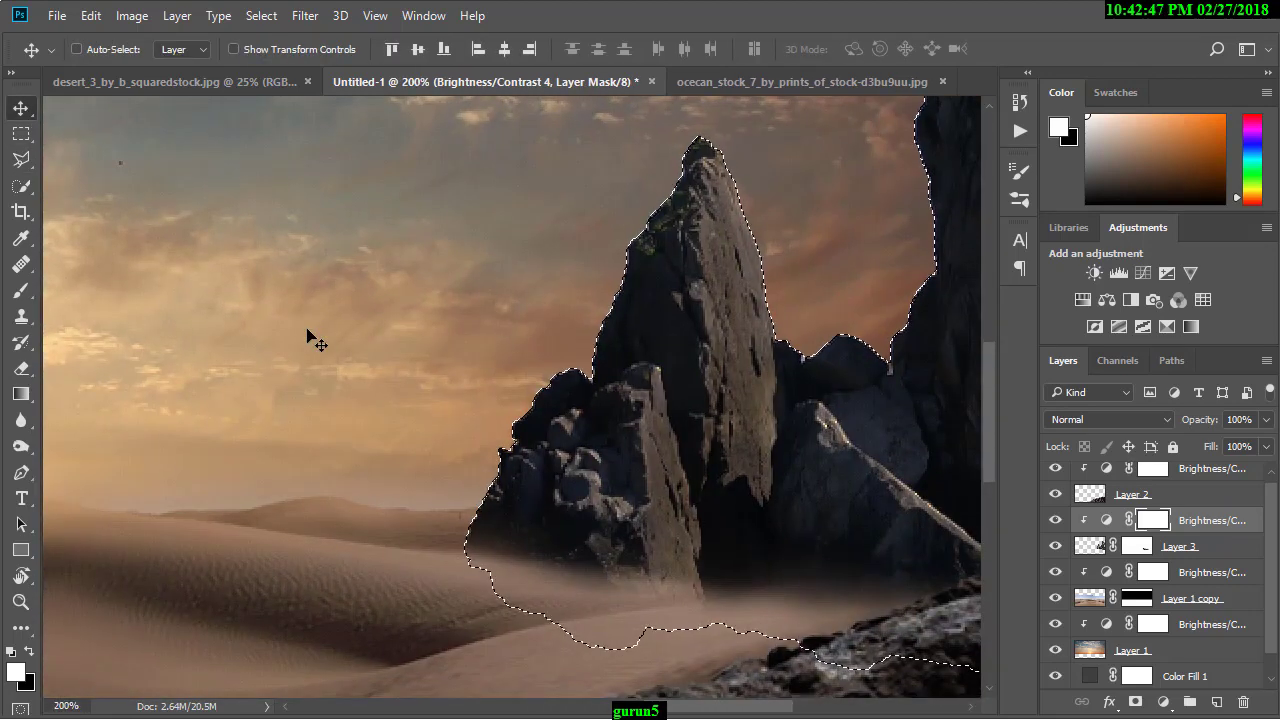
Step: Deselect, then group Layer 3 with its Brightness/Contrast adjustment and name the group stone 1
click(1088, 546)
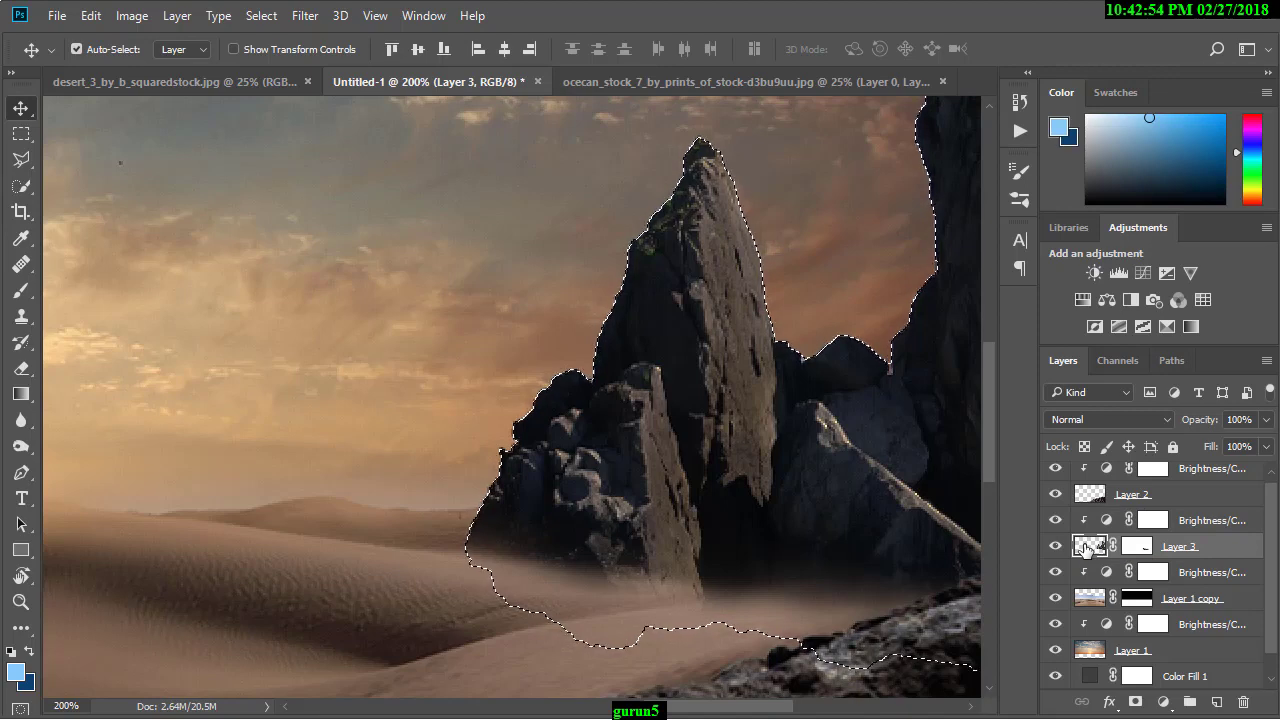
key(ctrl+d)
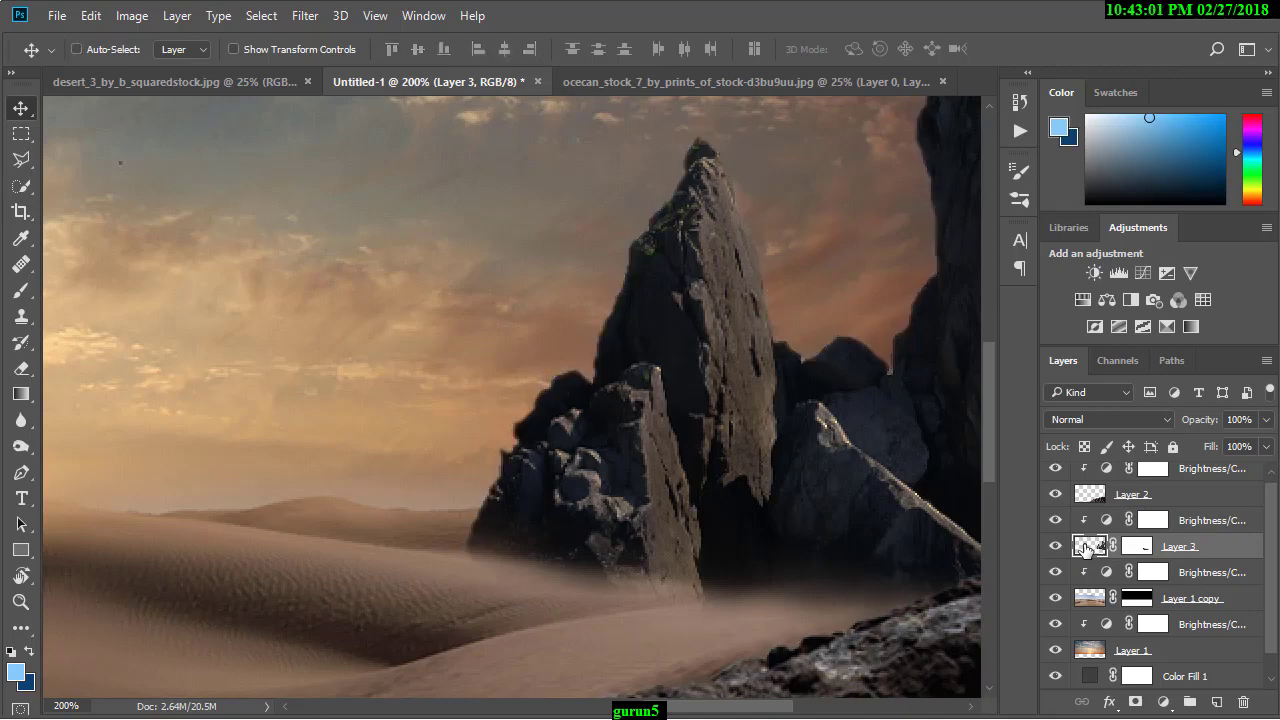
key(ctrl+0)
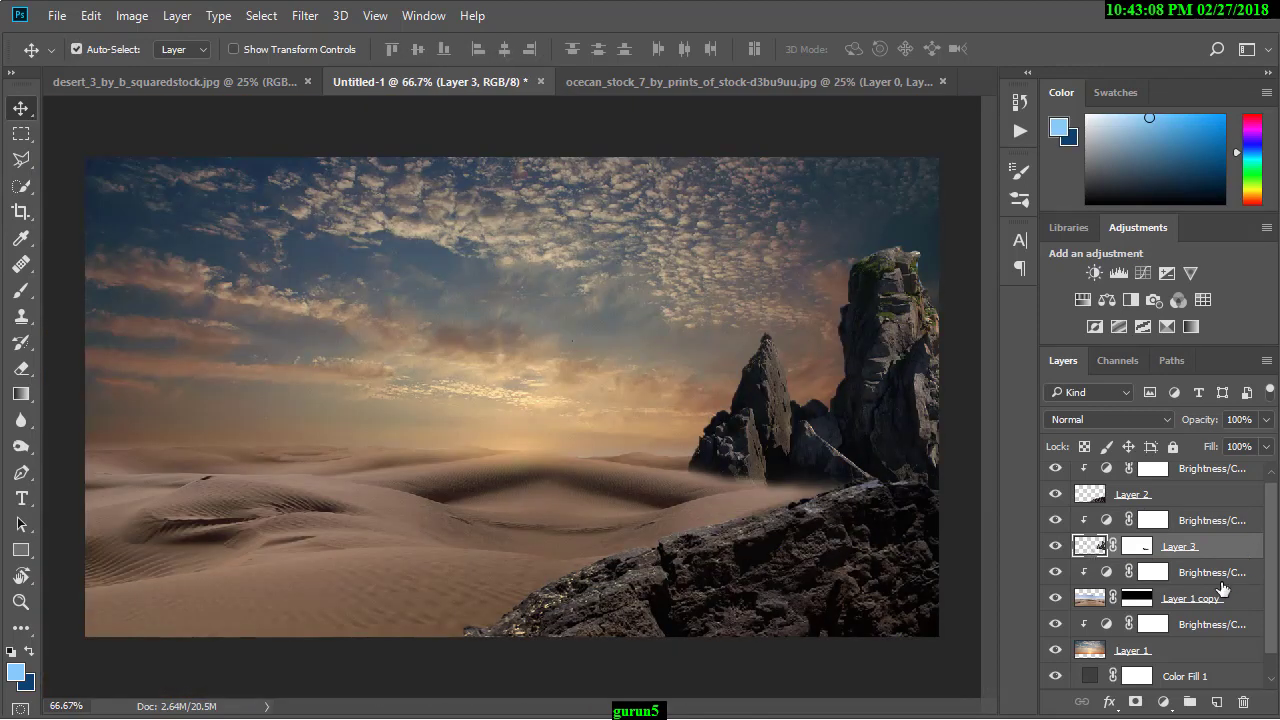
shift+click(1222, 520)
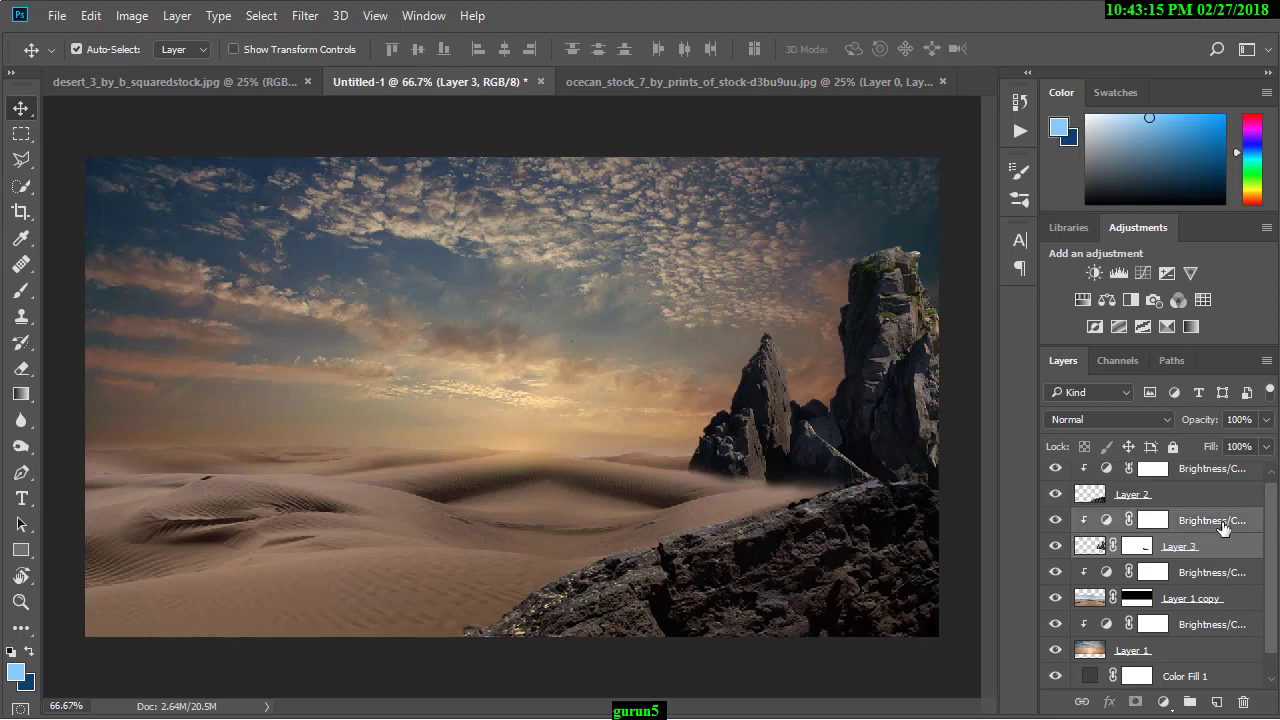
key(ctrl+g)
double_click(1131, 522)
text(stone)
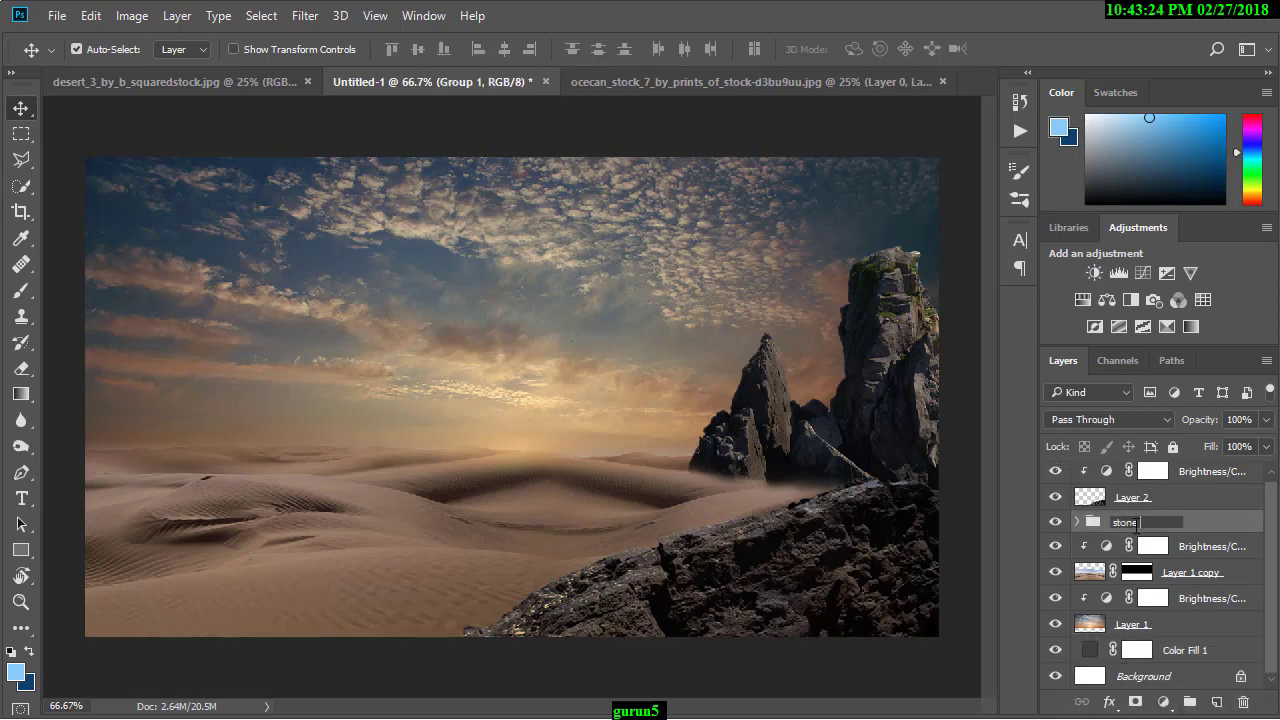
text(1)
key(Return)
Step: Duplicate the group as stone 1 copy, shift it left, and place it below stone 1
drag(1225, 527, 1216, 702)
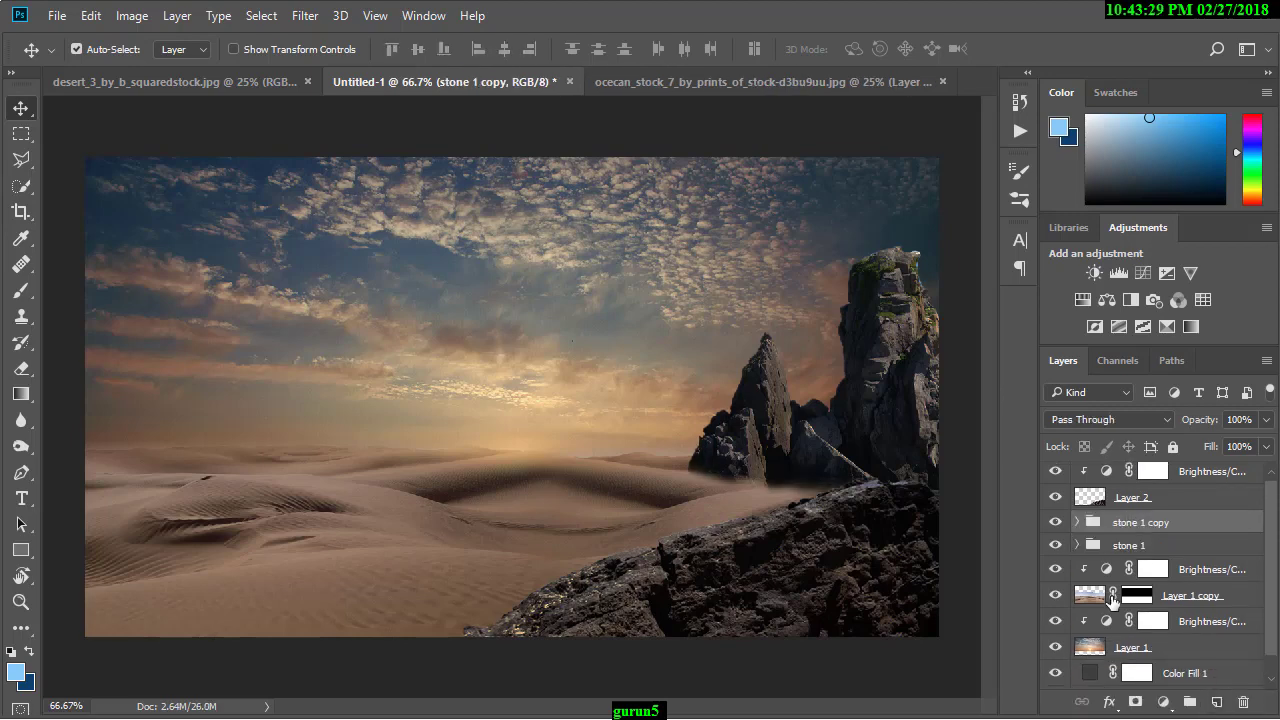
mouse_move(684, 410)
mouse_down()
mouse_move(662, 389)
mouse_move(398, 358)
mouse_up()
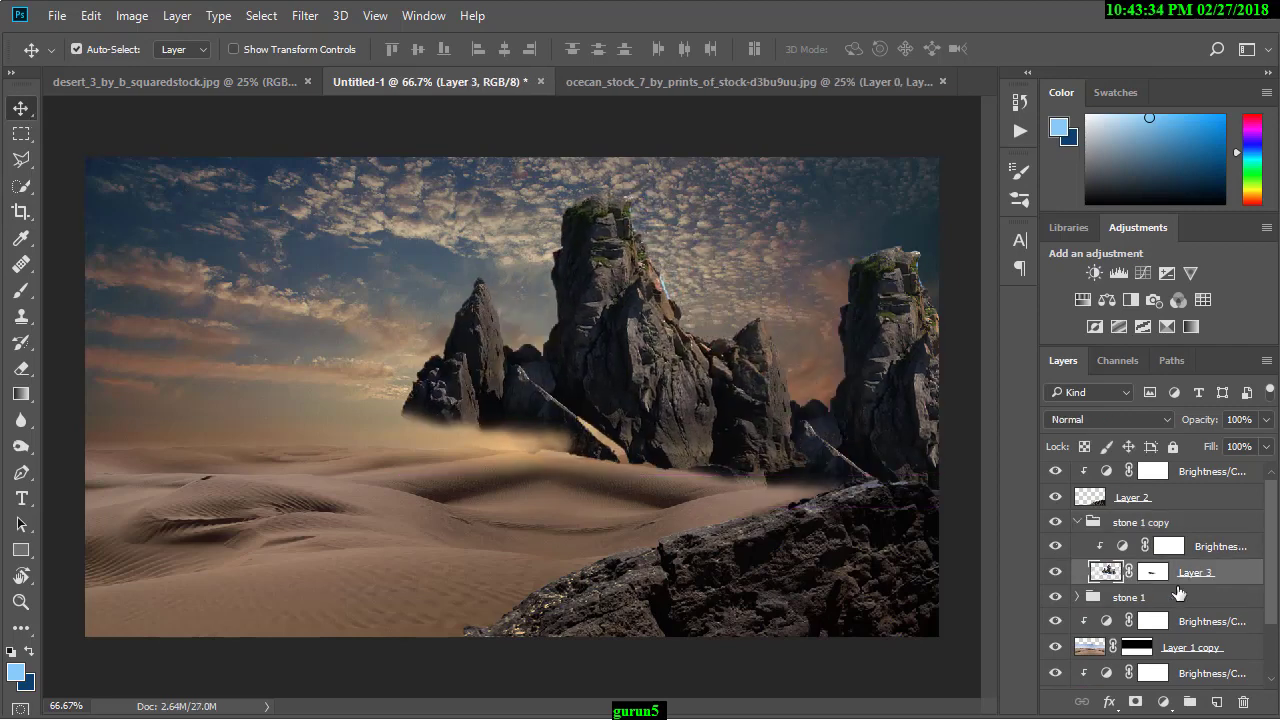
click(1077, 522)
drag(1140, 522, 1187, 563)
Step: Scale stone 1 copy to about half size, move it right and down, and tilt it
key(ctrl+t)
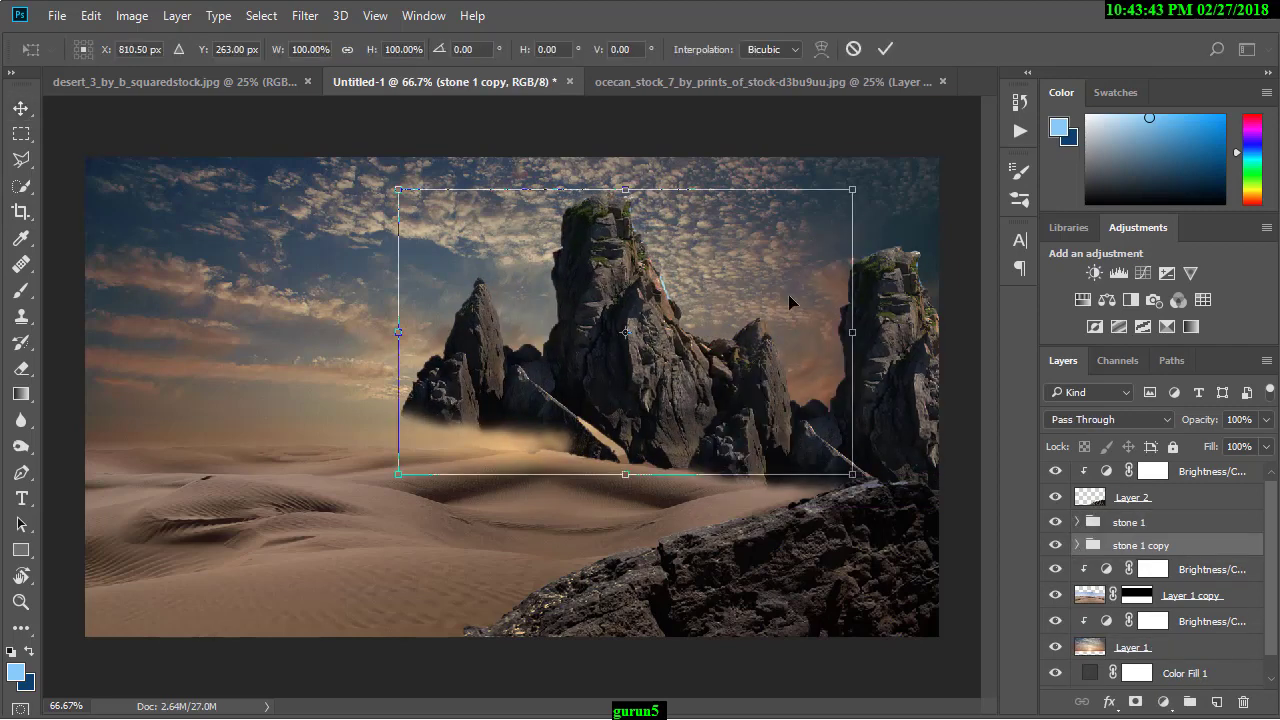
drag(852, 189, 627, 331)
drag(561, 420, 762, 428)
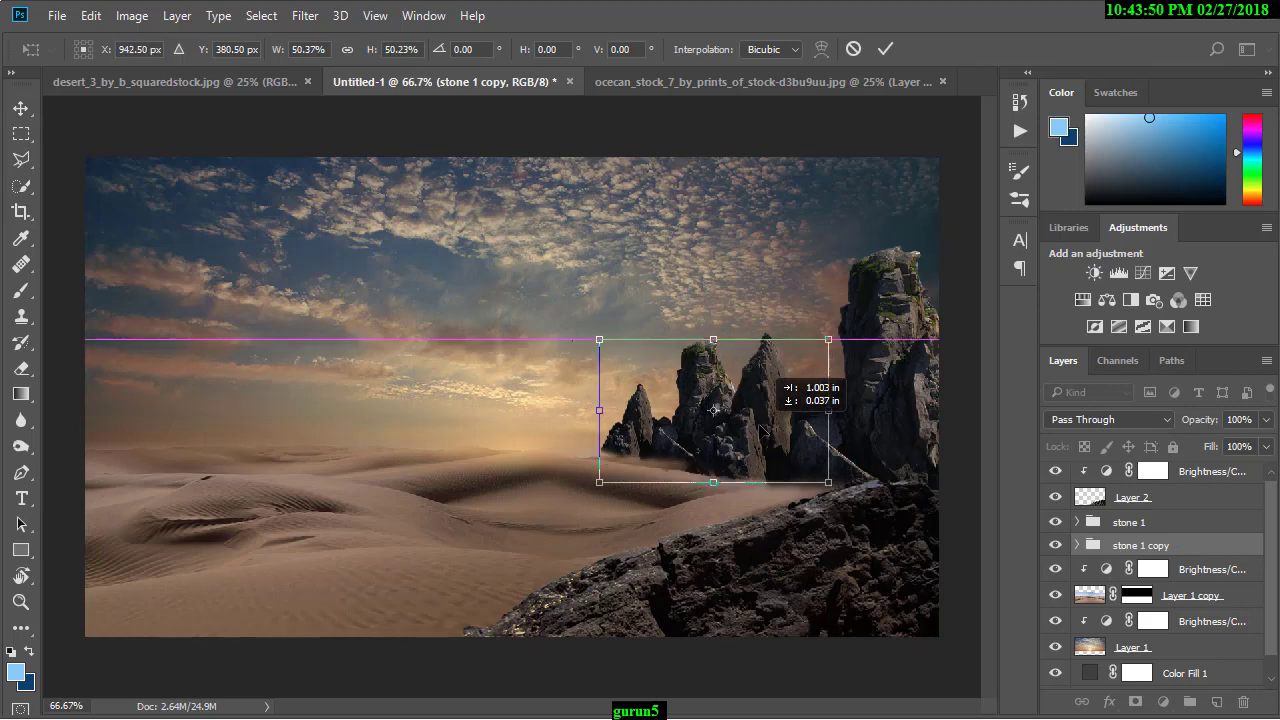
drag(599, 482, 603, 496)
drag(828, 340, 826, 352)
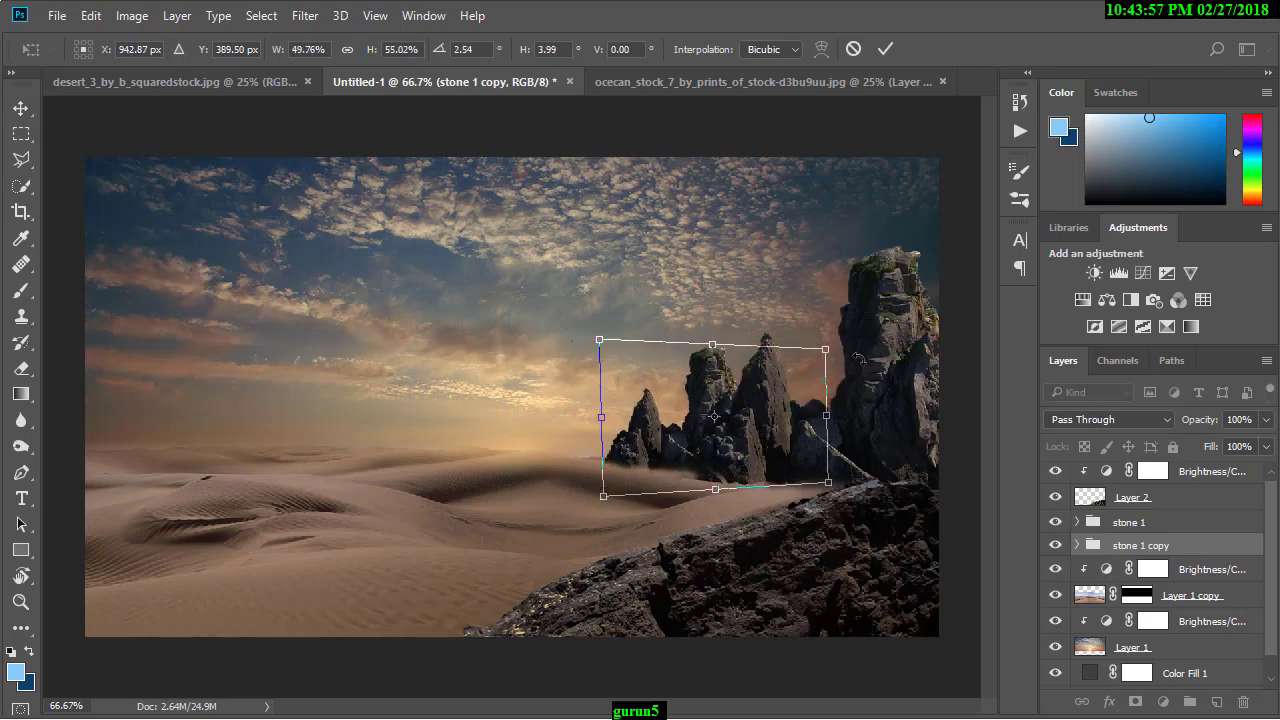
key(Return)
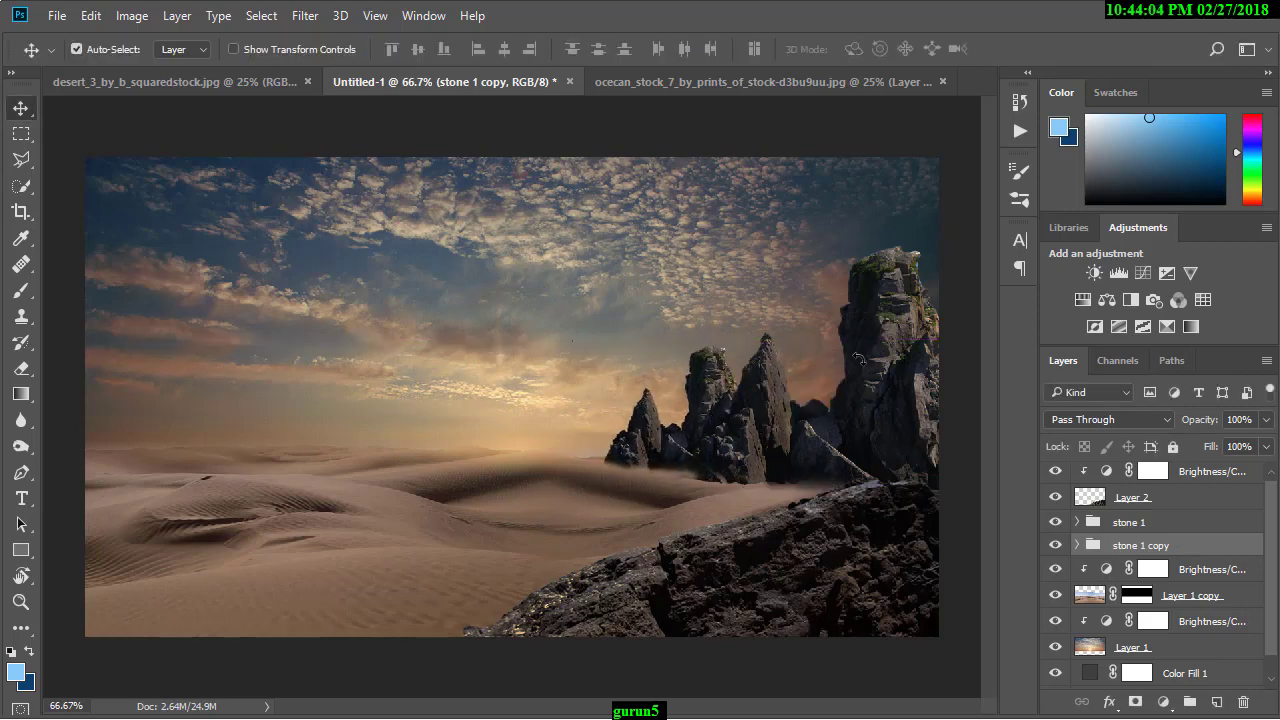
Step: Add a clipped Soft Light, 50% gray Layer 4 above Layer 3 in stone 1
key(alt+bracketright)
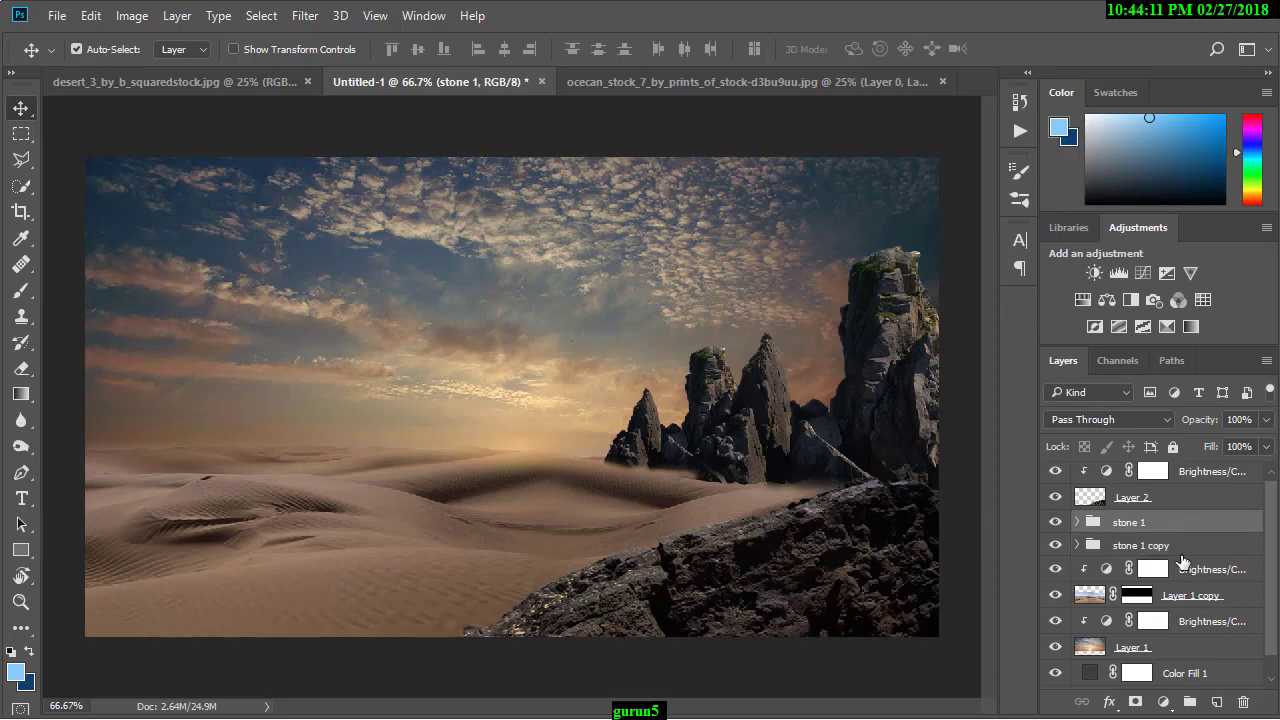
click(1076, 521)
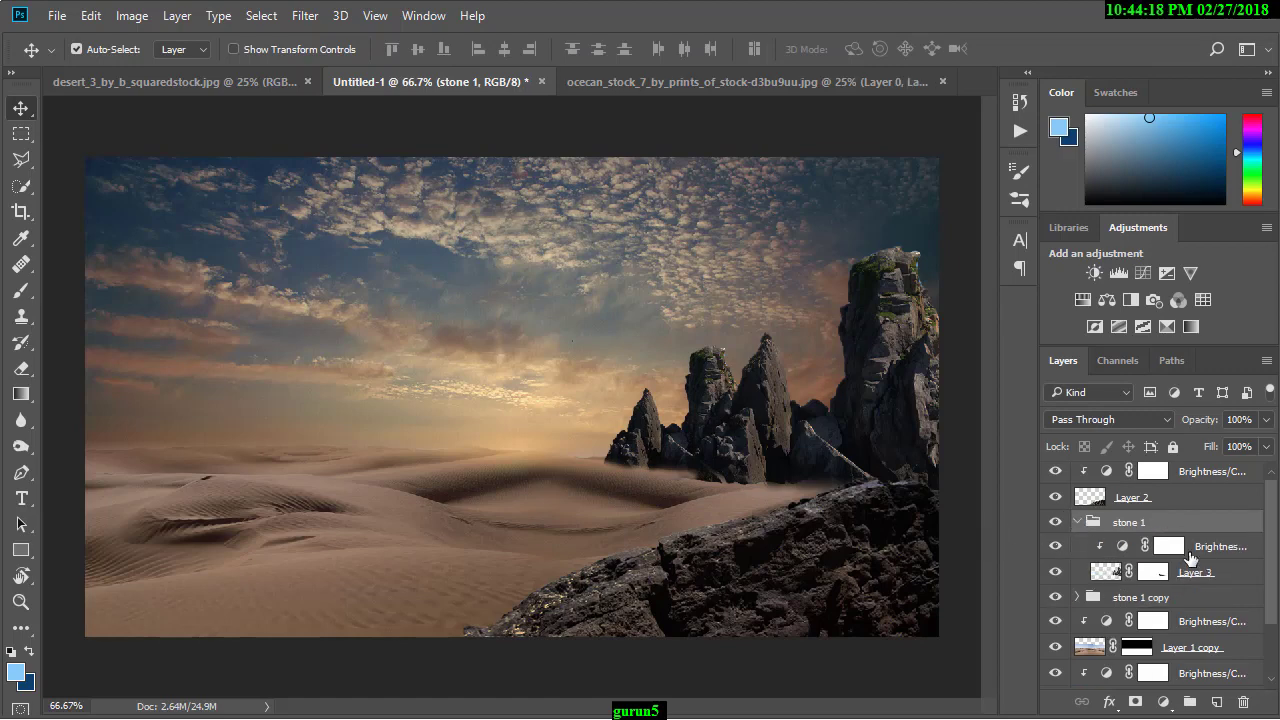
click(1190, 554)
click(1205, 572)
alt+click(1216, 702)
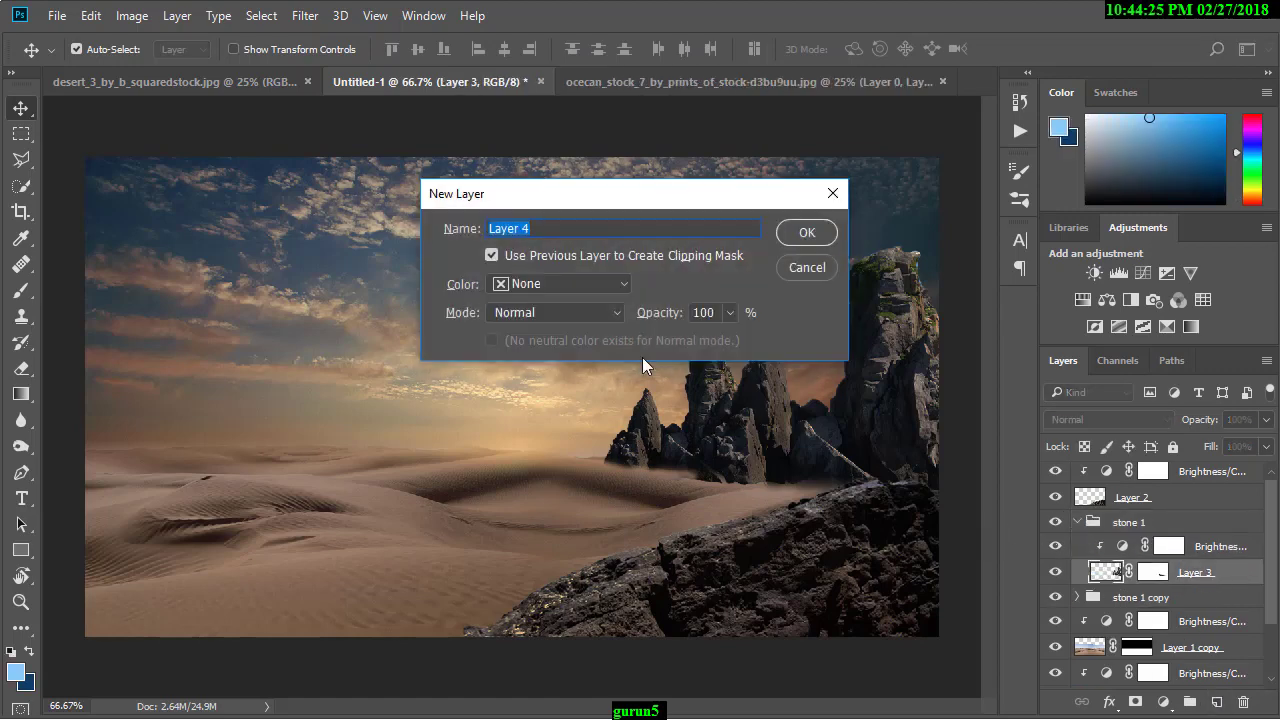
click(540, 312)
click(517, 227)
click(488, 340)
click(793, 233)
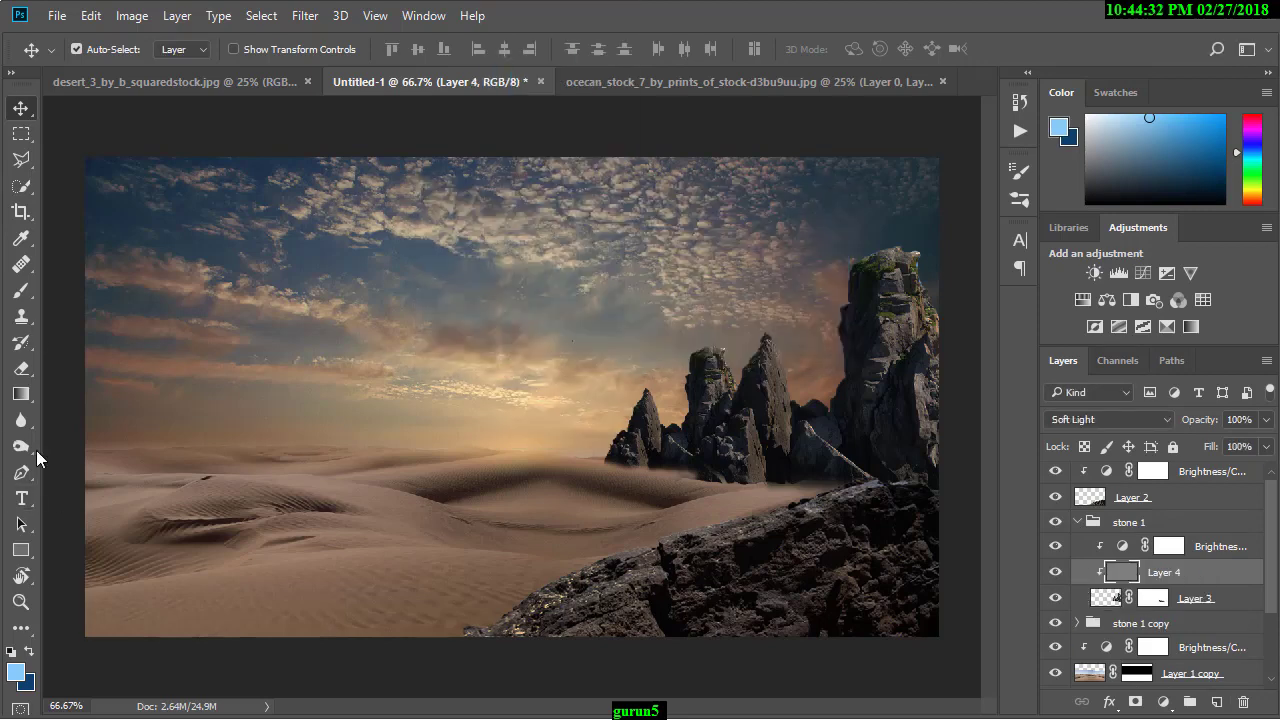
Step: Burn the stone 1 rock bases and central spire darker at 30% exposure
key(o)
drag(689, 447, 663, 449)
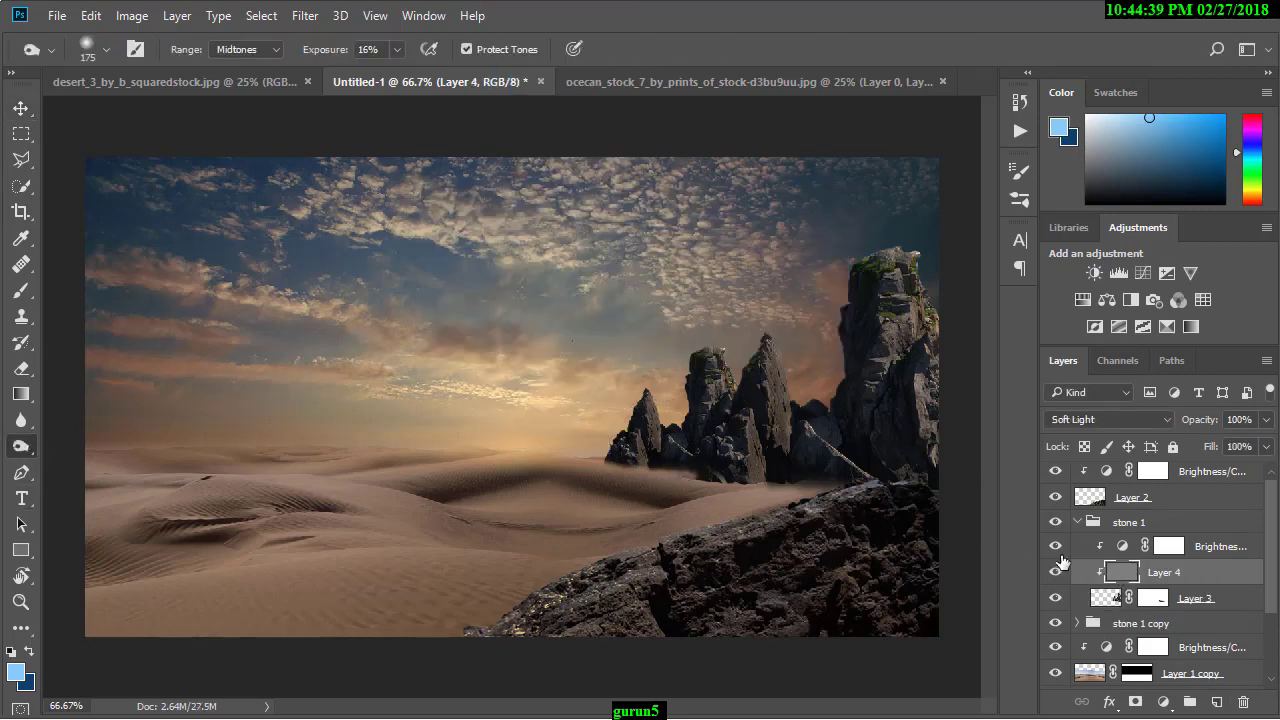
drag(397, 49, 407, 77)
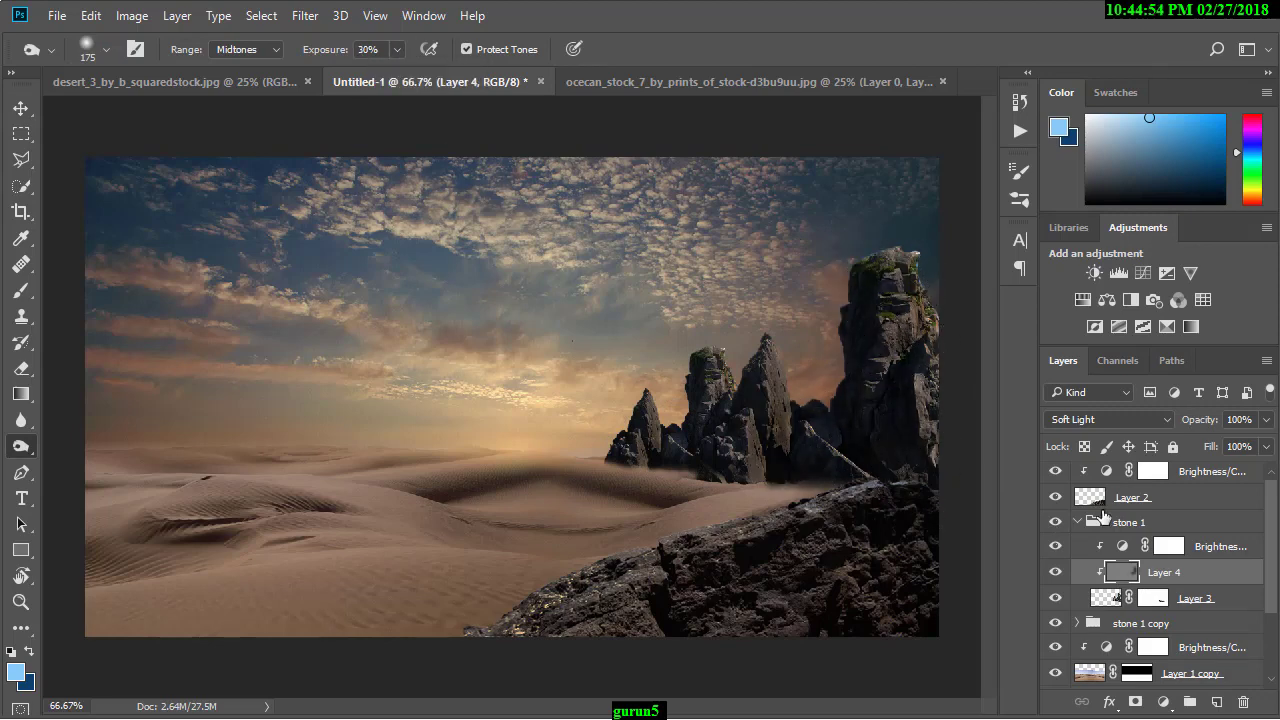
click(1055, 572)
click(1055, 572)
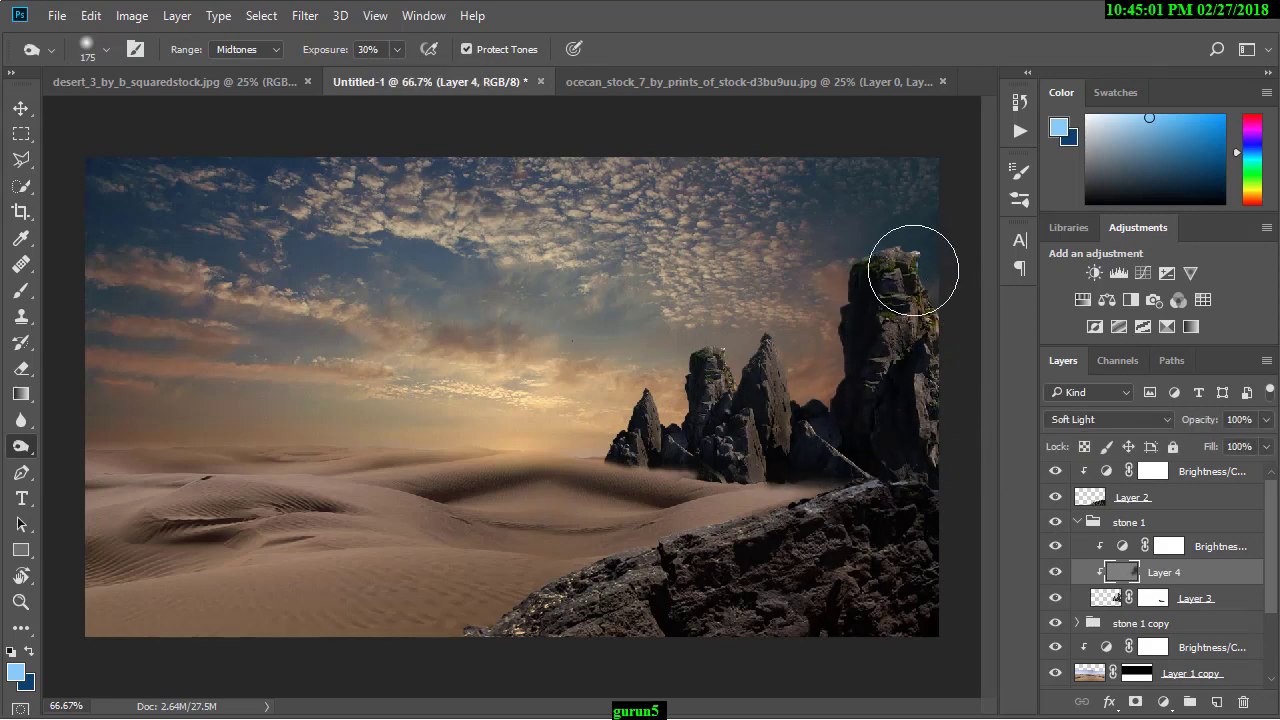
drag(751, 400, 806, 446)
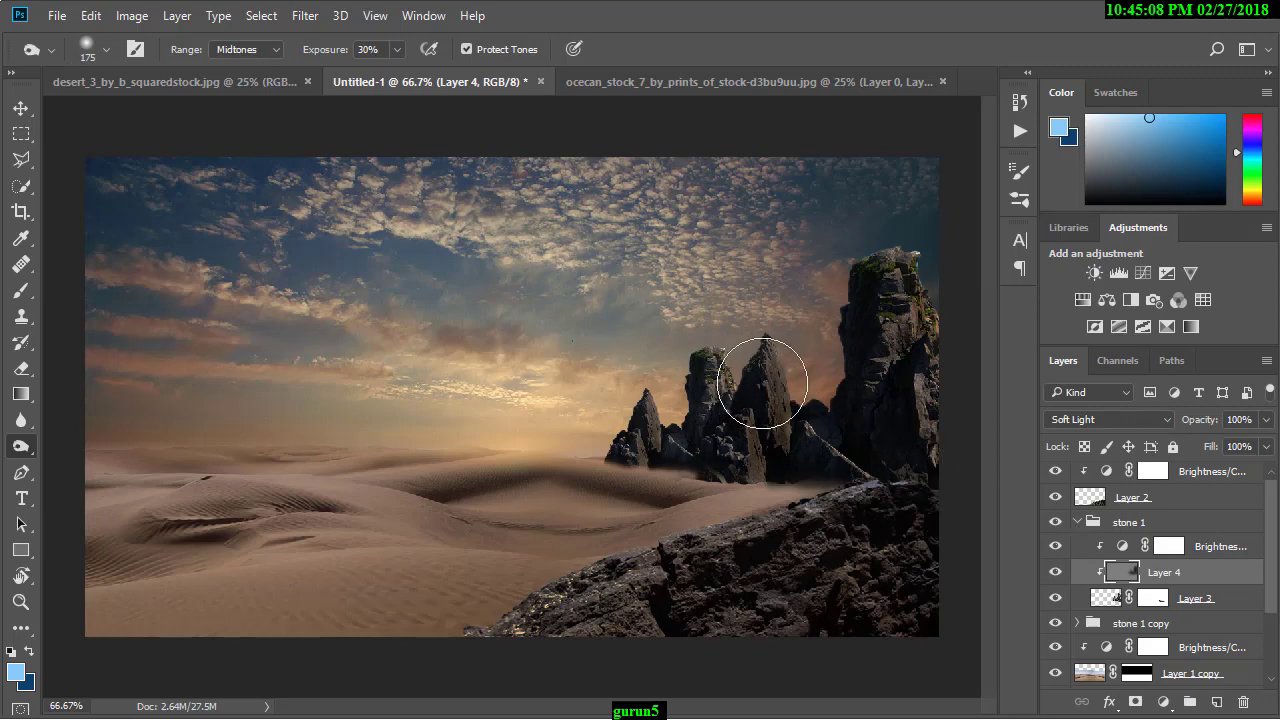
Step: Add a clipped Soft Light, 50% gray Layer 5 inside stone 1 copy
click(1077, 522)
click(1077, 545)
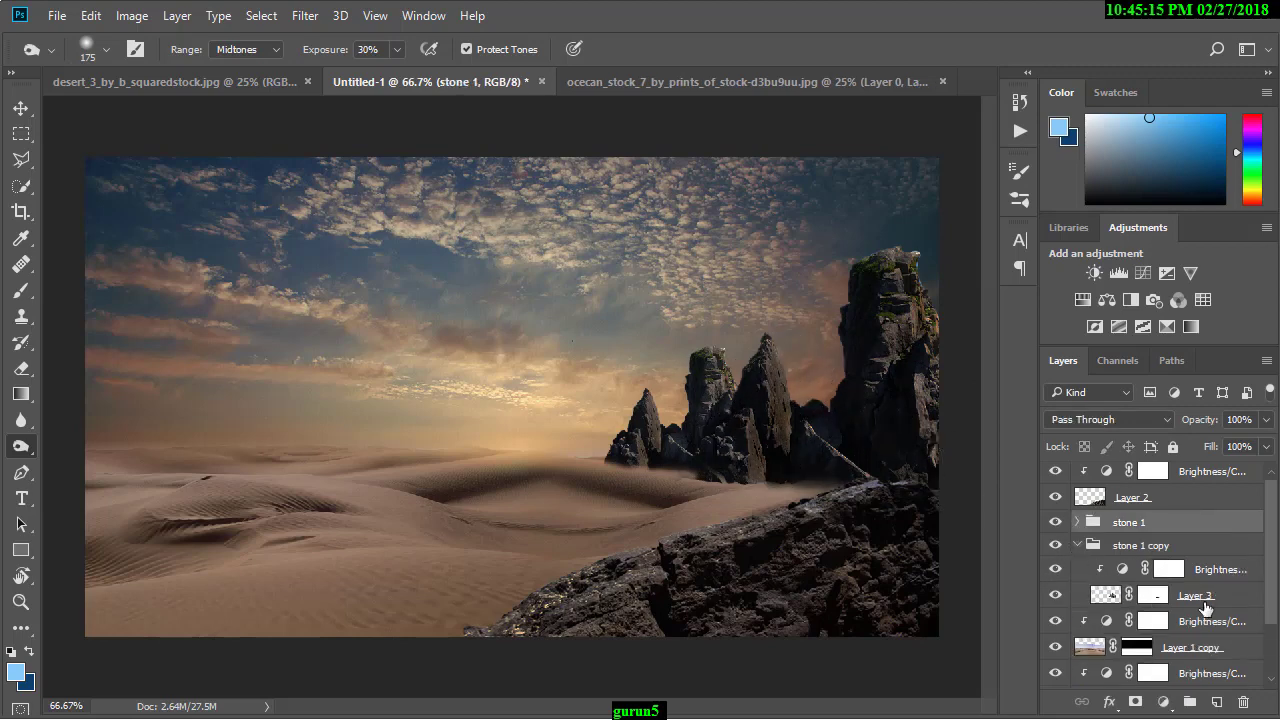
click(1200, 597)
alt+click(1213, 704)
click(543, 291)
click(557, 214)
click(500, 340)
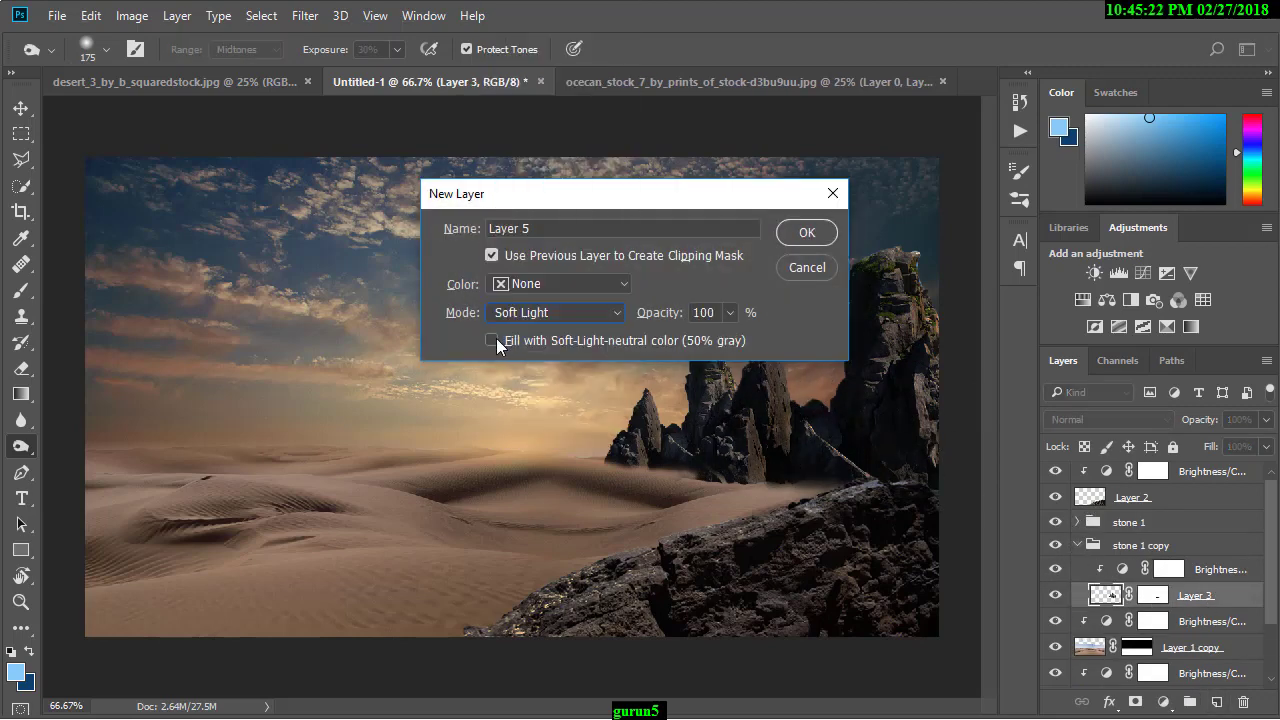
key(Return)
Step: Burn the copied rocks darker, then zoom in on the tall rock
mouse_move(680, 451)
mouse_down()
mouse_move(763, 371)
mouse_move(849, 394)
mouse_move(723, 443)
mouse_move(846, 441)
mouse_up()
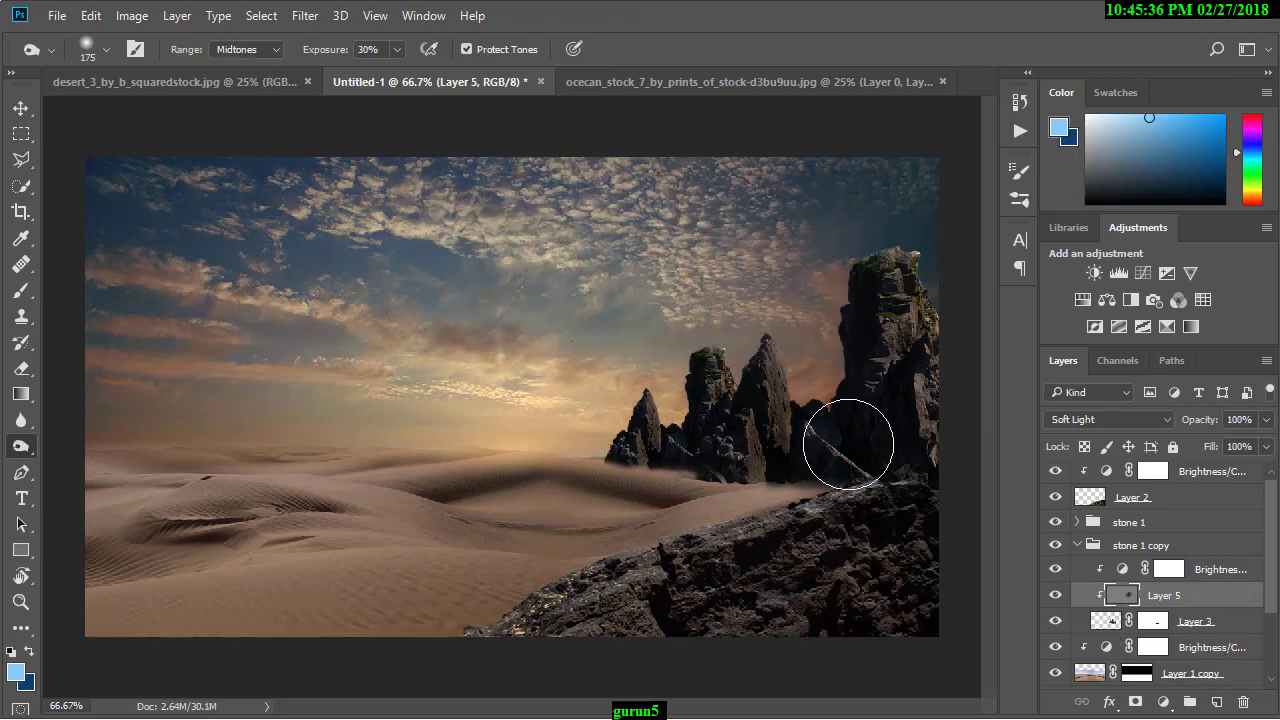
click(1077, 545)
key(ctrl+plus)
key(ctrl+plus)
drag(773, 352, 348, 316)
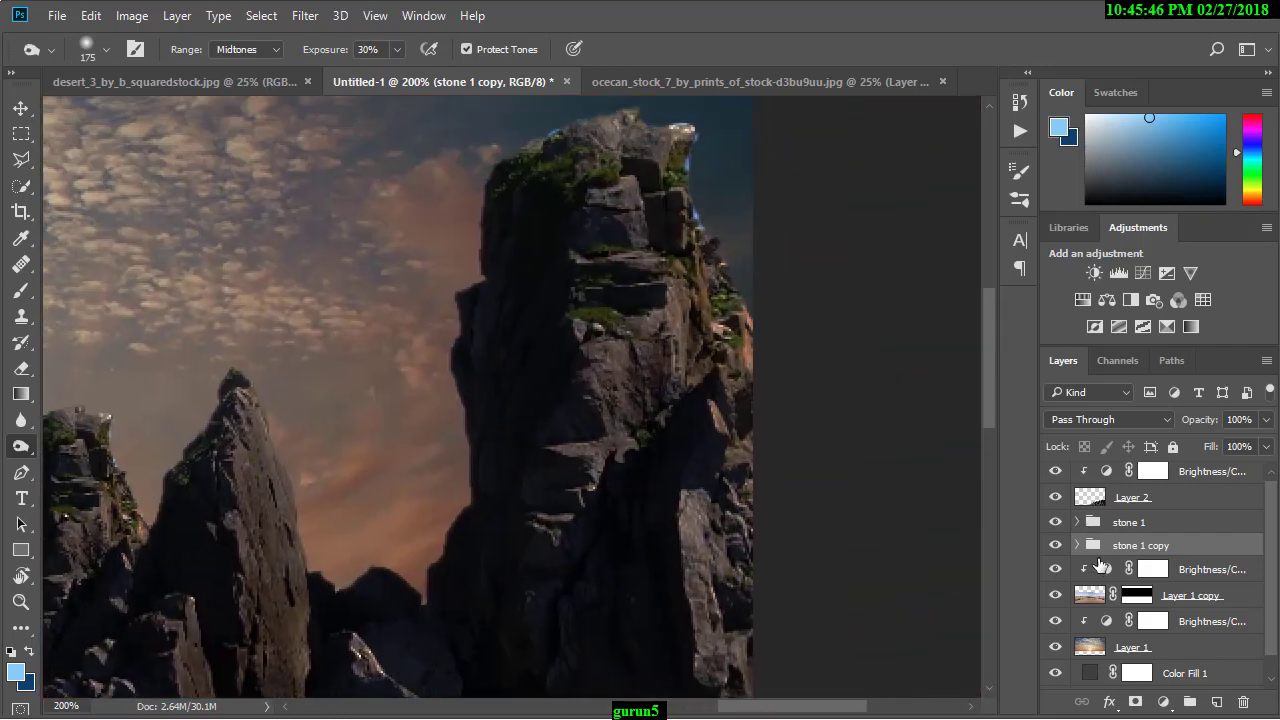
Step: Touch up Layer 3's mask edges with the Eraser at 77% opacity, then zoom out
click(1077, 522)
click(1122, 598)
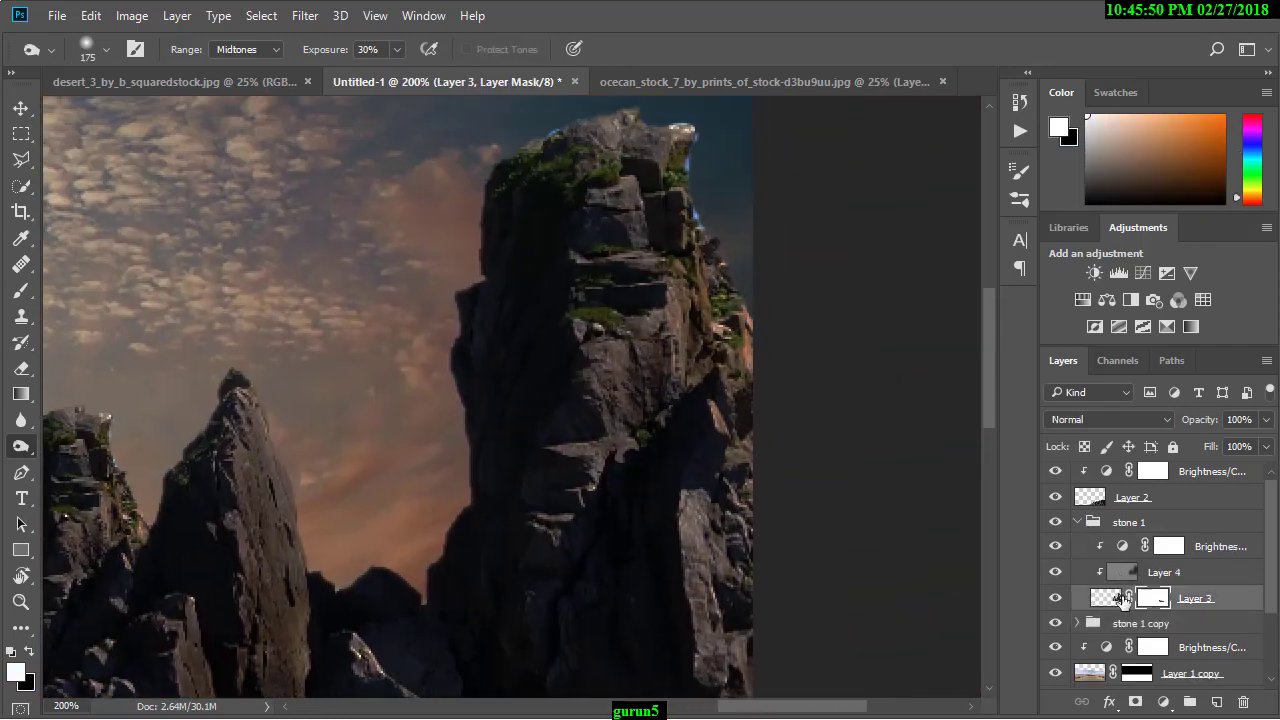
key(e)
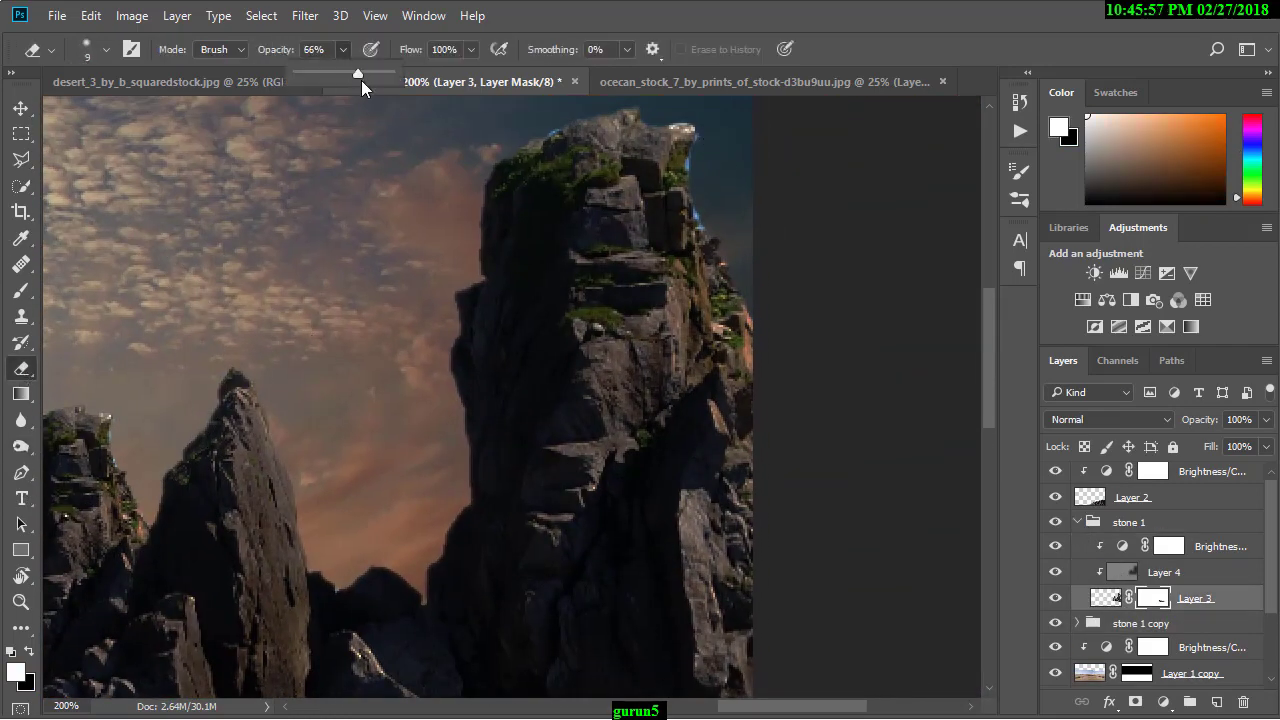
drag(361, 80, 369, 80)
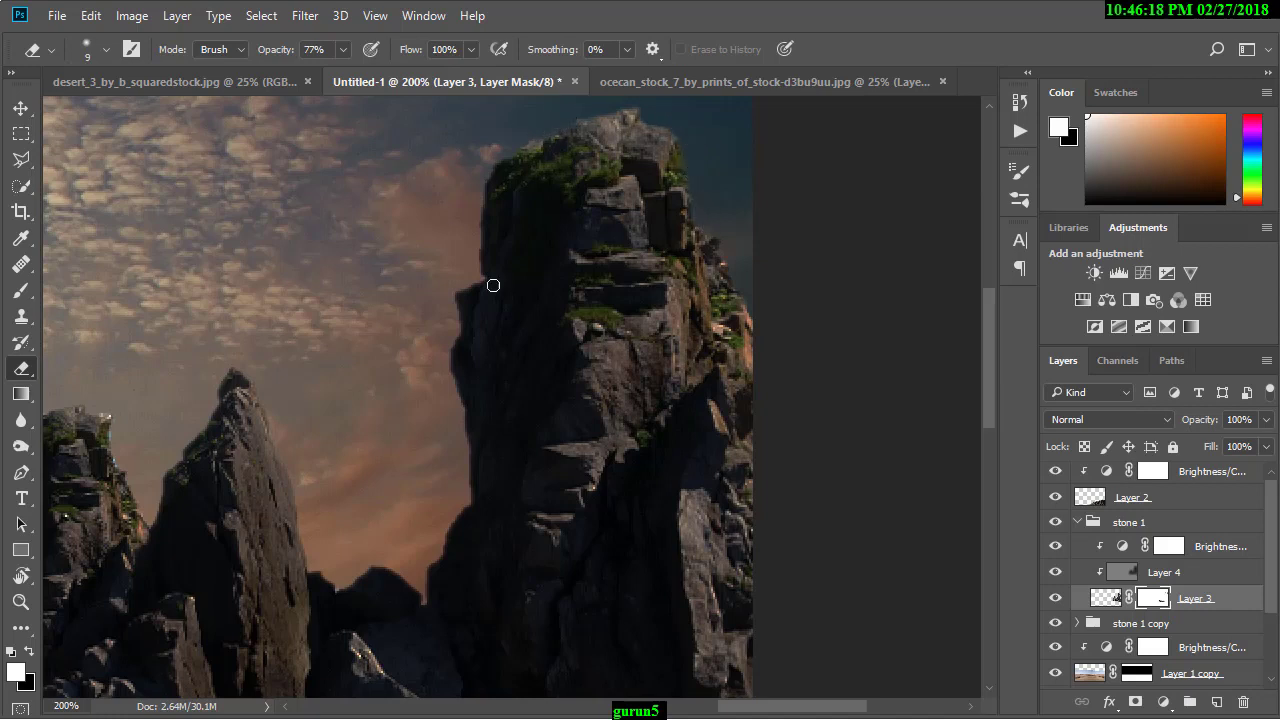
key(ctrl+minus)
key(ctrl+minus)
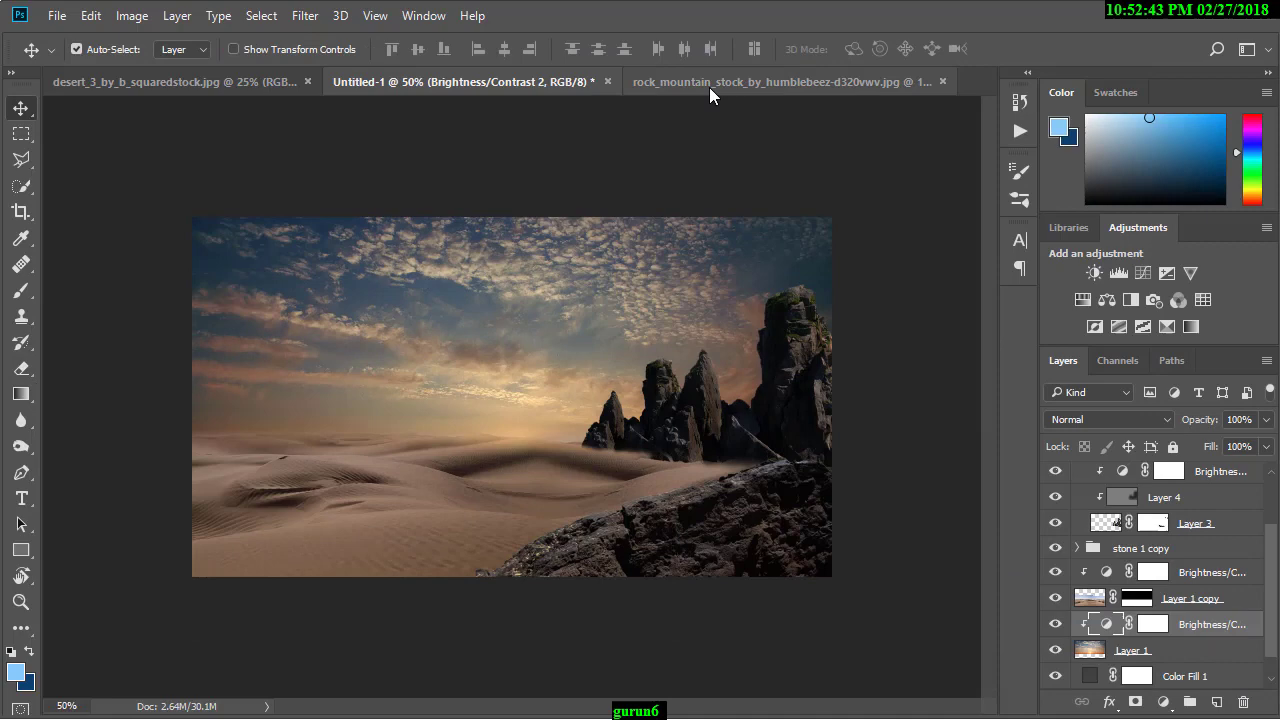
Step: Place the rock mountain layer as Layer 6, scaled to about 36% on the horizon, blended Multiply
click(709, 84)
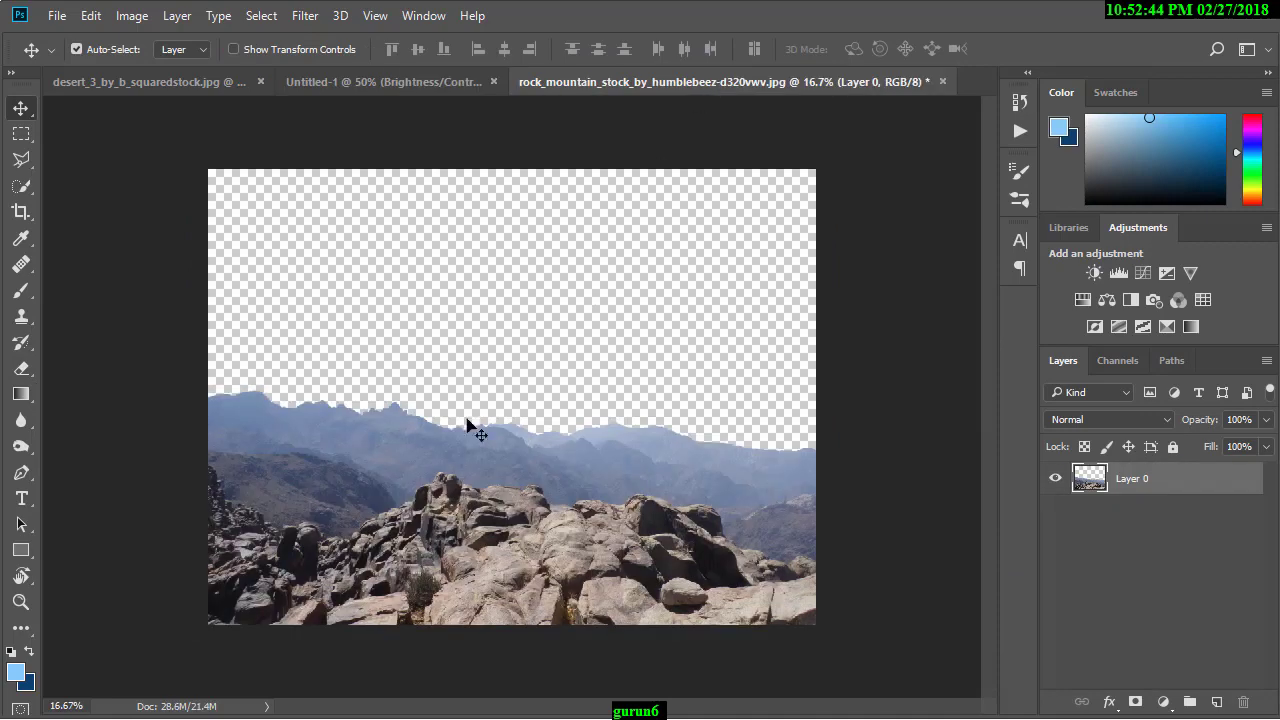
drag(399, 447, 504, 432)
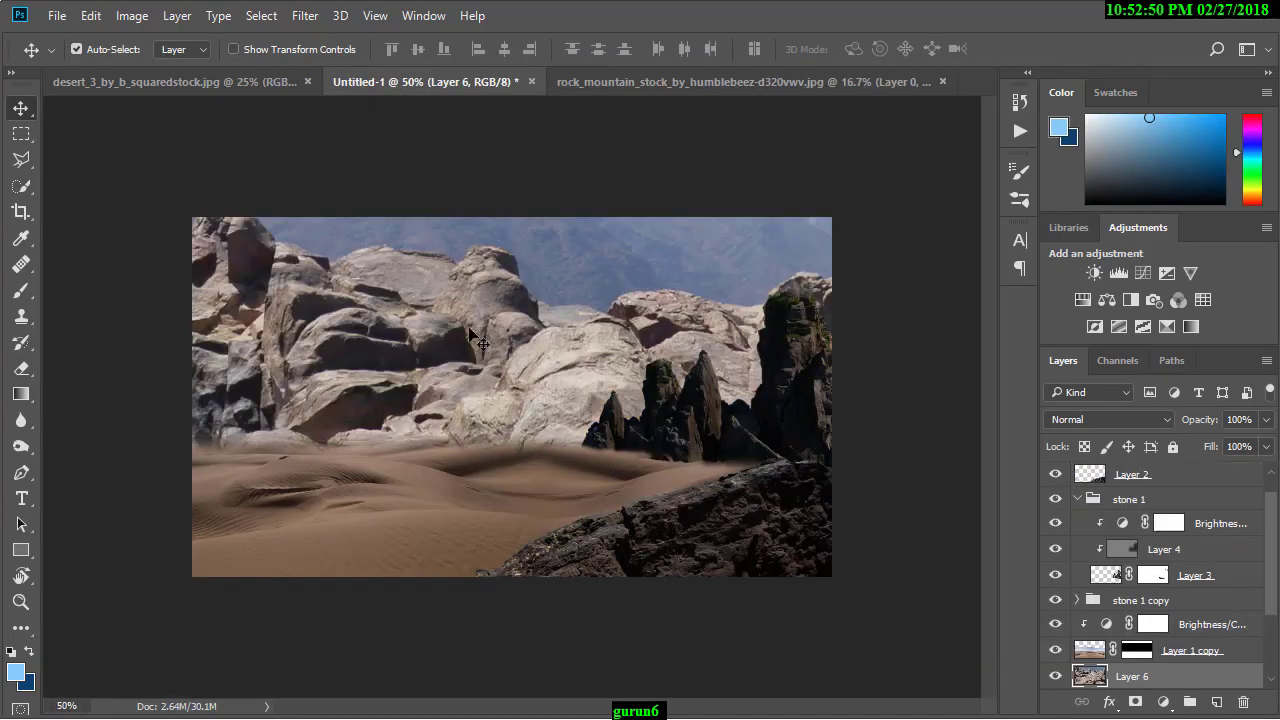
key(ctrl+t)
mouse_move(919, 292)
mouse_down()
mouse_move(598, 352)
mouse_move(445, 468)
mouse_move(740, 378)
mouse_move(870, 320)
mouse_move(651, 400)
mouse_up()
mouse_move(600, 480)
mouse_down()
mouse_move(677, 314)
mouse_move(710, 427)
mouse_up()
drag(83, 633, 140, 612)
mouse_move(490, 482)
mouse_down()
mouse_move(510, 487)
mouse_move(491, 489)
mouse_up()
key(Return)
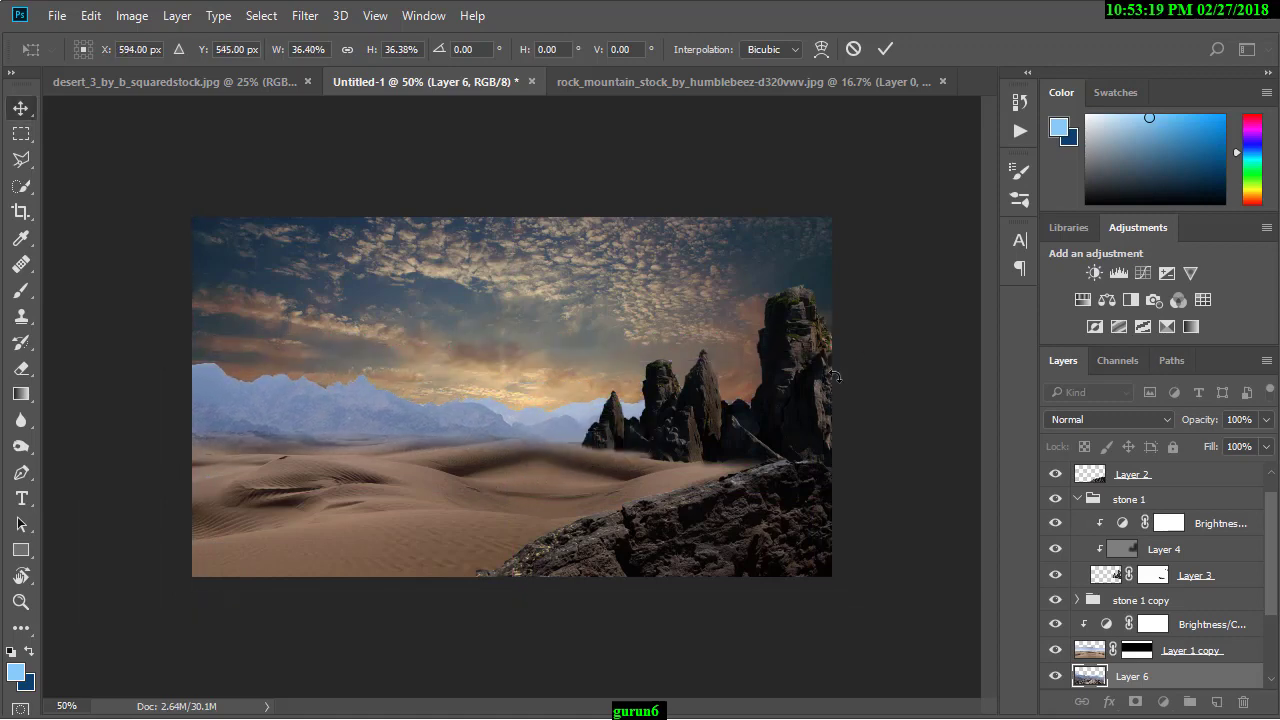
click(1065, 420)
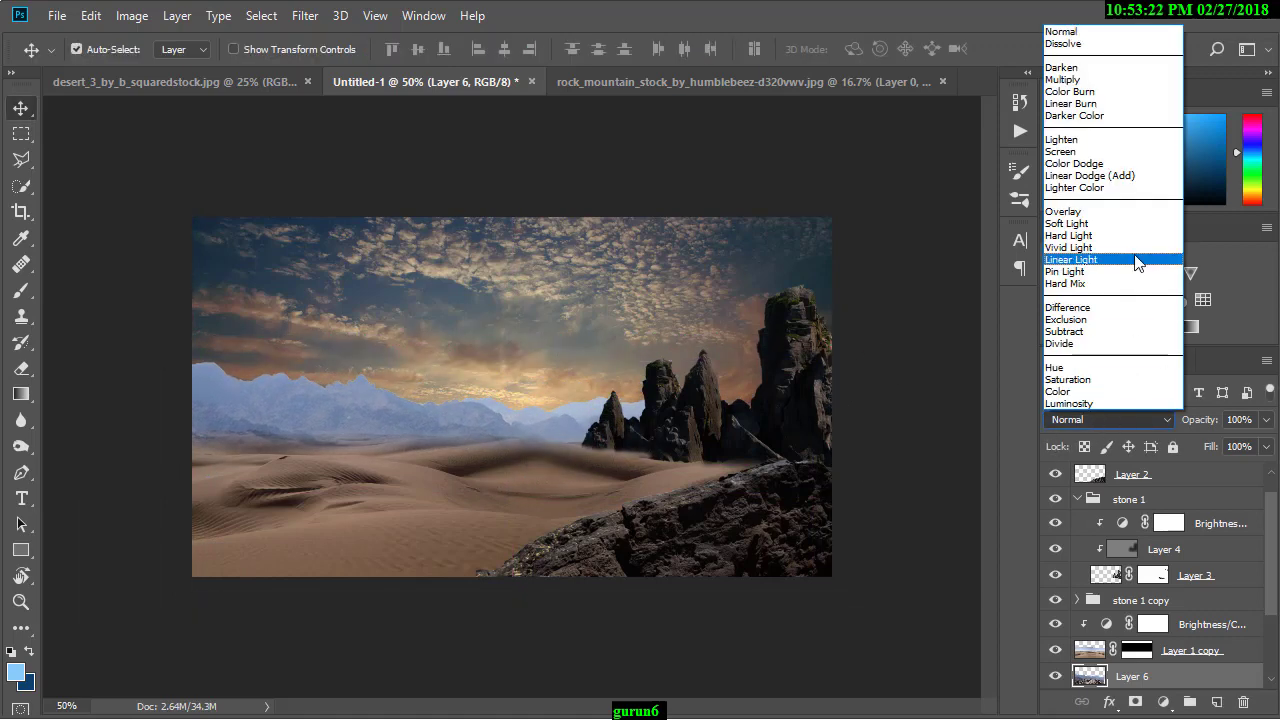
click(1063, 80)
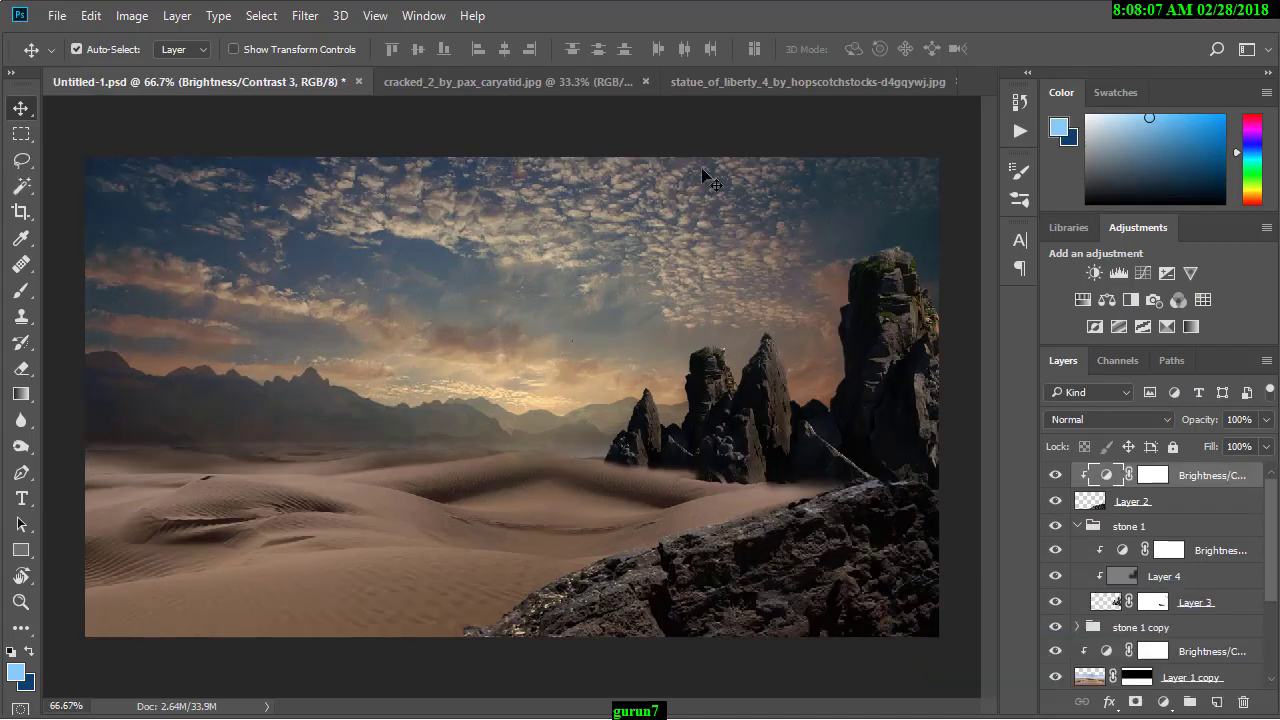
Step: In the Statue of Liberty photo, select the blue sky by colour and convert the background to Layer 0
click(740, 80)
click(21, 186)
click(278, 228)
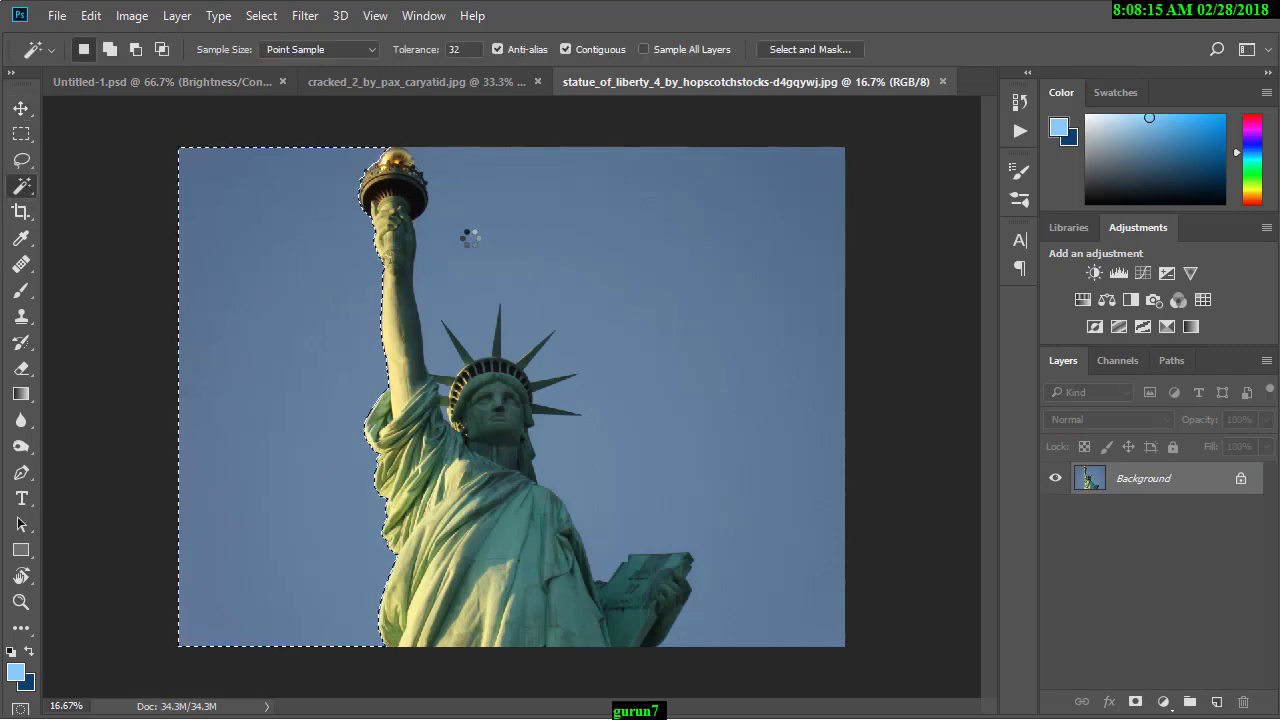
shift+click(471, 200)
double_click(1200, 478)
click(804, 232)
Step: Feather the sky selection 1 pixel, delete it, and drag the statue into the composite as Layer 7
right_click(700, 192)
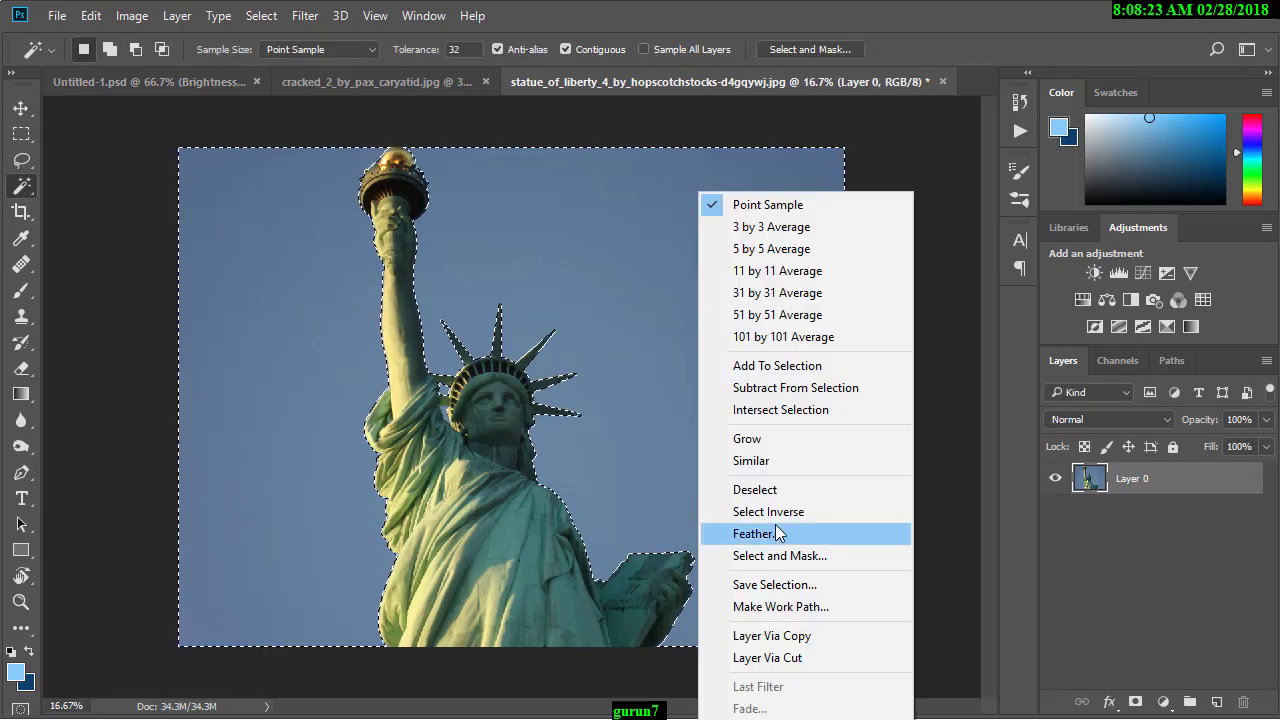
click(760, 531)
text(1)
click(753, 247)
key(Delete)
key(ctrl+d)
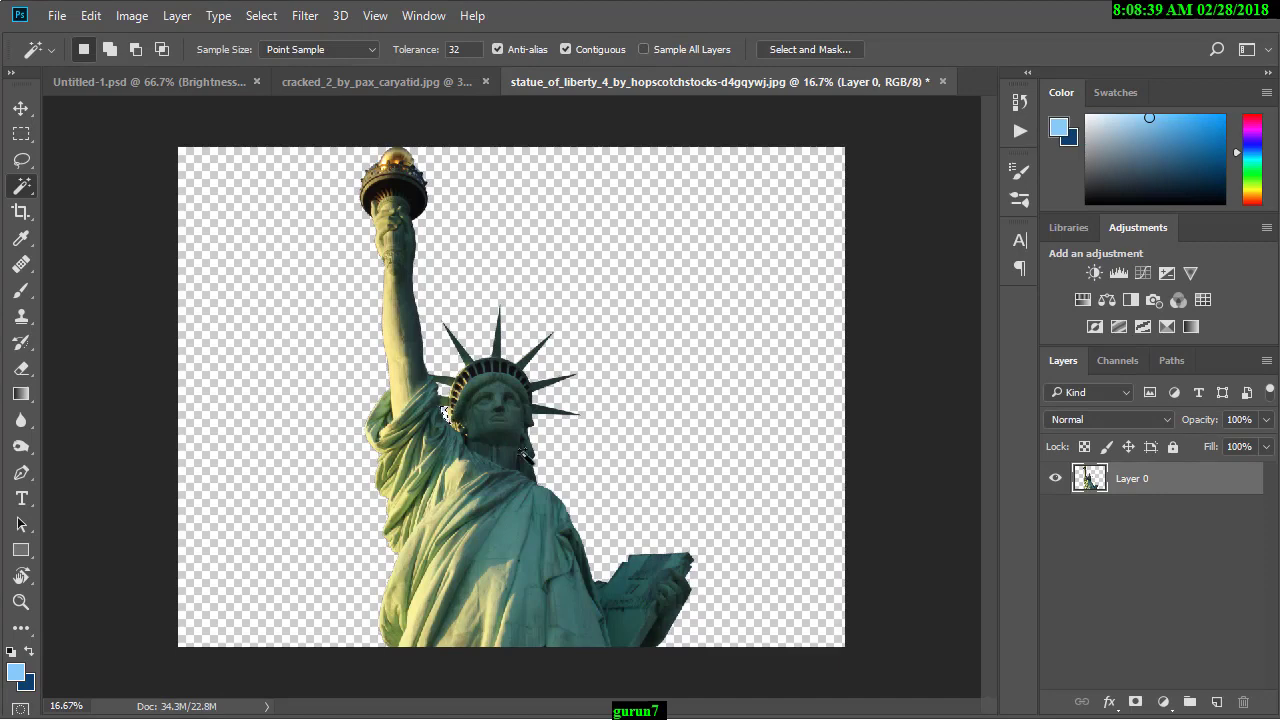
key(v)
drag(471, 419, 483, 373)
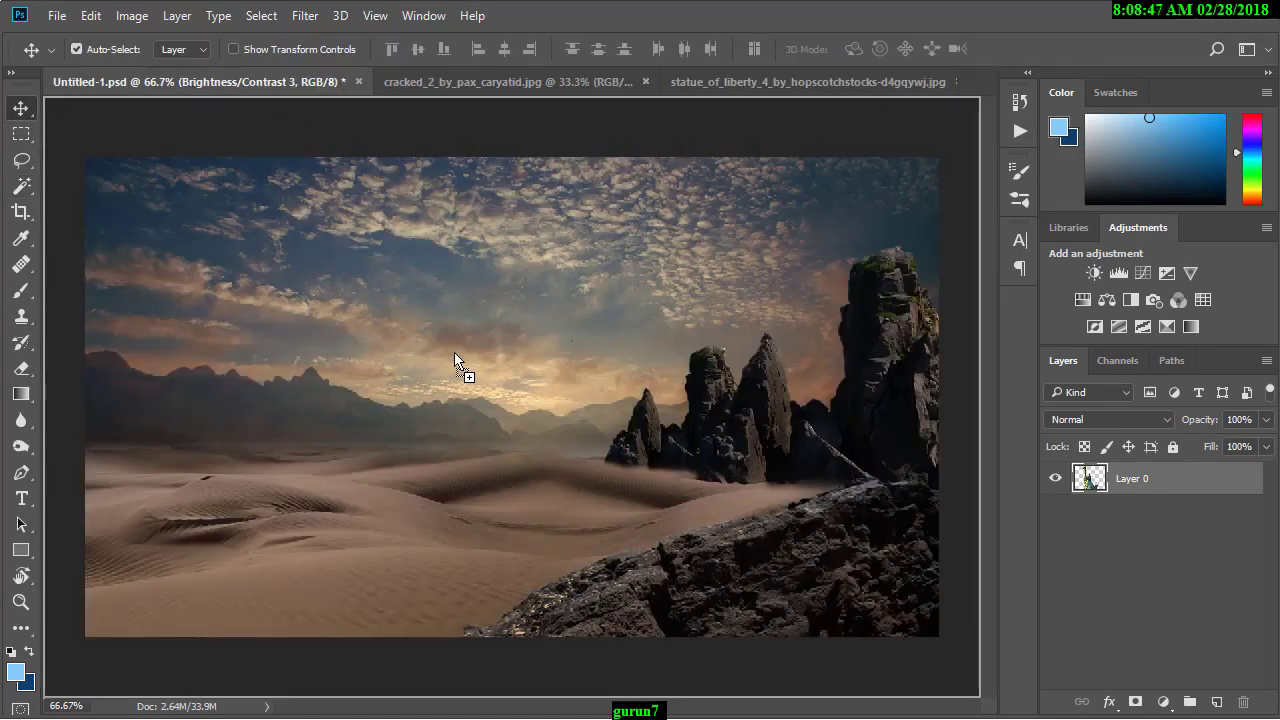
Step: Scale the statue layer down and reposition it on the canvas
key(ctrl+minus)
key(ctrl+minus)
key(ctrl+minus)
key(ctrl+t)
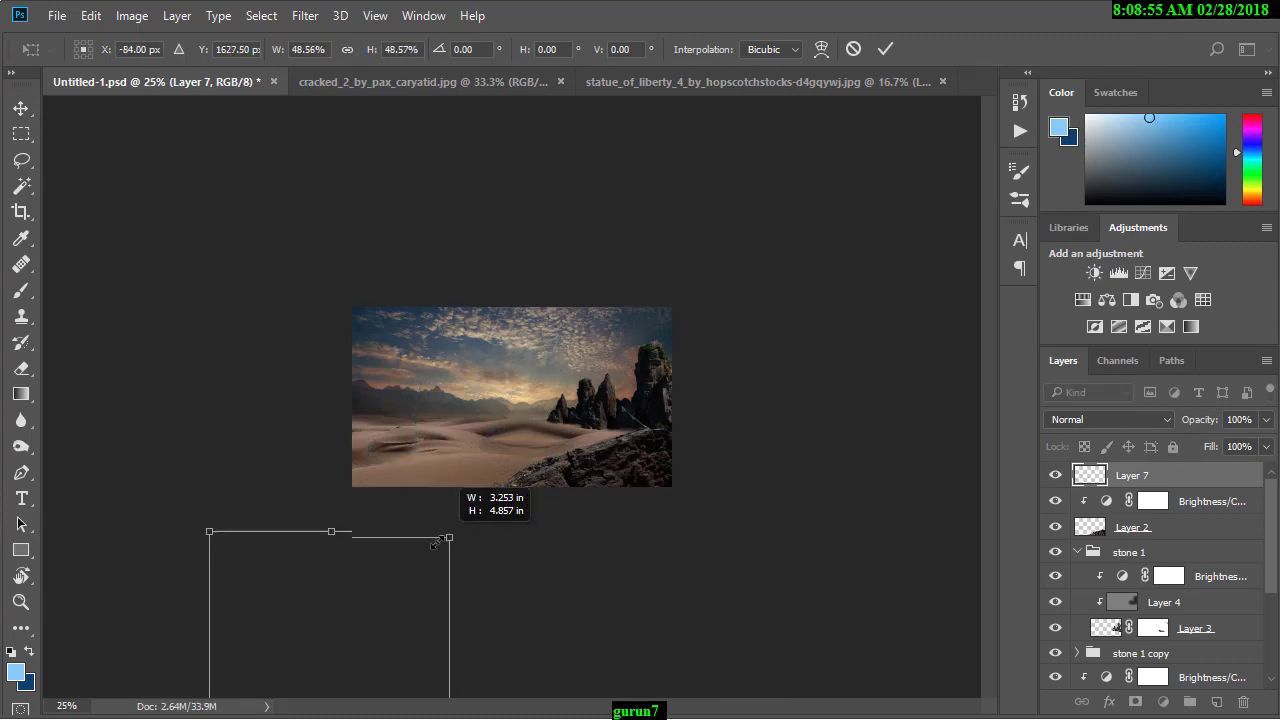
mouse_move(714, 143)
mouse_down()
mouse_move(608, 193)
mouse_move(430, 420)
mouse_move(470, 400)
mouse_up()
key(Return)
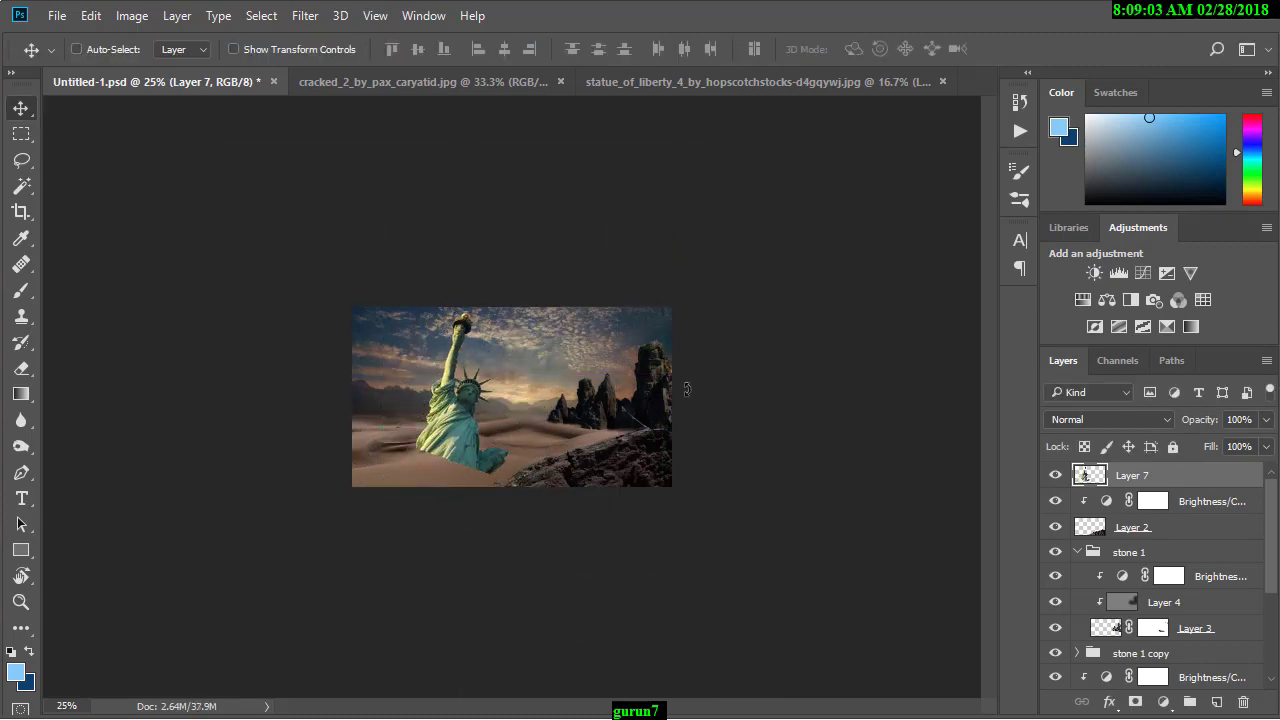
Step: Enlarge the statue to about 153%, tilt it about 24° and nudge it into the left dunes
key(ctrl+plus)
key(ctrl+plus)
key(ctrl+t)
drag(509, 226, 509, 149)
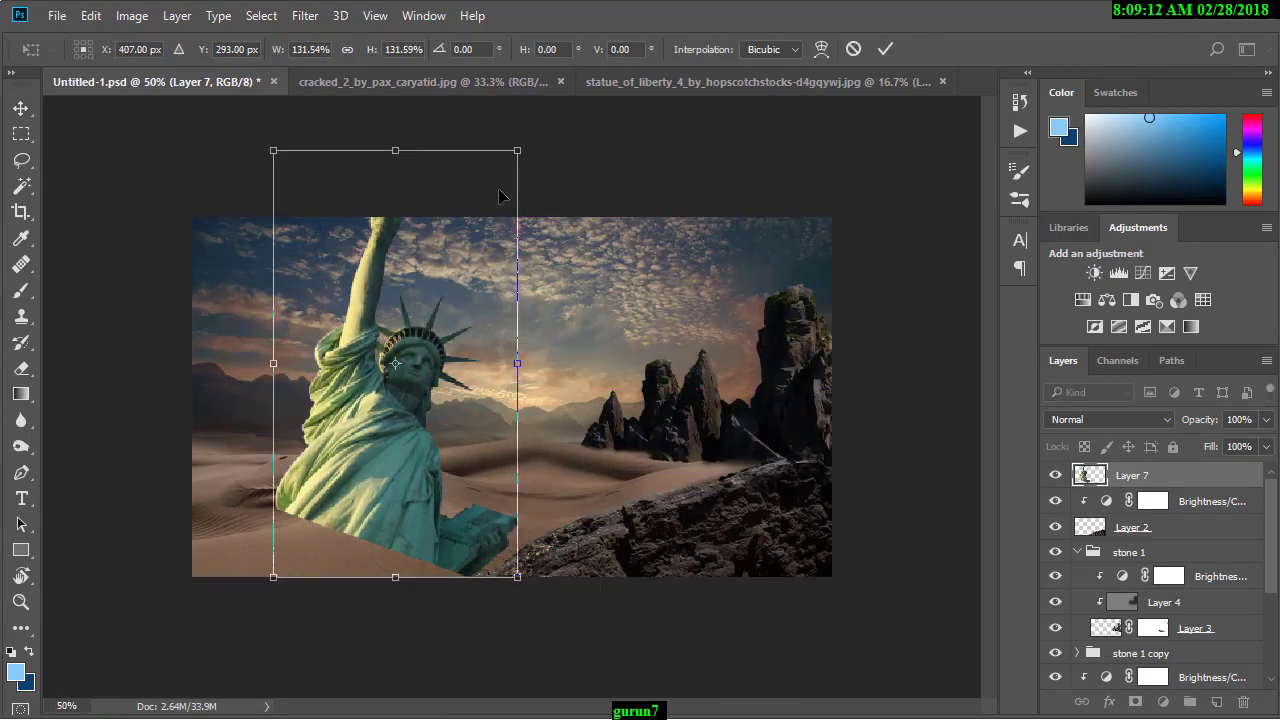
mouse_move(600, 170)
mouse_down()
mouse_move(643, 328)
mouse_move(531, 266)
mouse_move(571, 343)
mouse_up()
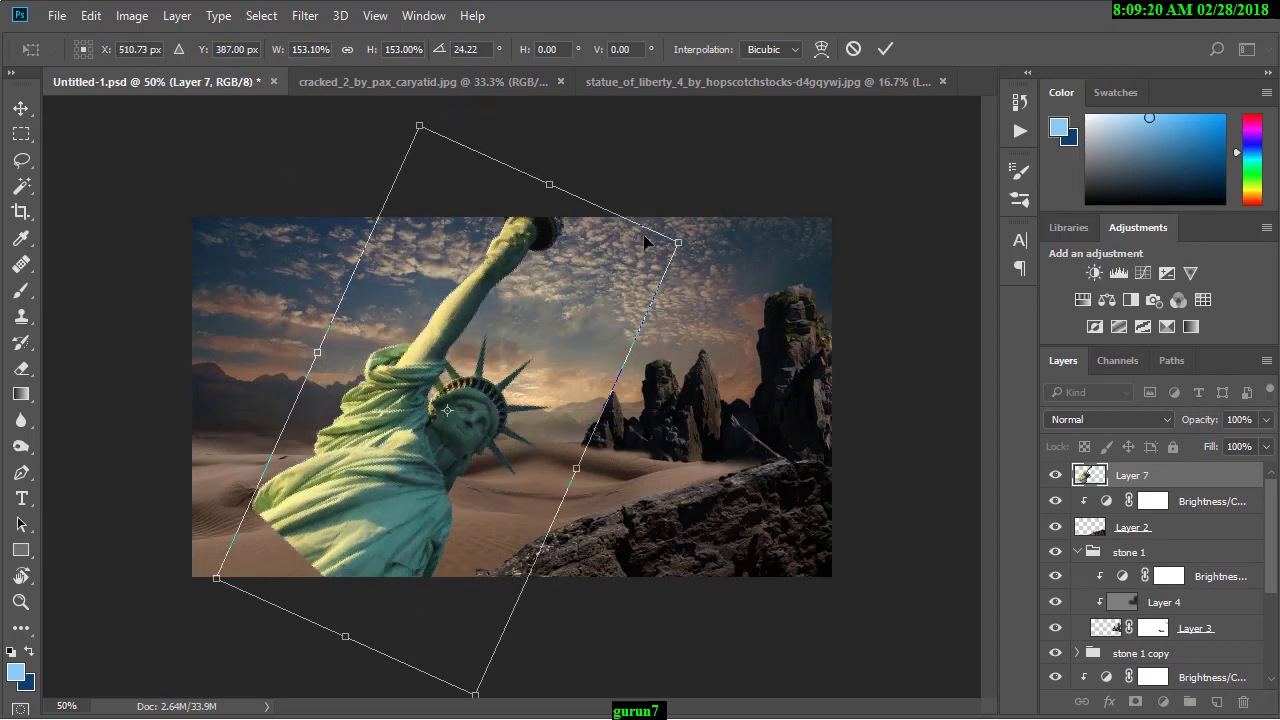
drag(663, 214, 632, 273)
drag(556, 363, 582, 335)
key(Return)
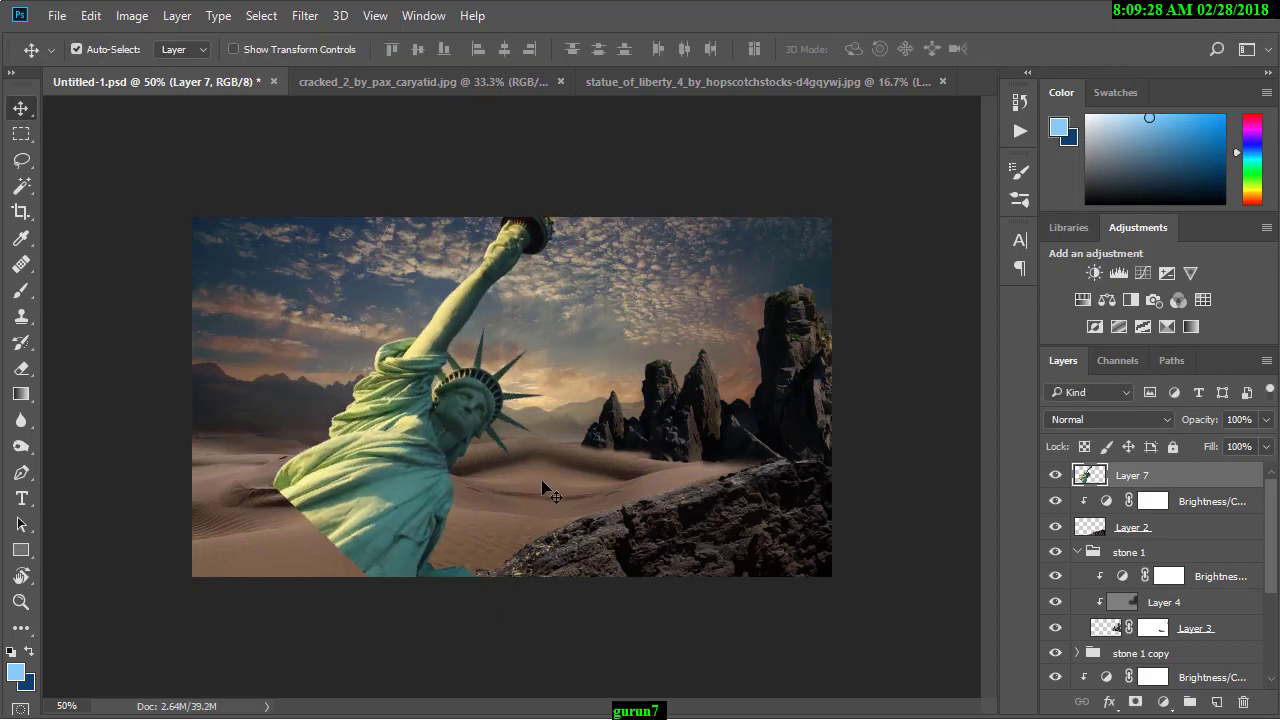
Step: Erase the statue's base and lower robe into the sand with a soft 77% eraser
click(22, 370)
mouse_move(400, 591)
mouse_down()
mouse_move(280, 540)
mouse_move(443, 580)
mouse_move(325, 550)
mouse_move(343, 523)
mouse_move(299, 526)
mouse_up()
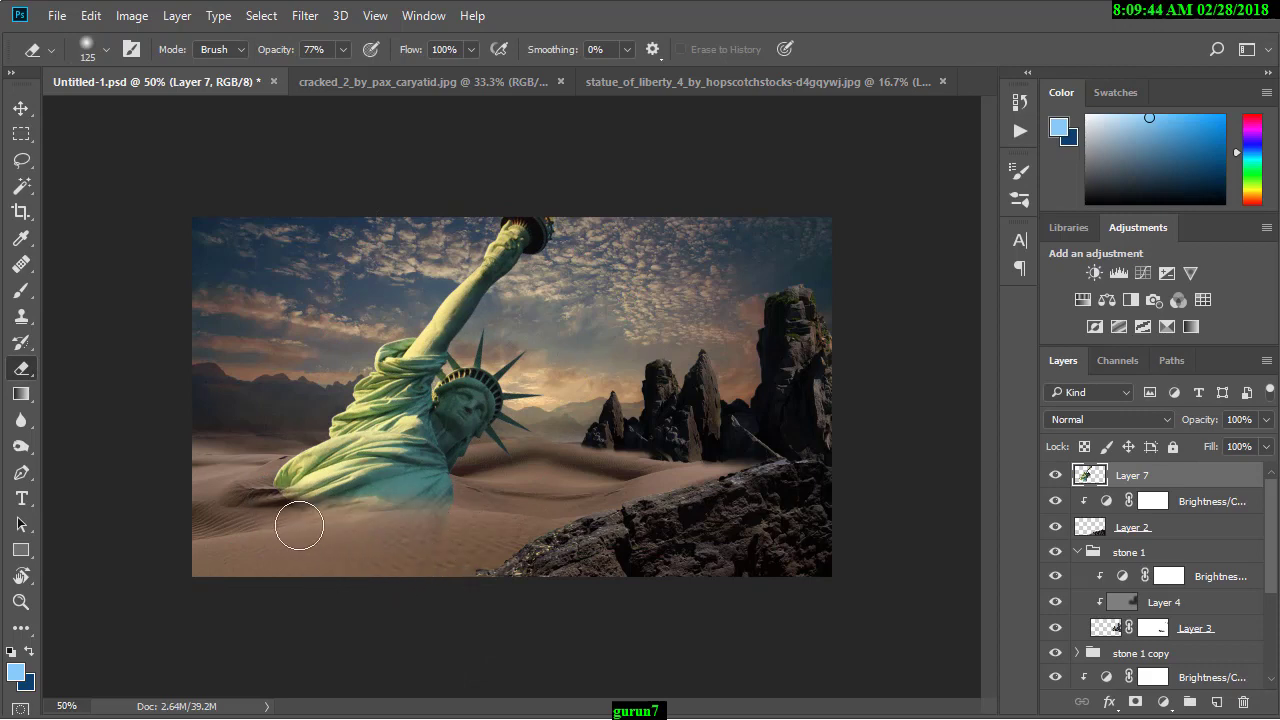
key(ctrl+plus)
scroll(657, 386, down, 5)
key(bracketleft)
key(bracketleft)
key(bracketleft)
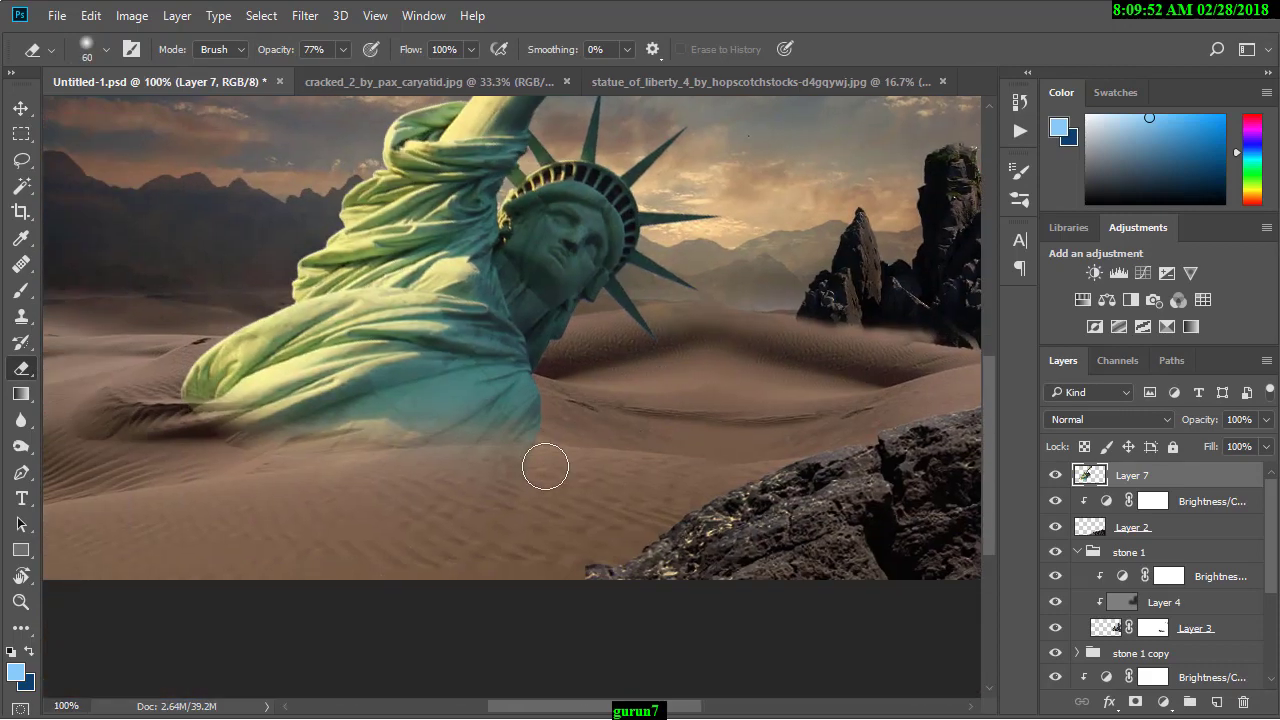
mouse_move(189, 425)
mouse_down()
mouse_move(257, 441)
mouse_move(539, 453)
mouse_up()
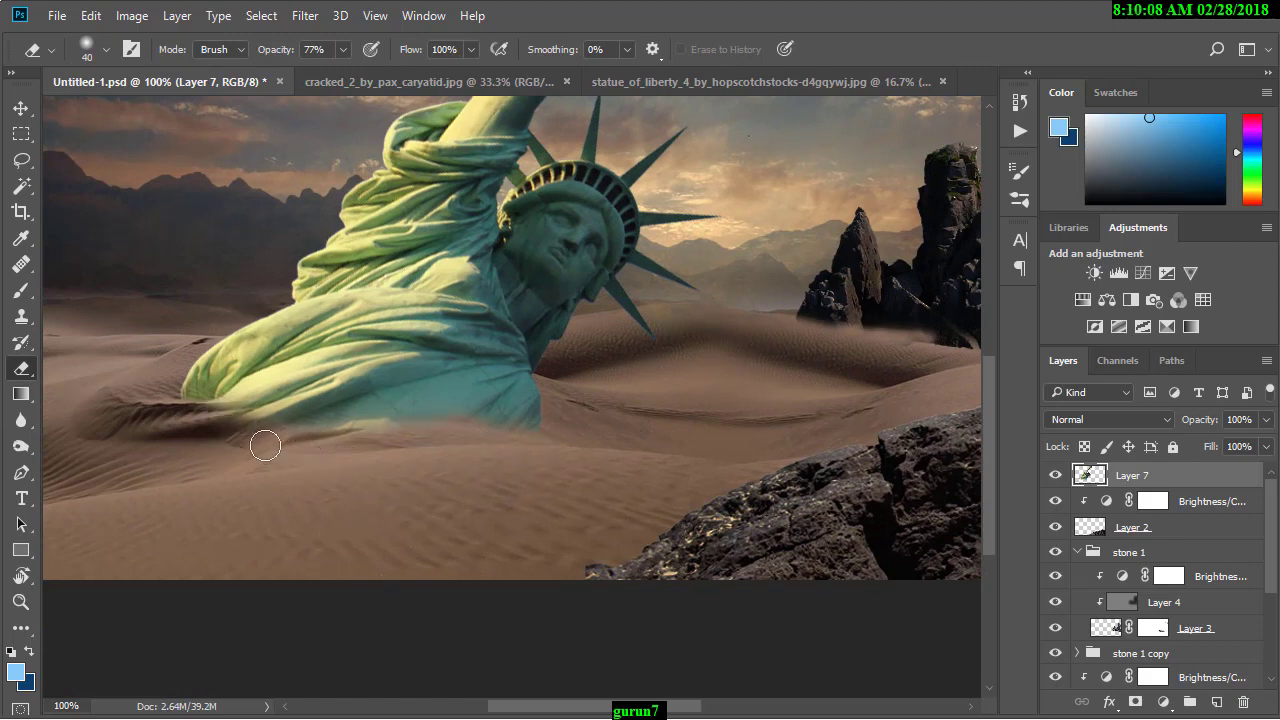
key(ctrl+minus)
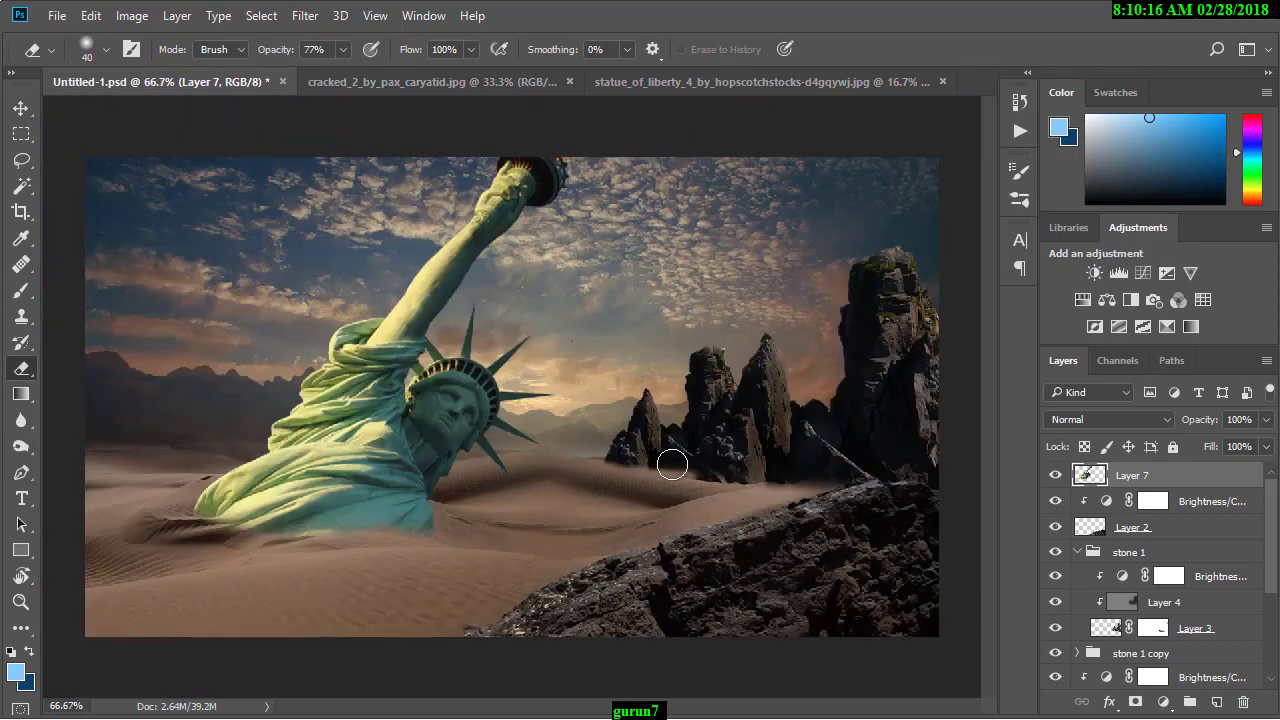
Step: Add a Brightness/Contrast adjustment clipped to the statue, brightness -99 and contrast 13
click(1163, 702)
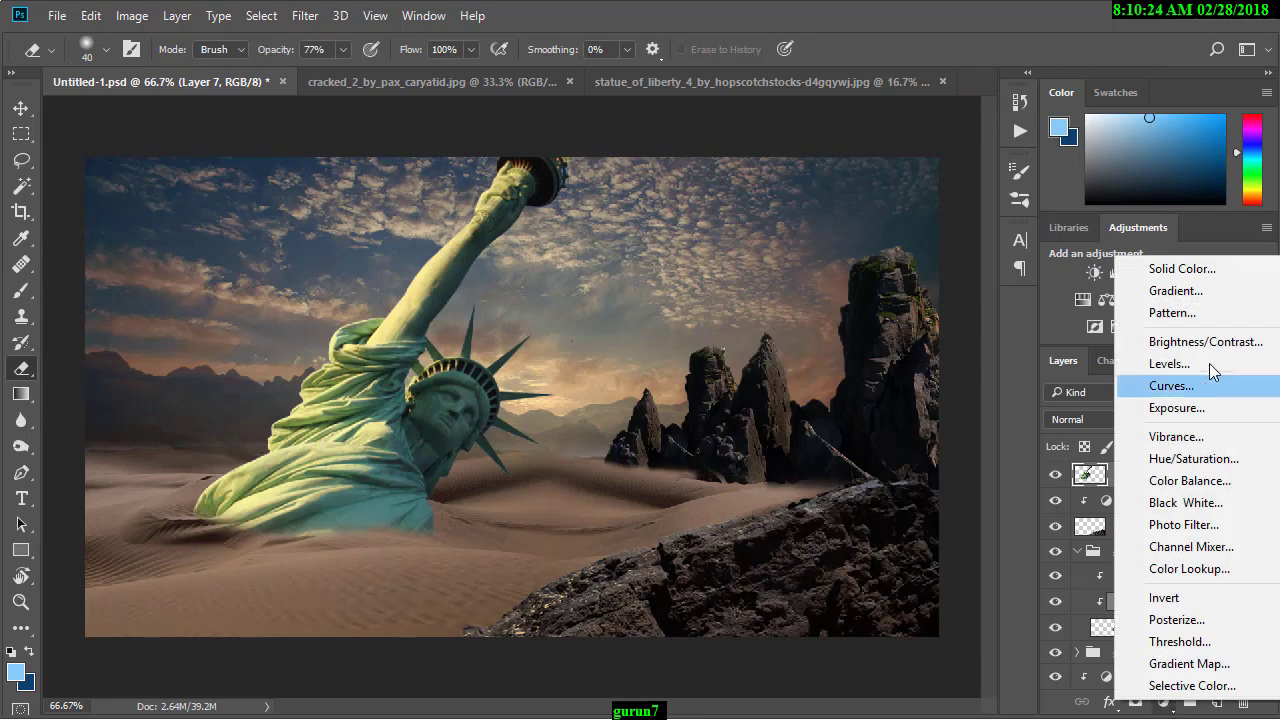
click(1205, 340)
click(785, 618)
mouse_move(786, 397)
mouse_down()
mouse_move(700, 394)
mouse_move(712, 394)
mouse_up()
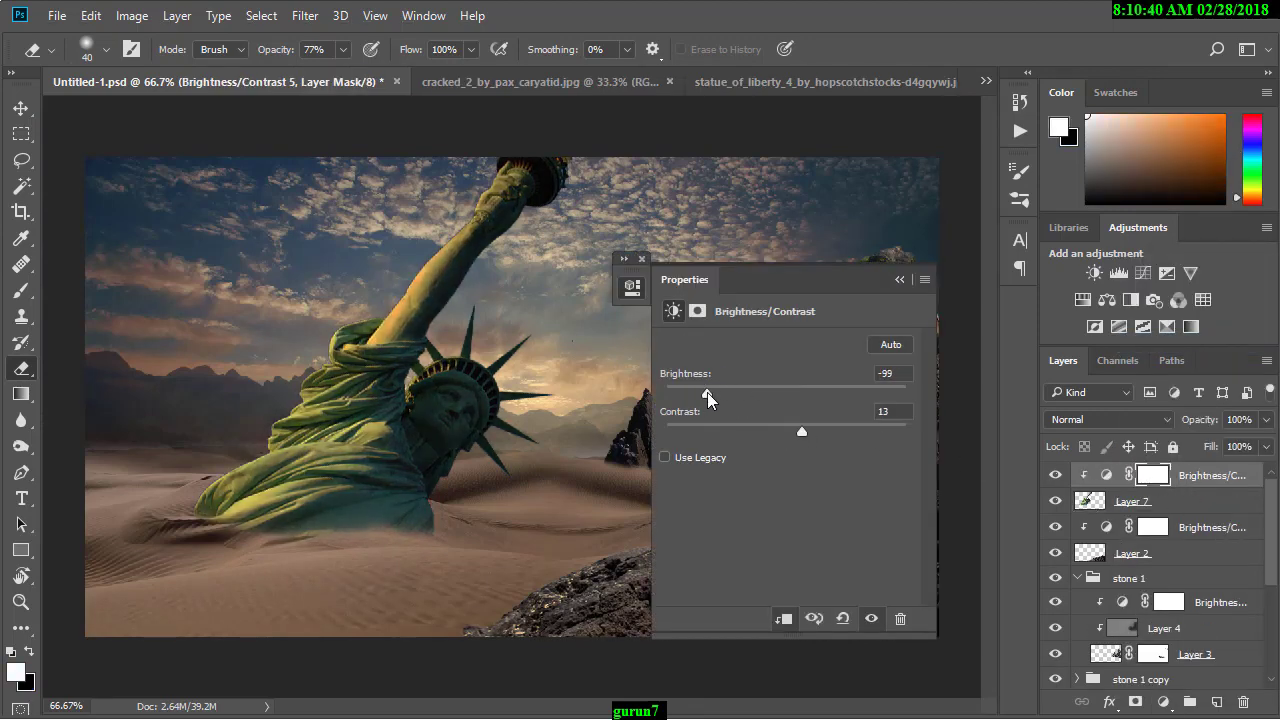
click(631, 286)
Step: Add a clipped Hue/Saturation adjustment with saturation -44 and lightness -13, then show cracked_2
click(1163, 702)
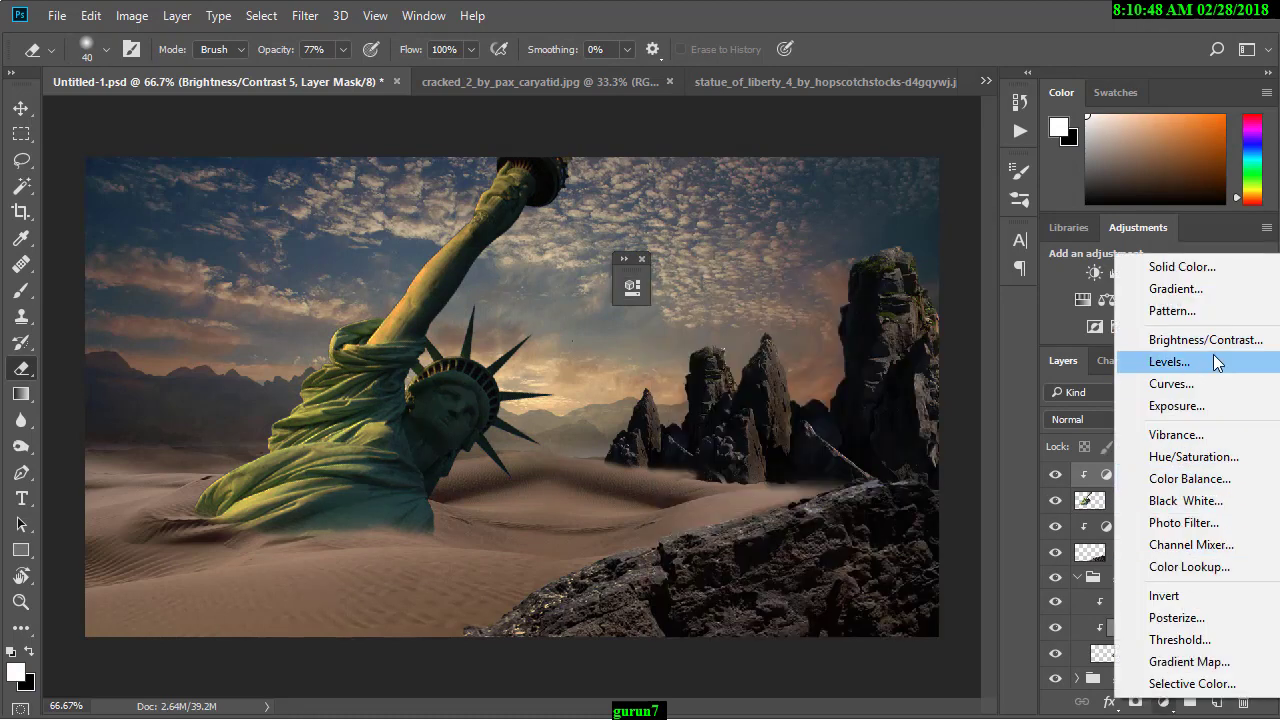
click(1195, 456)
drag(784, 447, 733, 447)
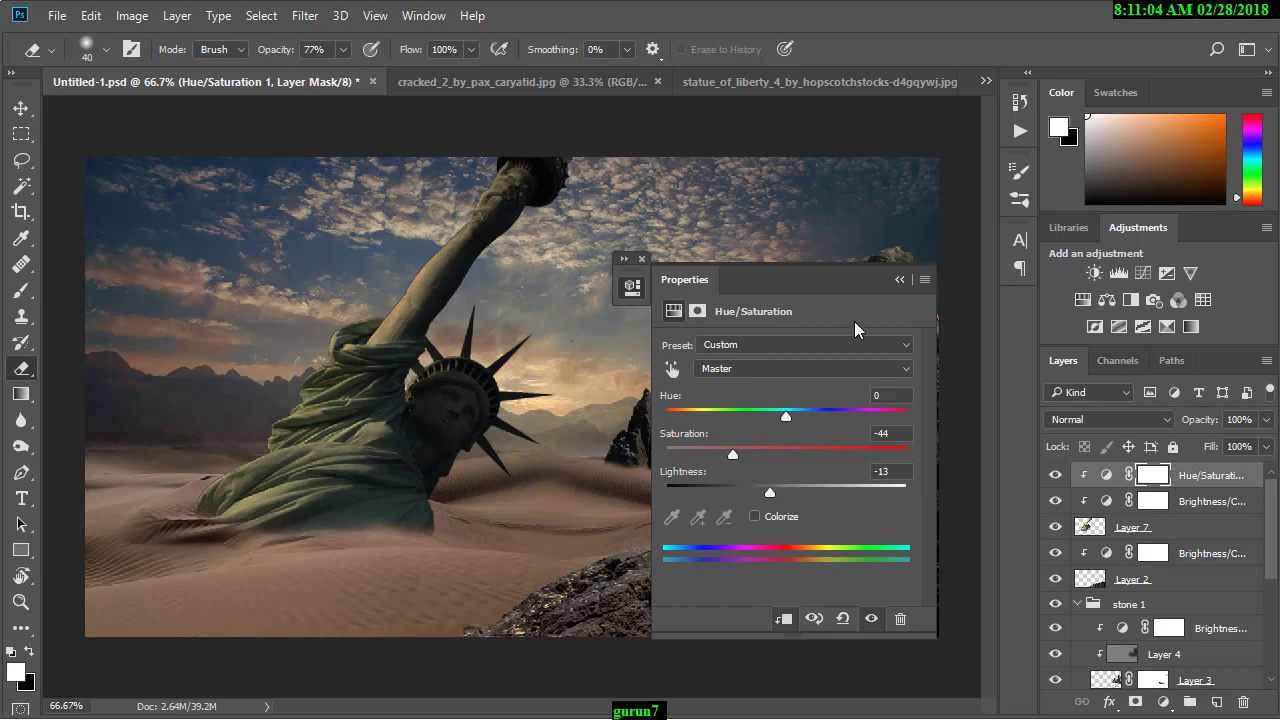
click(877, 298)
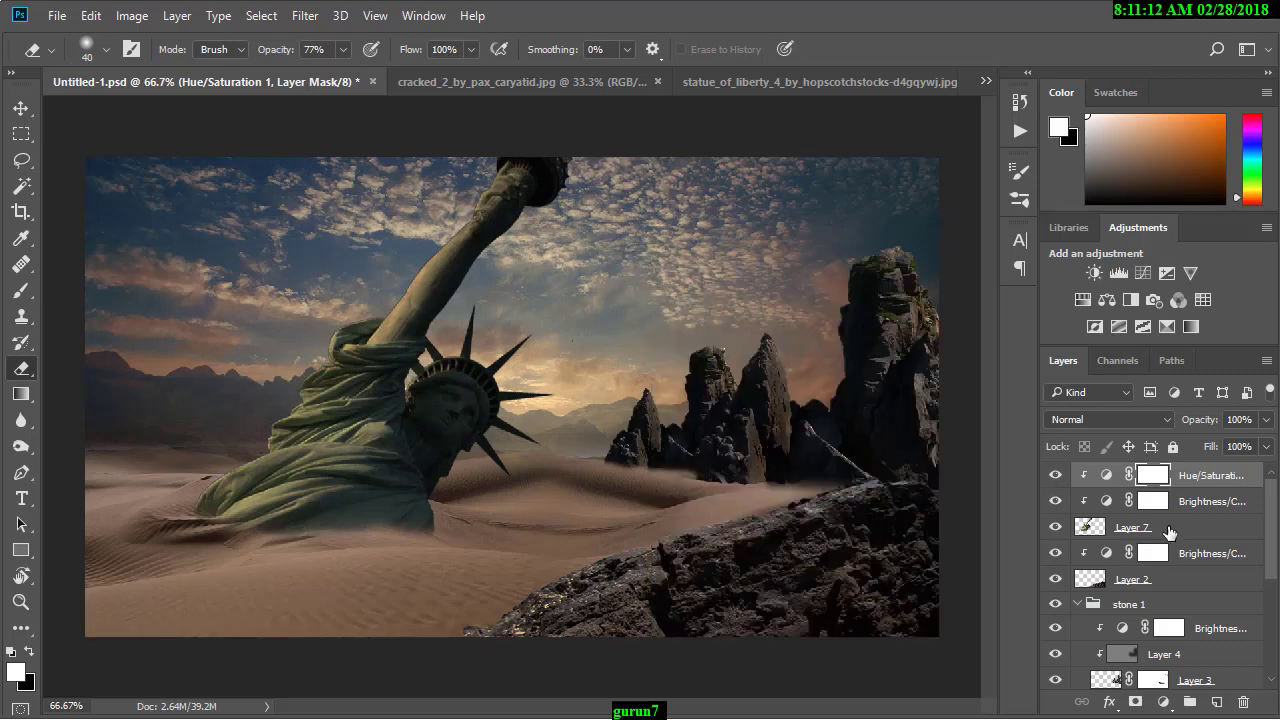
click(1168, 532)
click(433, 78)
Step: Bring the cracked-earth texture in as Layer 8, clip it to the statue and scale it to about 51%
key(v)
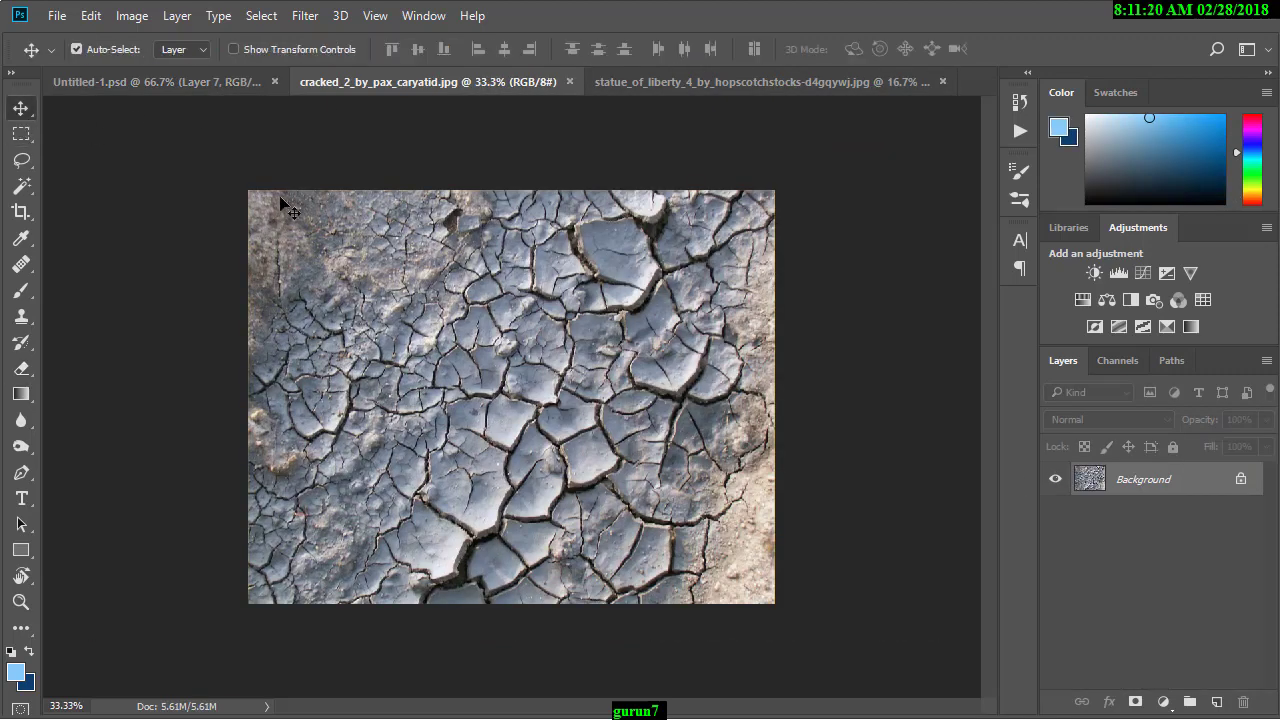
drag(290, 210, 388, 161)
key(ctrl+alt+g)
key(ctrl+t)
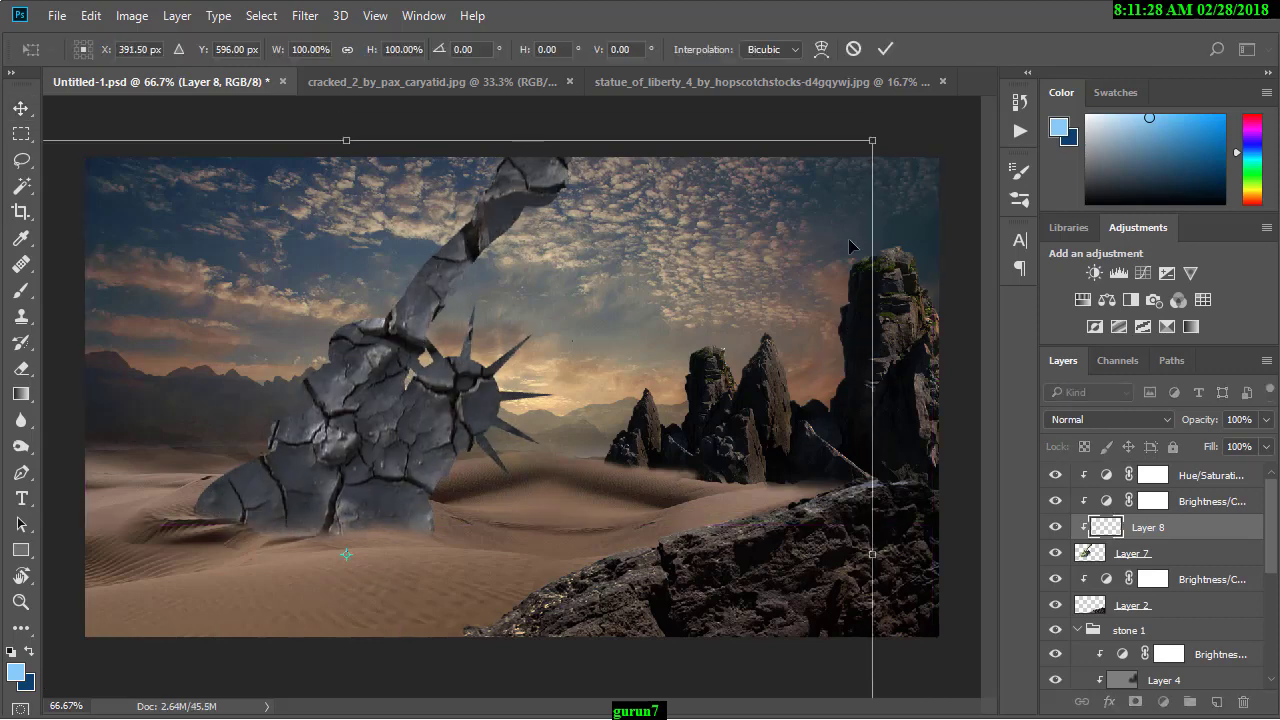
mouse_move(872, 140)
mouse_down()
mouse_move(500, 420)
mouse_move(677, 312)
mouse_up()
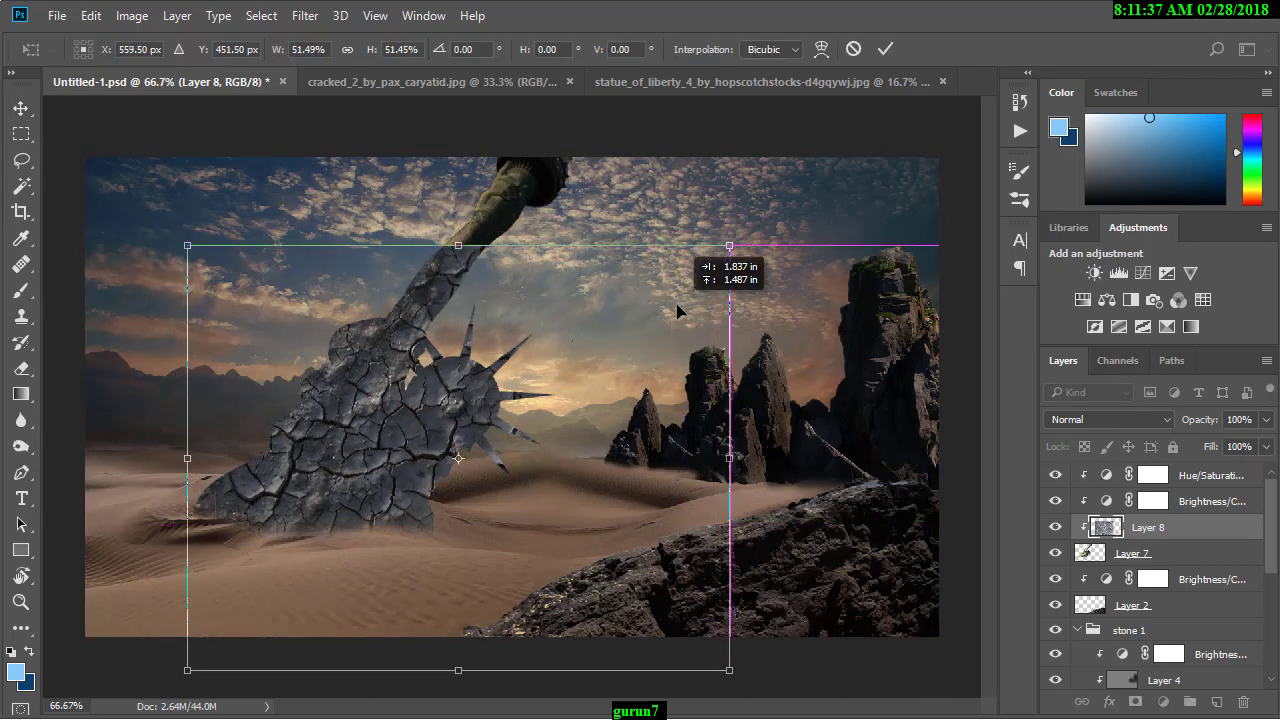
key(Return)
Step: Try blend modes on the texture and settle on Overlay at 66% opacity
click(1110, 419)
click(1079, 80)
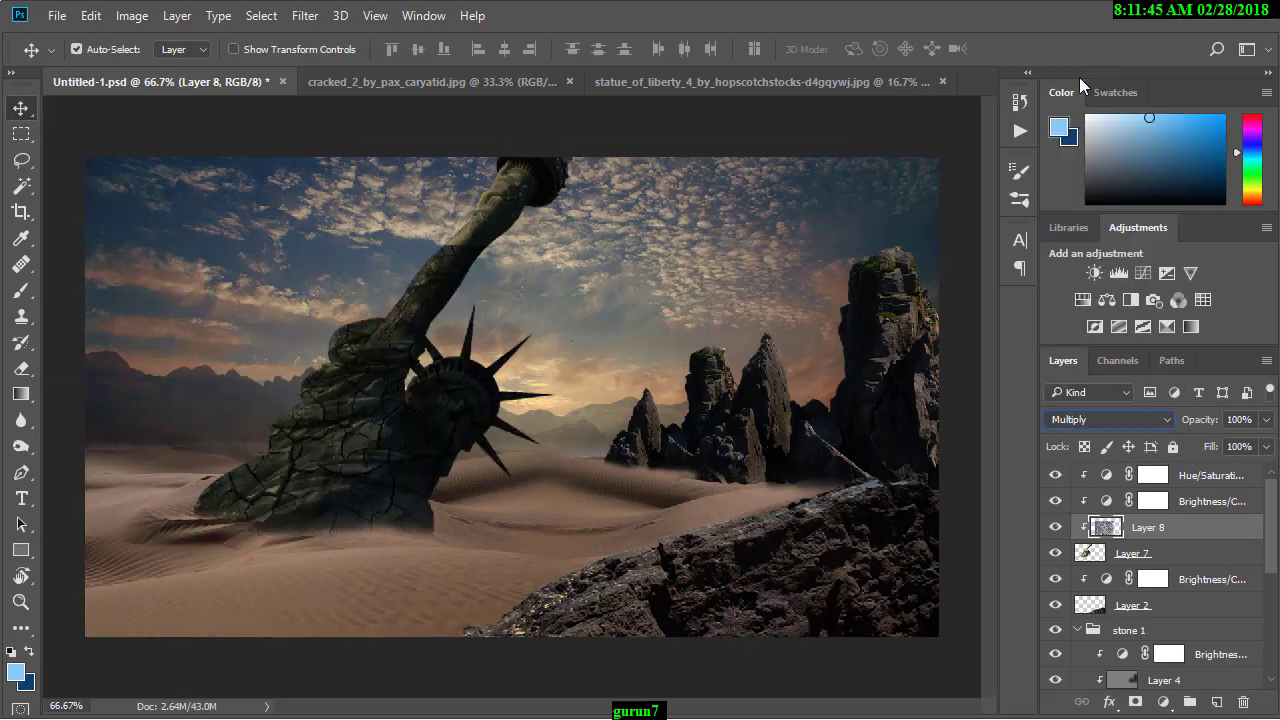
key(Down)
key(Down)
key(Down)
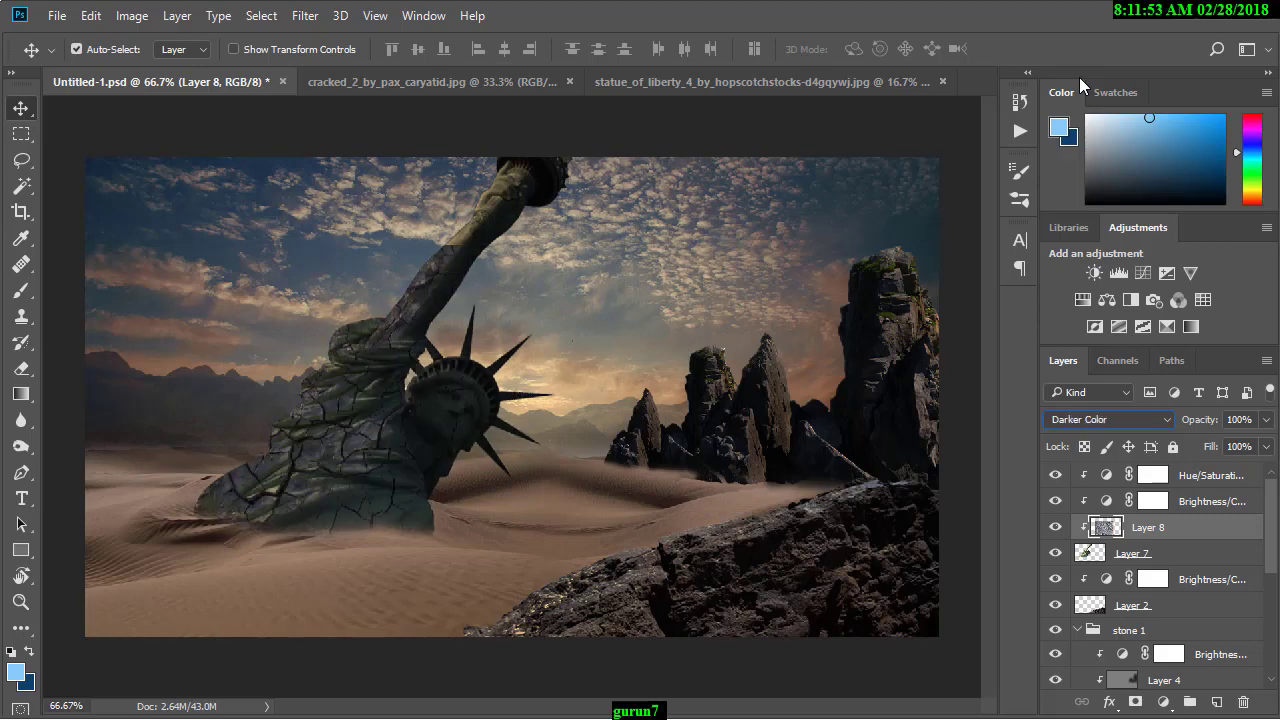
key(Down)
key(Down)
key(Down)
key(Down)
key(Down)
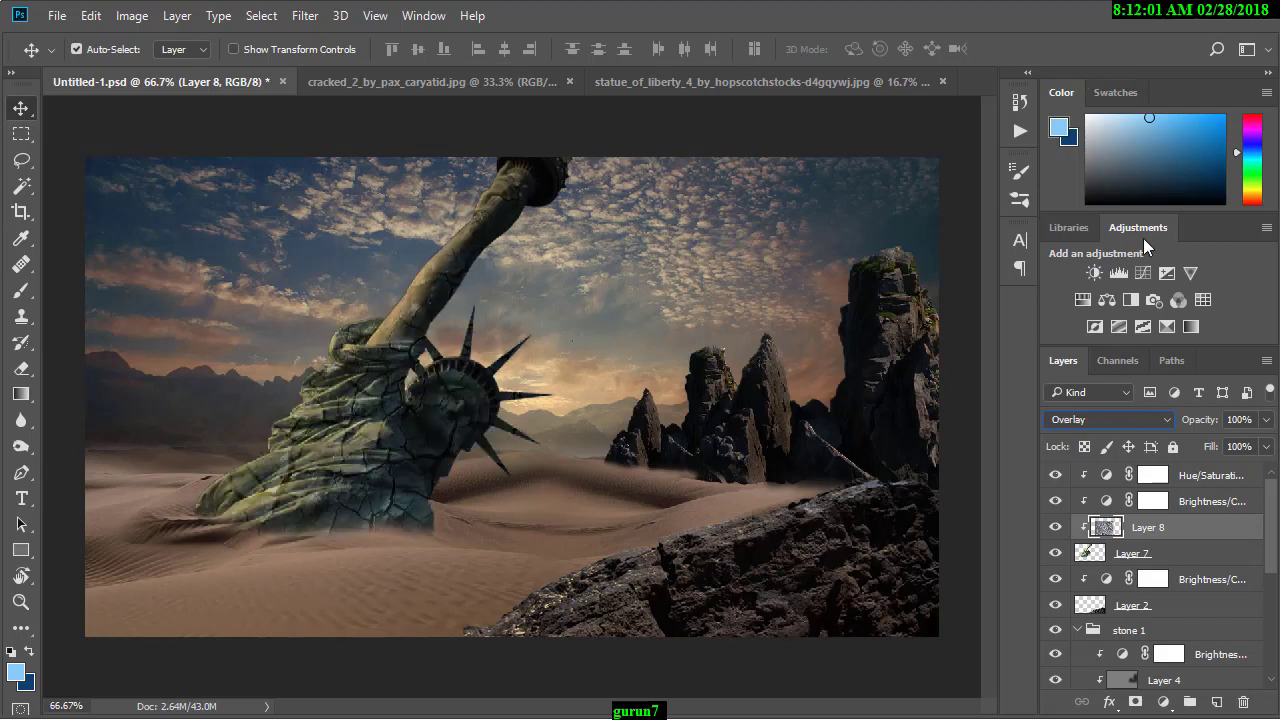
click(1266, 420)
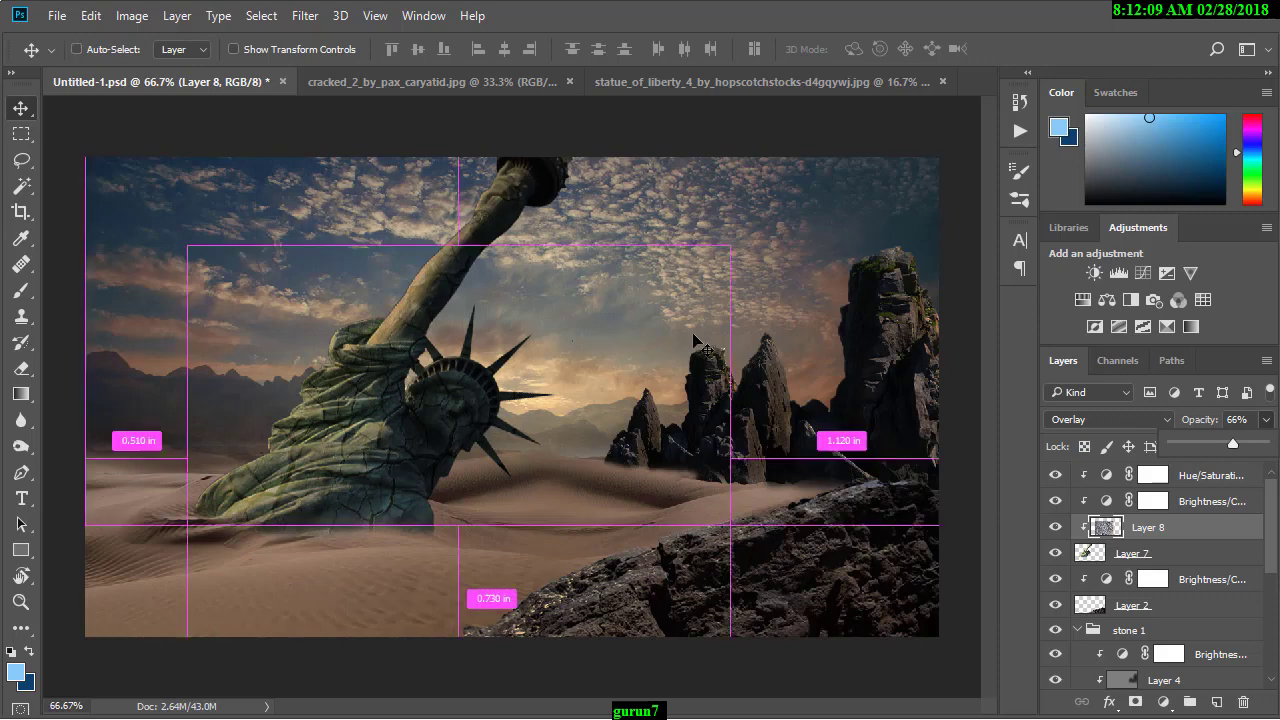
key(ctrl+plus)
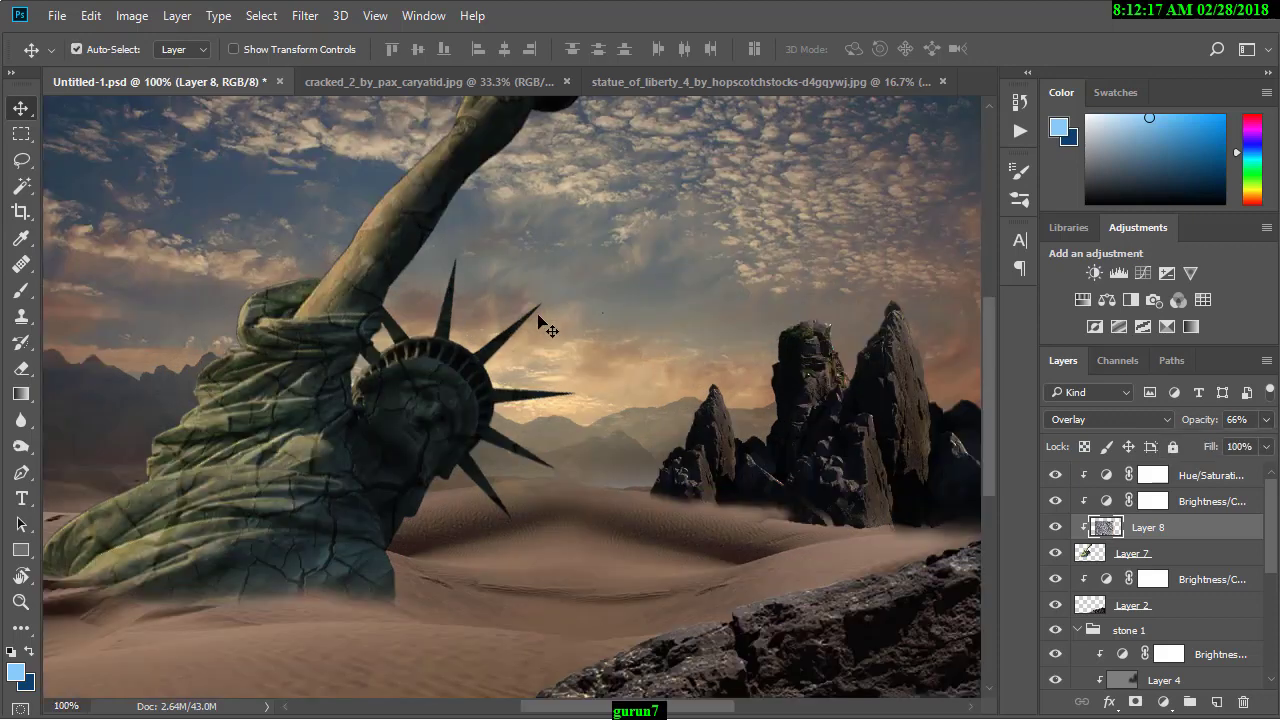
Step: Create Layer 9 clipped to the statue in Soft Light mode, filled with 50% gray
alt+click(1218, 701)
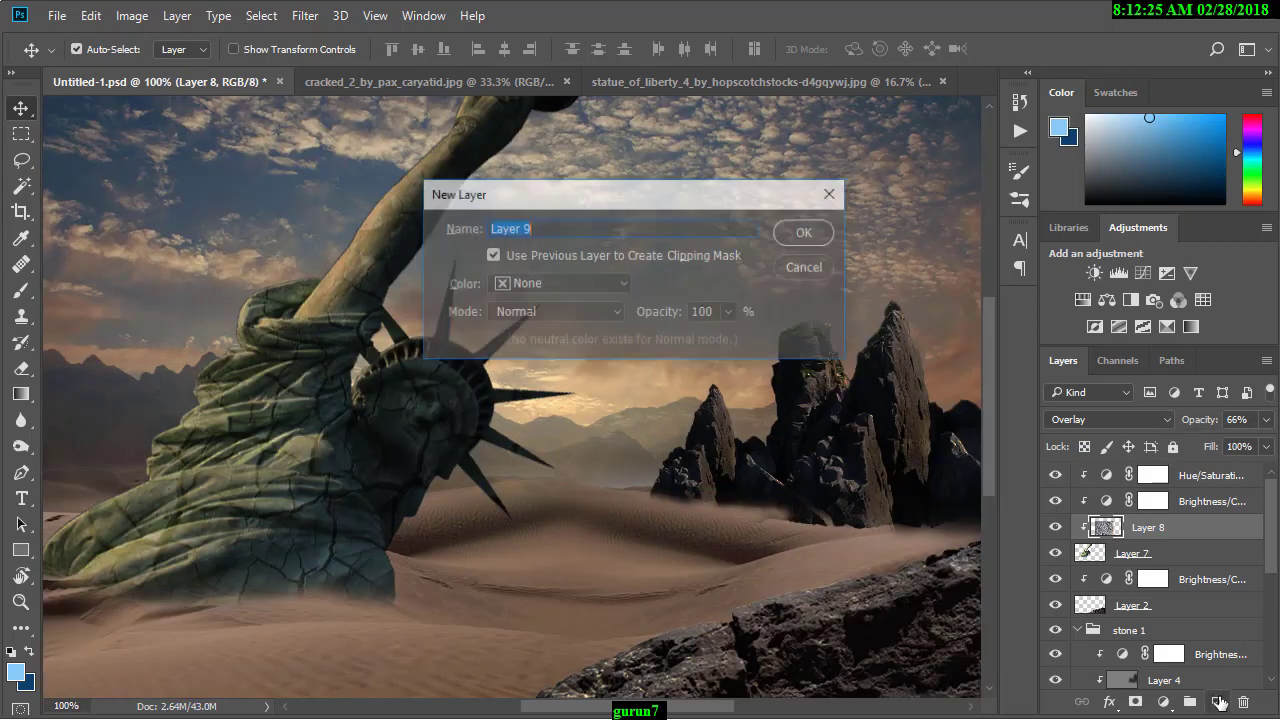
click(540, 309)
click(505, 223)
click(494, 344)
click(810, 232)
Step: Burn darker shading into the statue's drapery and shoulder on Layer 9
click(21, 446)
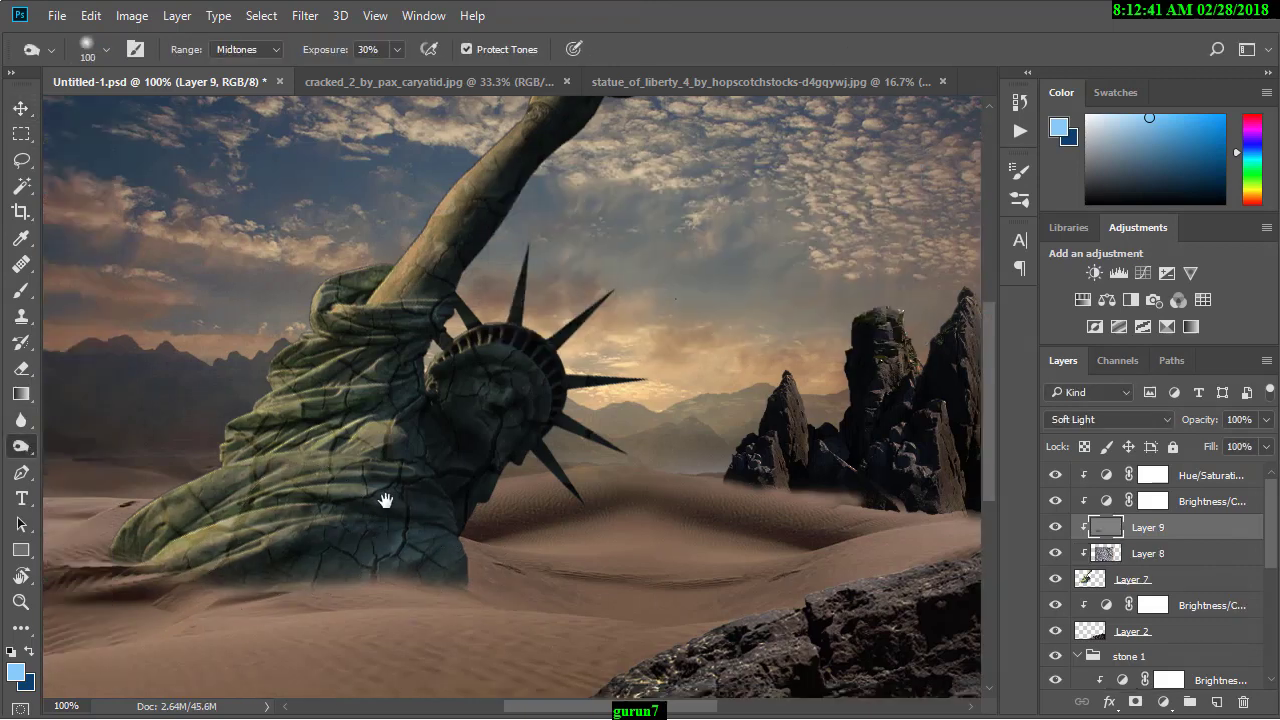
drag(396, 604, 518, 562)
drag(305, 470, 338, 454)
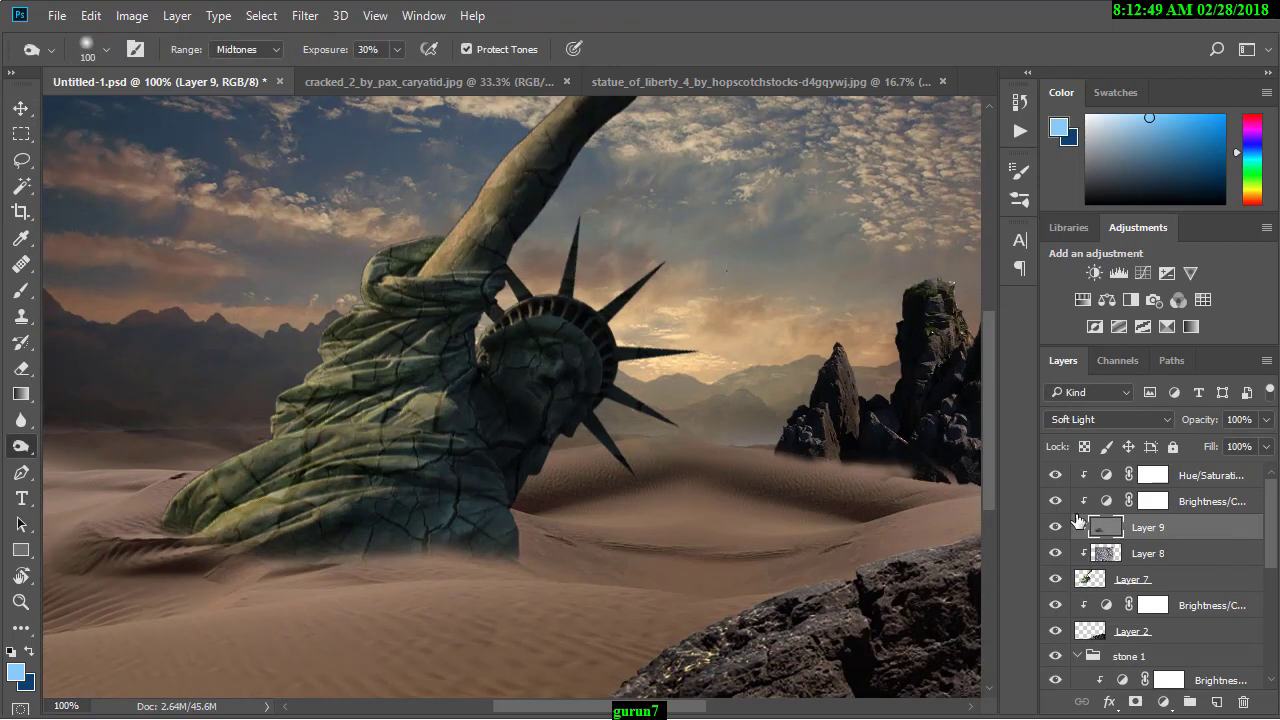
drag(487, 287, 365, 300)
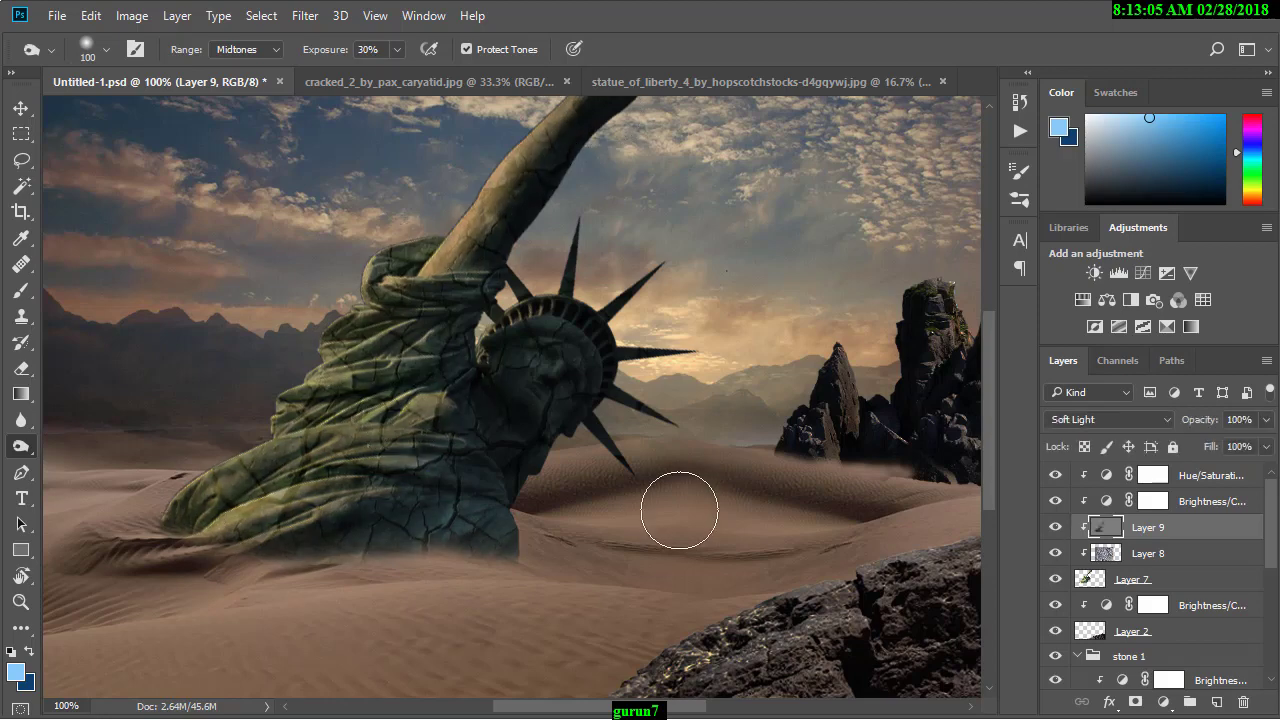
Step: Add a Gradient Fill layer and set the gradient's colour stop to black
click(1163, 703)
click(1160, 290)
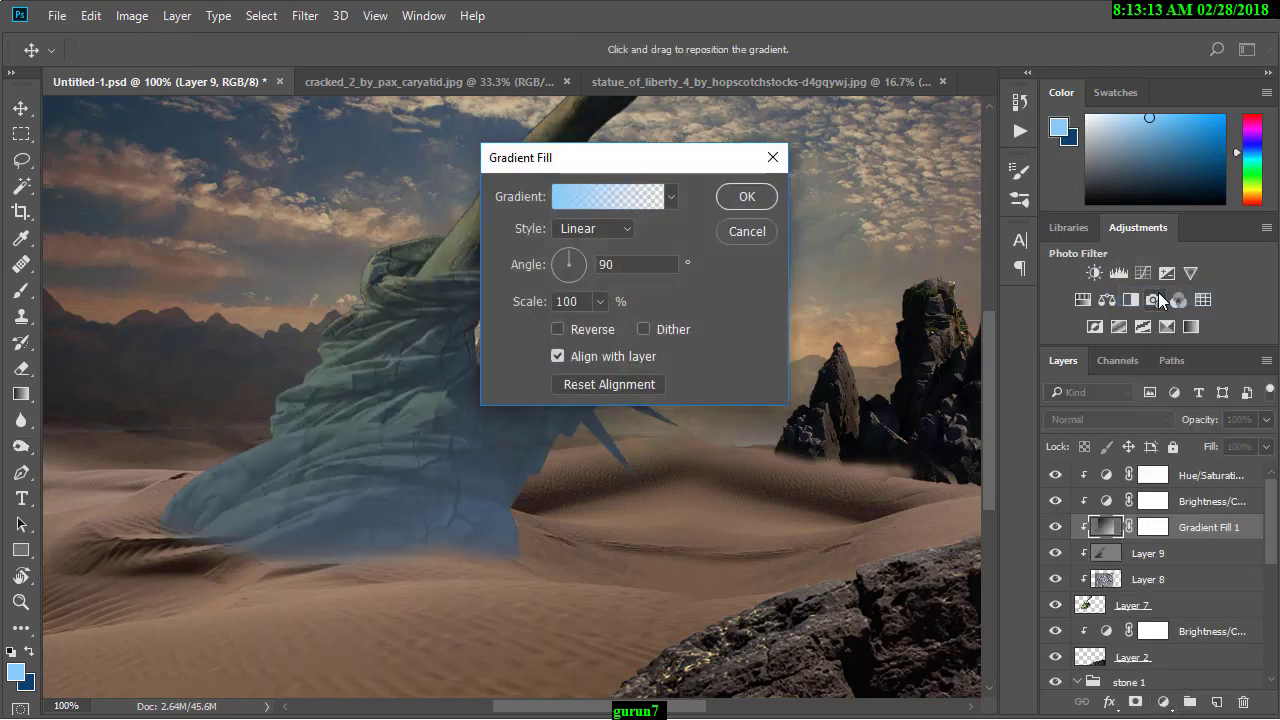
click(607, 196)
click(721, 434)
click(811, 513)
click(150, 652)
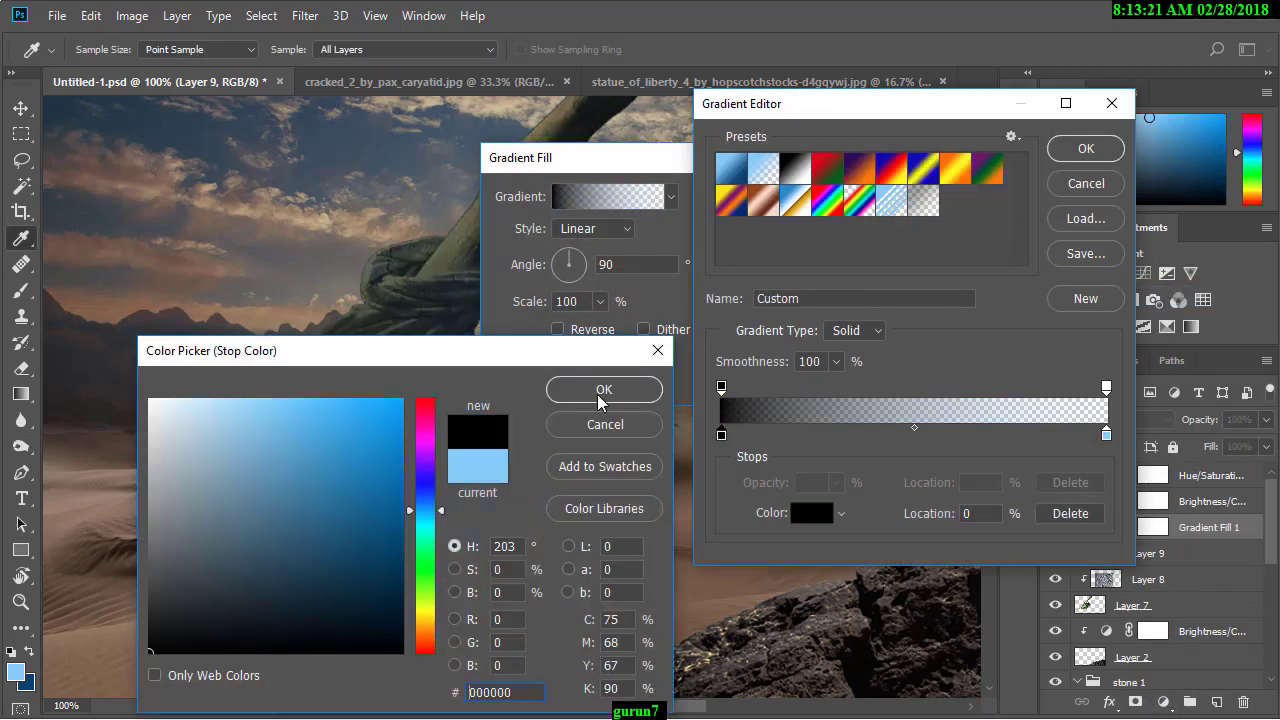
Step: Shift the gradient midpoint to 54% and move the colour and opacity stops inward
click(603, 390)
drag(914, 428, 929, 428)
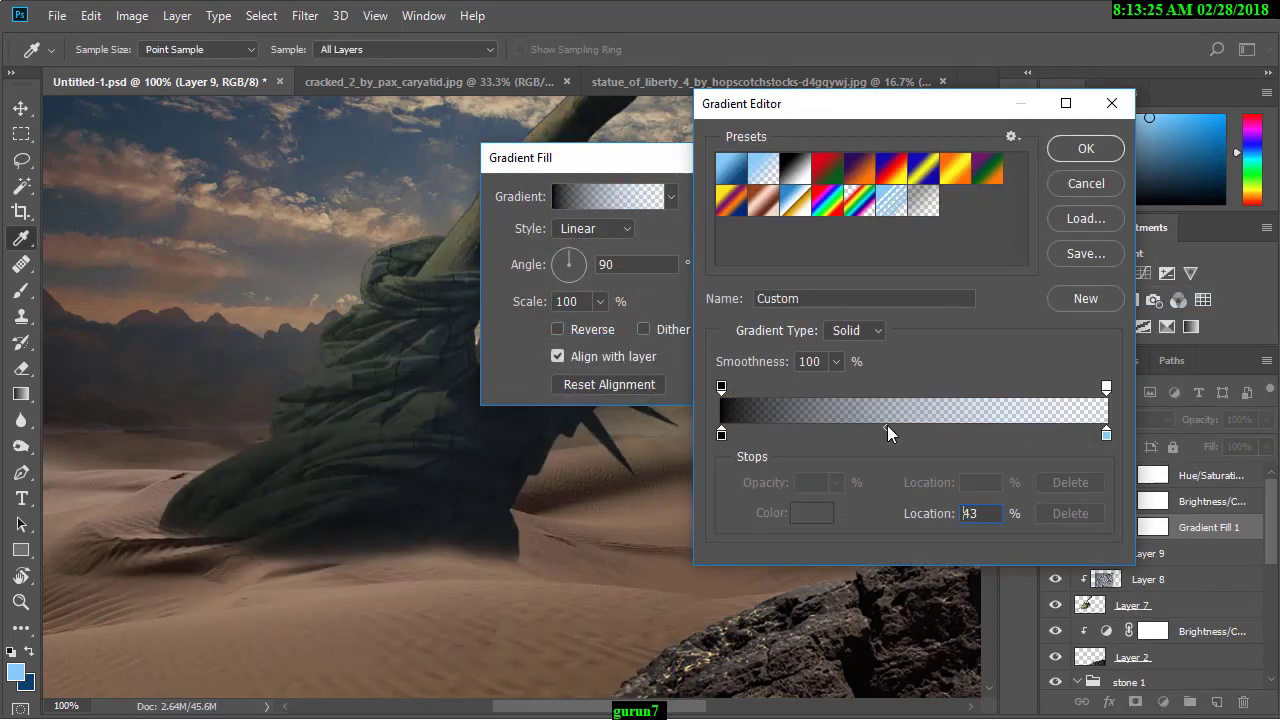
click(1106, 434)
drag(721, 434, 776, 436)
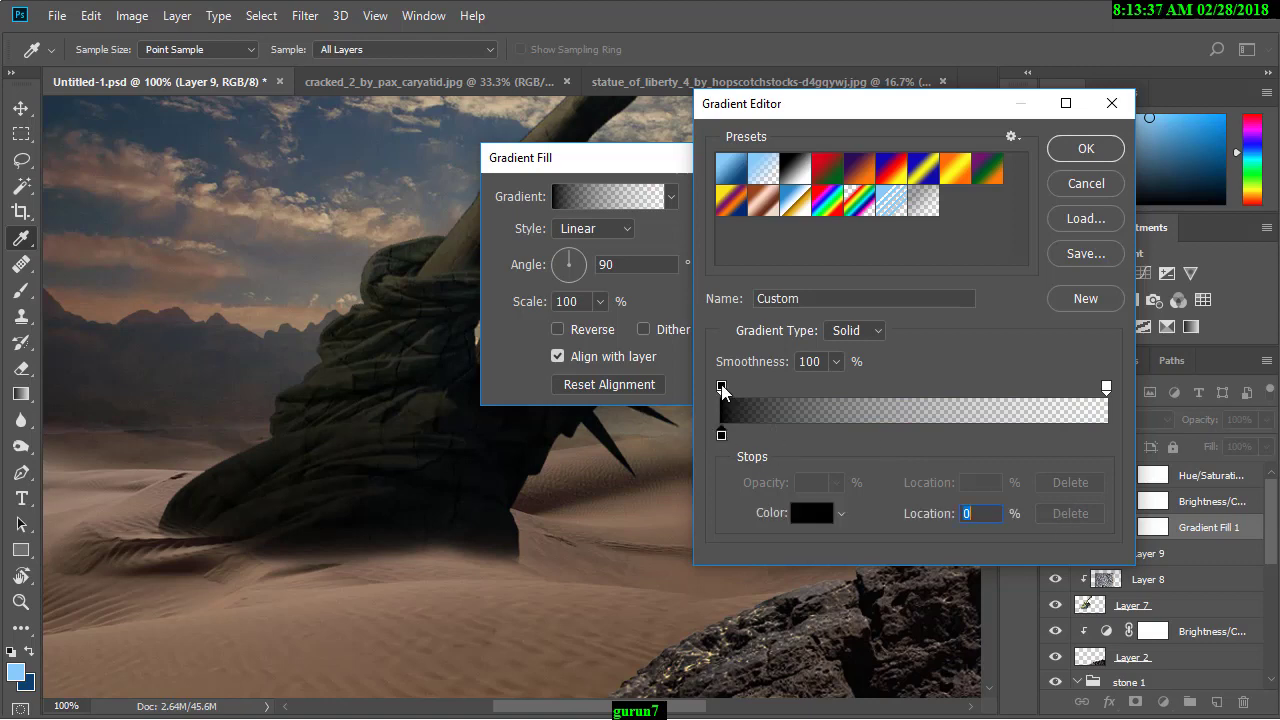
mouse_move(722, 388)
mouse_down()
mouse_move(943, 398)
mouse_move(785, 393)
mouse_up()
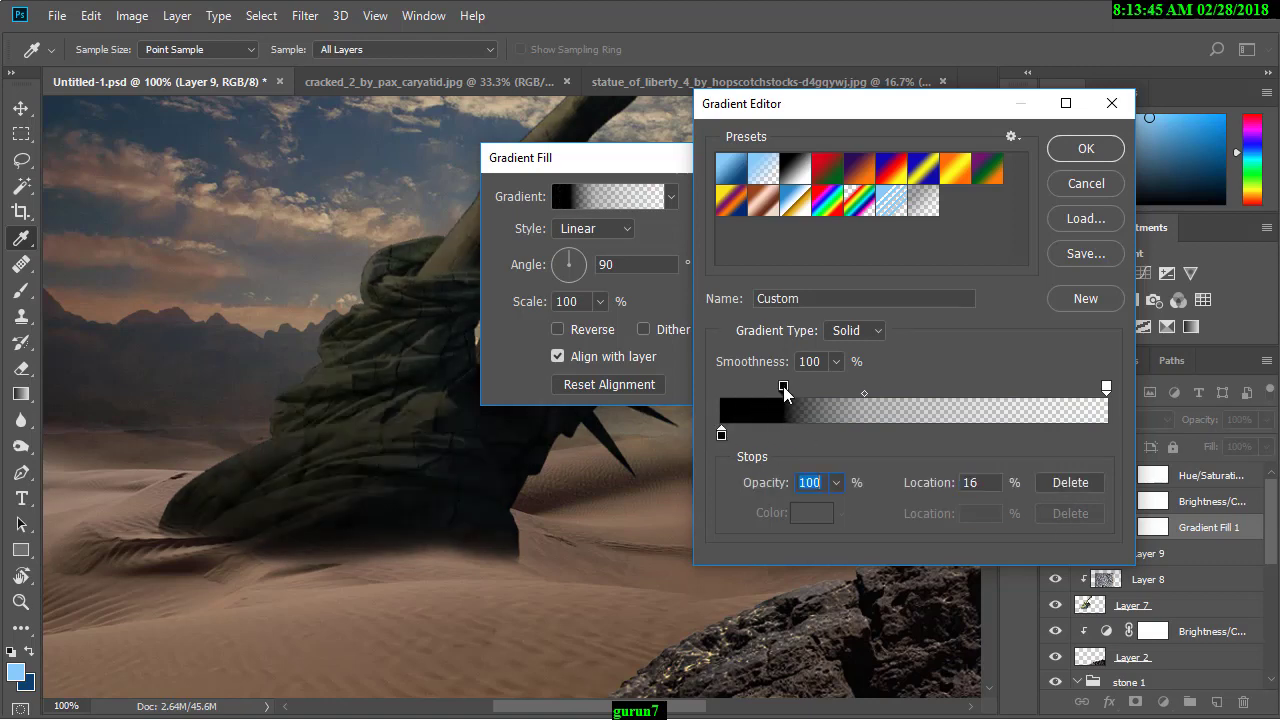
drag(1106, 388, 992, 388)
drag(783, 388, 720, 388)
Step: Fine-tune the opacity stops (13%, location 53) and apply the black-to-transparent gradient fill
click(803, 393)
drag(721, 434, 743, 434)
mouse_move(720, 388)
mouse_down()
mouse_move(771, 388)
mouse_move(738, 388)
mouse_up()
click(811, 393)
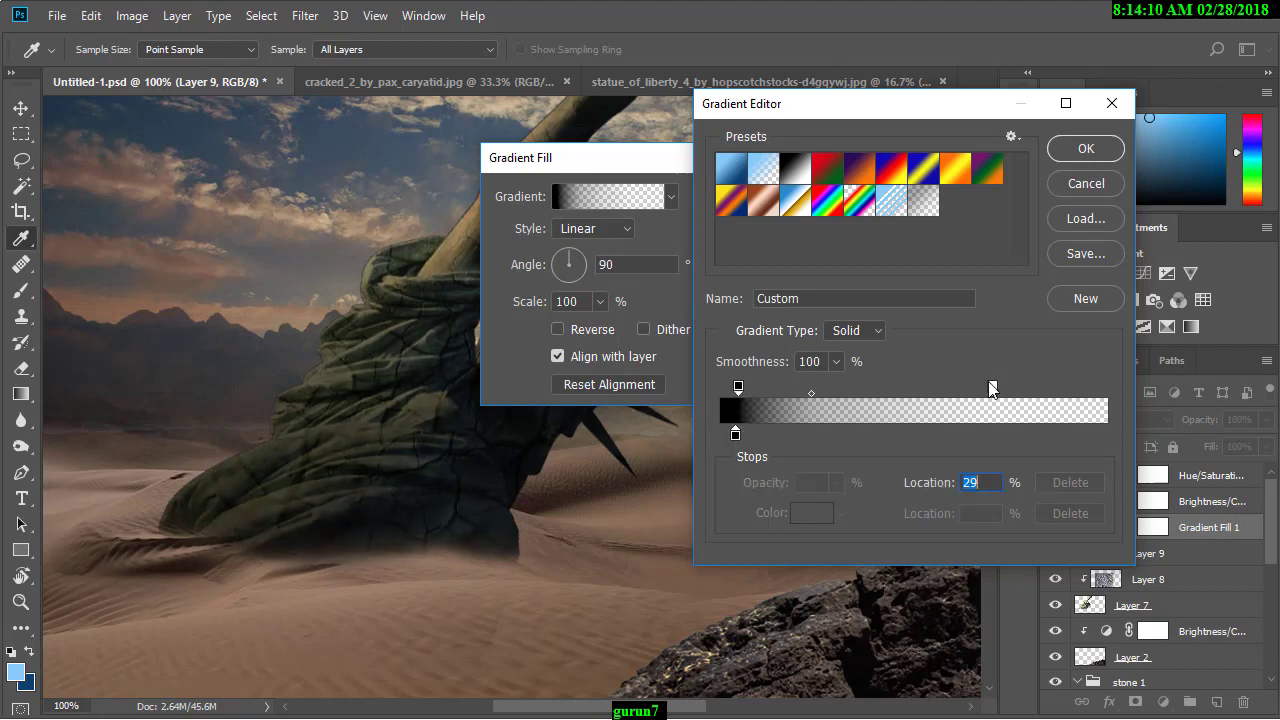
drag(992, 388, 925, 388)
click(1085, 150)
key(Return)
Step: Toggle the statue's adjustment layers off and on to compare the result
click(1055, 501)
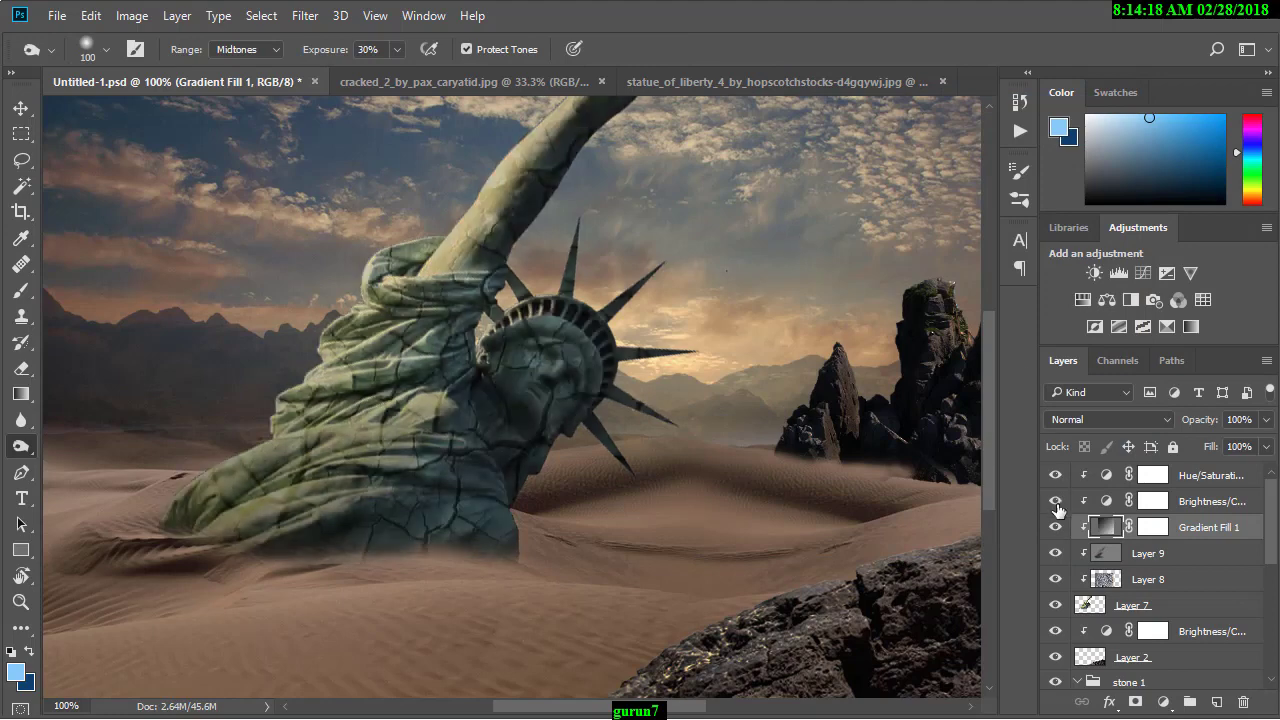
click(1055, 501)
click(1055, 527)
click(1055, 527)
Step: Burn the statue's top and edges darker on Layer 9 with a smaller brush
click(1147, 553)
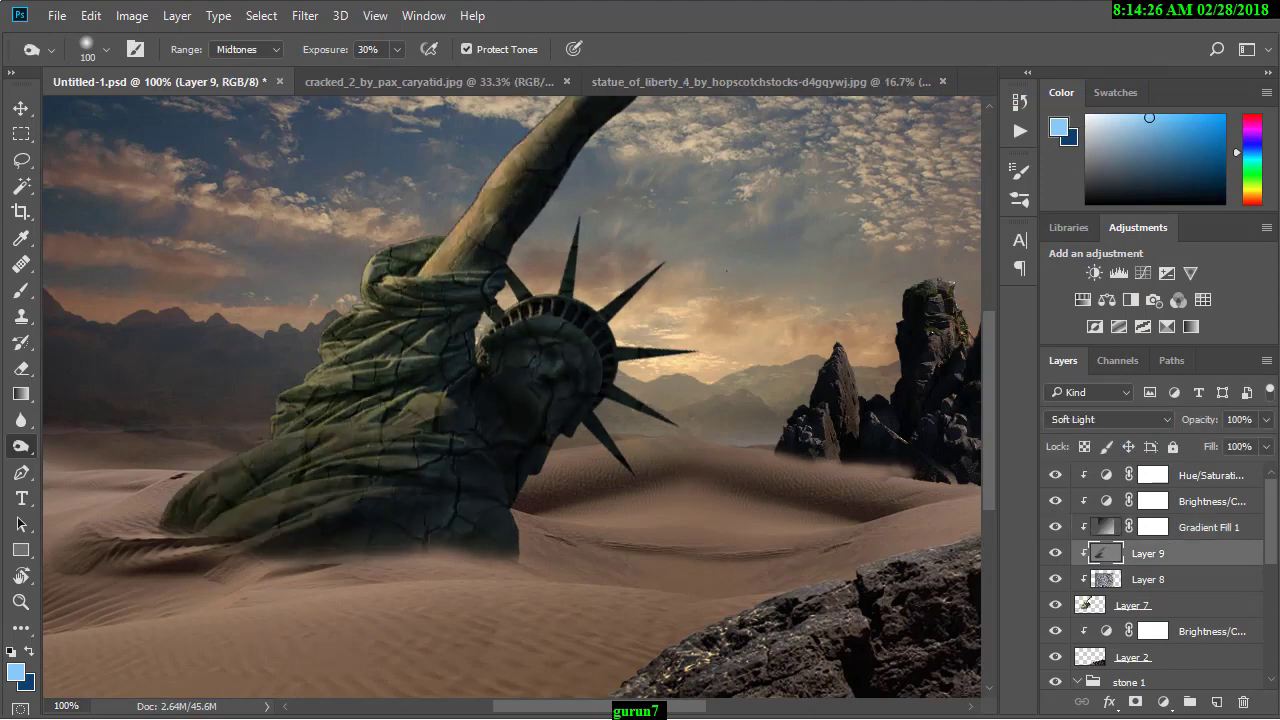
right_click(20, 447)
click(90, 463)
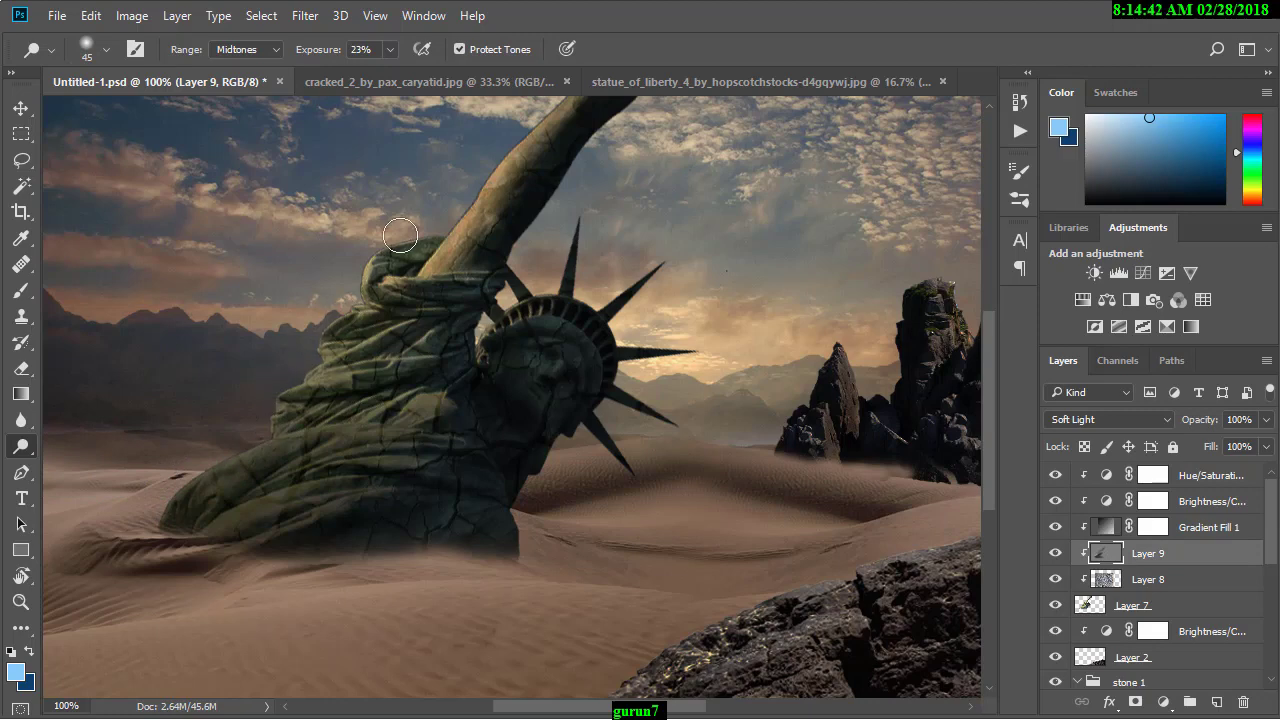
key(bracketleft)
key(bracketleft)
scroll(400, 235, up, 3)
scroll(480, 334, up, 2)
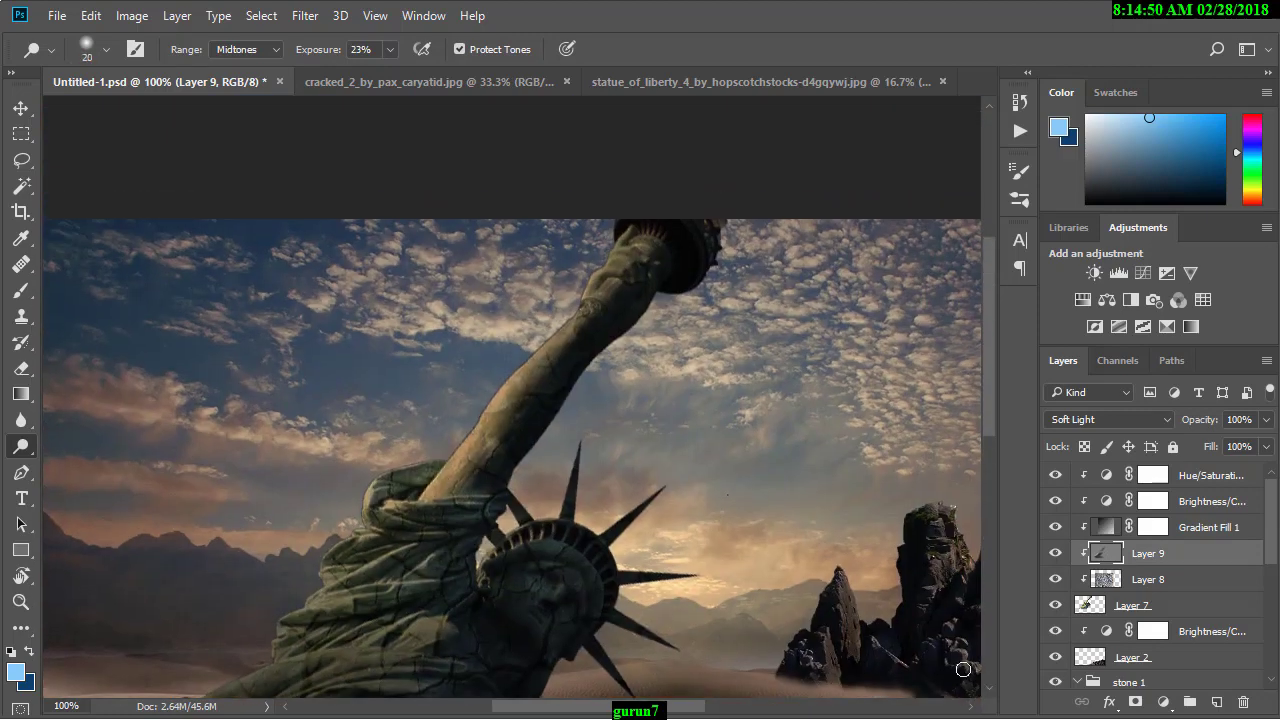
key(ctrl+minus)
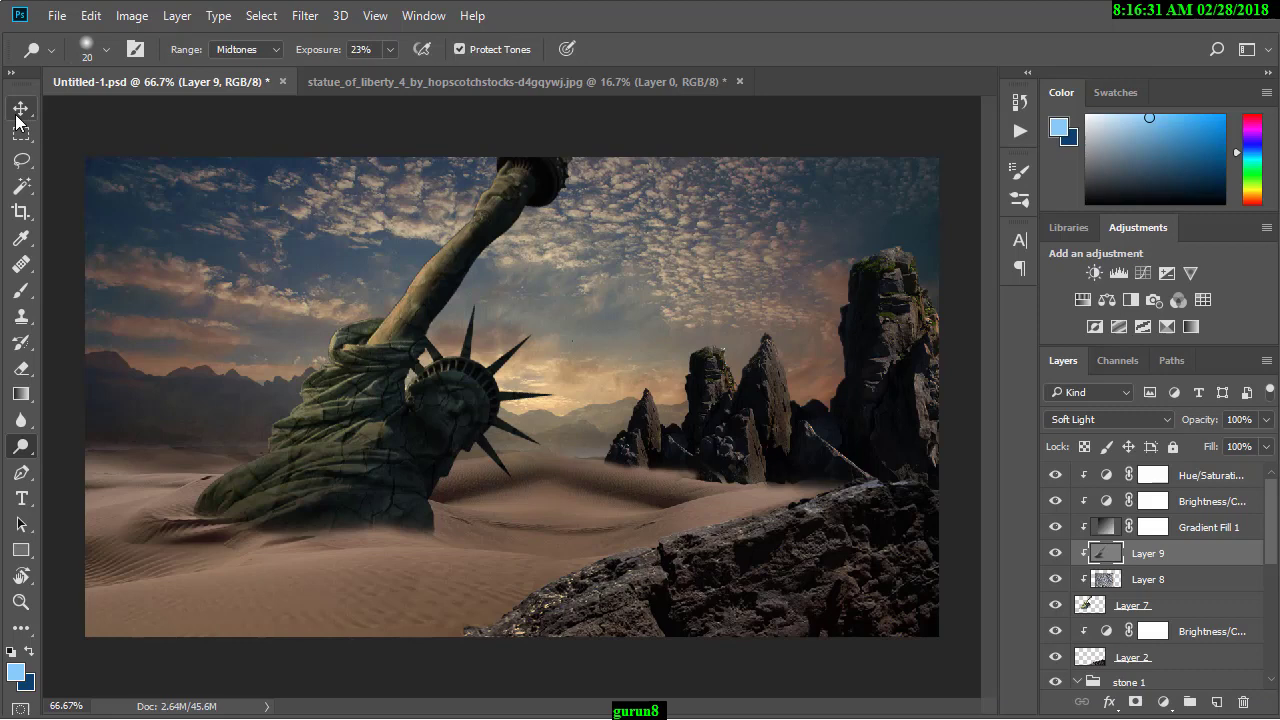
Step: Create Soft Light Layer 10 clipped to the foreground rock, Layer 2
click(20, 108)
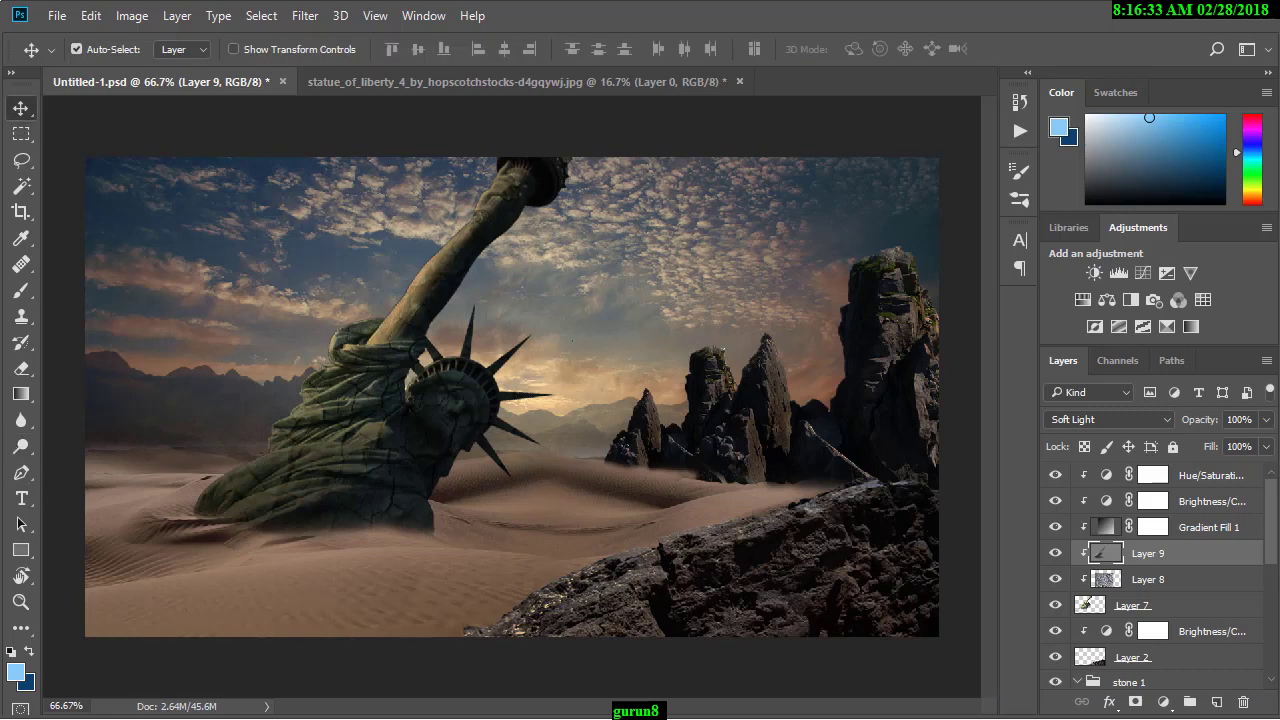
click(1044, 664)
alt+click(1218, 703)
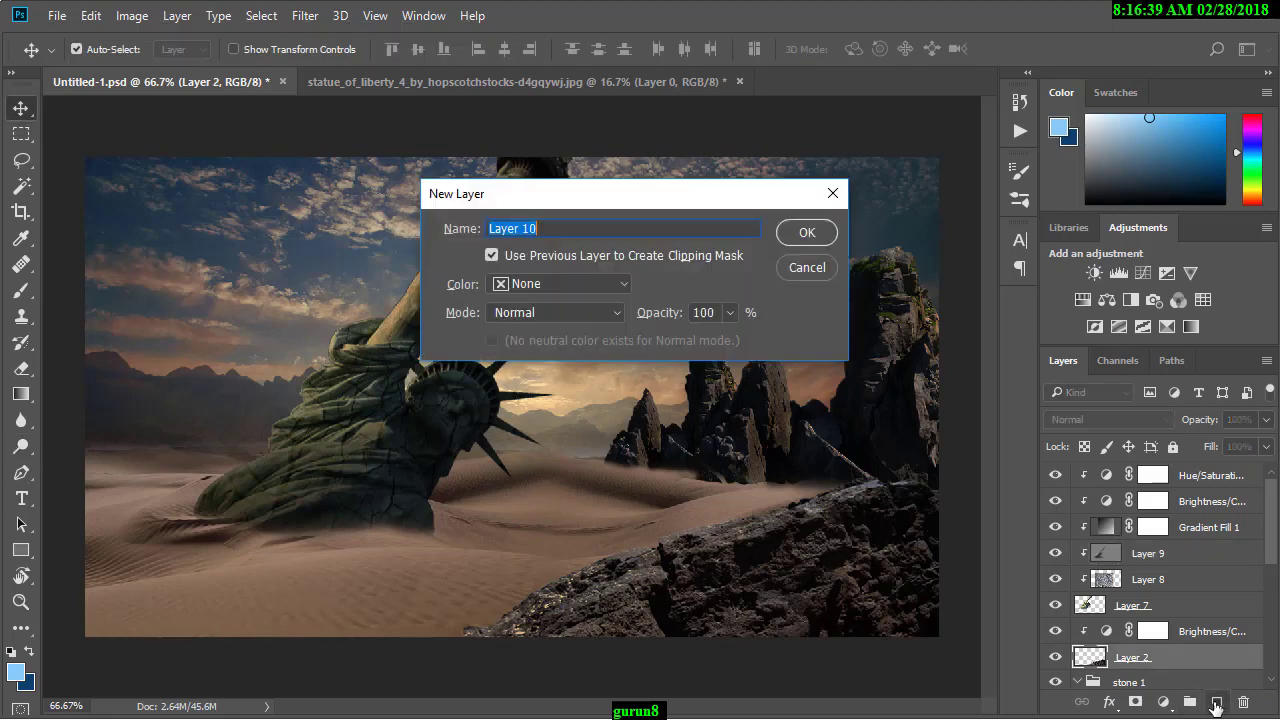
click(570, 312)
click(491, 229)
click(804, 234)
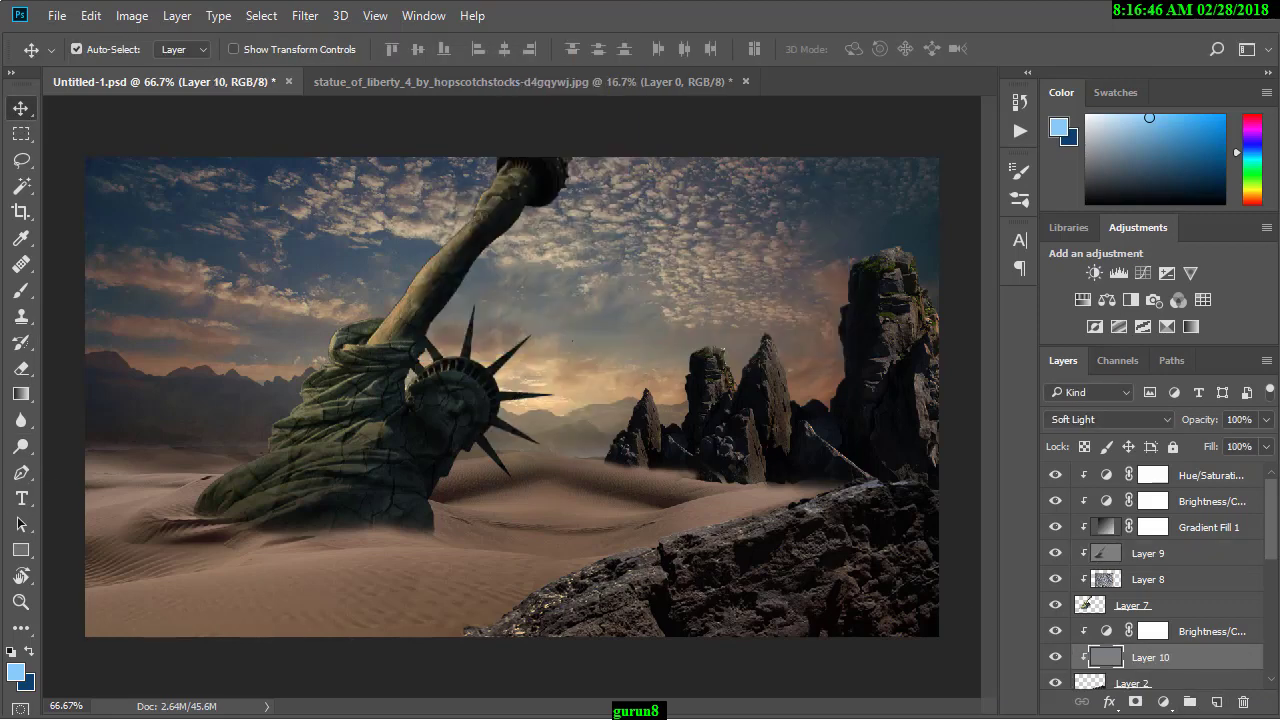
Step: Burn the foreground rock on Layer 10, then bring up the barbarian_warrior photo
right_click(17, 458)
click(115, 457)
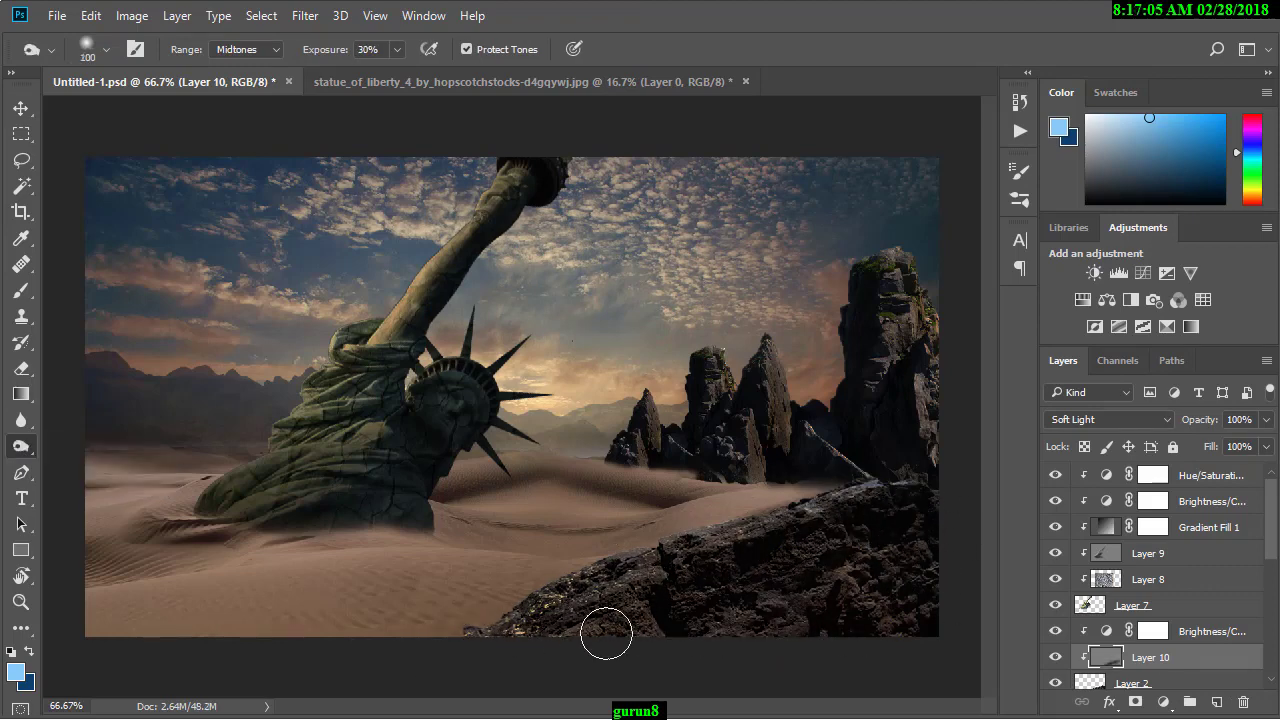
key(e)
key(alt+bracketleft)
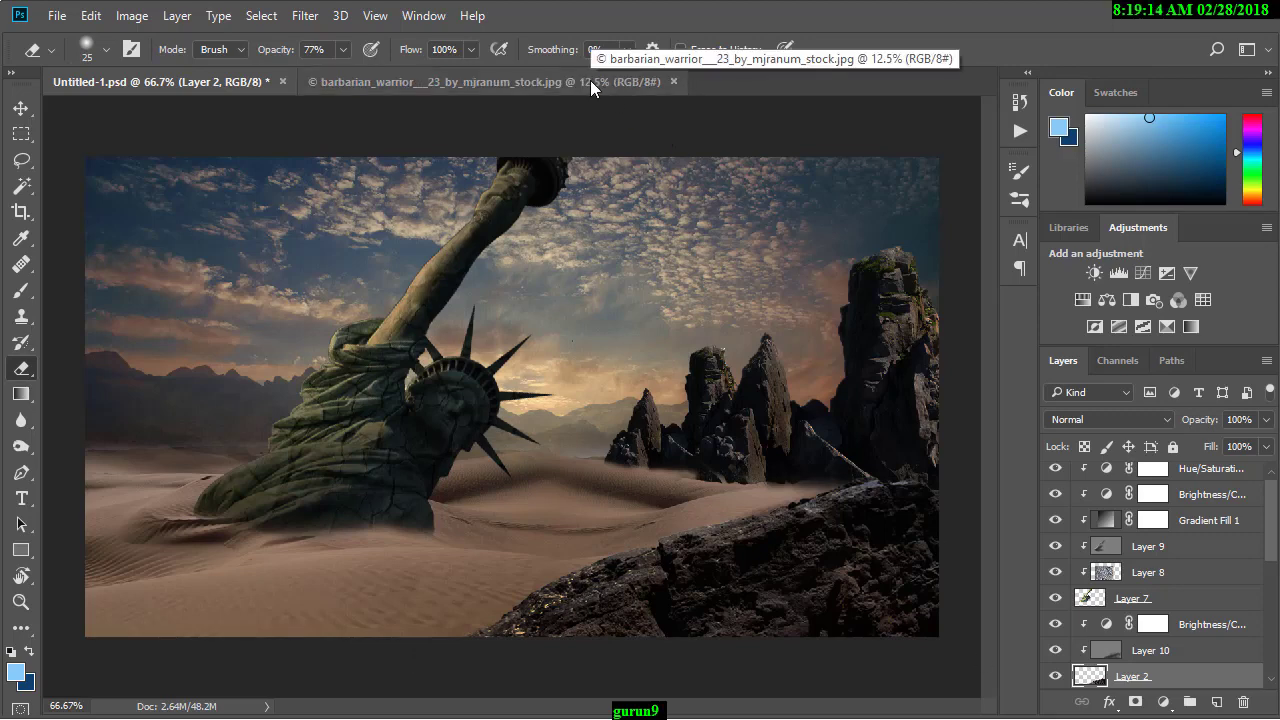
click(590, 85)
click(30, 187)
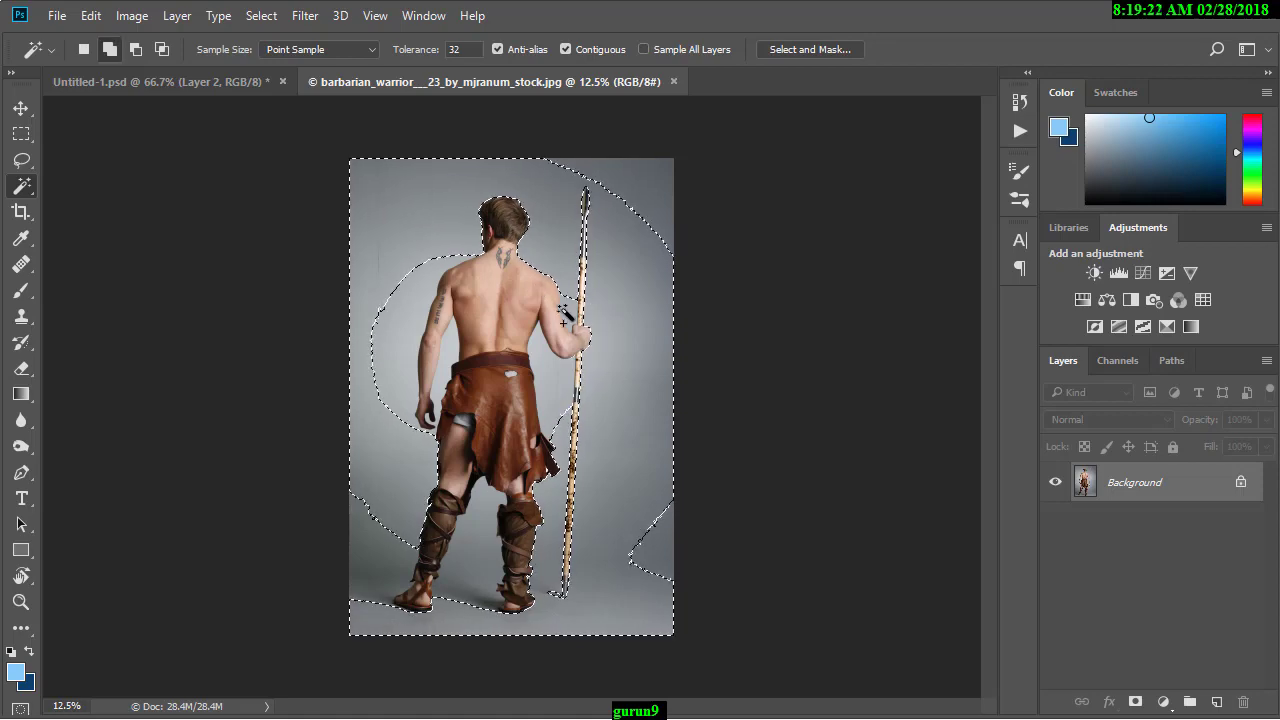
Step: Add the grey backdrop around the arms, spear and feet to the Magic Wand selection
click(563, 312)
click(475, 598)
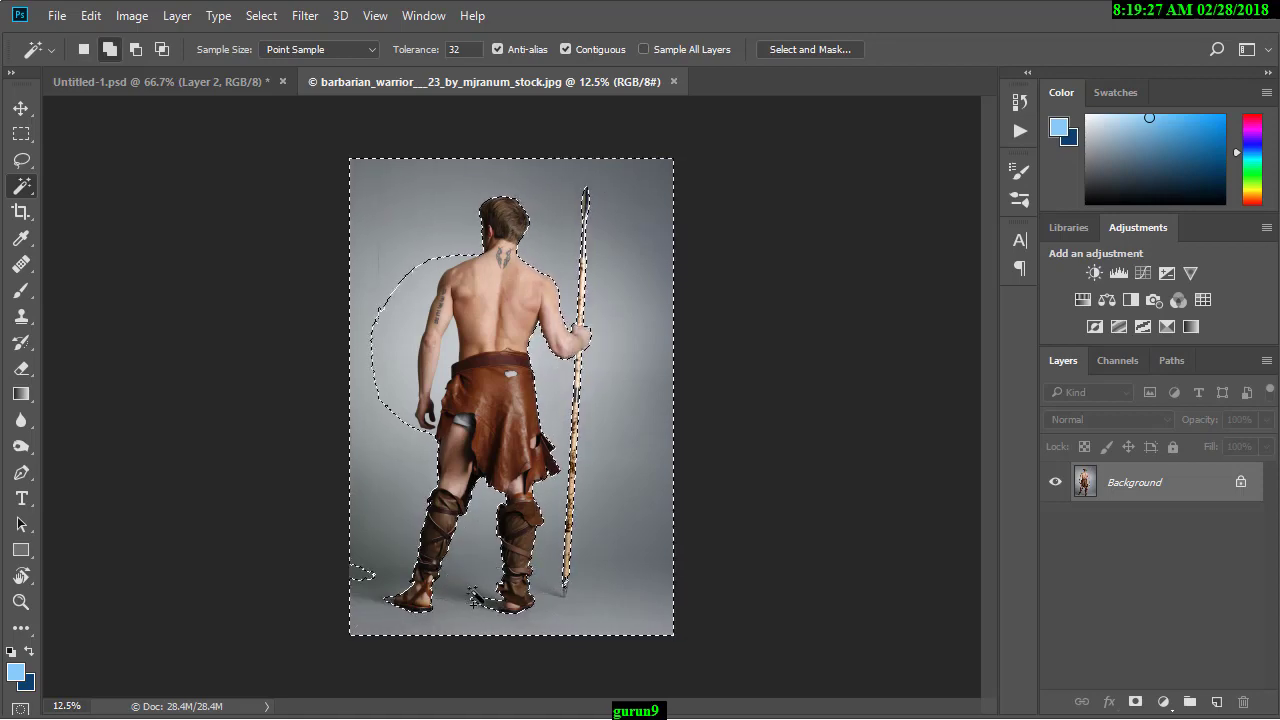
click(395, 590)
click(362, 575)
click(403, 367)
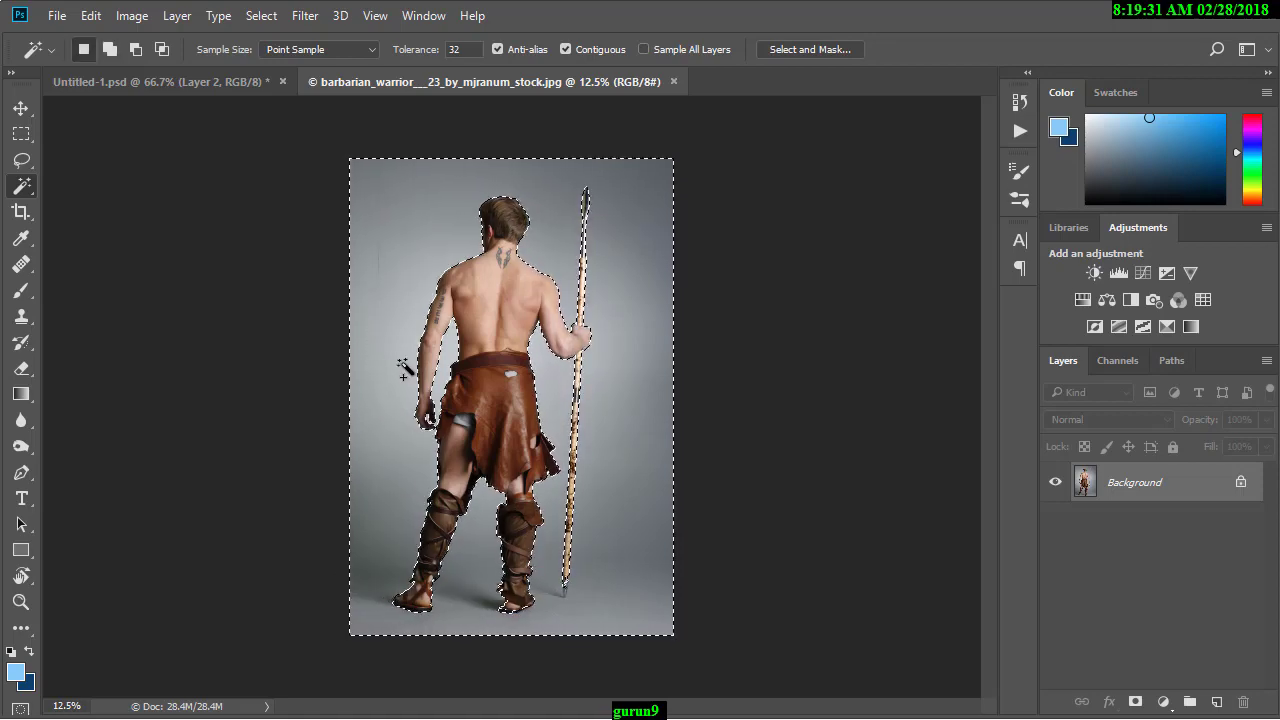
Step: Refine the selection around the legs and feet with Quick Selection in subtract mode
key(ctrl+plus)
key(ctrl+plus)
key(ctrl+plus)
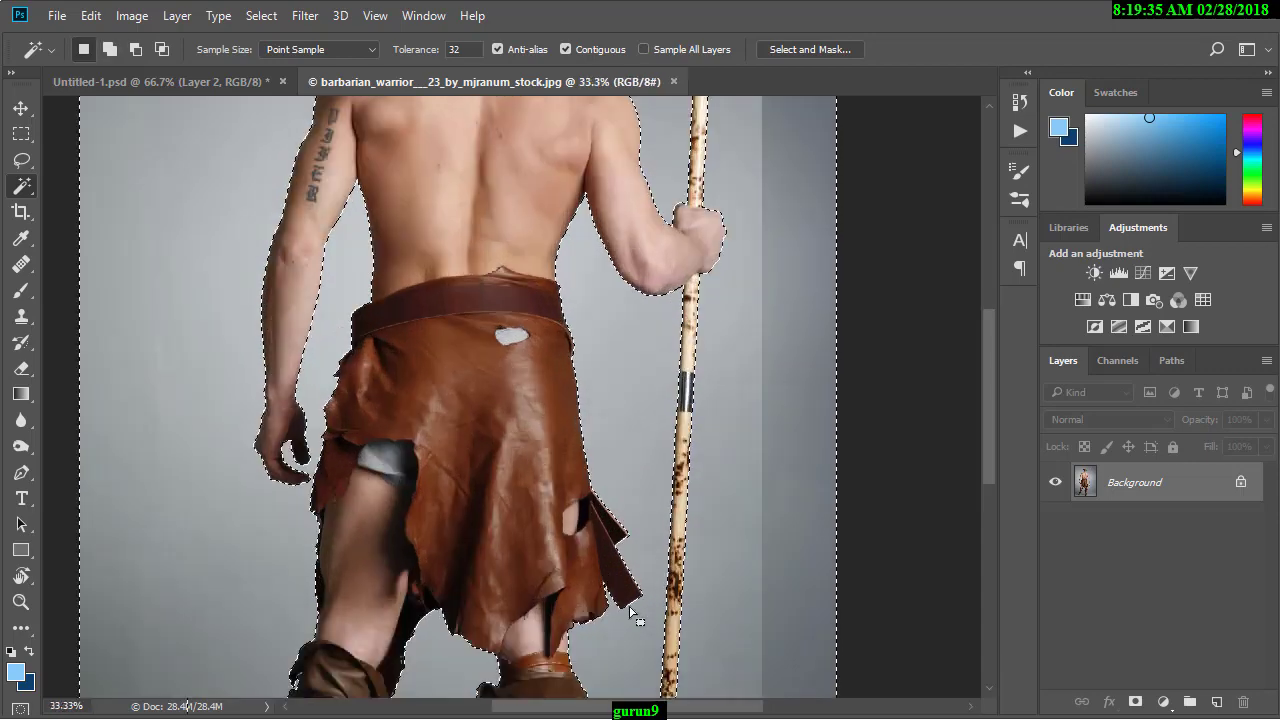
drag(609, 634, 623, 214)
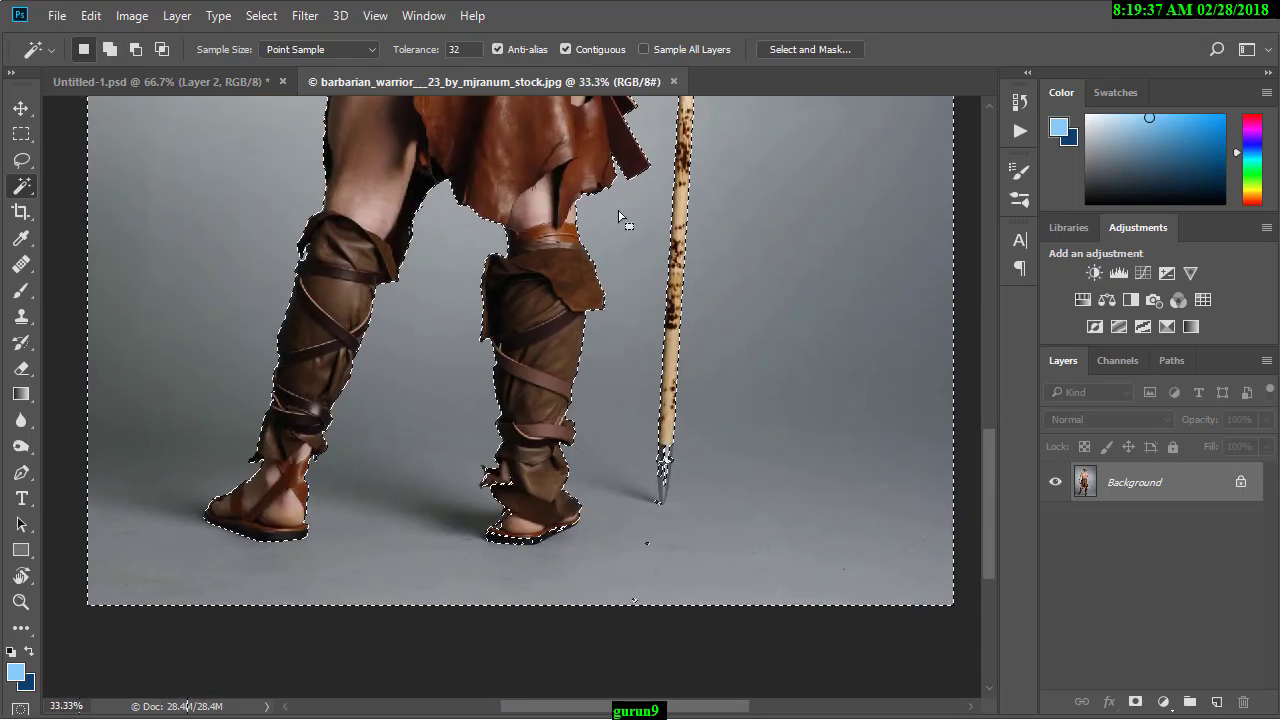
right_click(22, 188)
click(110, 183)
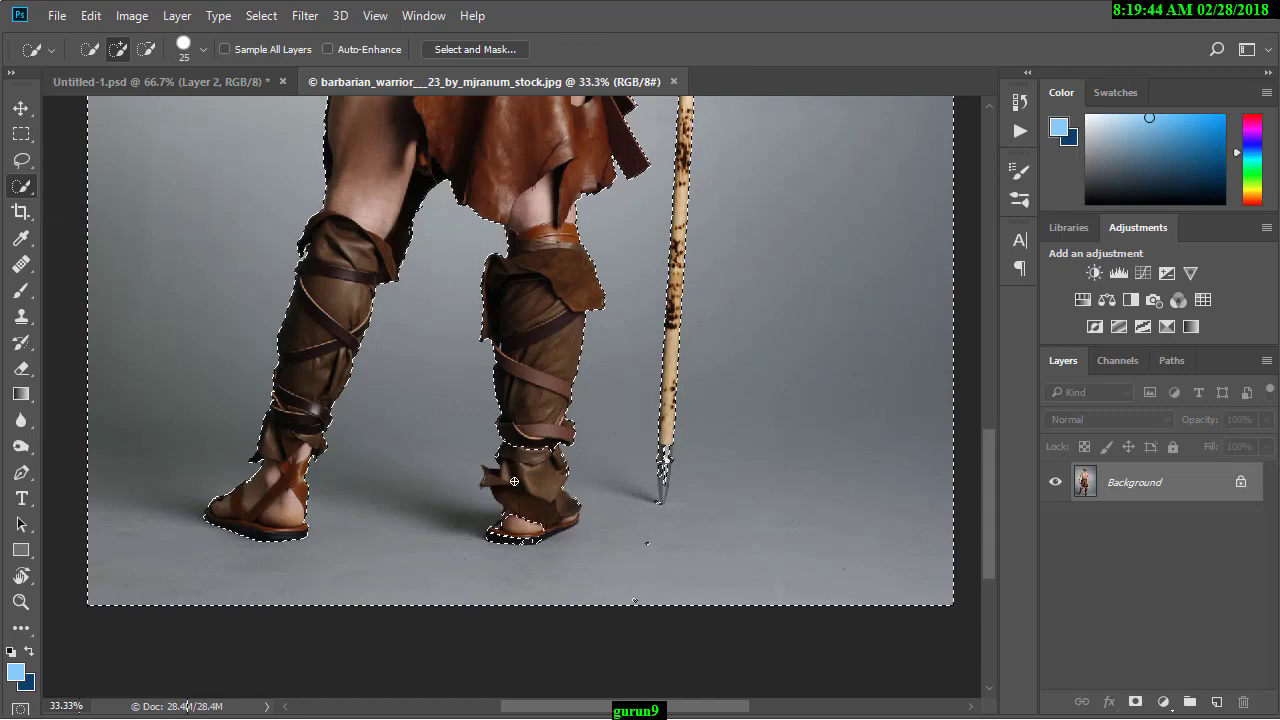
key(alt)
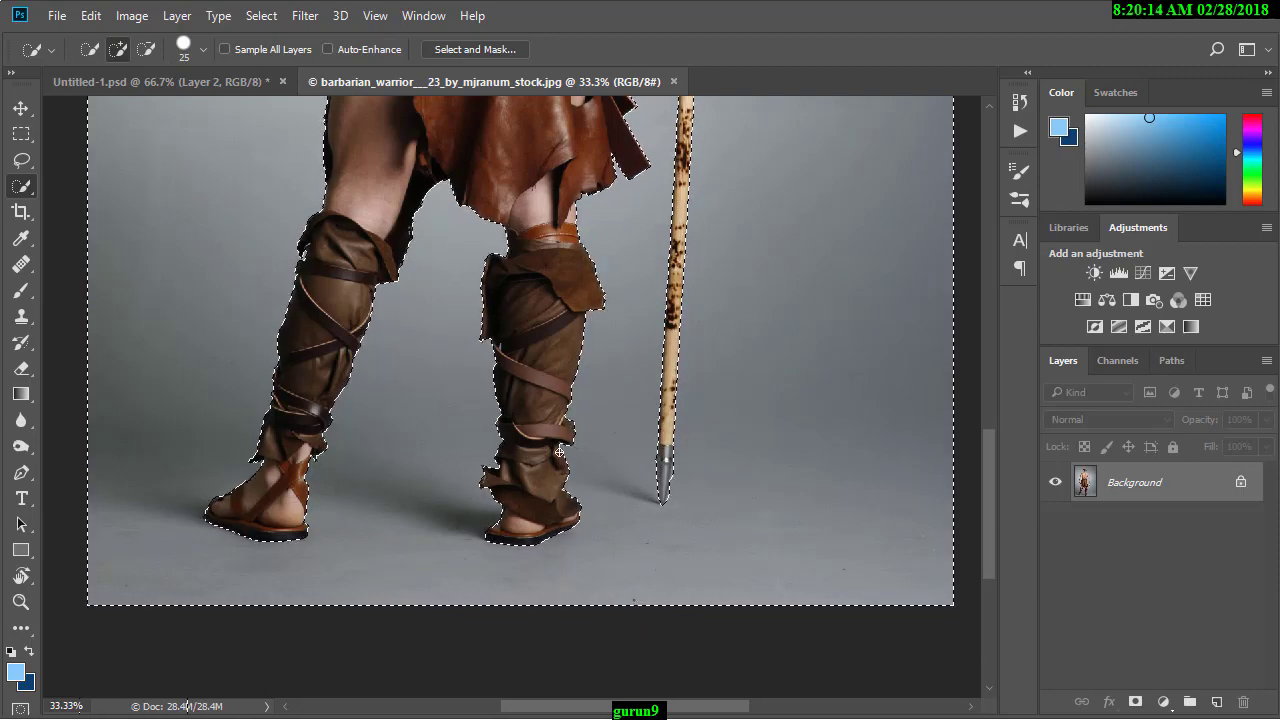
scroll(543, 680, up, 5)
drag(473, 640, 469, 647)
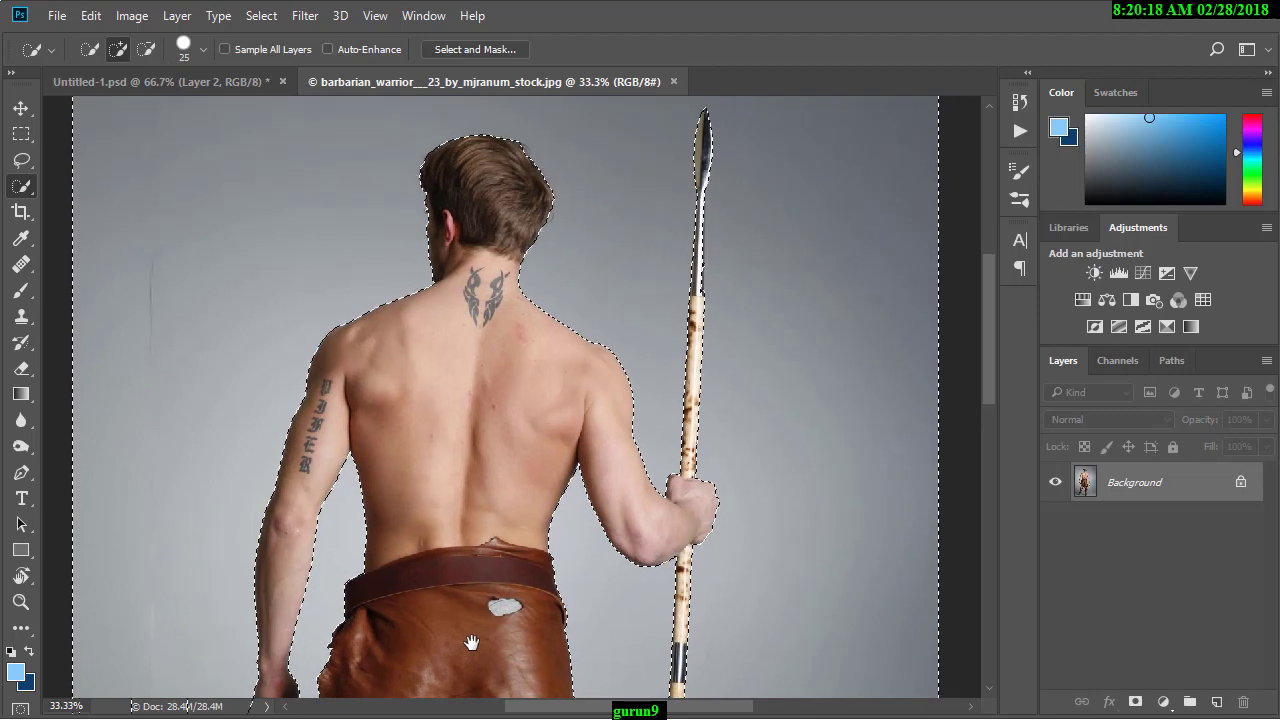
Step: Convert the background to Layer 0, mask out the backdrop, and make Layer 0 copy with the mask applied
double_click(1203, 497)
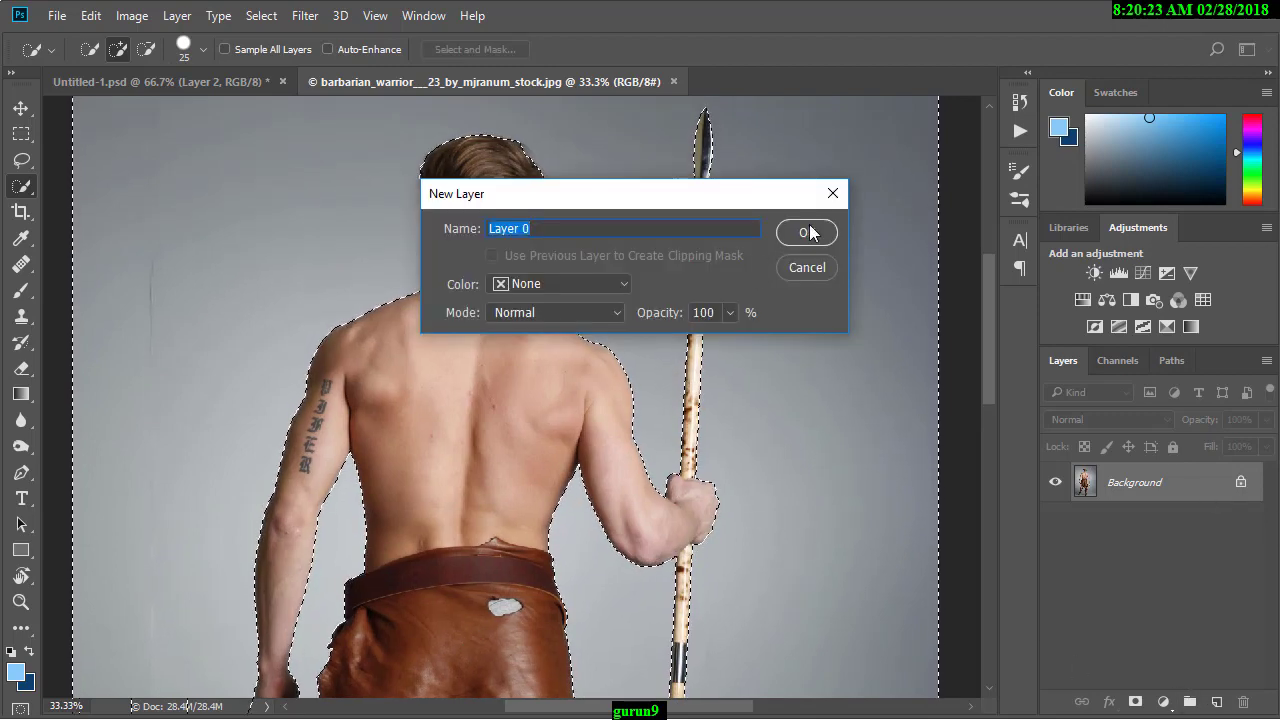
click(812, 228)
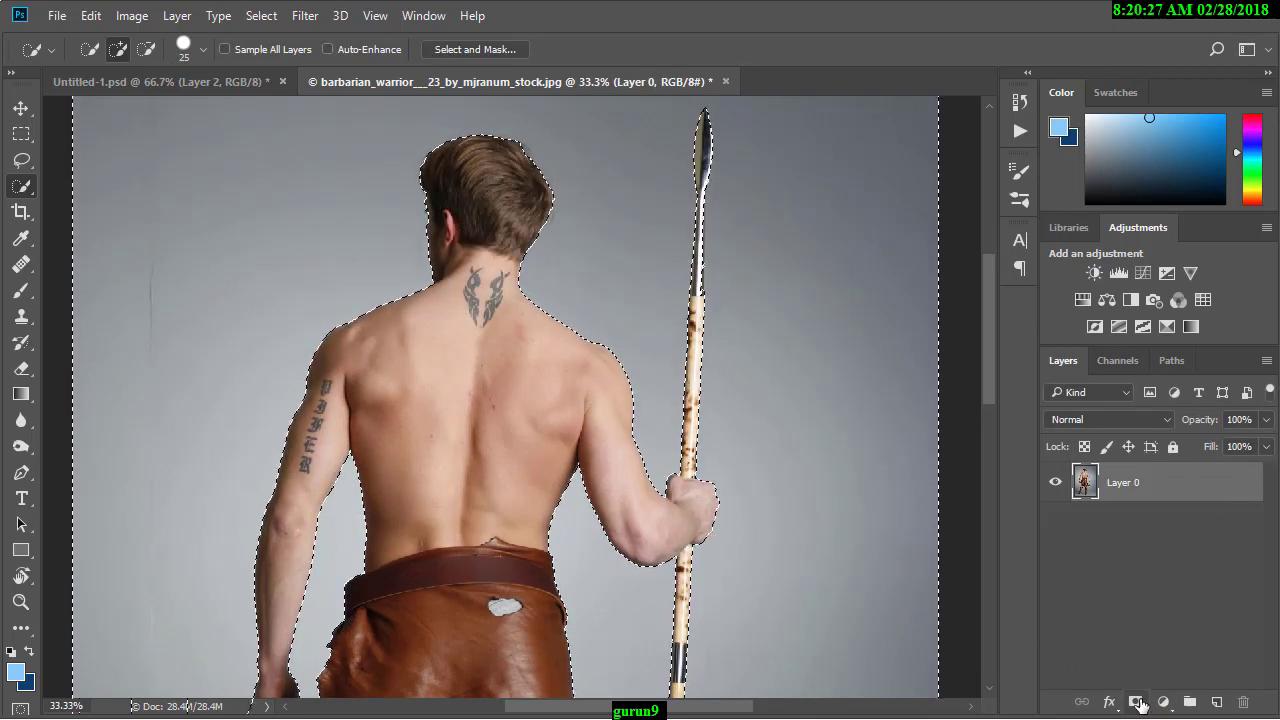
click(1137, 703)
key(ctrl+i)
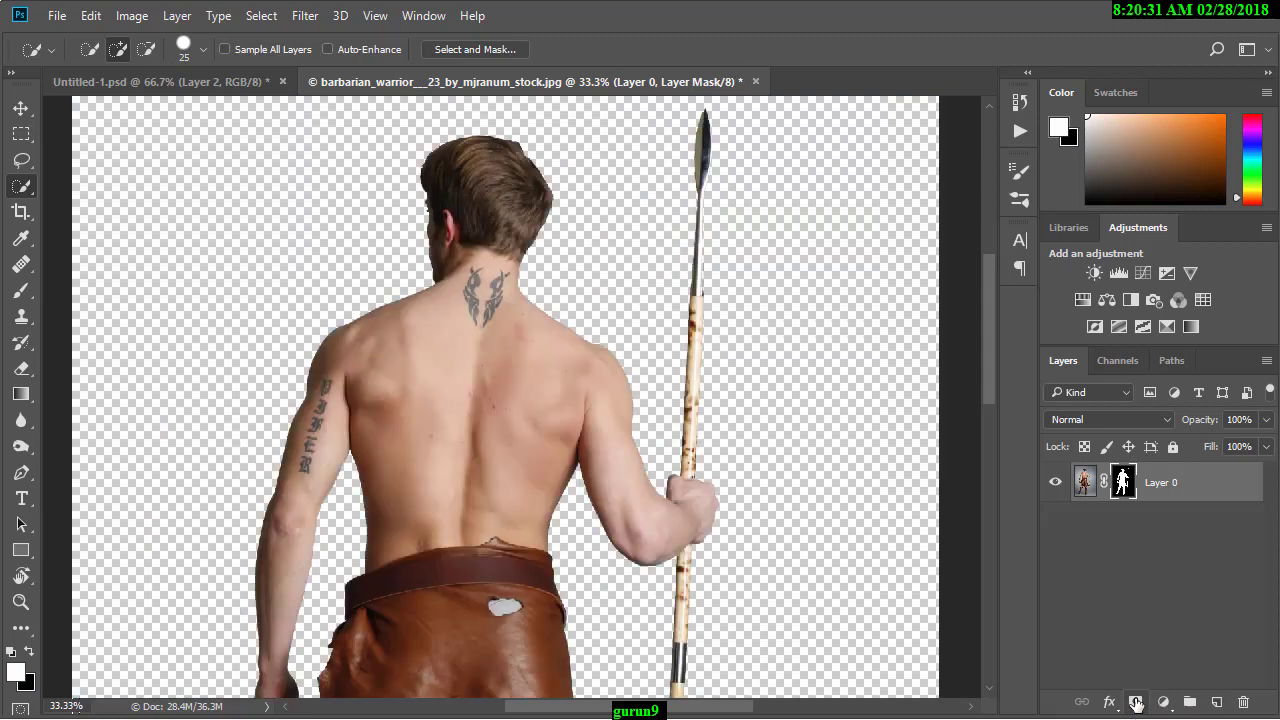
key(v)
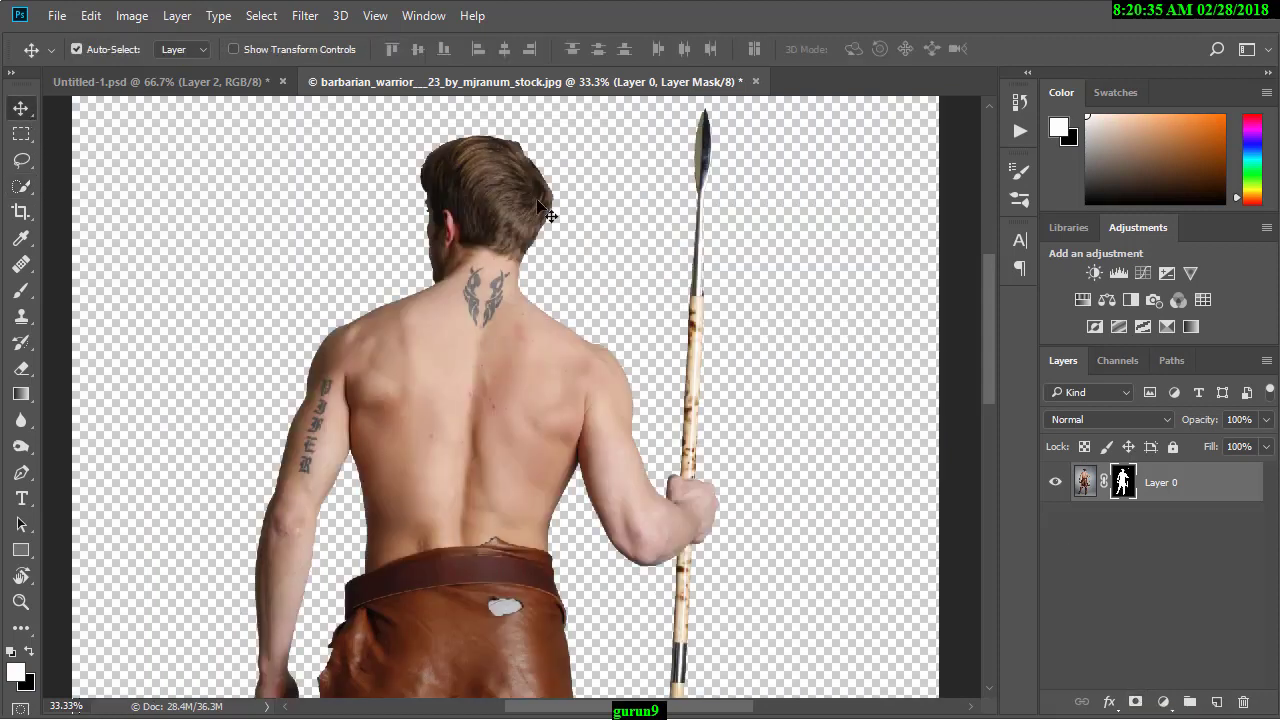
mouse_move(1189, 502)
mouse_down()
mouse_move(1216, 702)
mouse_move(1243, 702)
mouse_up()
click(574, 294)
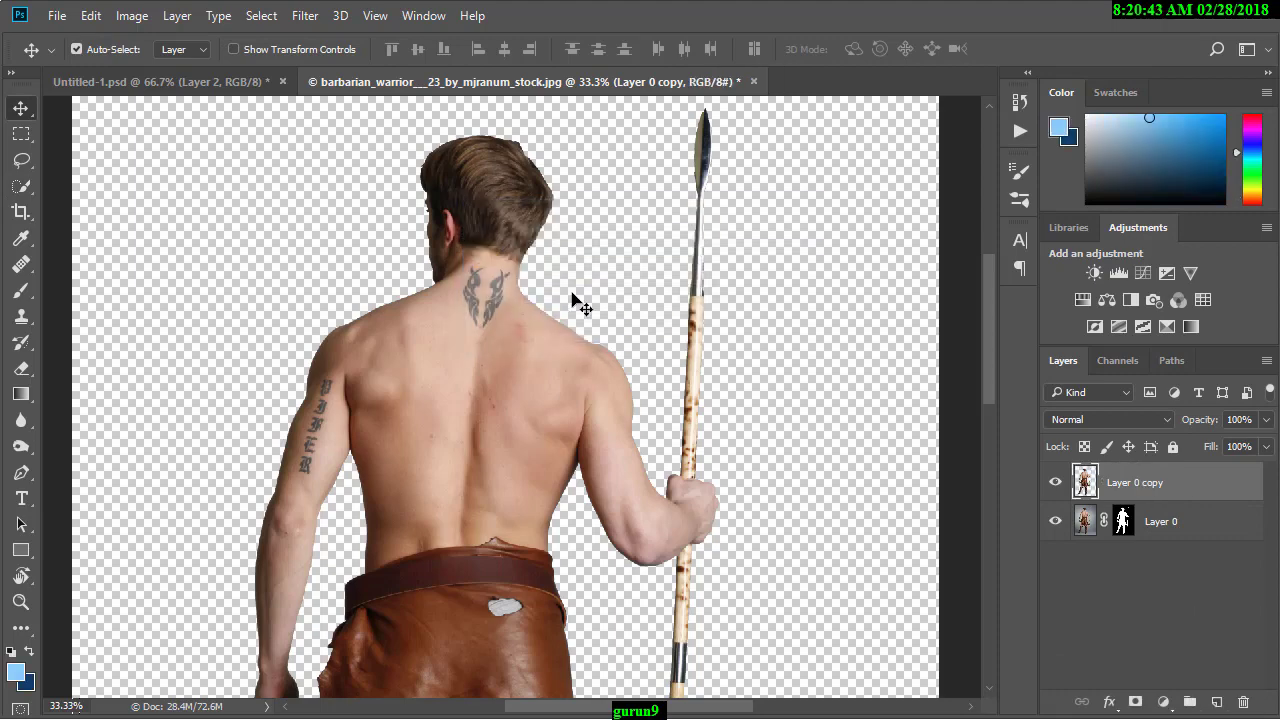
Step: Load the warrior cut-out as a 1-pixel feathered selection, then return to Untitled-1
ctrl+click(1075, 482)
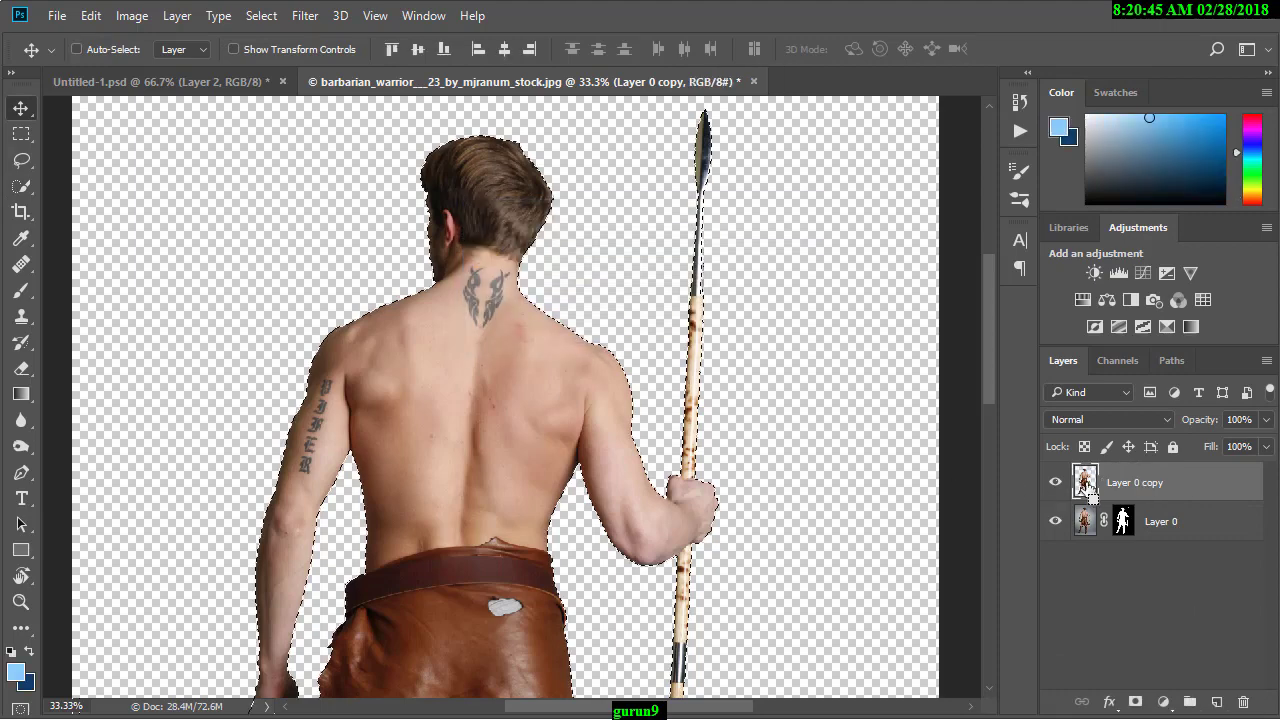
click(21, 162)
right_click(441, 372)
click(475, 358)
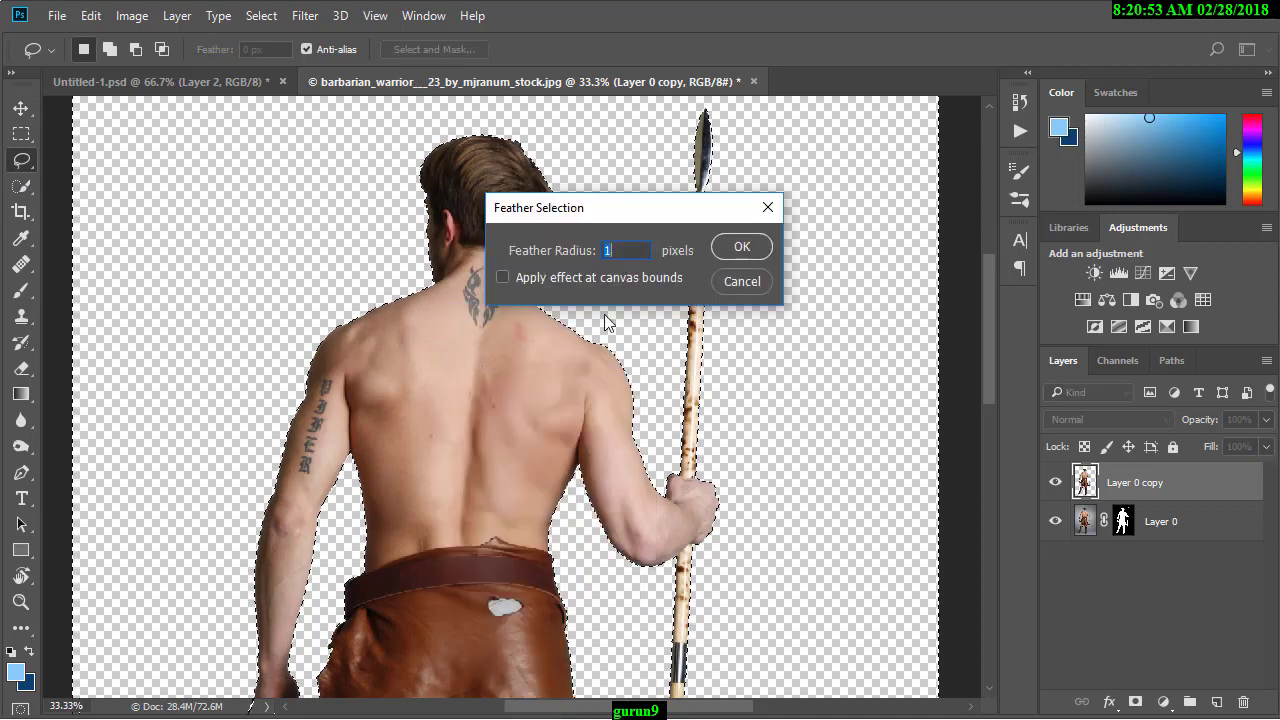
click(725, 247)
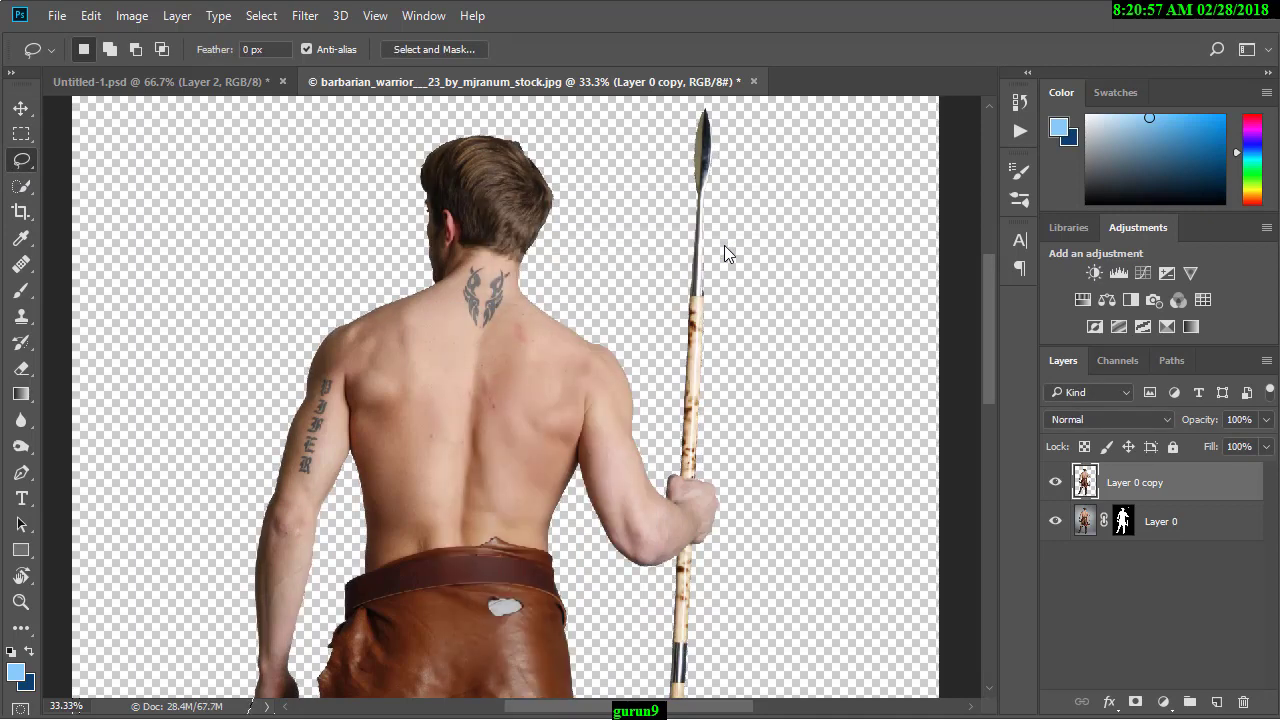
key(ctrl+minus)
key(ctrl+minus)
key(ctrl+minus)
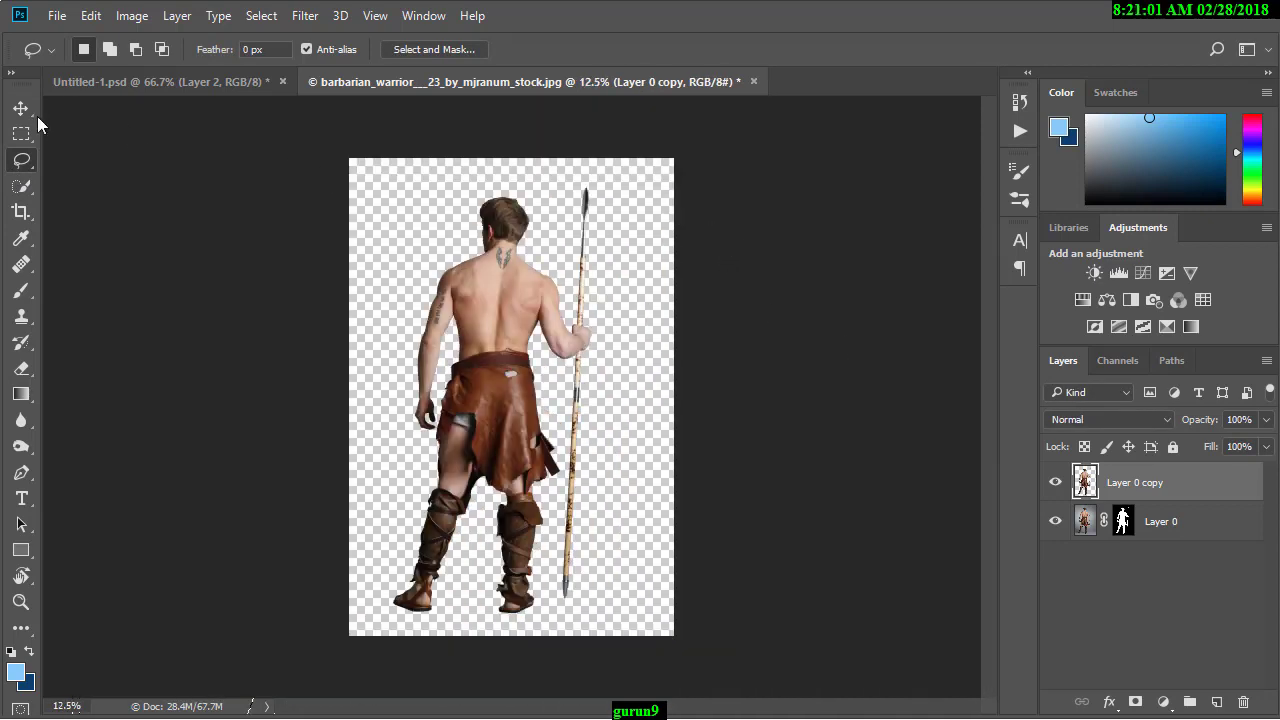
click(21, 108)
click(225, 81)
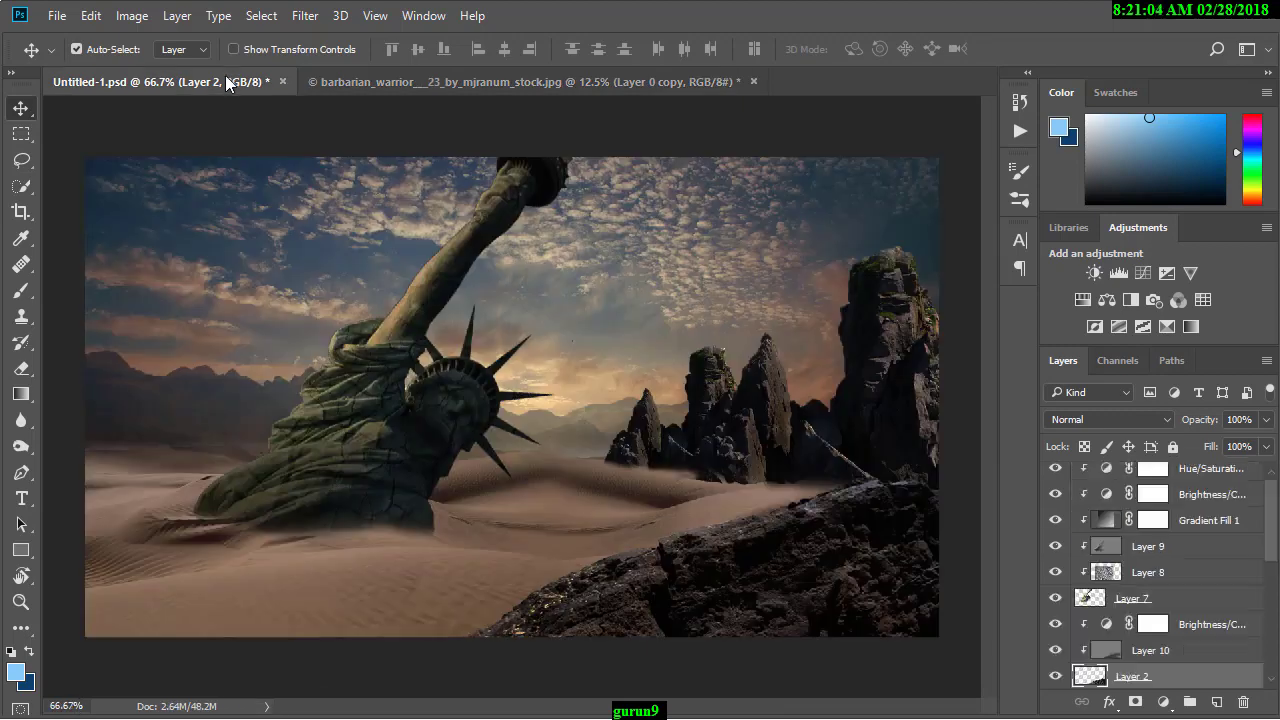
Step: Bring the cut-out warrior into the desert composite and shrink him over the scene
click(1212, 479)
click(722, 80)
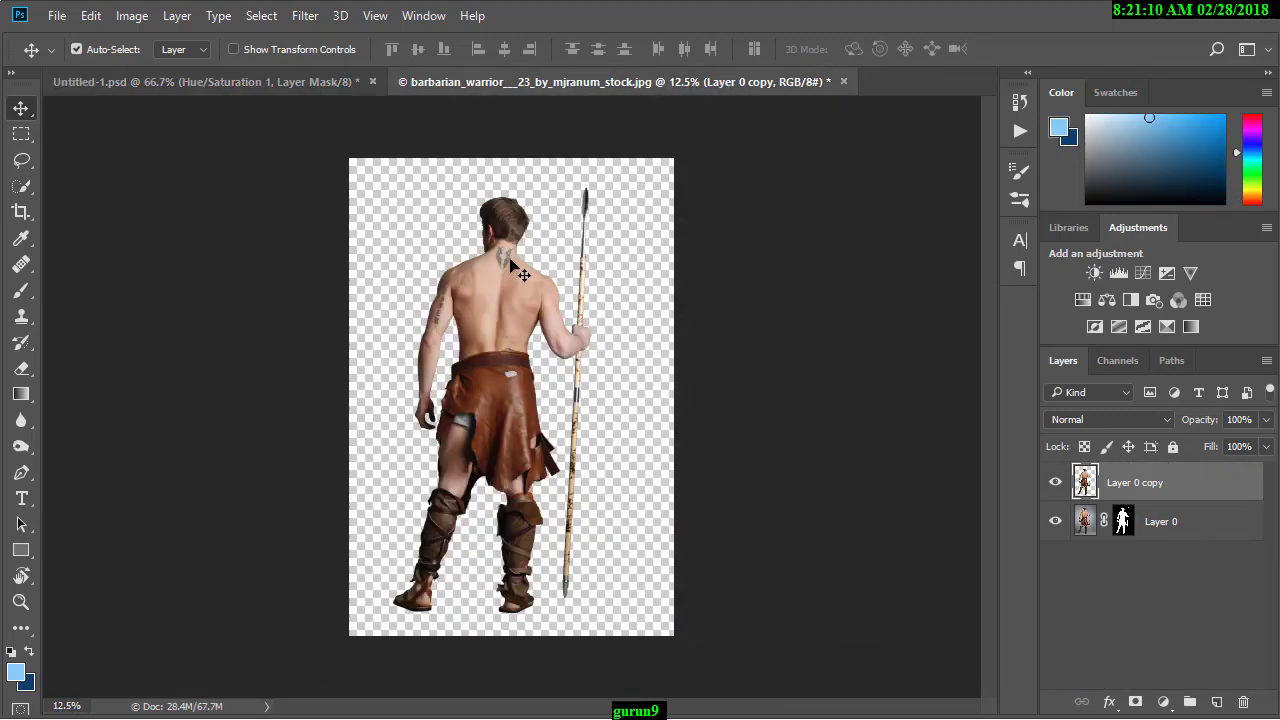
mouse_move(515, 265)
mouse_down()
mouse_move(556, 334)
mouse_move(644, 341)
mouse_up()
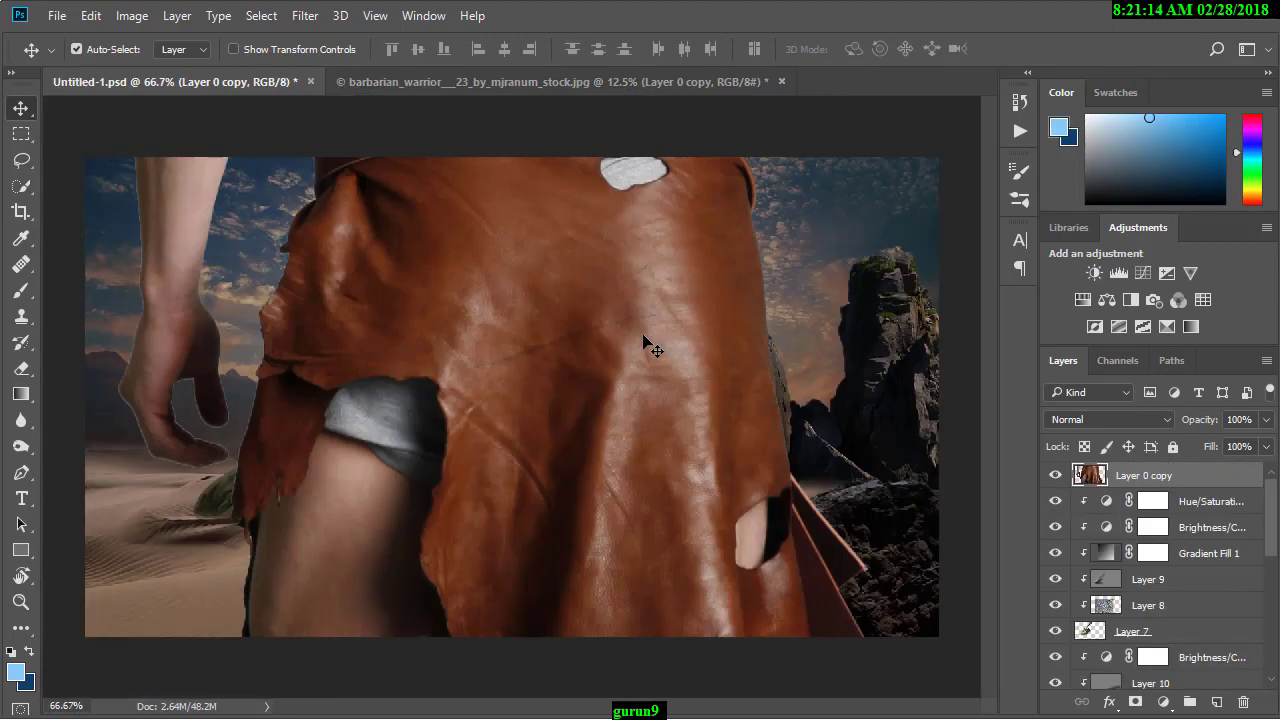
key(ctrl+minus)
key(ctrl+minus)
key(ctrl+minus)
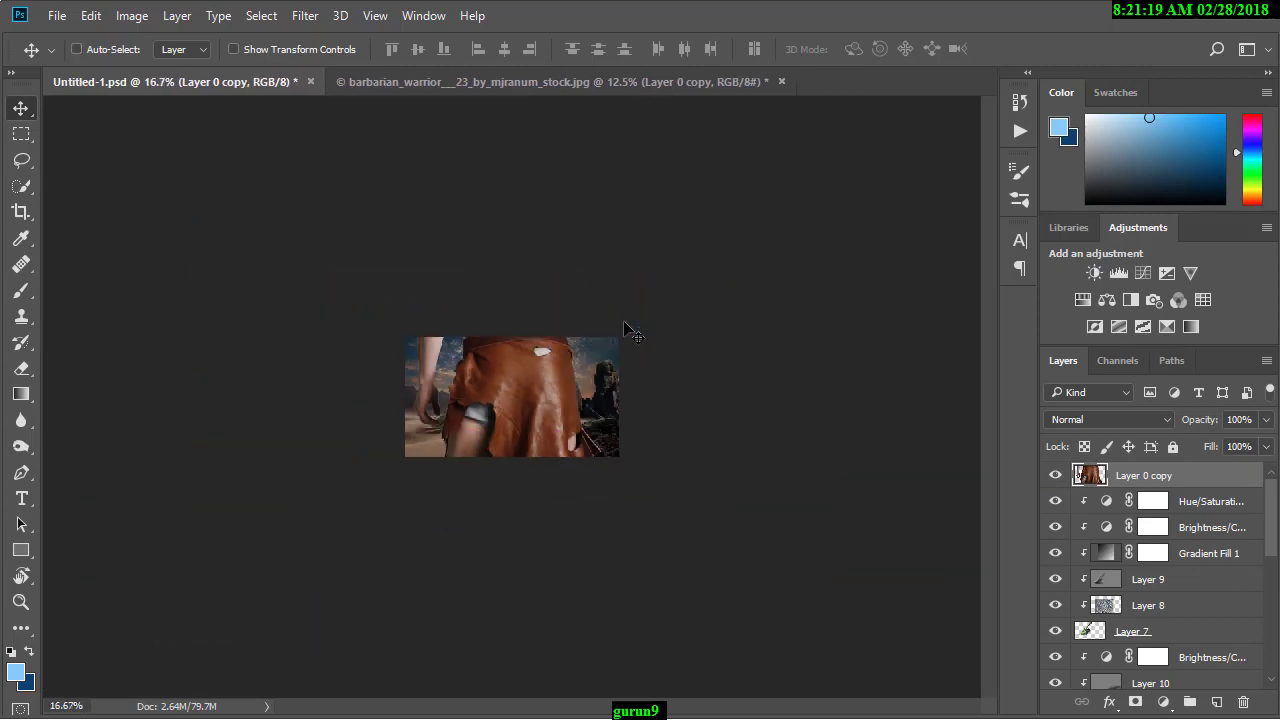
key(ctrl+t)
drag(751, 97, 480, 526)
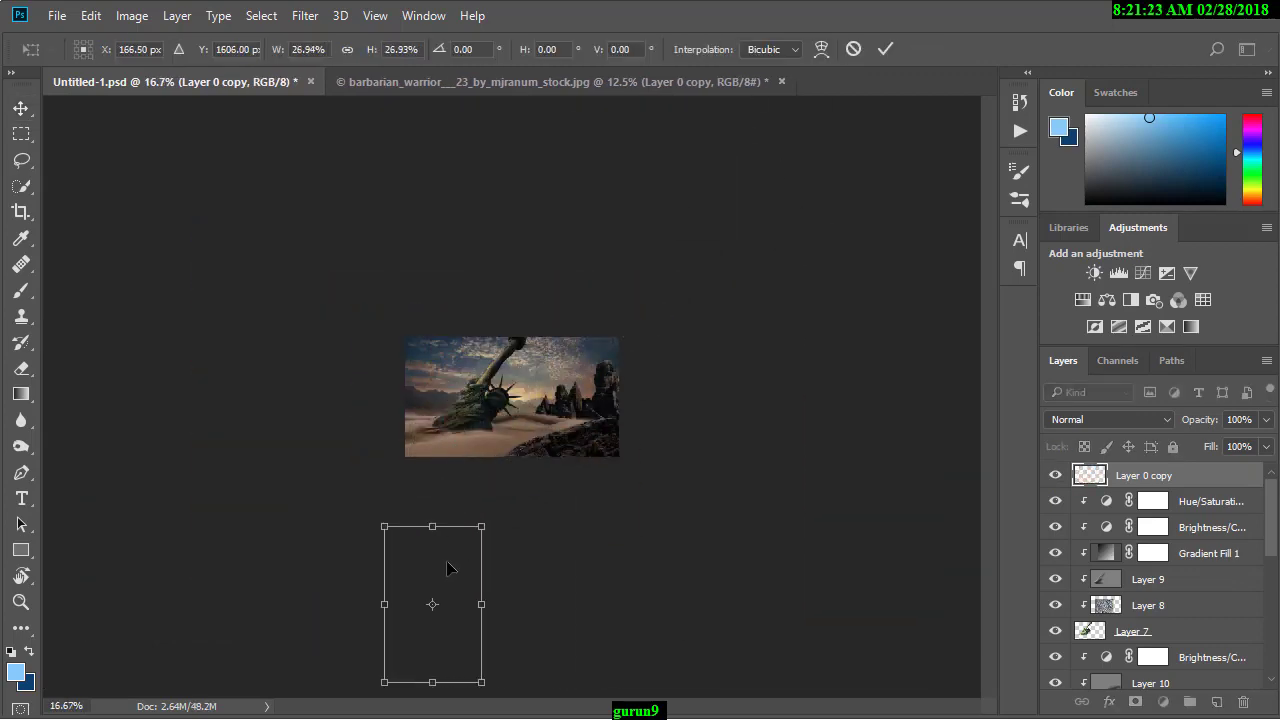
drag(431, 606, 574, 389)
mouse_move(623, 309)
mouse_down()
mouse_move(579, 369)
mouse_move(775, 380)
mouse_up()
key(Return)
Step: Scale the warrior to about 85% and set him down on the foreground rock
key(ctrl+plus)
key(ctrl+plus)
key(ctrl+plus)
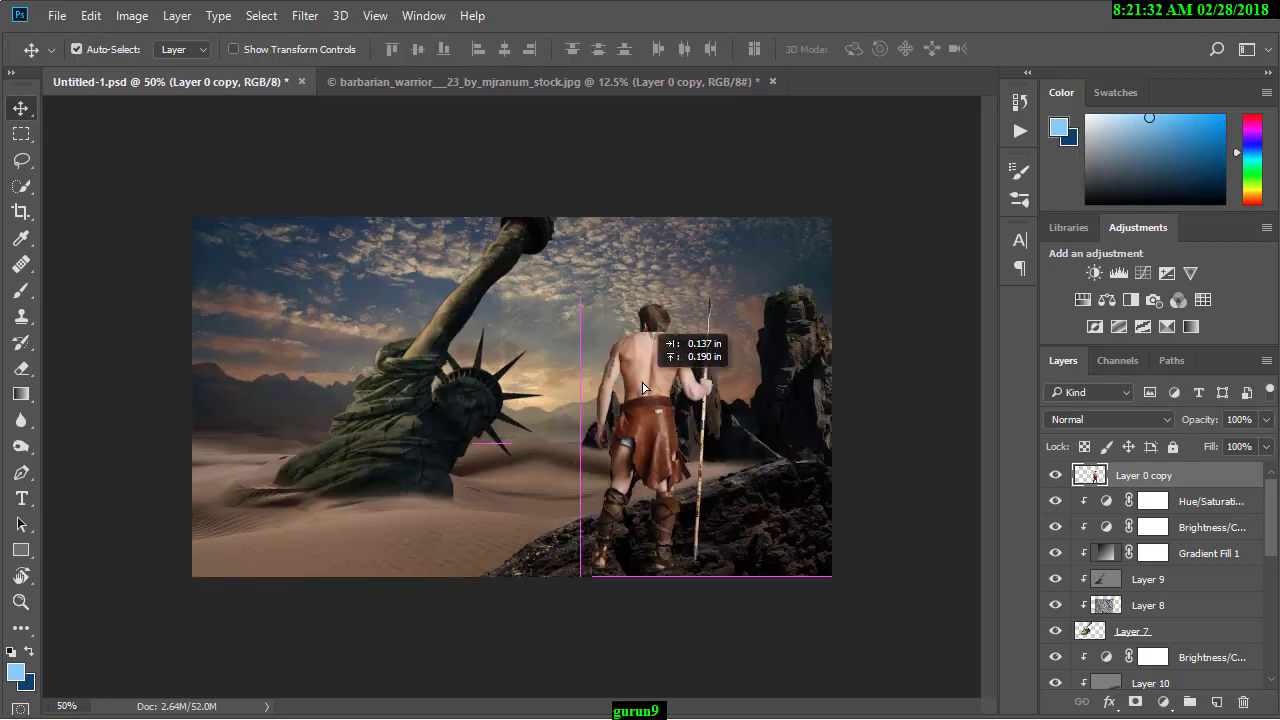
key(ctrl+t)
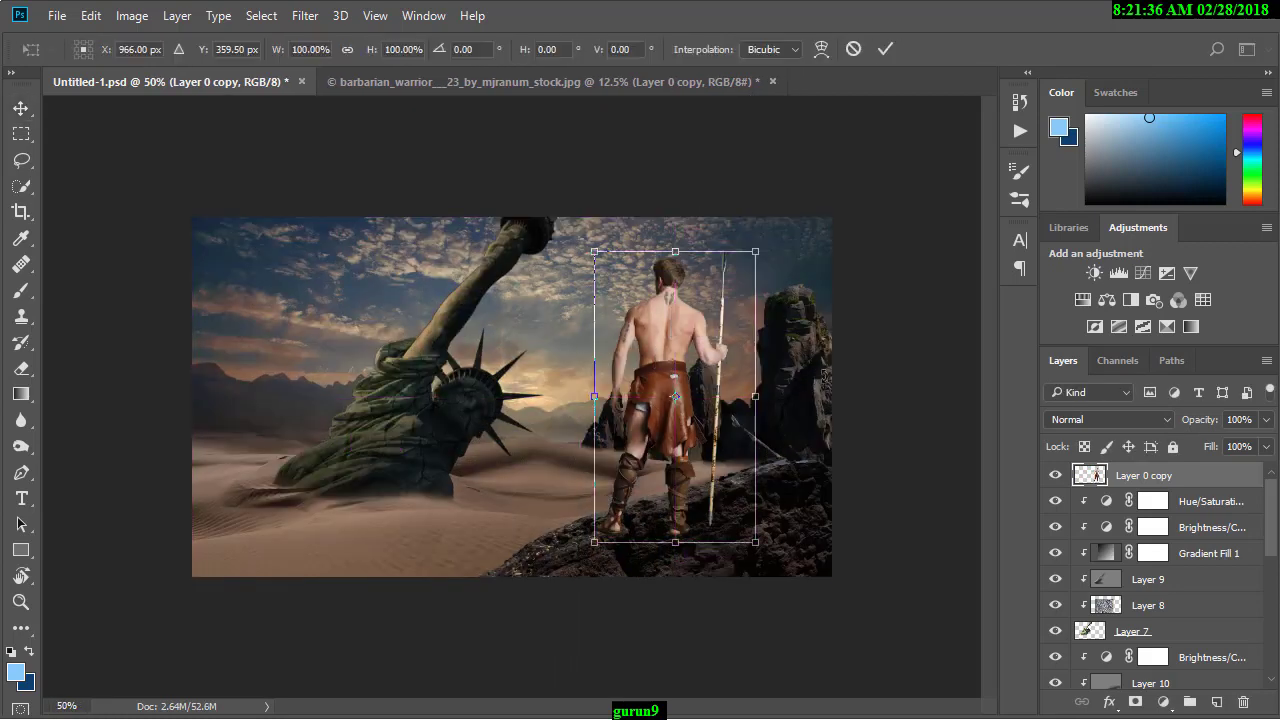
drag(759, 243, 744, 272)
drag(682, 394, 692, 405)
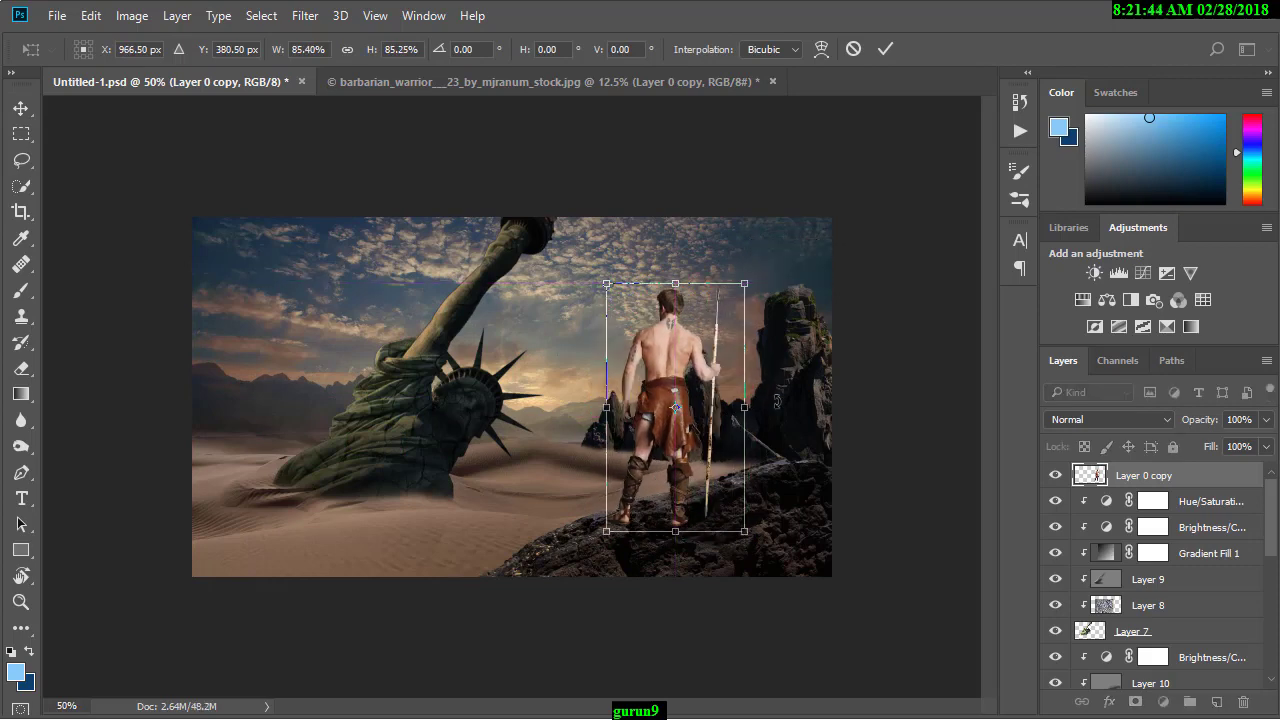
key(Return)
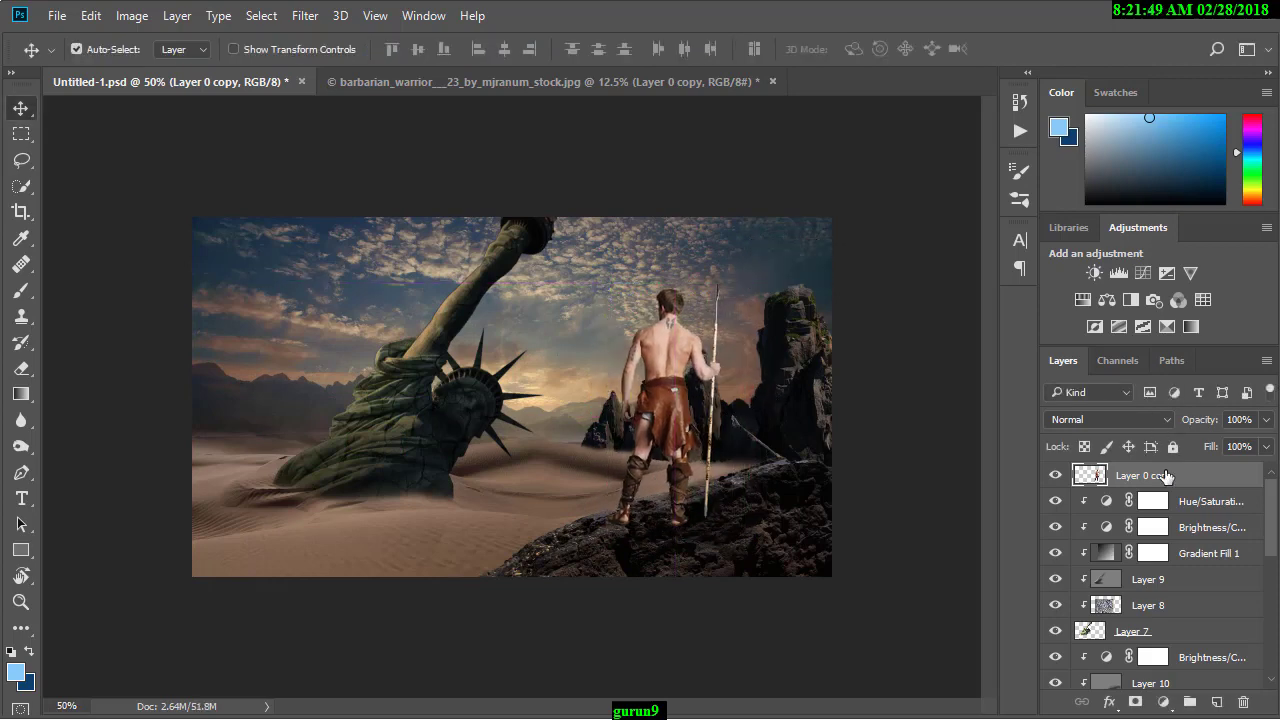
key(ctrl+plus)
key(ctrl+plus)
drag(880, 384, 590, 296)
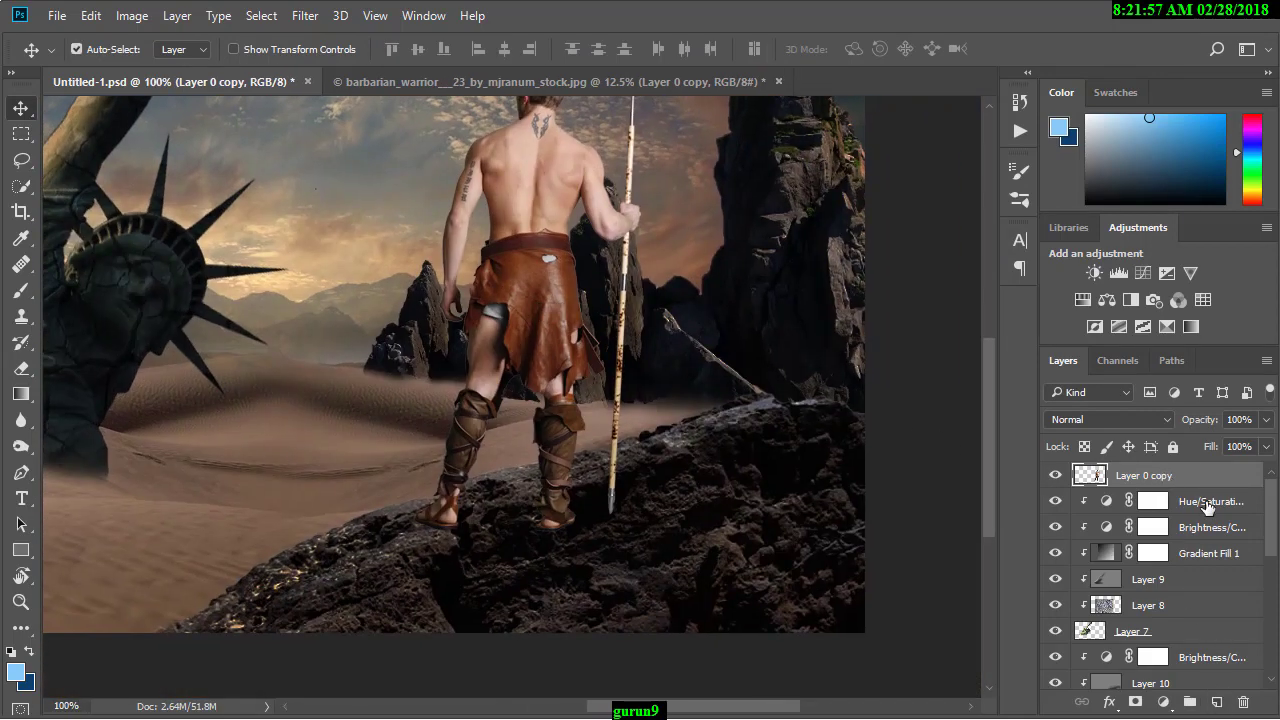
Step: On a new layer, draw a triangular Polygonal Lasso selection from the warrior's foot to below the rock
ctrl+click(1217, 702)
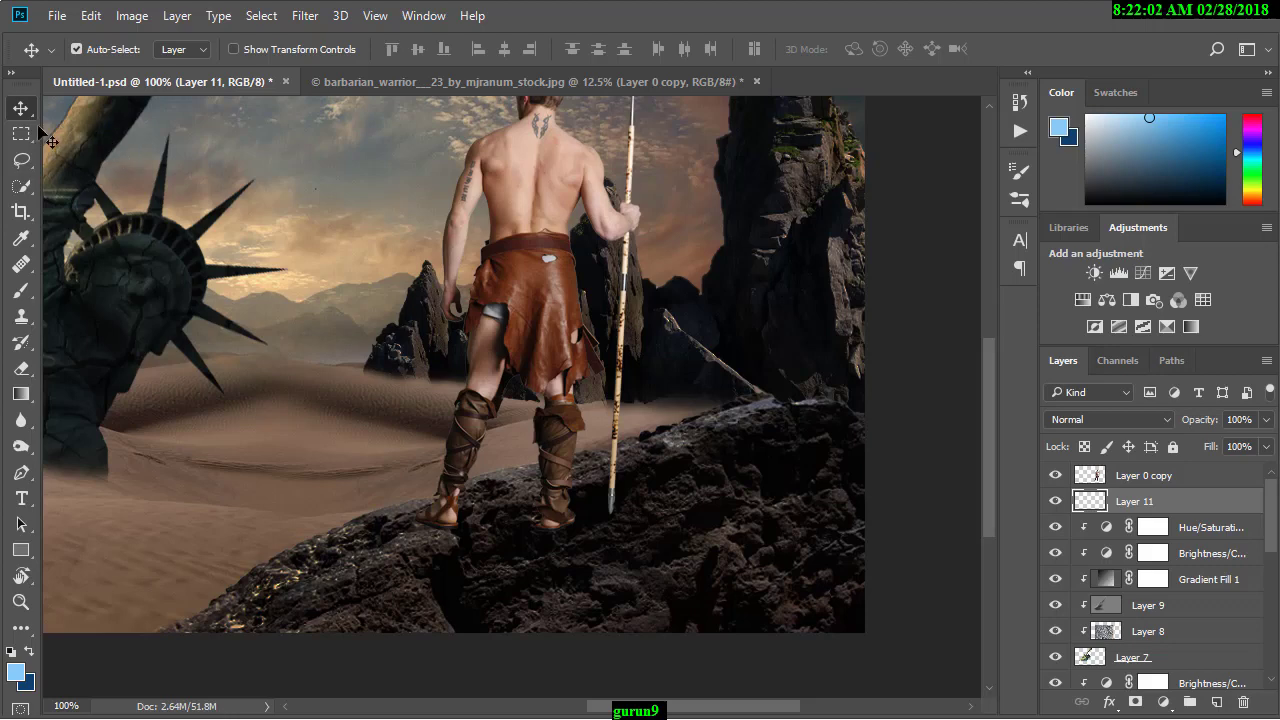
click(21, 160)
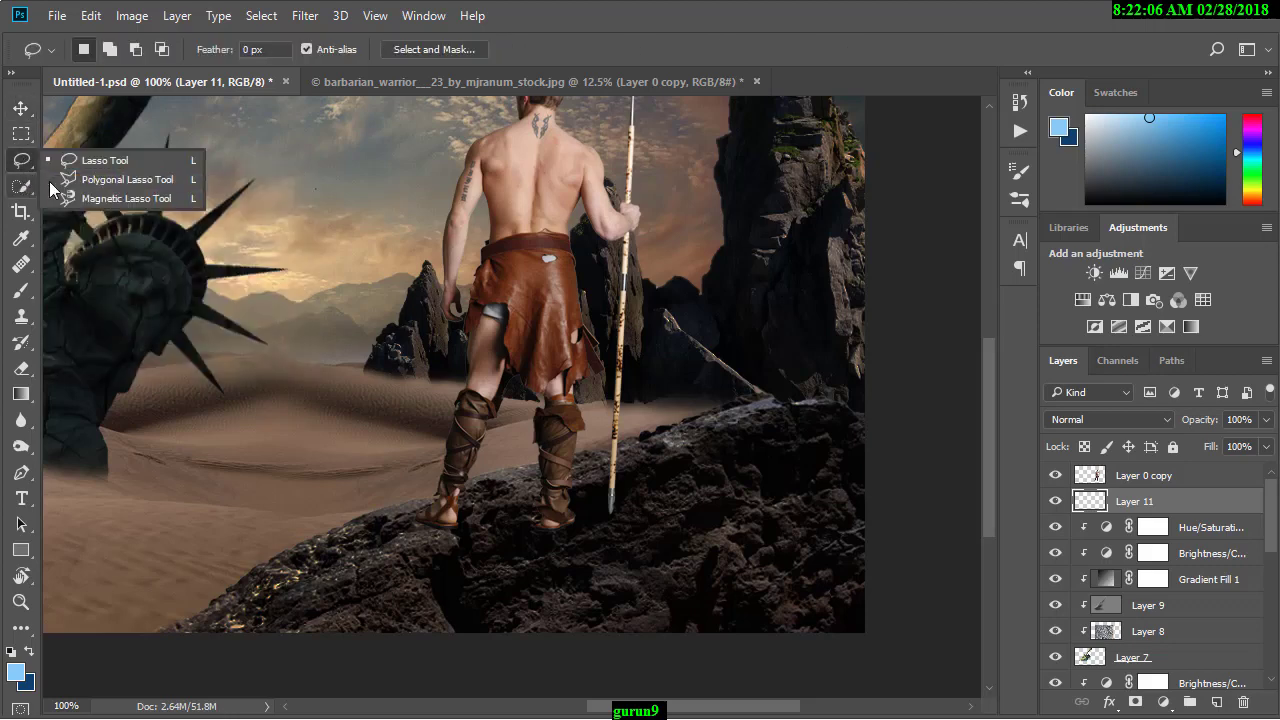
click(49, 181)
click(414, 520)
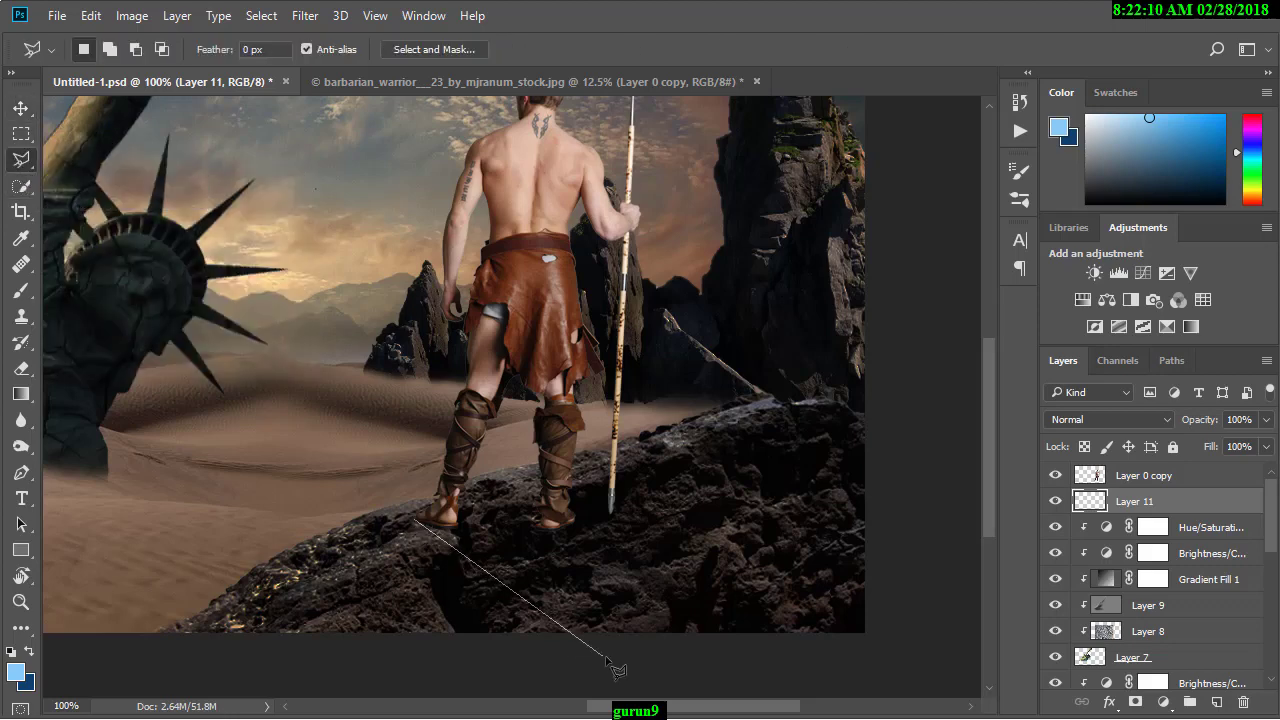
double_click(752, 683)
key(Return)
click(416, 521)
click(727, 667)
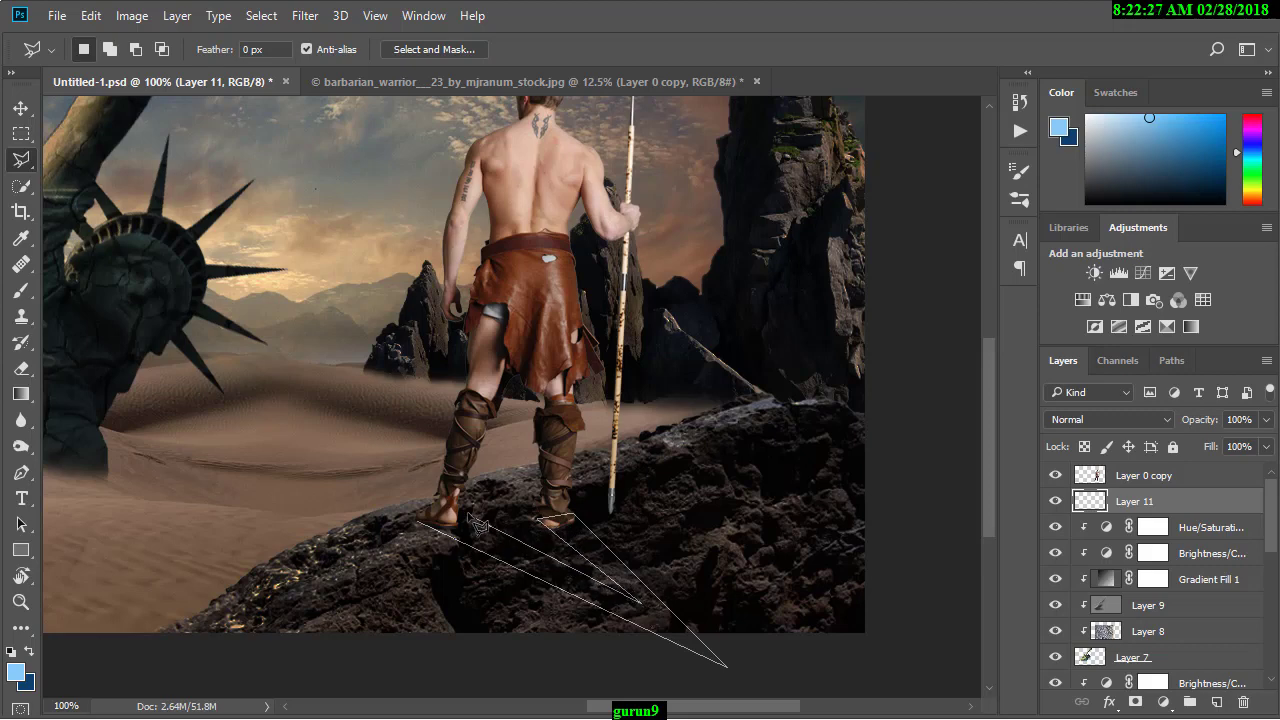
click(418, 523)
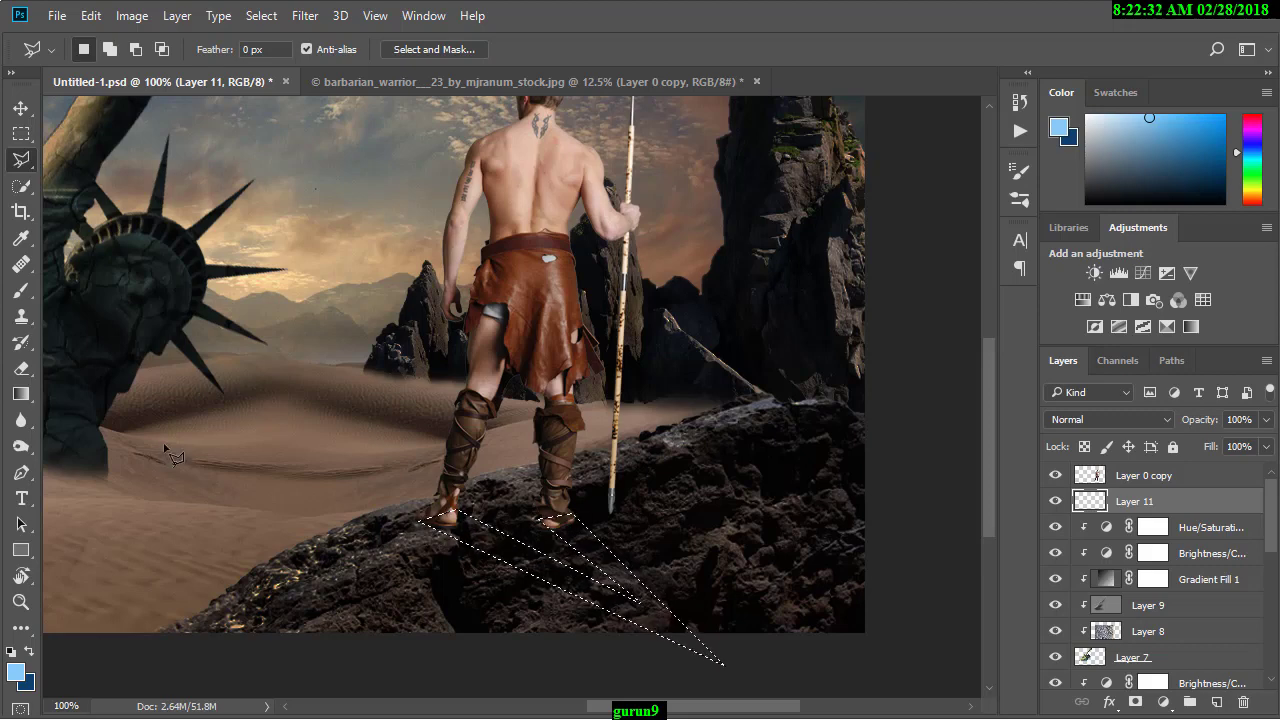
Step: Fill the triangular shadow selection with black using the Paint Bucket
drag(20, 393, 77, 423)
click(15, 672)
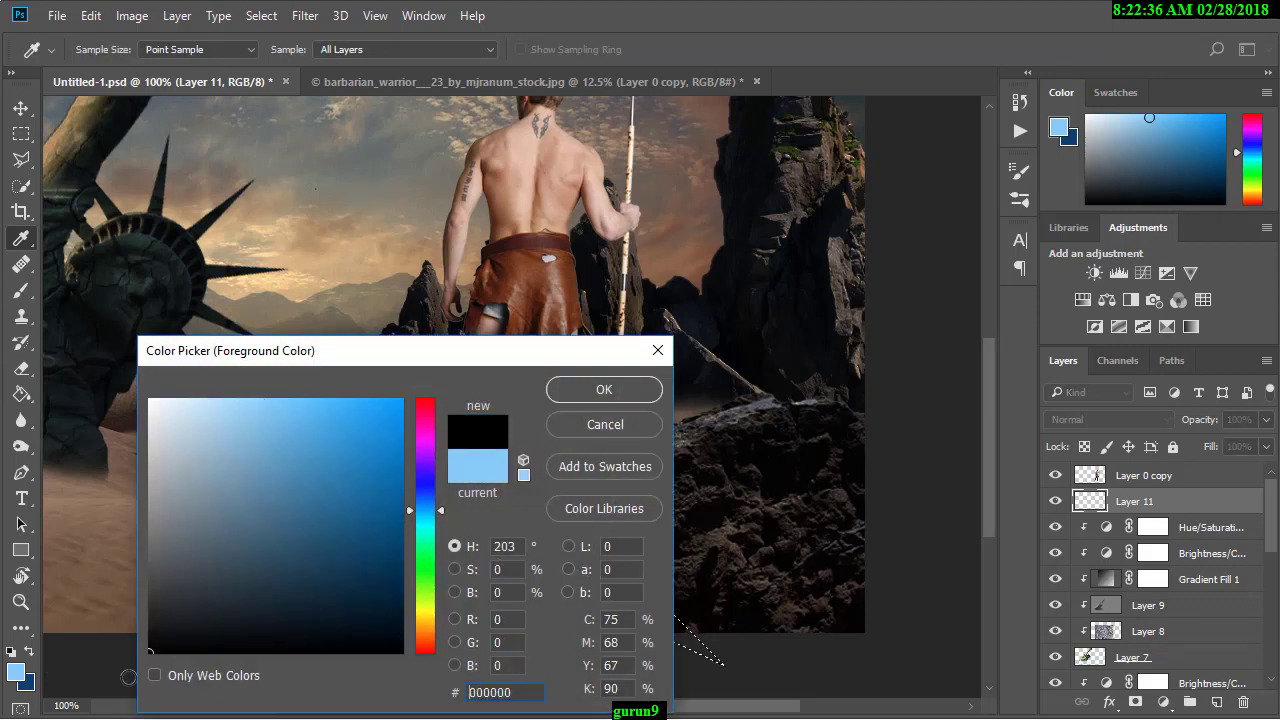
click(600, 389)
click(658, 632)
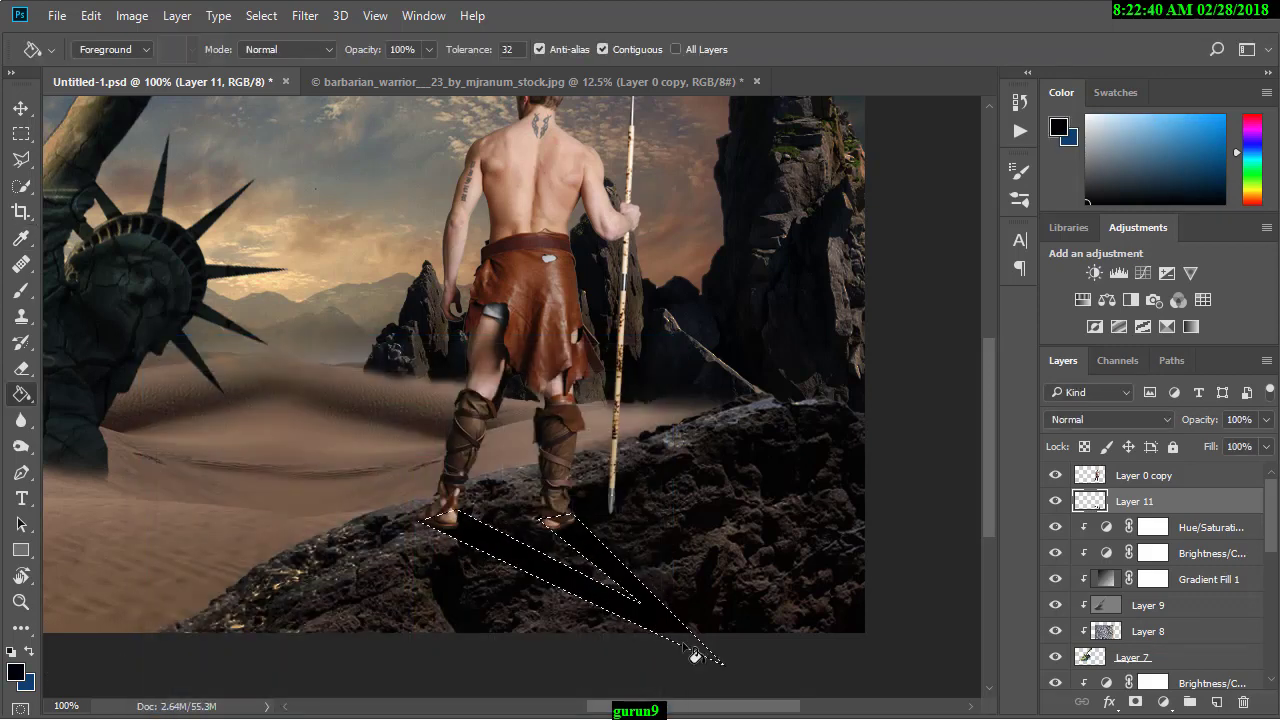
Step: Soften the shadow with Gaussian Blur and lower the layer opacity to 74%
click(309, 7)
mouse_move(316, 236)
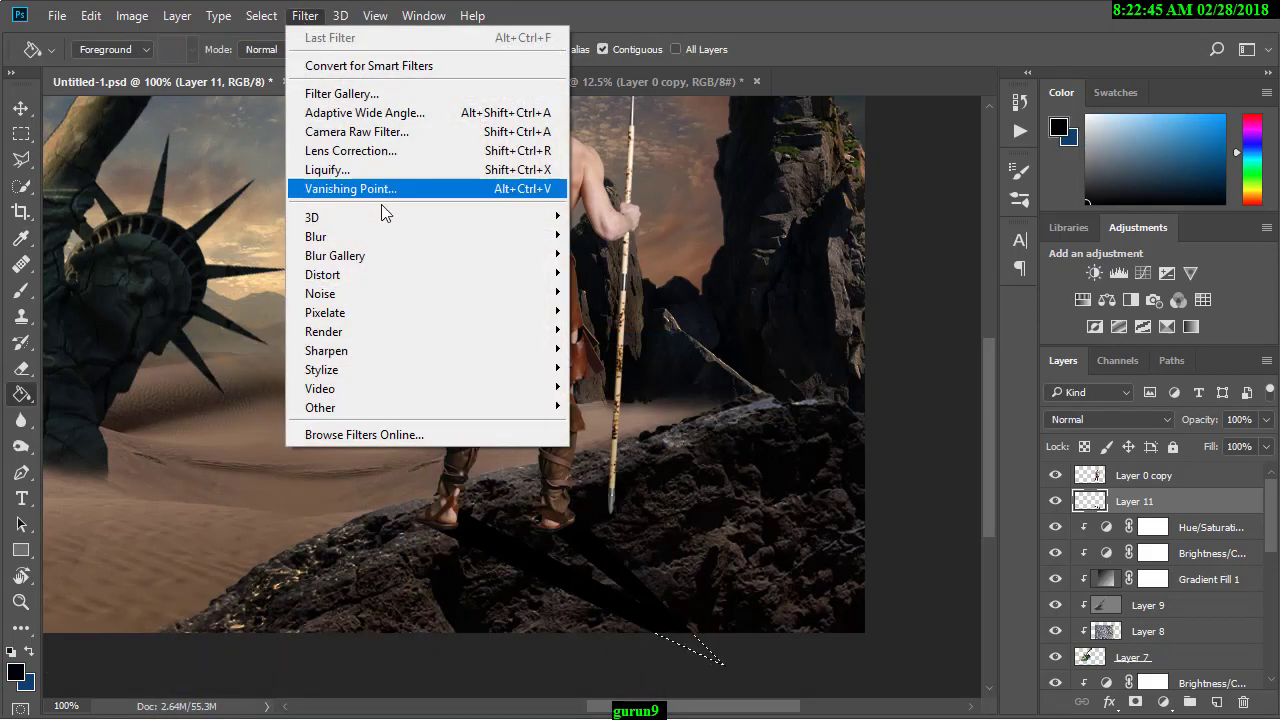
click(608, 311)
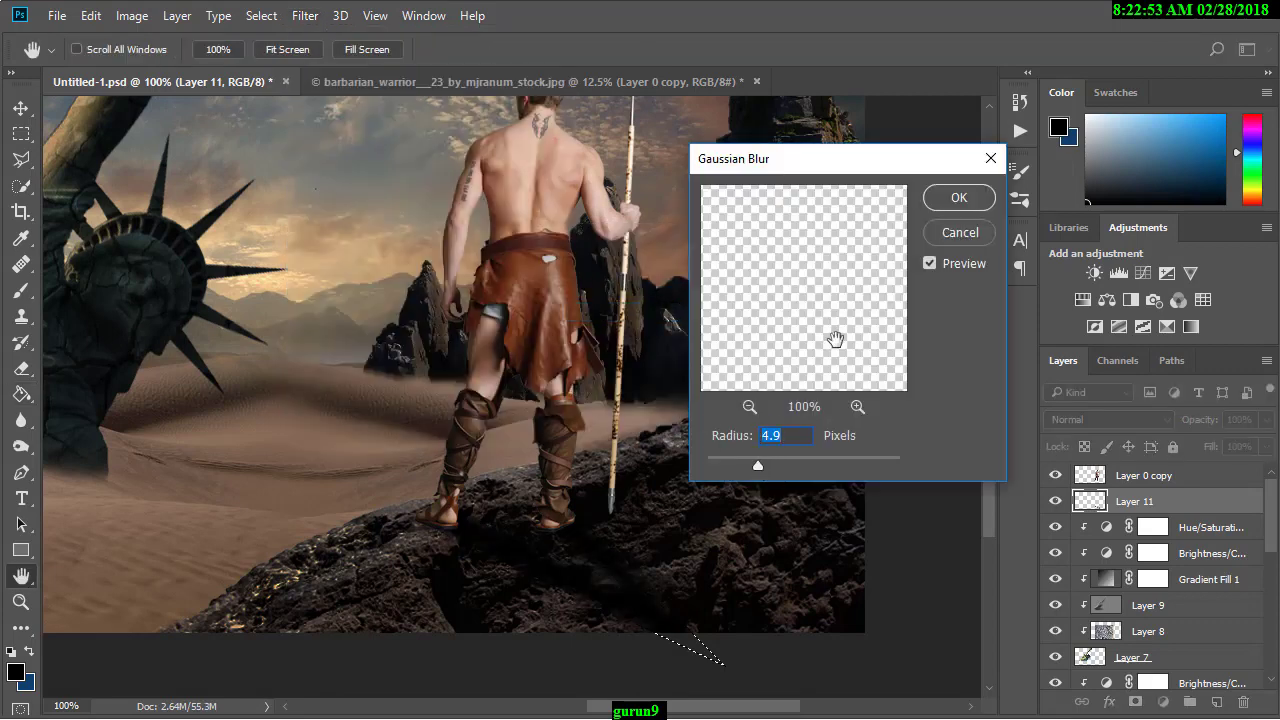
click(942, 200)
click(1267, 420)
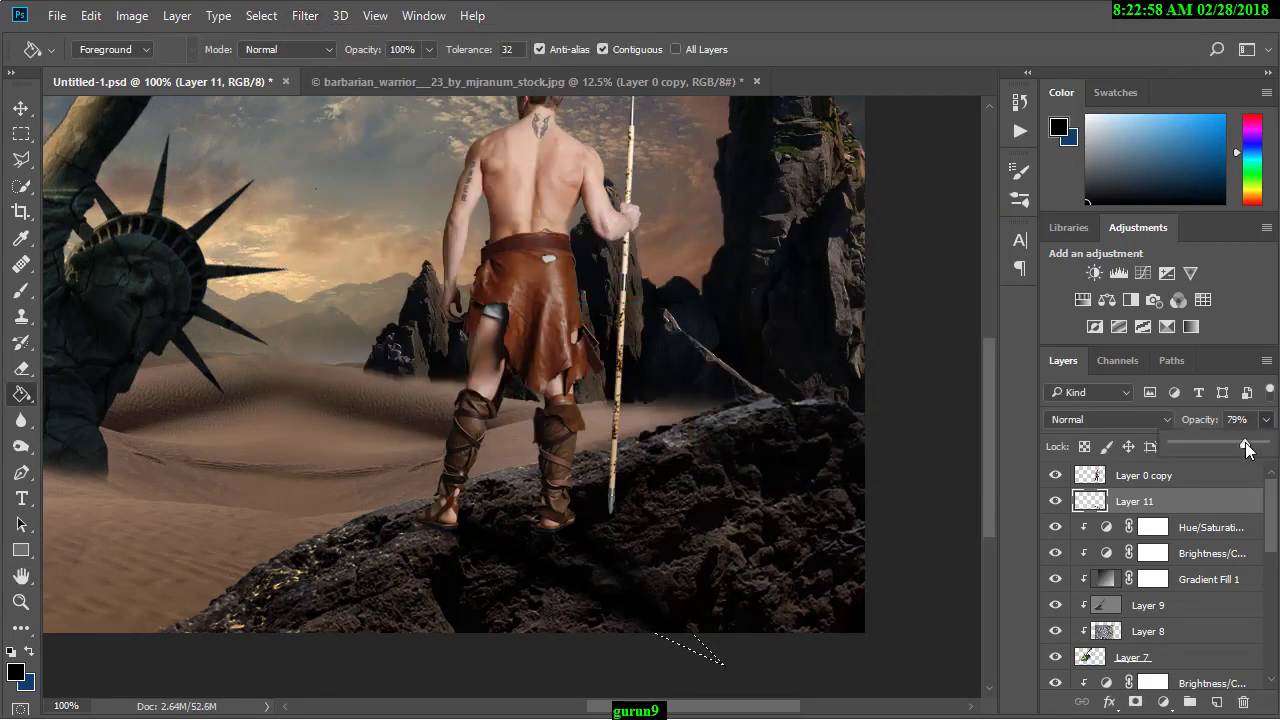
key(ctrl+minus)
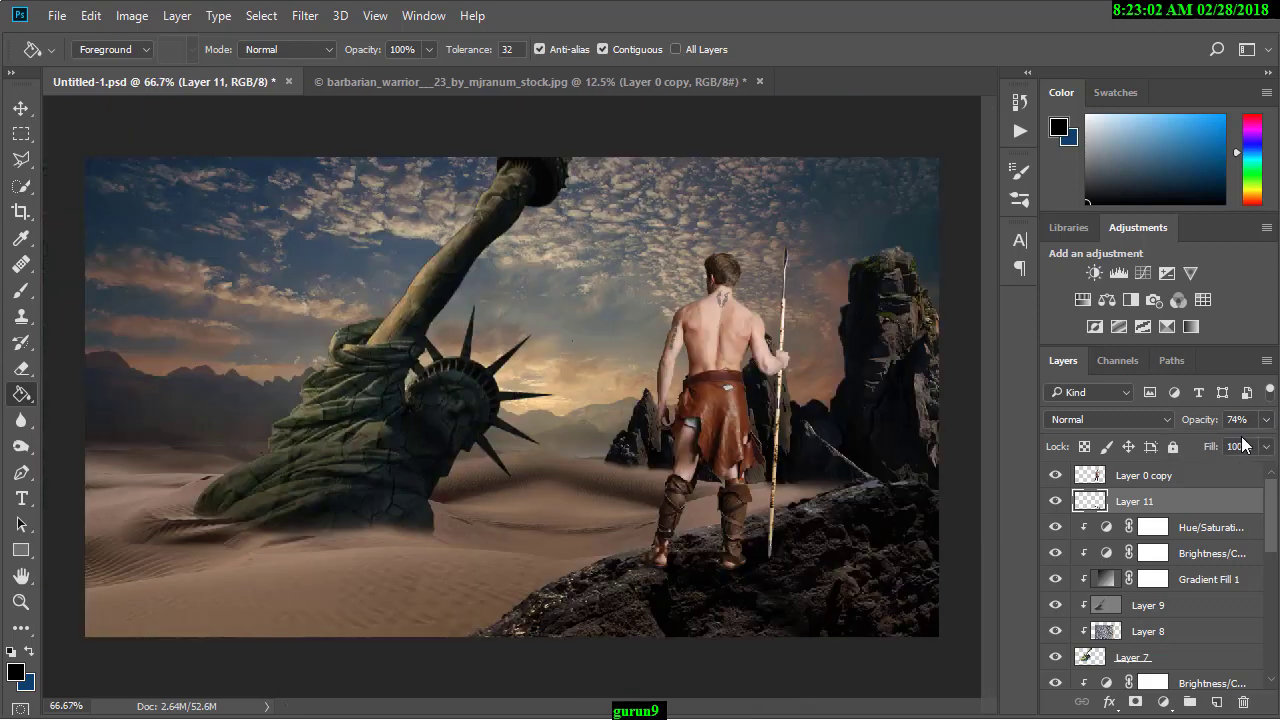
Step: Skew the shadow's far end leftward and lower its opacity to about 67%
key(ctrl+minus)
key(ctrl+plus)
key(ctrl+t)
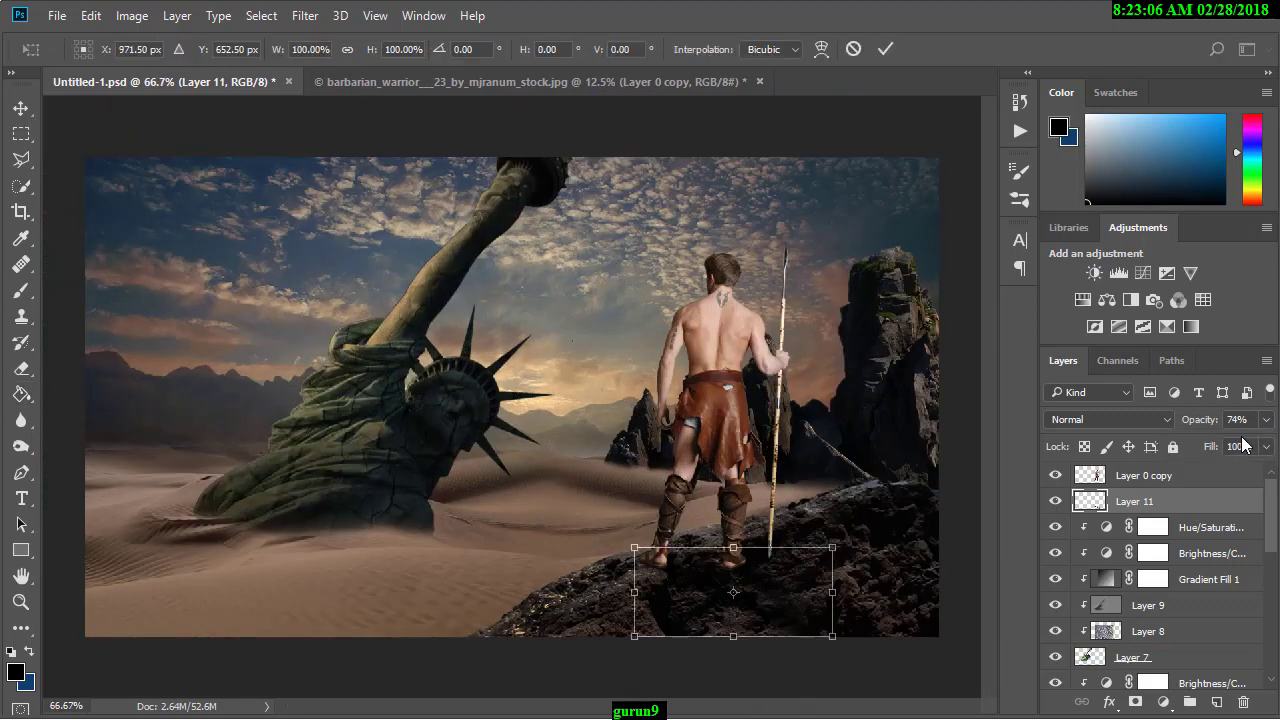
drag(835, 640, 821, 641)
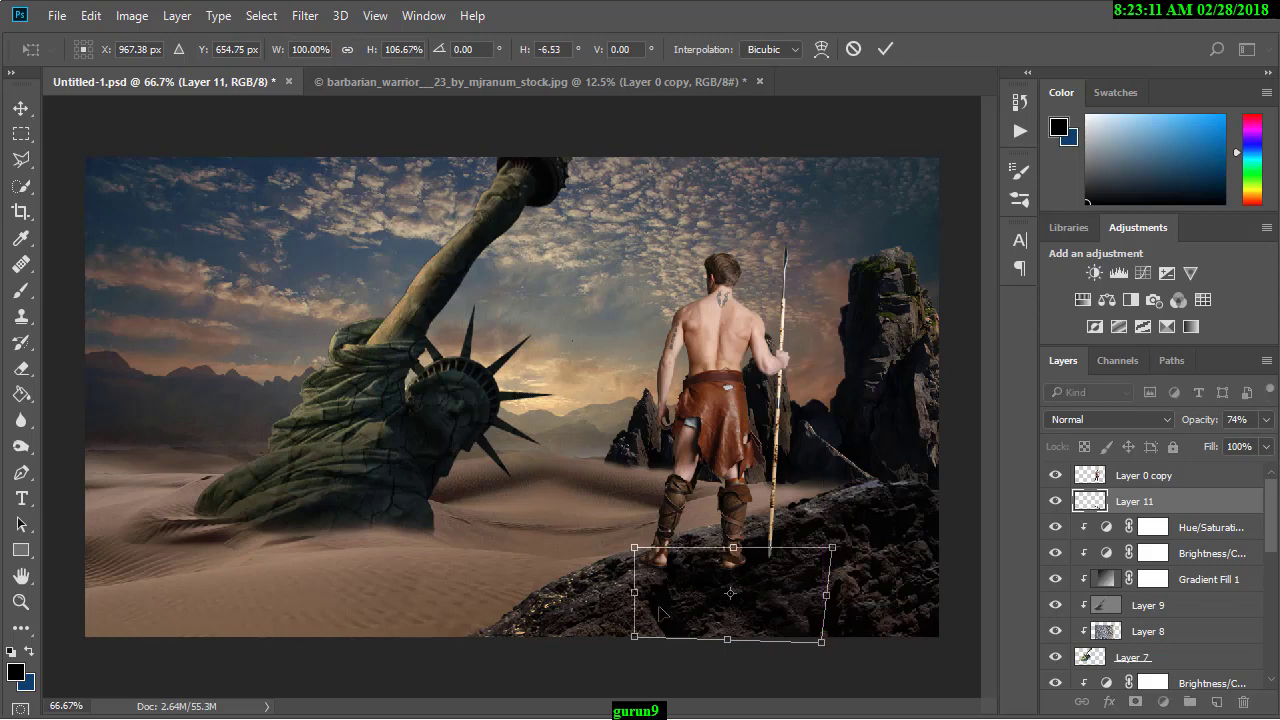
key(Return)
key(g)
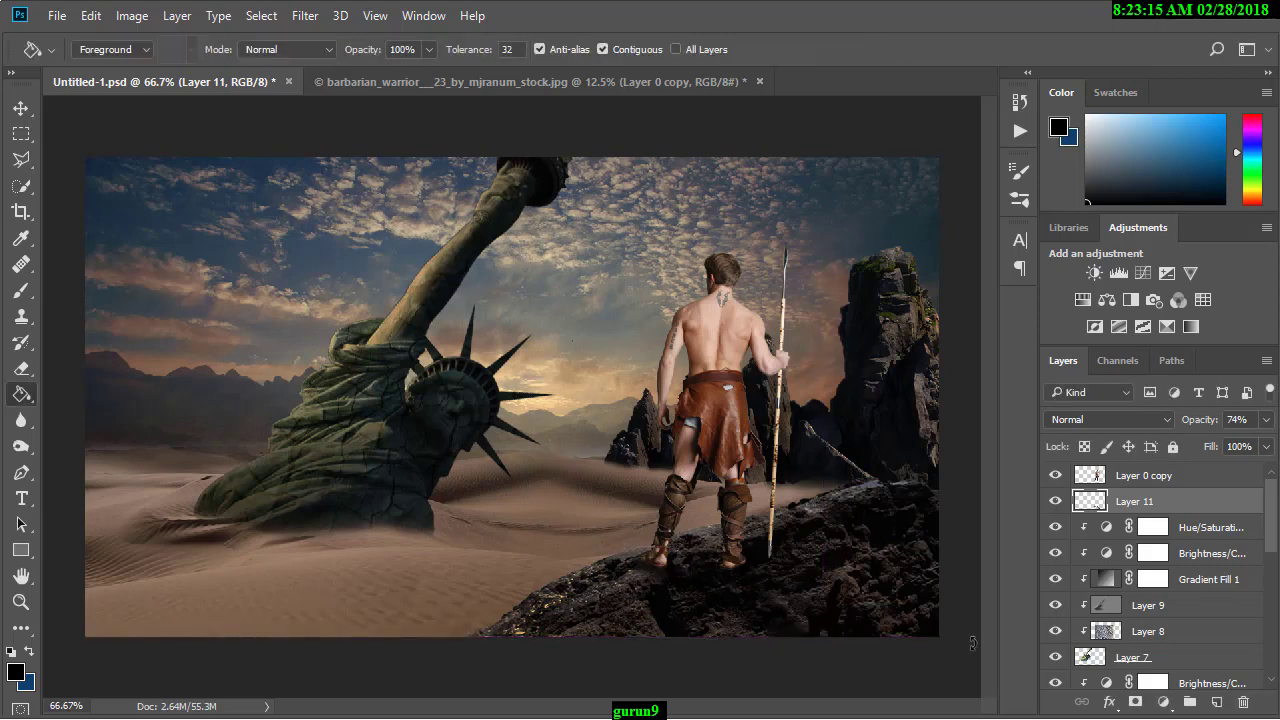
drag(1267, 423, 1231, 443)
Step: Add a Brightness/Contrast adjustment clipped to the warrior with Brightness -41
key(ctrl+plus)
drag(776, 394, 531, 364)
drag(473, 366, 451, 406)
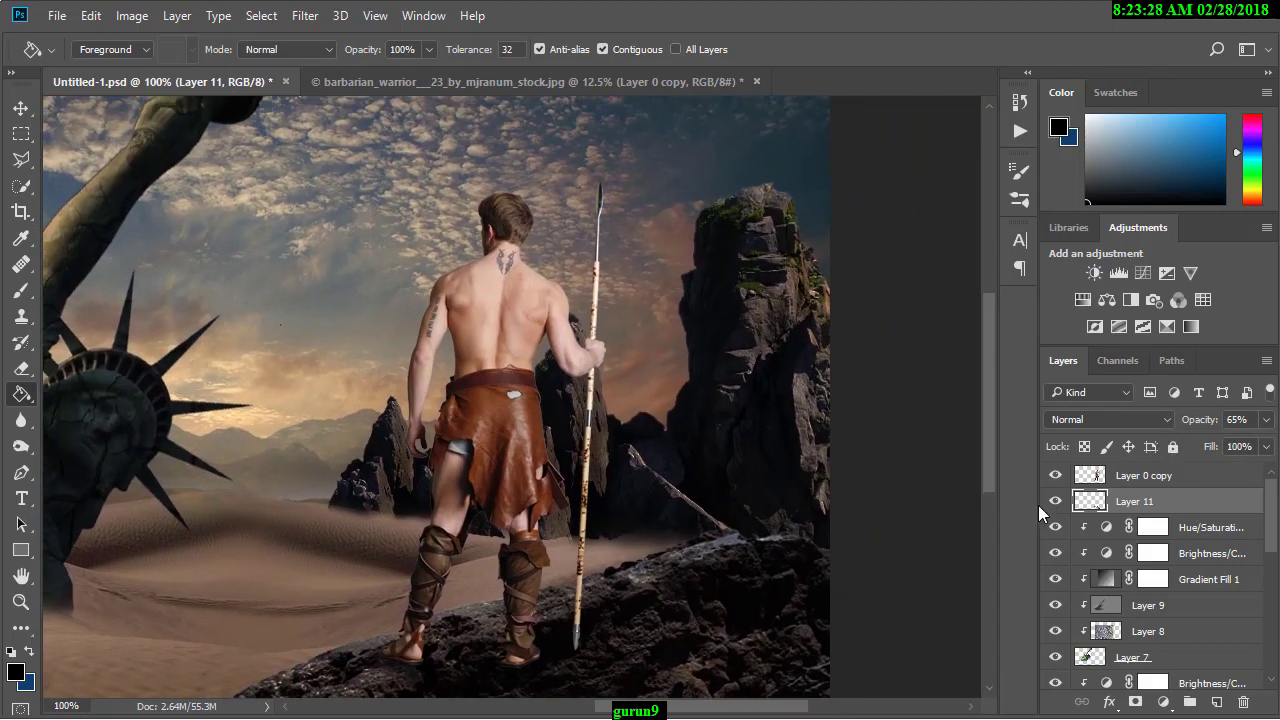
click(1170, 480)
click(1163, 702)
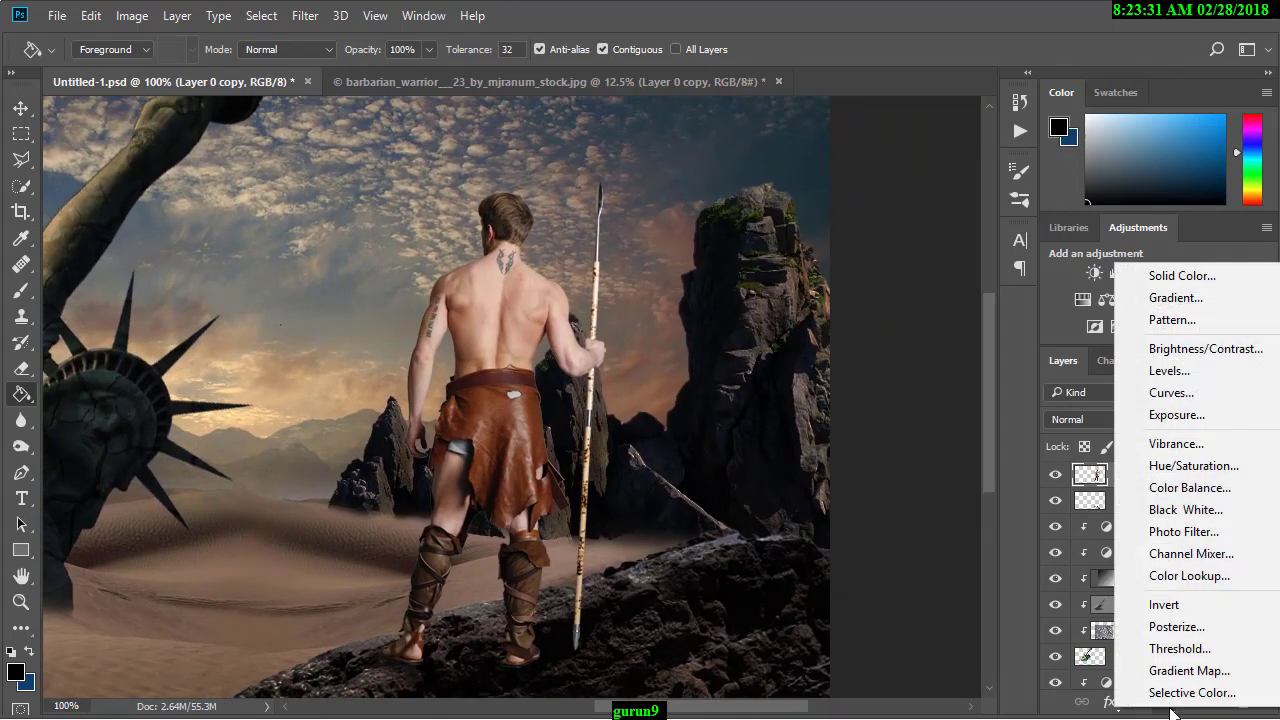
click(1205, 349)
alt+click(1216, 485)
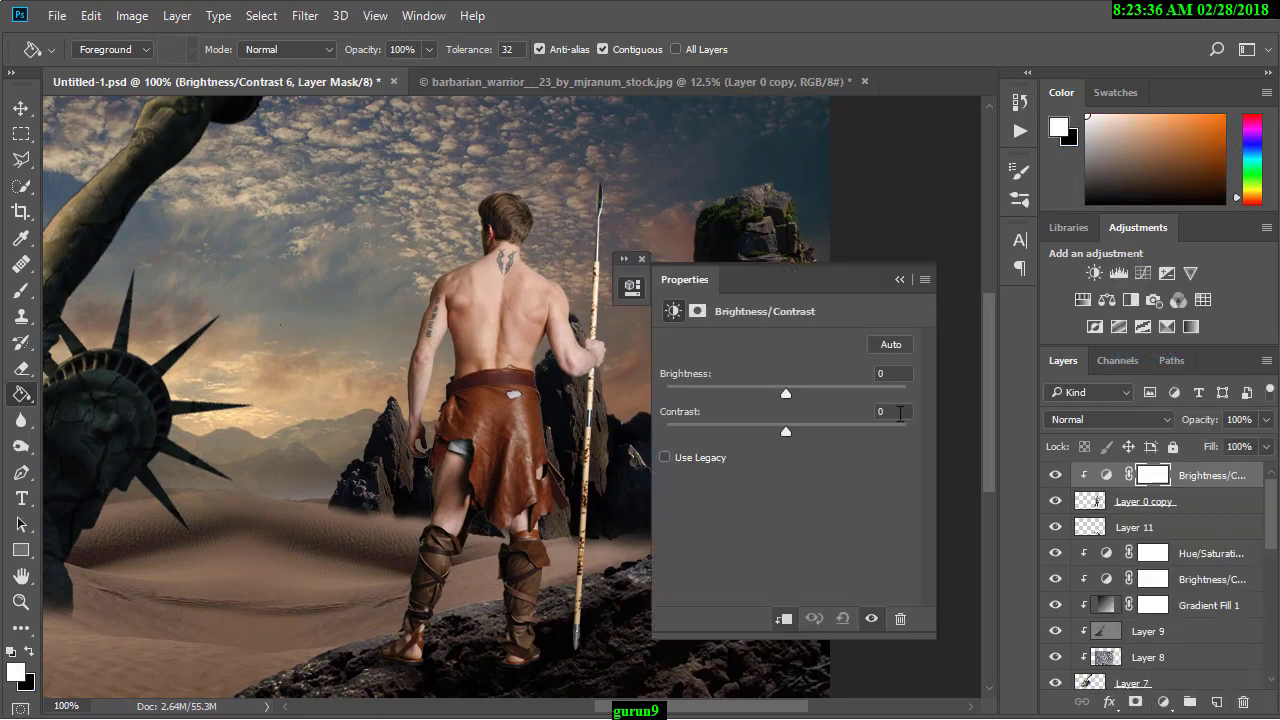
drag(786, 398, 755, 387)
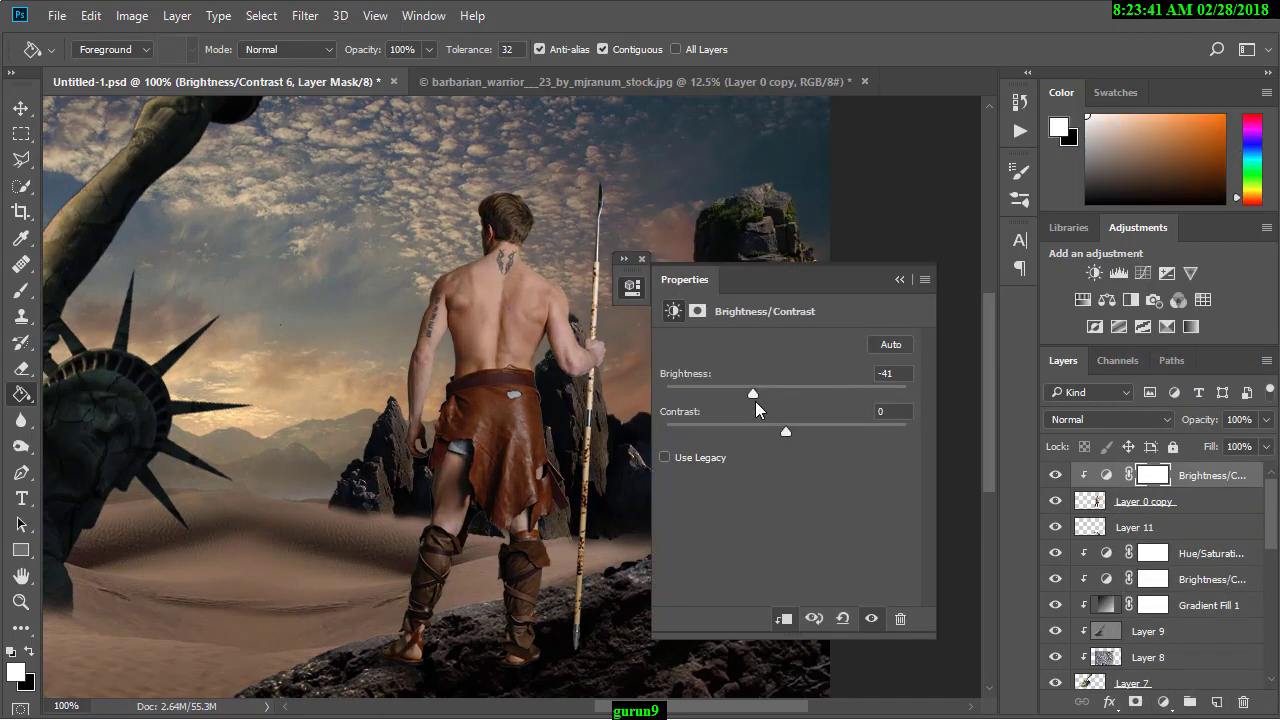
drag(786, 431, 788, 434)
click(898, 281)
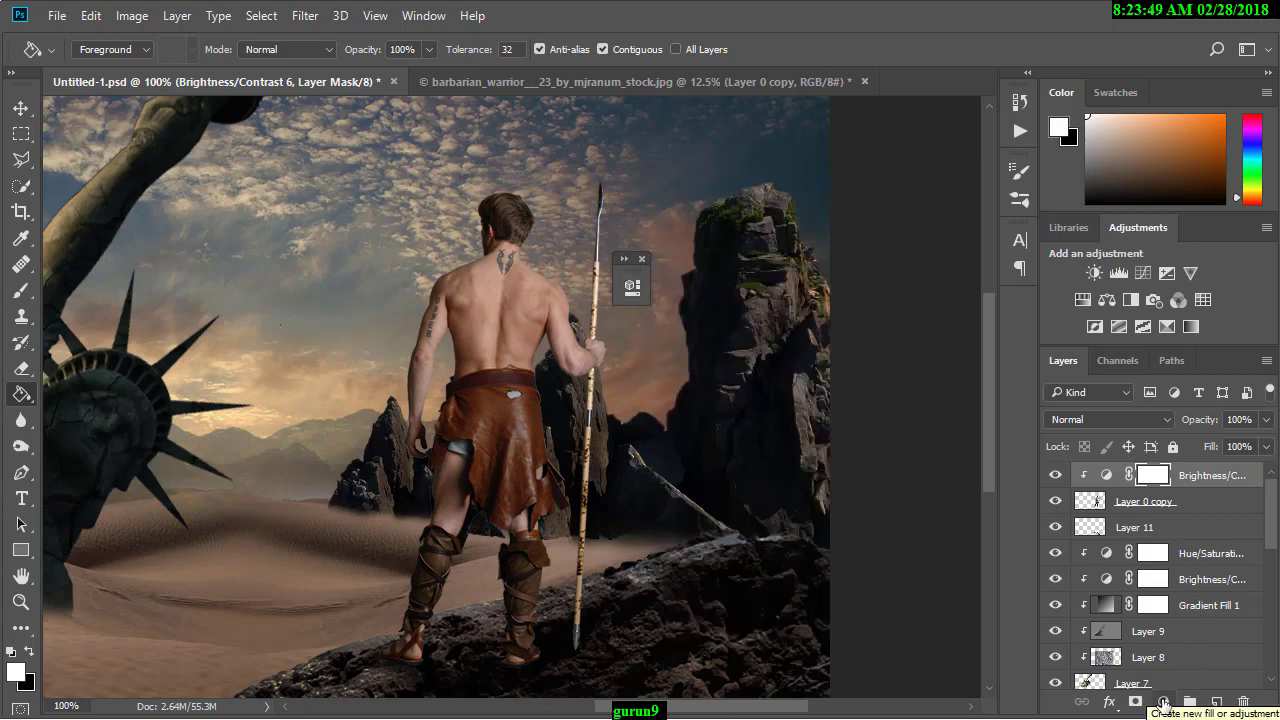
Step: Add a clipped Hue/Saturation adjustment lowering the warrior's saturation to -27
click(1163, 703)
click(1185, 452)
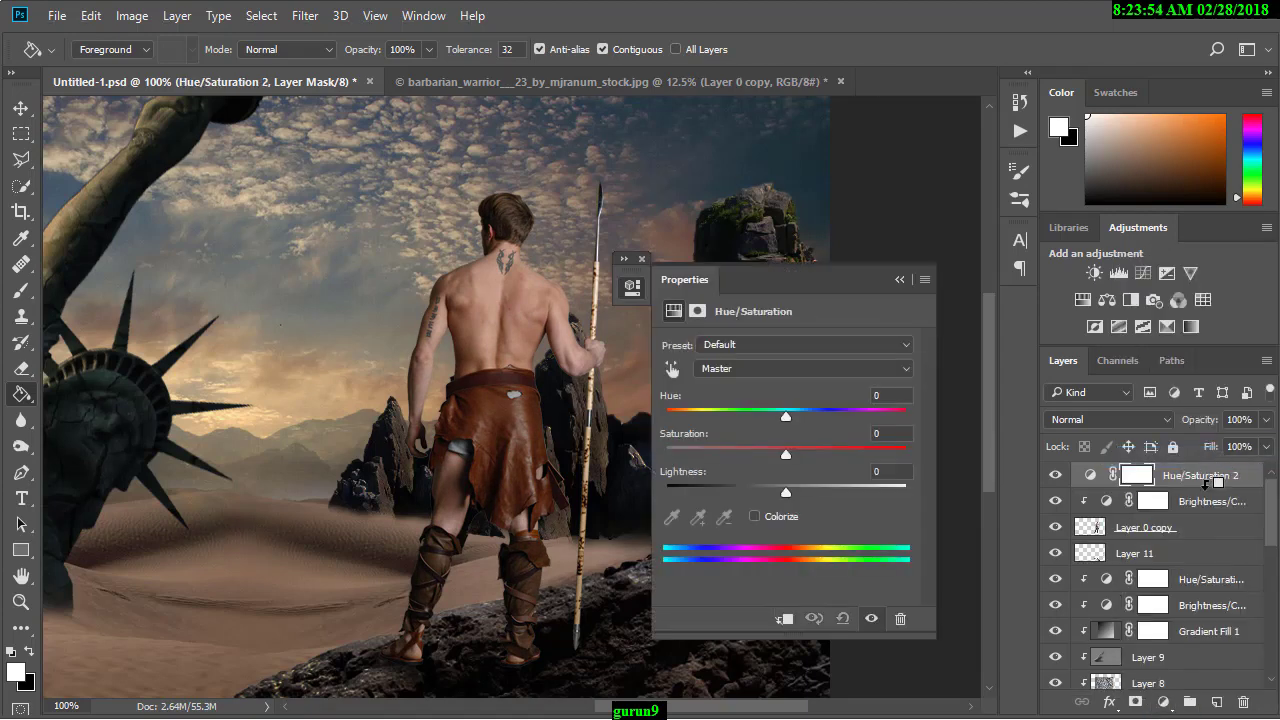
alt+click(1205, 484)
drag(781, 459, 748, 456)
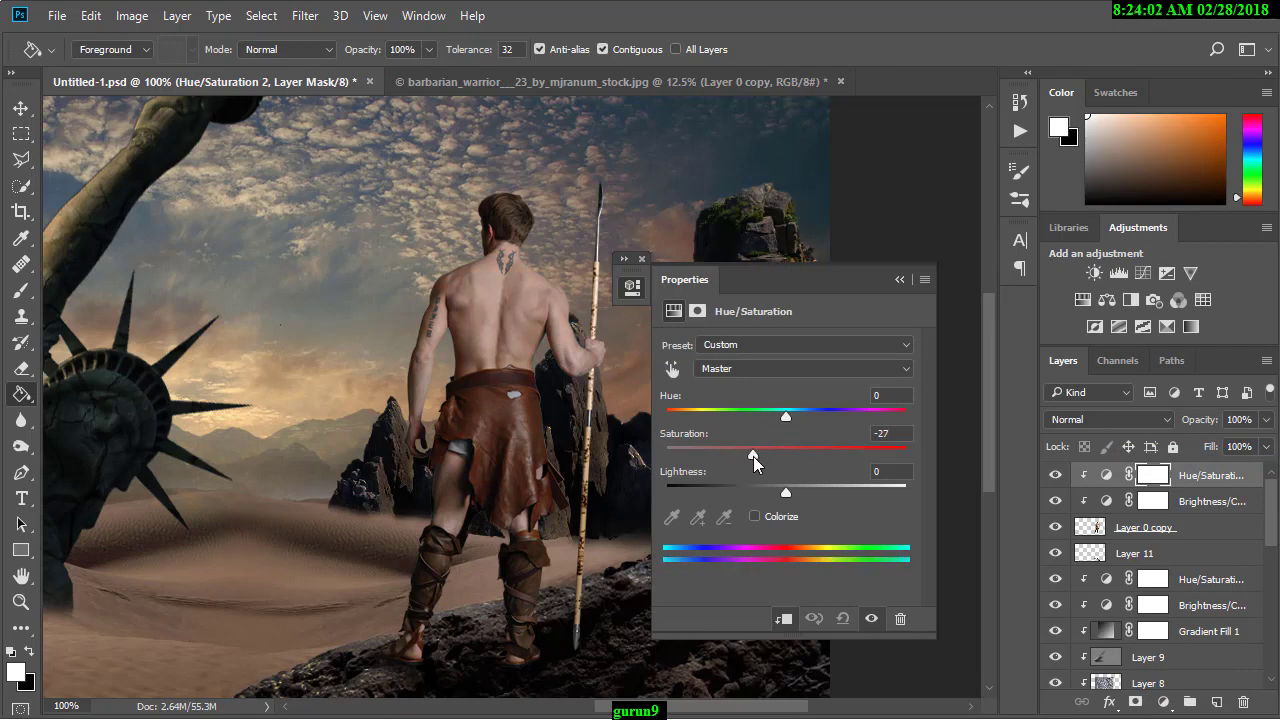
click(899, 279)
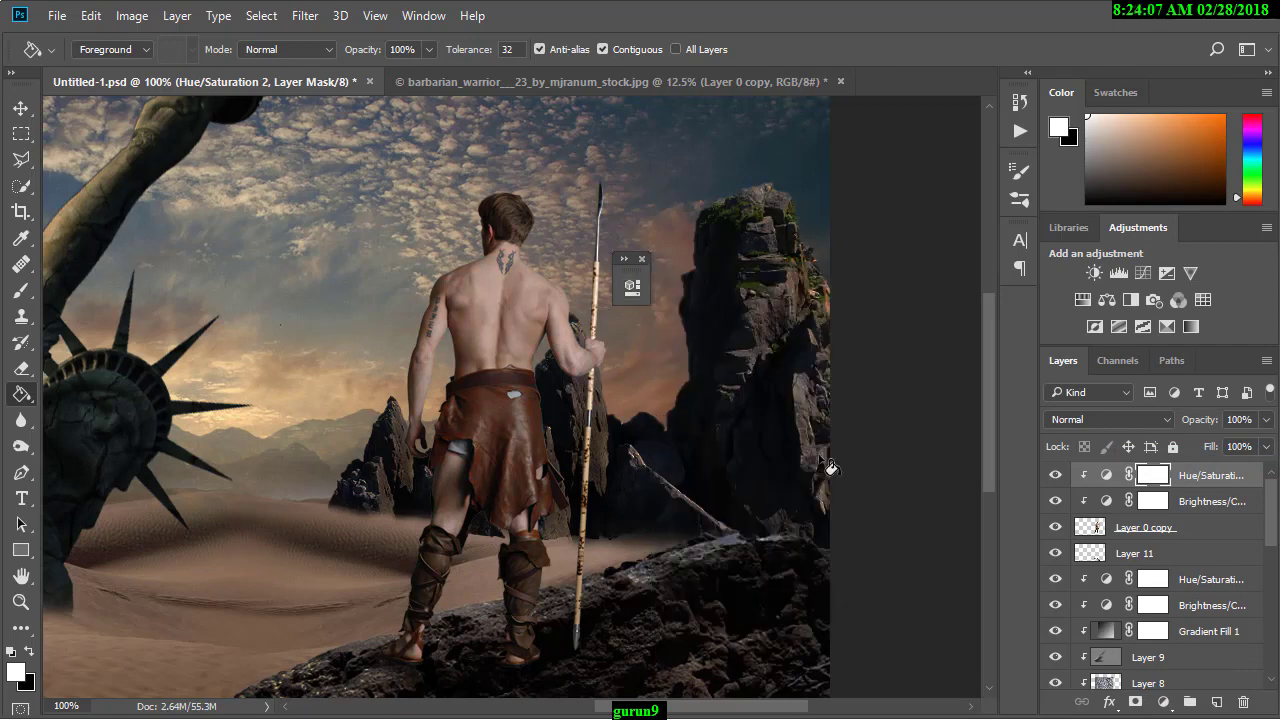
key(ctrl+minus)
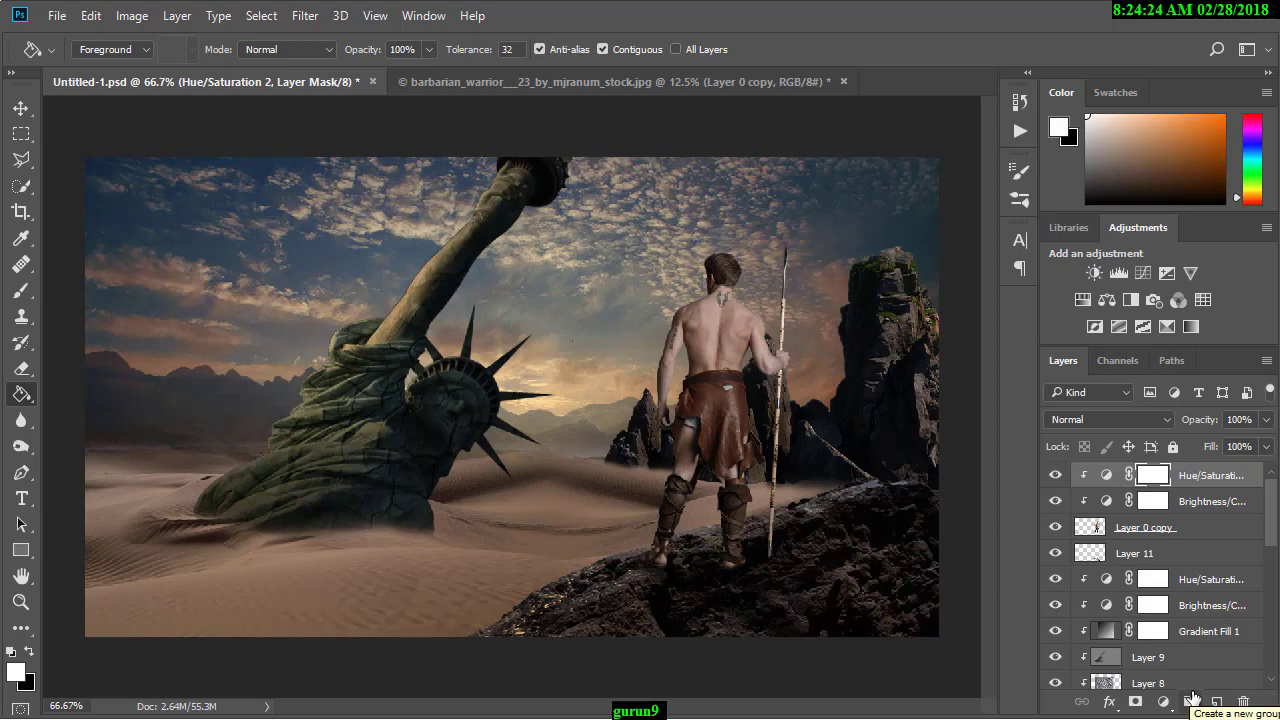
Step: Scale the warrior, shadow and adjustments together to about 85% and nudge them up
click(1199, 529)
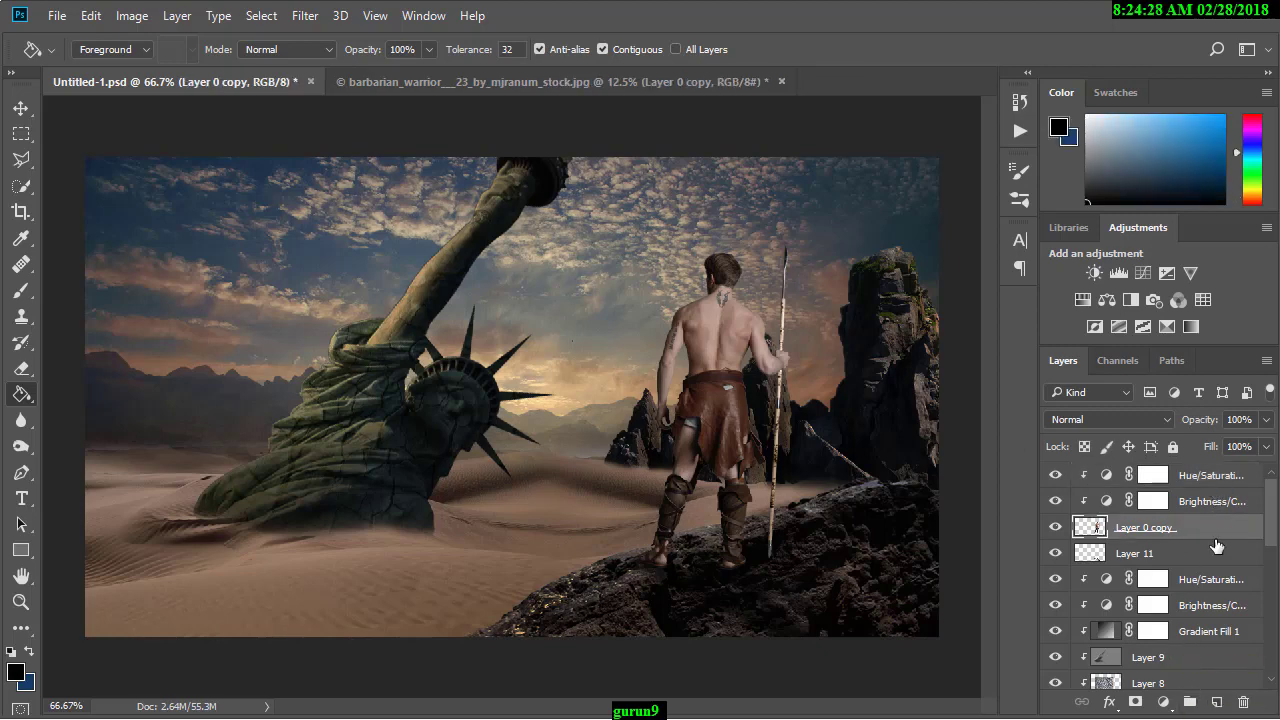
click(1216, 546)
shift+click(1232, 478)
key(ctrl+t)
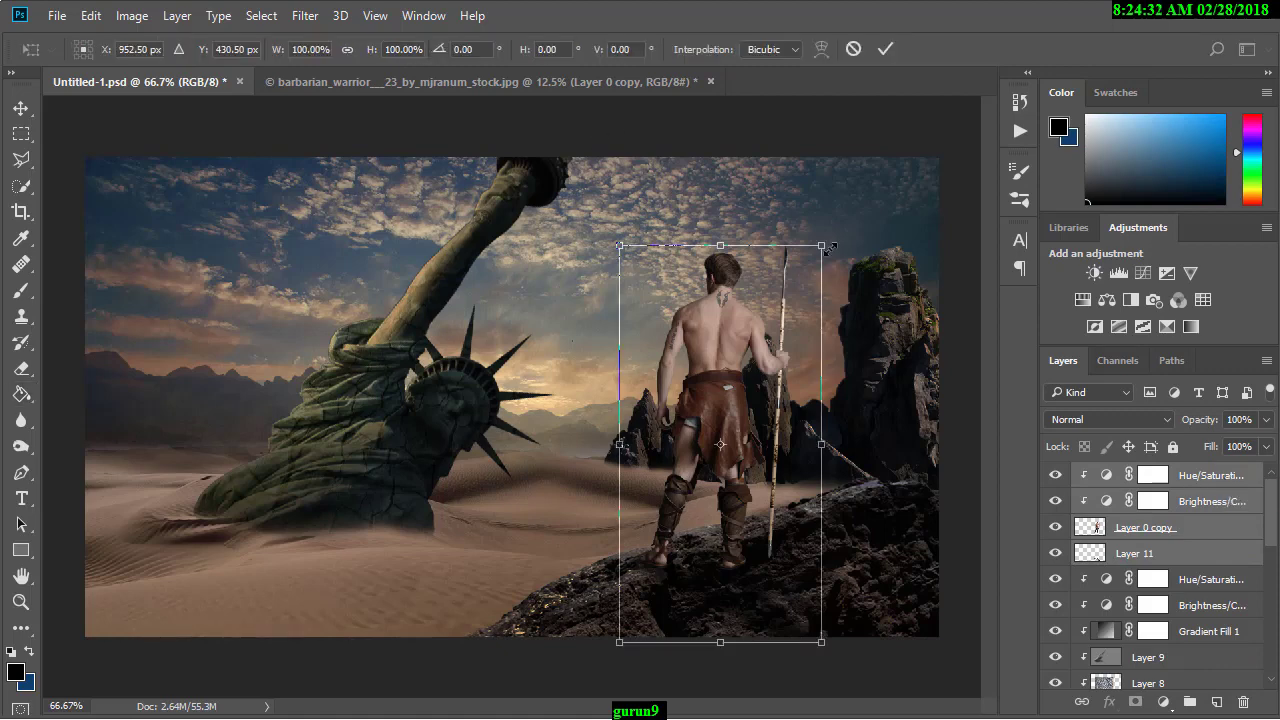
drag(829, 247, 795, 302)
drag(716, 376, 723, 357)
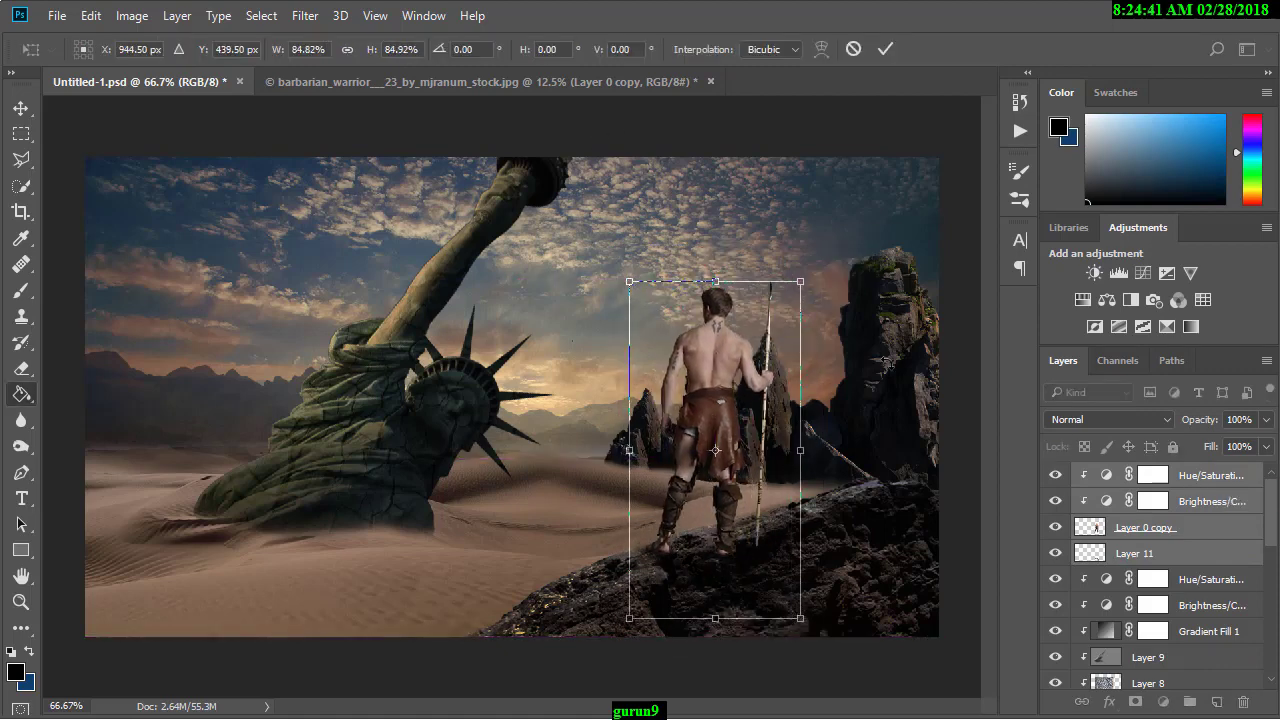
key(Return)
Step: Distort the Layer 11 shadow outward toward the lower right across the rock
click(1090, 552)
key(ctrl+t)
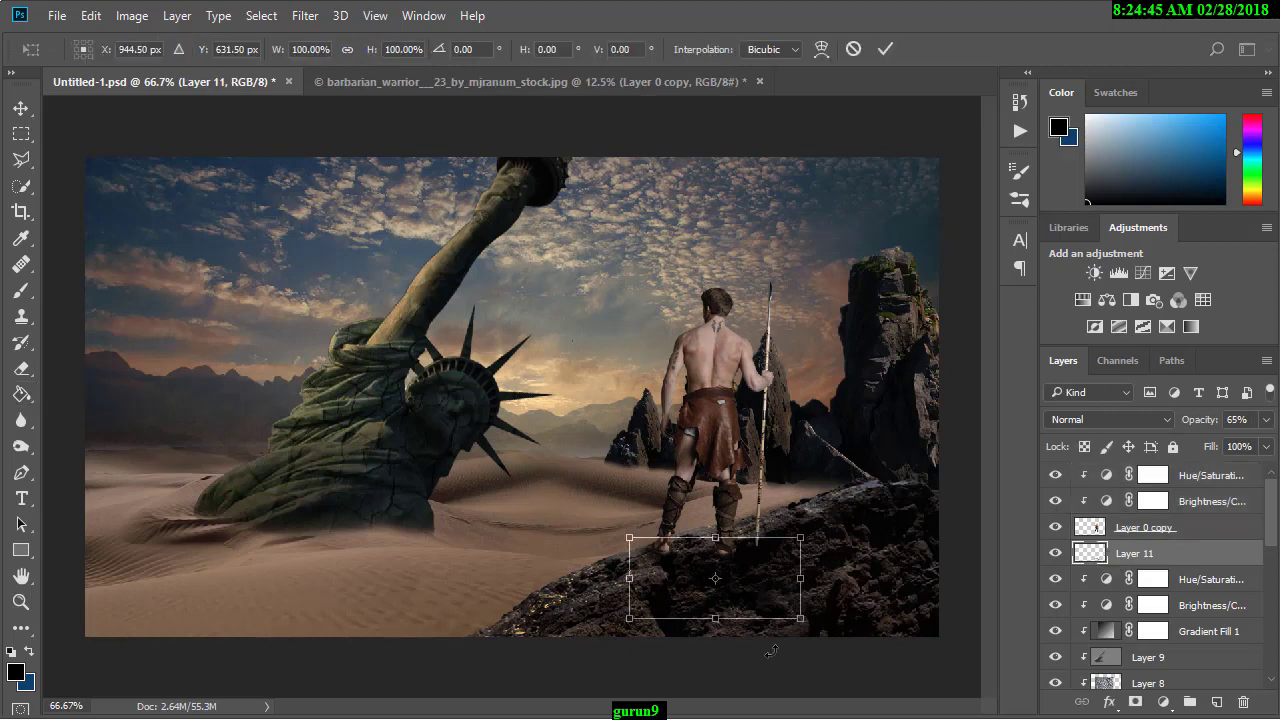
drag(801, 620, 859, 649)
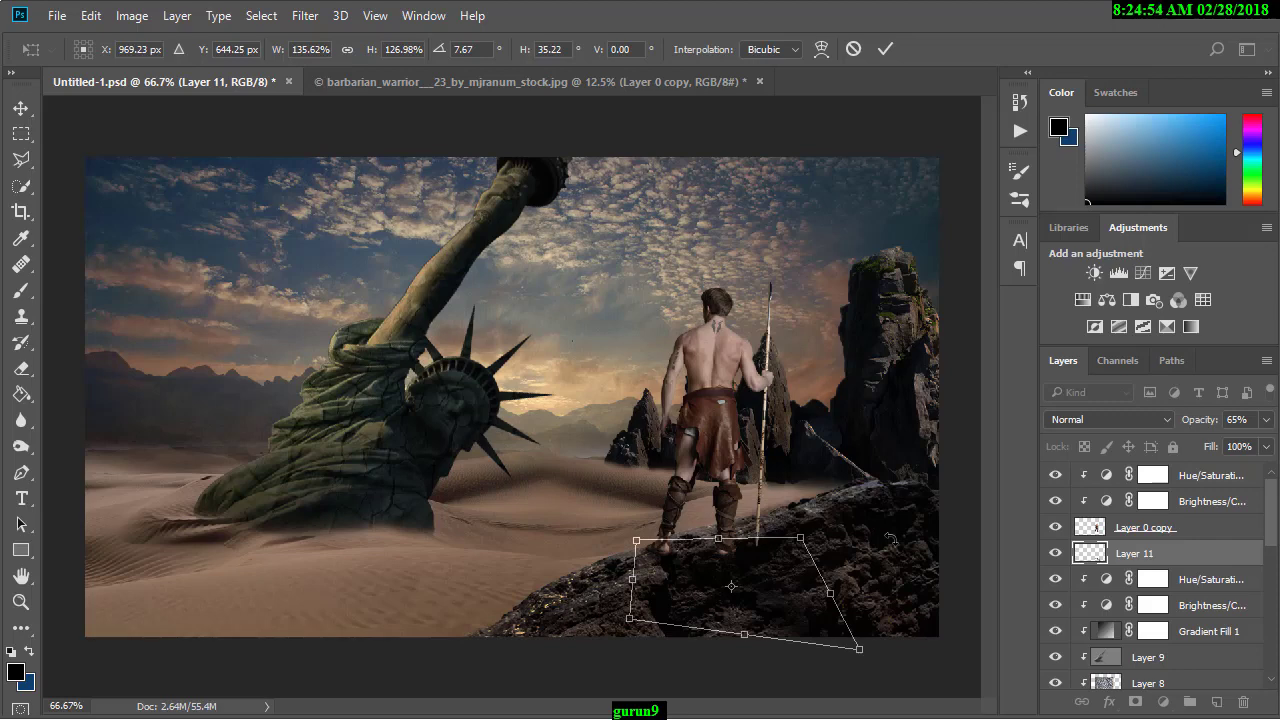
key(Return)
key(g)
click(1187, 530)
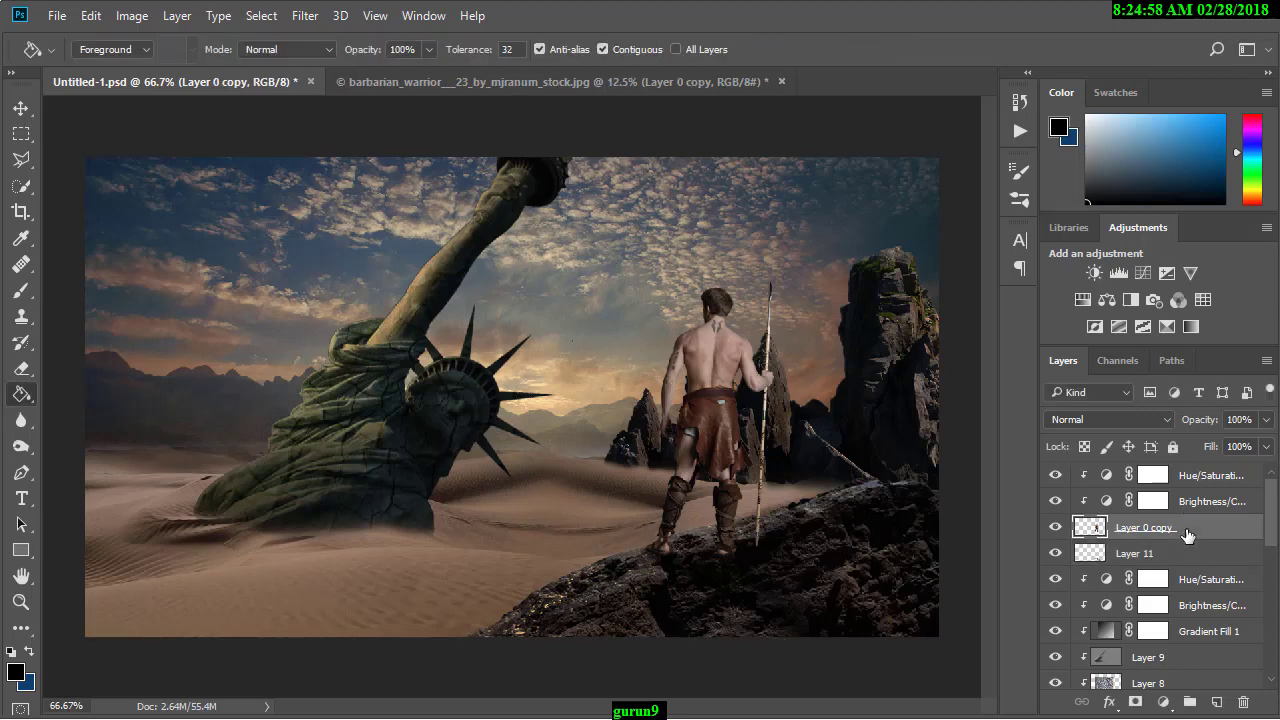
Step: Create Layer 12 above the warrior in Soft Light blending mode
alt+click(1218, 703)
click(559, 312)
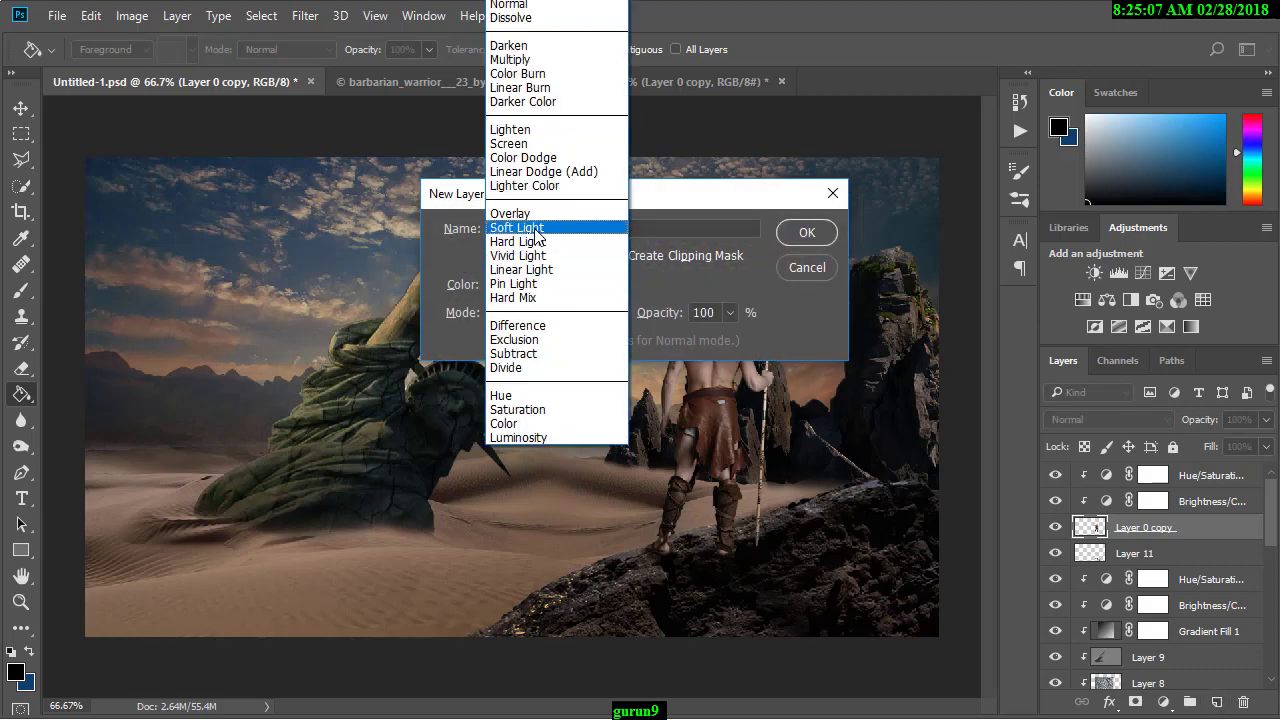
click(530, 226)
click(806, 232)
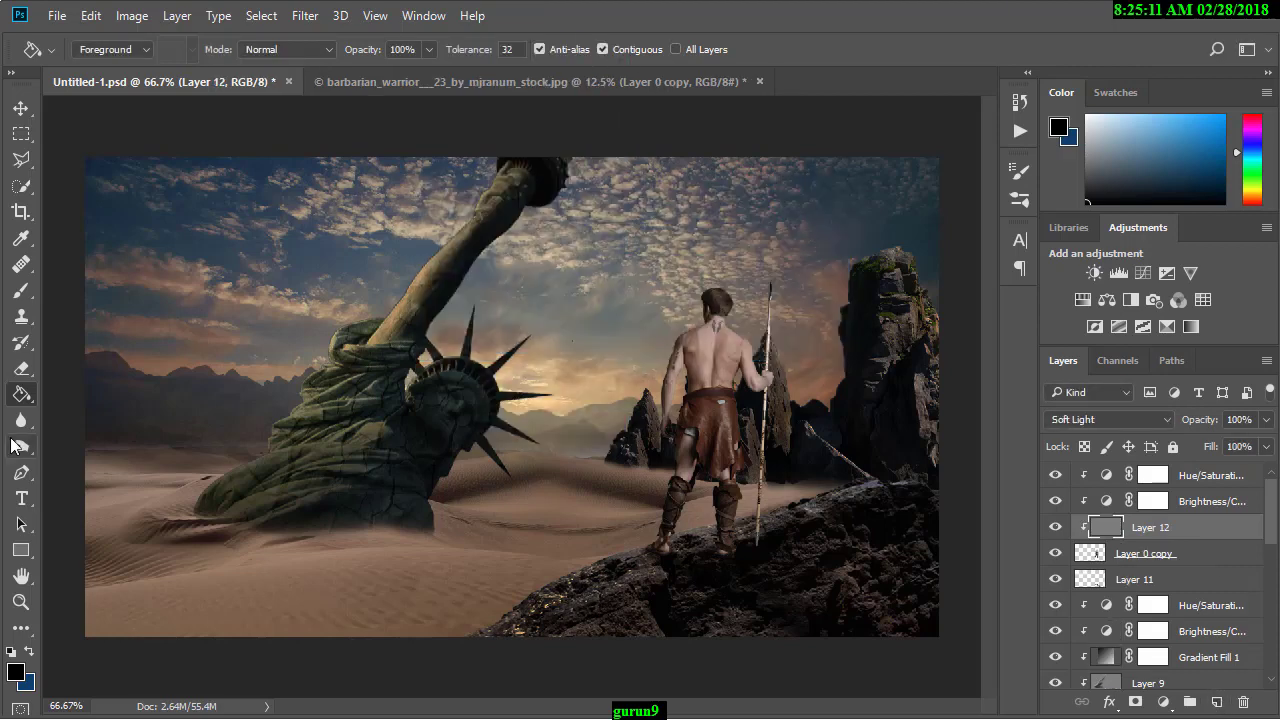
Step: Dodge the warrior's legs, back and head with a size-40 brush on Layer 12
key(o)
scroll(822, 483, up, 2)
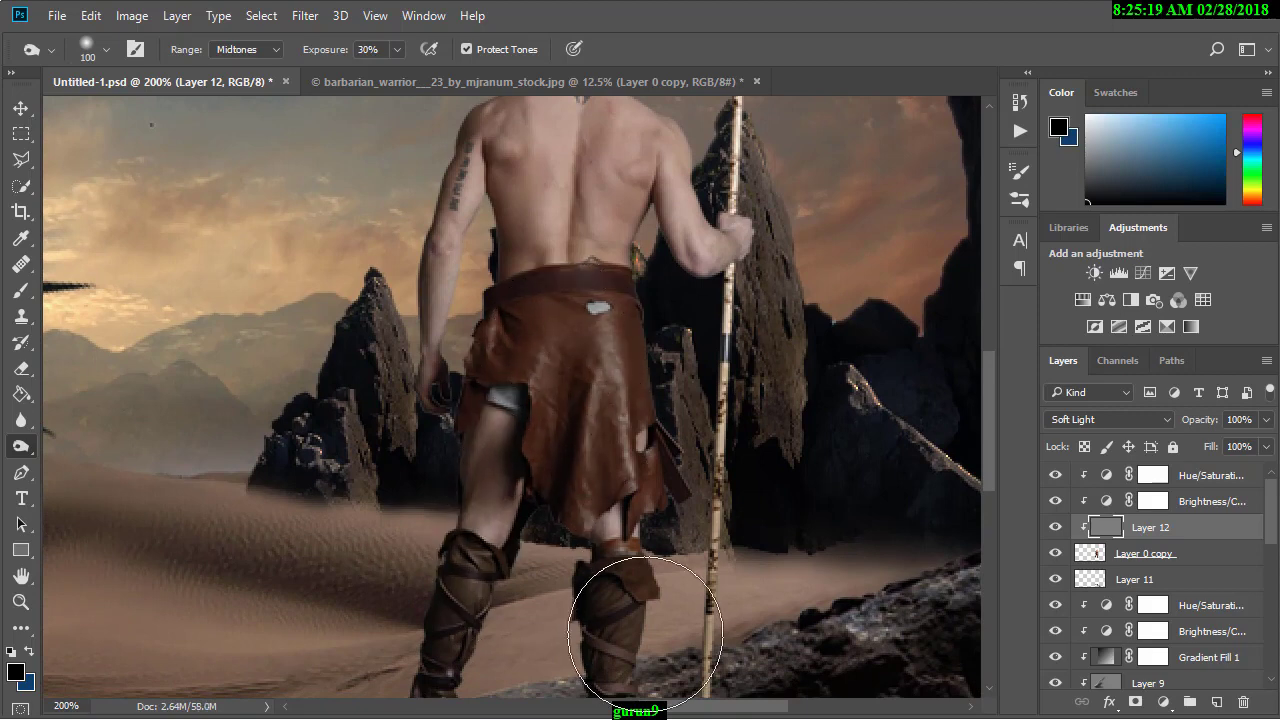
drag(600, 630, 570, 502)
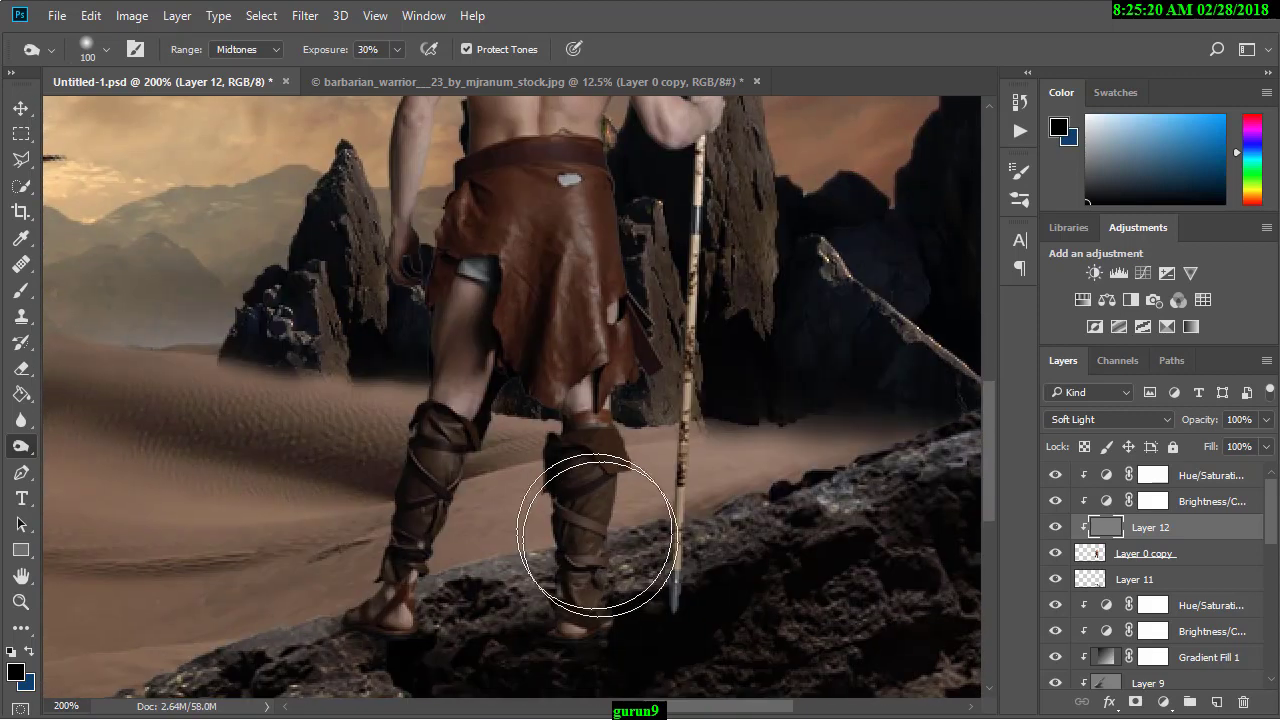
key(bracketleft)
key(bracketleft)
key(bracketleft)
key(bracketleft)
key(bracketleft)
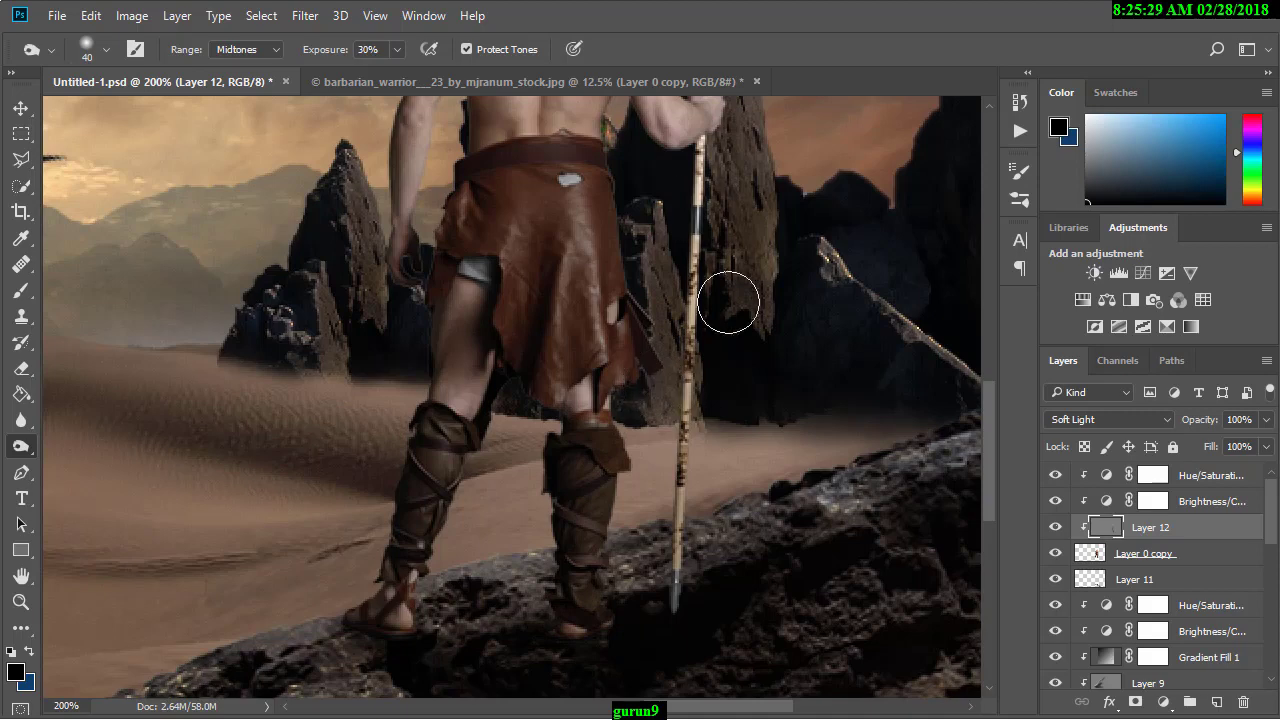
drag(573, 375, 602, 625)
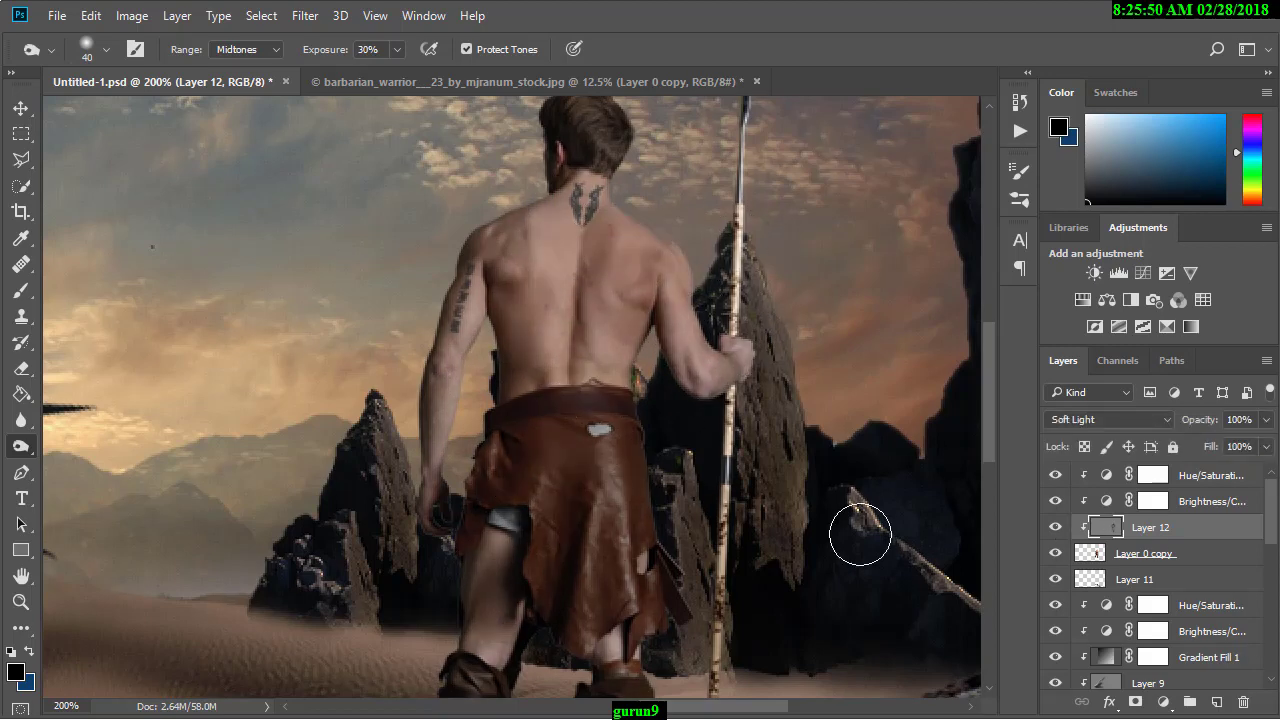
key(ctrl+minus)
key(ctrl+minus)
key(ctrl+plus)
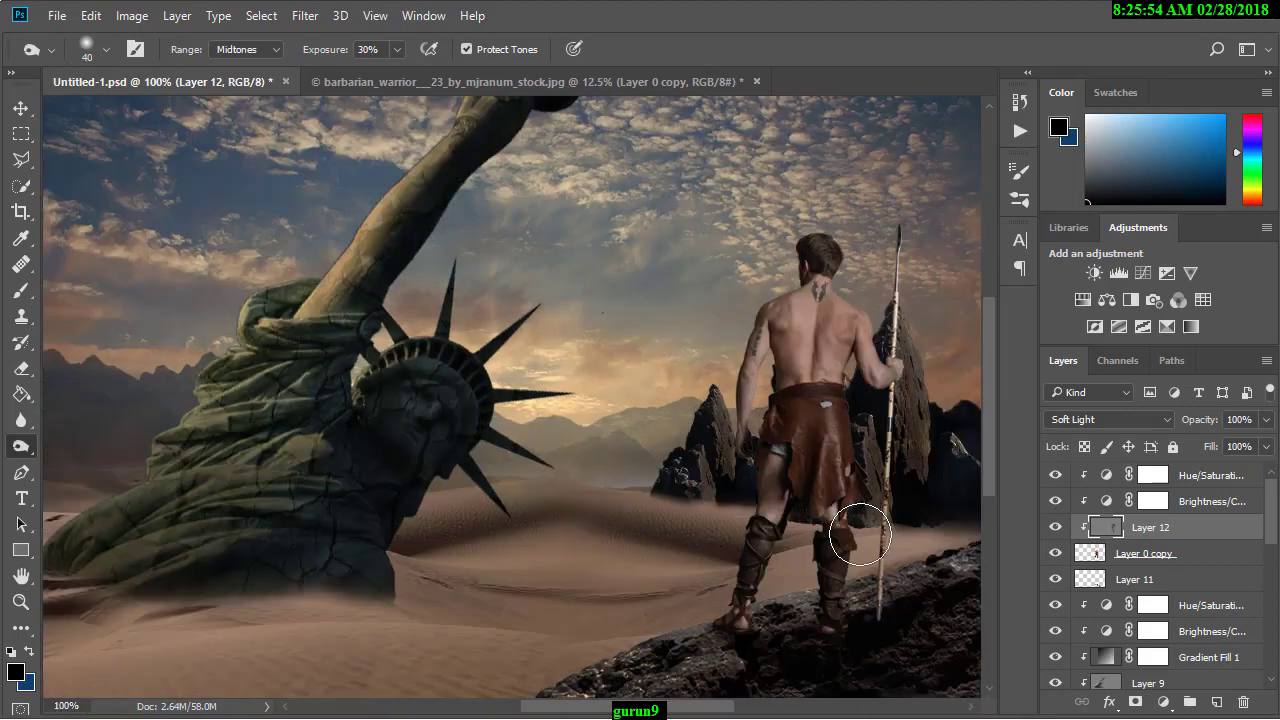
Step: Set the warrior's Hue/Saturation lightness to -8 and add a clipped Layer 13
double_click(1106, 475)
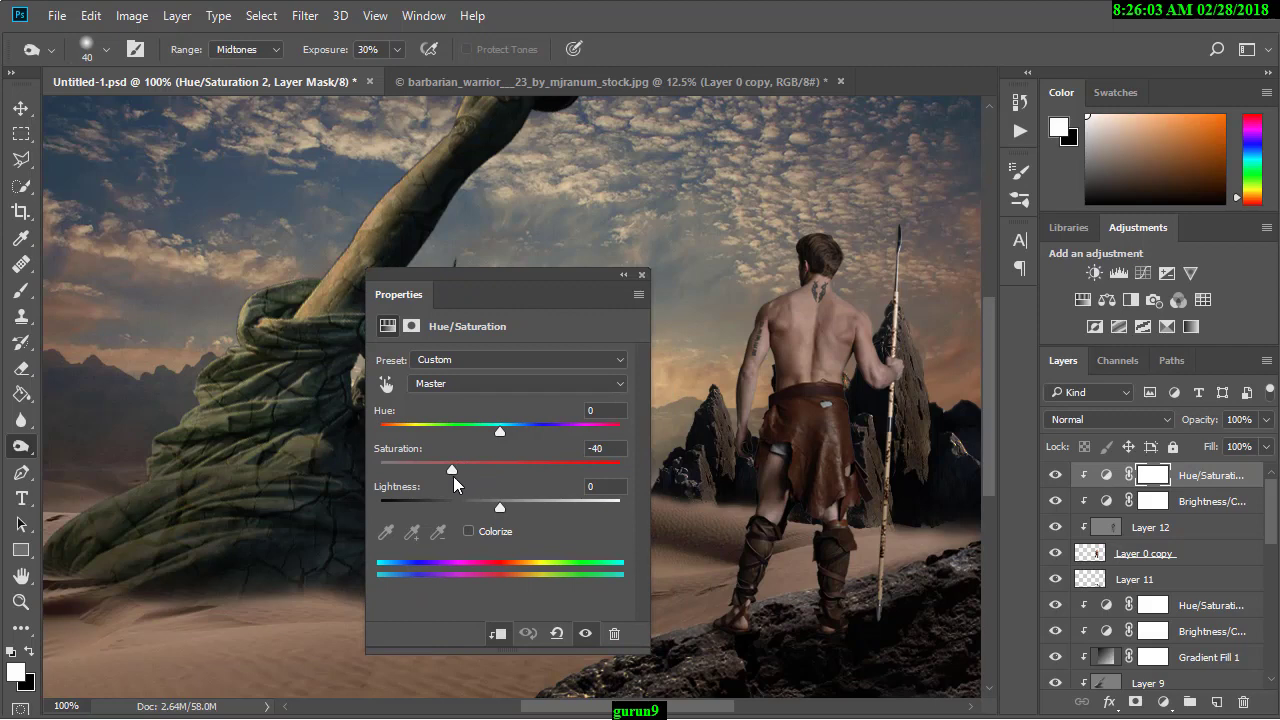
drag(500, 507, 490, 507)
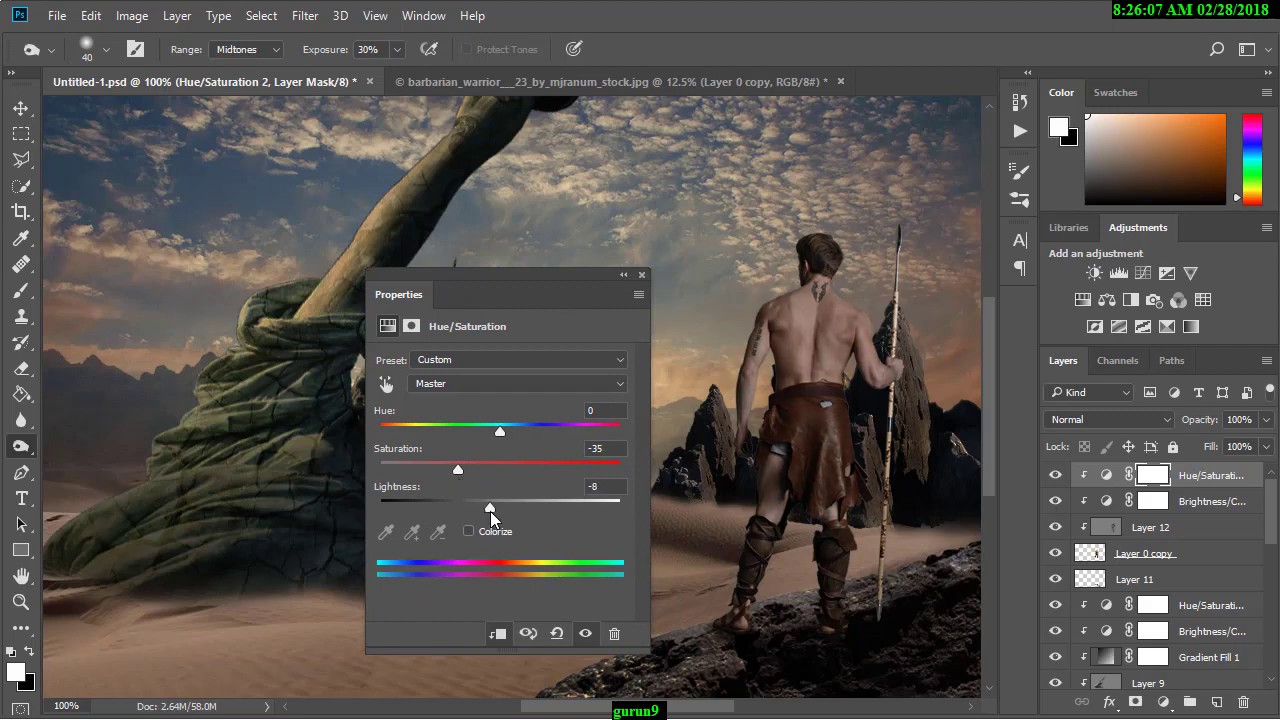
click(623, 274)
click(1180, 541)
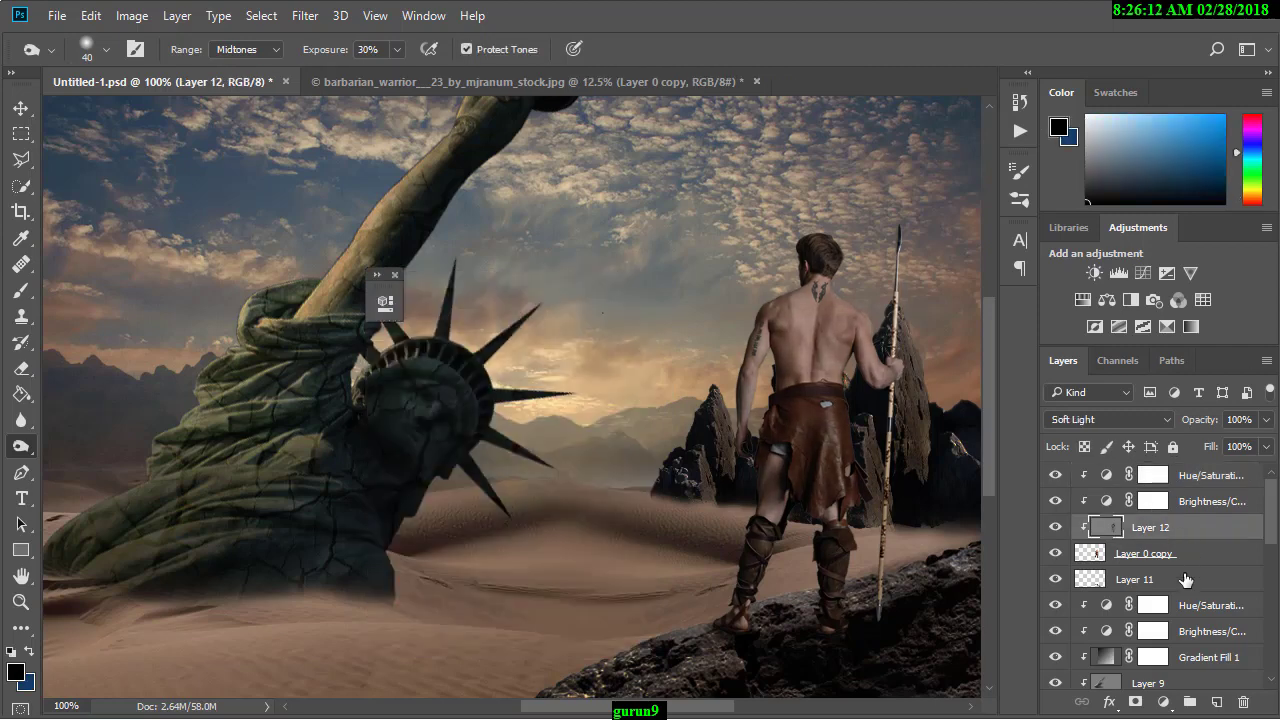
click(1218, 702)
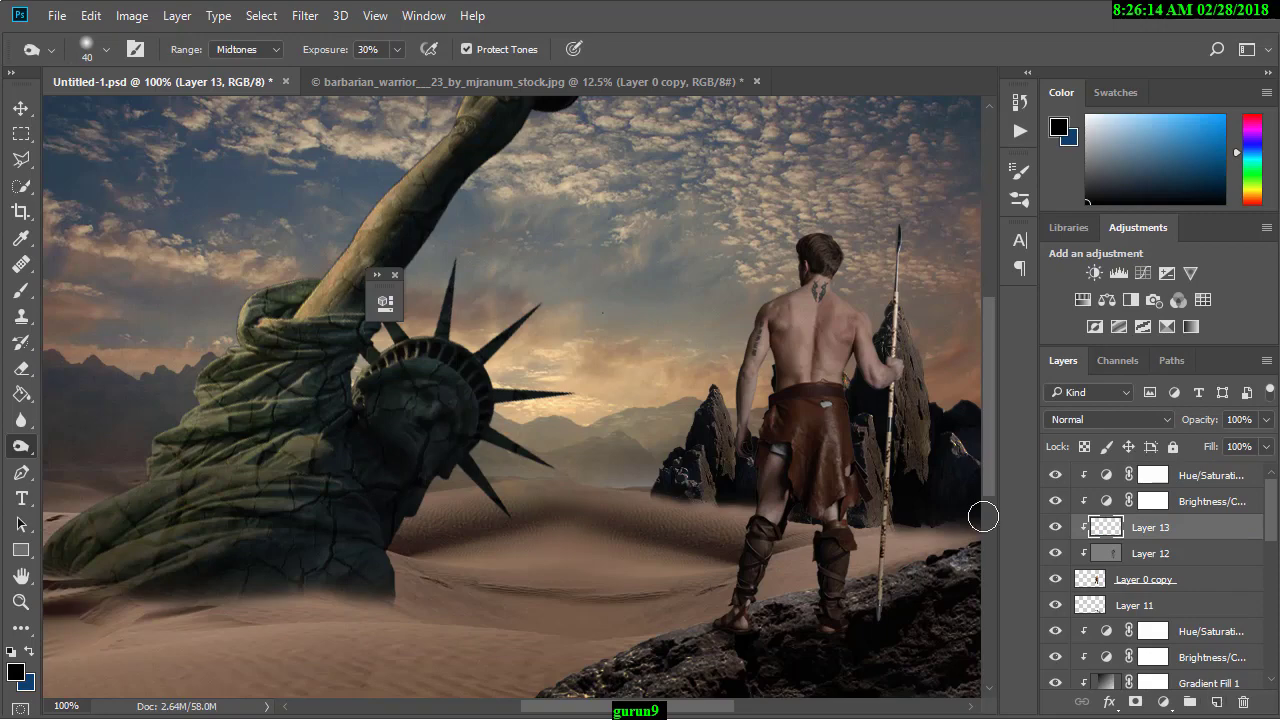
Step: Set up a small white Brush and zoom in on the warrior
click(21, 290)
key(ctrl+plus)
key(ctrl+plus)
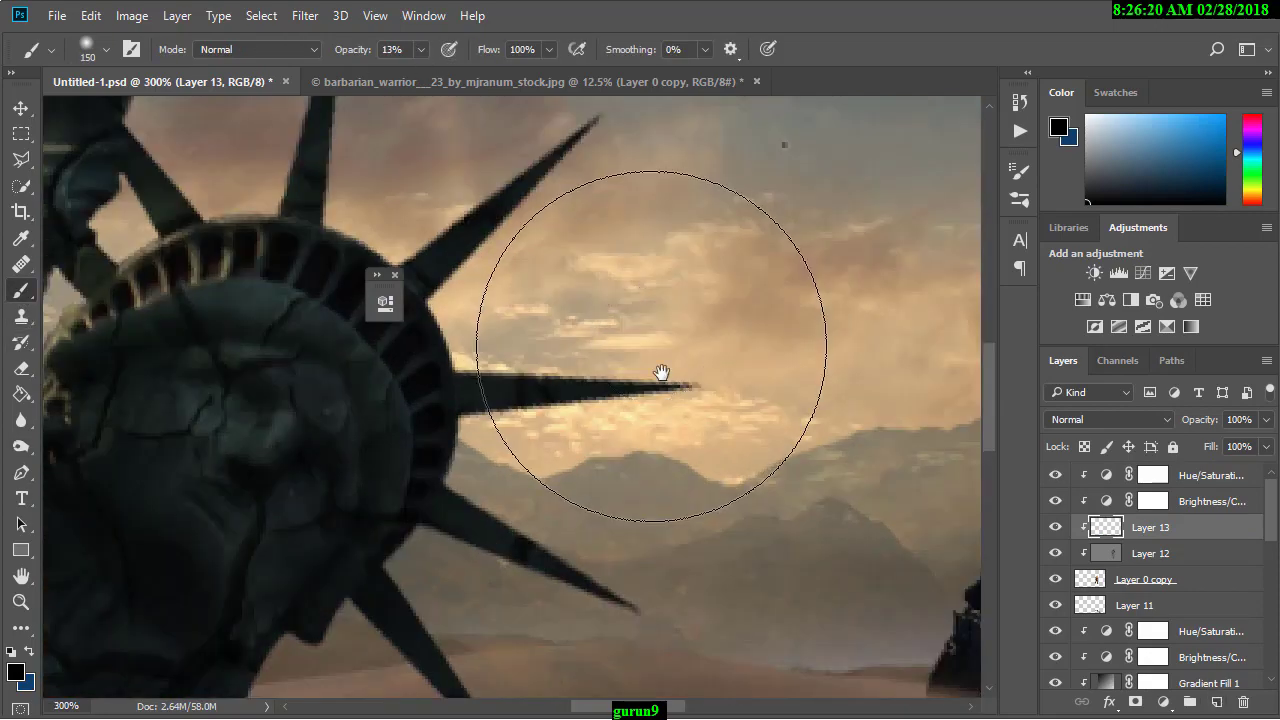
drag(651, 314, 143, 543)
click(15, 672)
drag(160, 410, 113, 383)
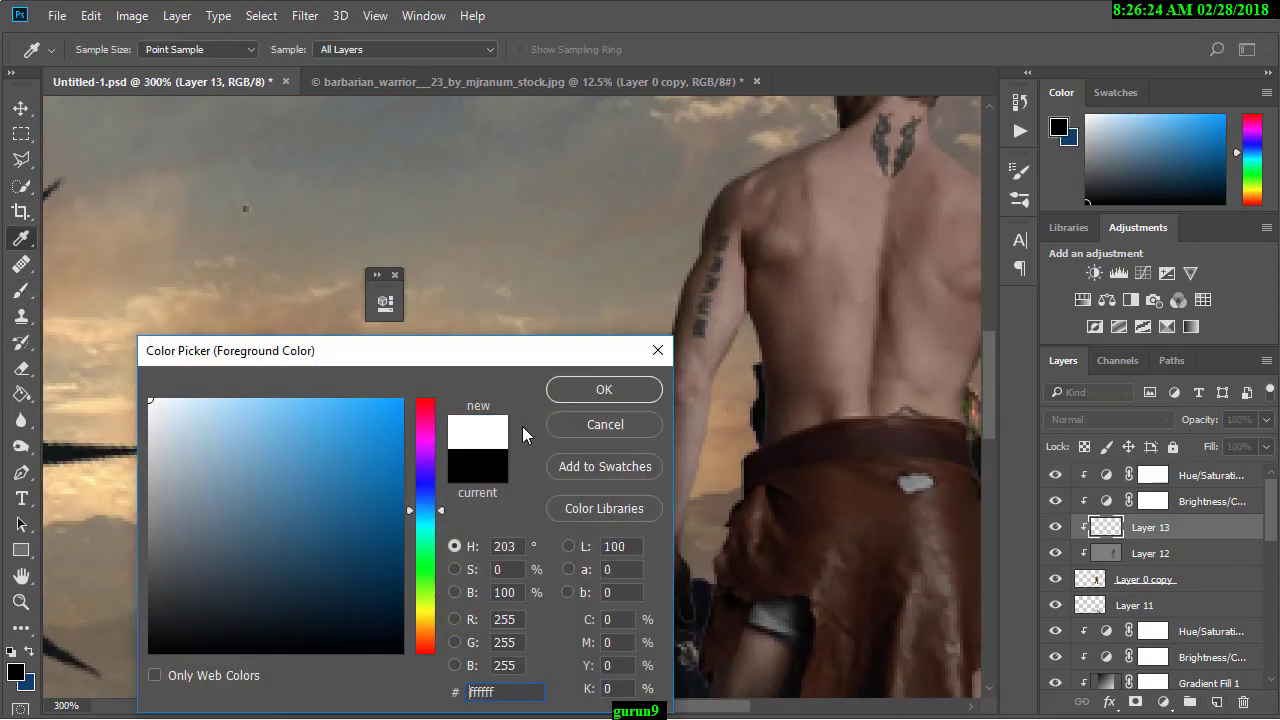
click(568, 389)
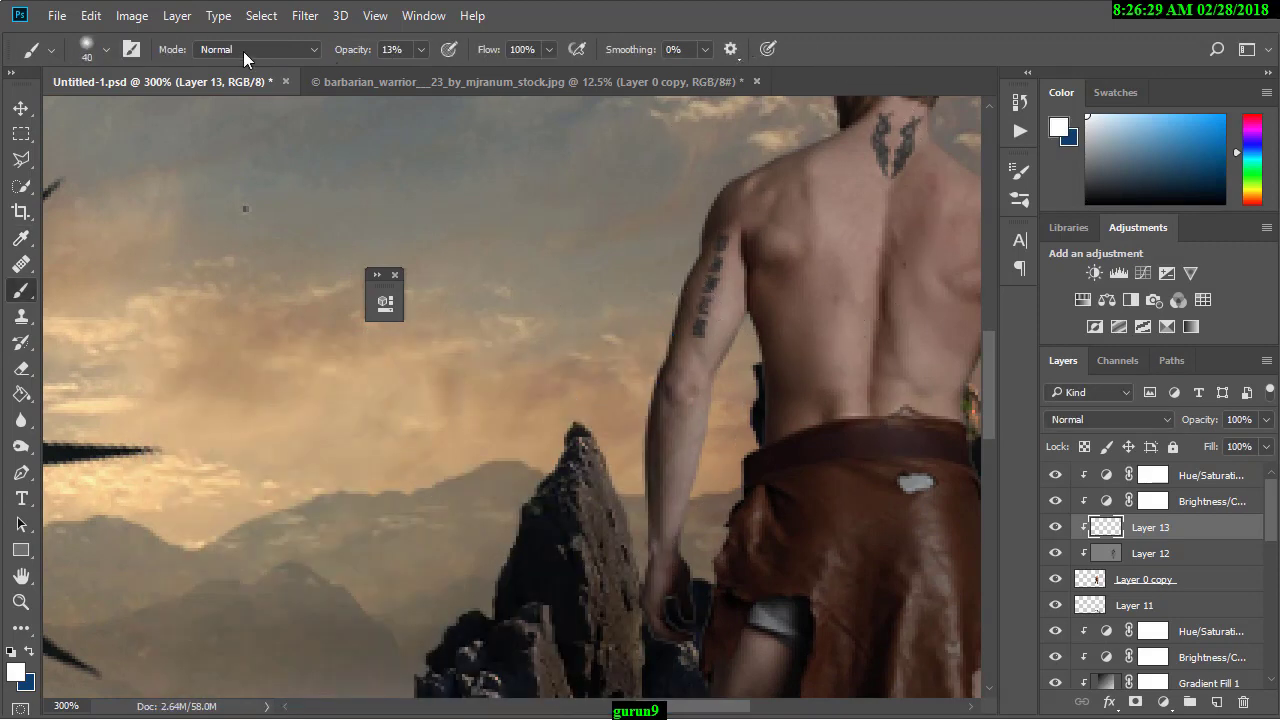
click(104, 50)
click(823, 172)
scroll(823, 172, up, 3)
scroll(823, 172, right, 2)
key(bracketleft)
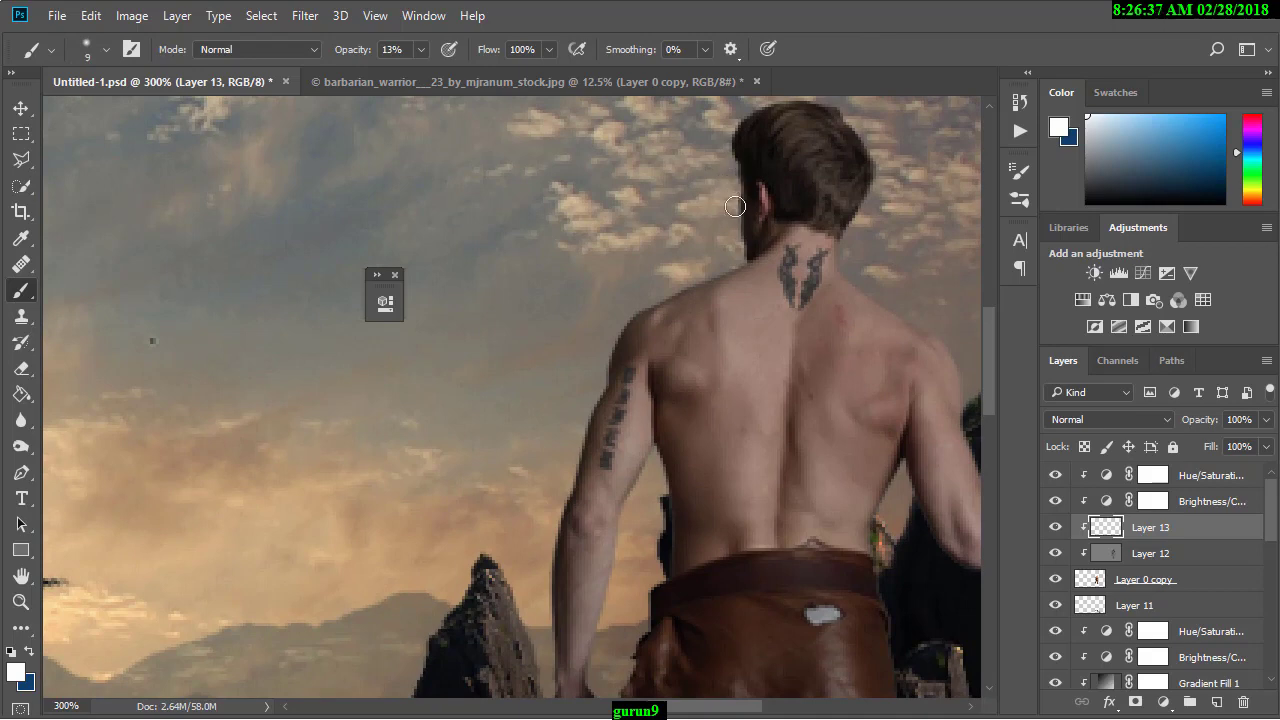
Step: Paint faint rim light along the warrior's neck, inner arm and shoulder edges
mouse_move(733, 198)
mouse_down()
mouse_move(743, 265)
mouse_move(664, 290)
mouse_up()
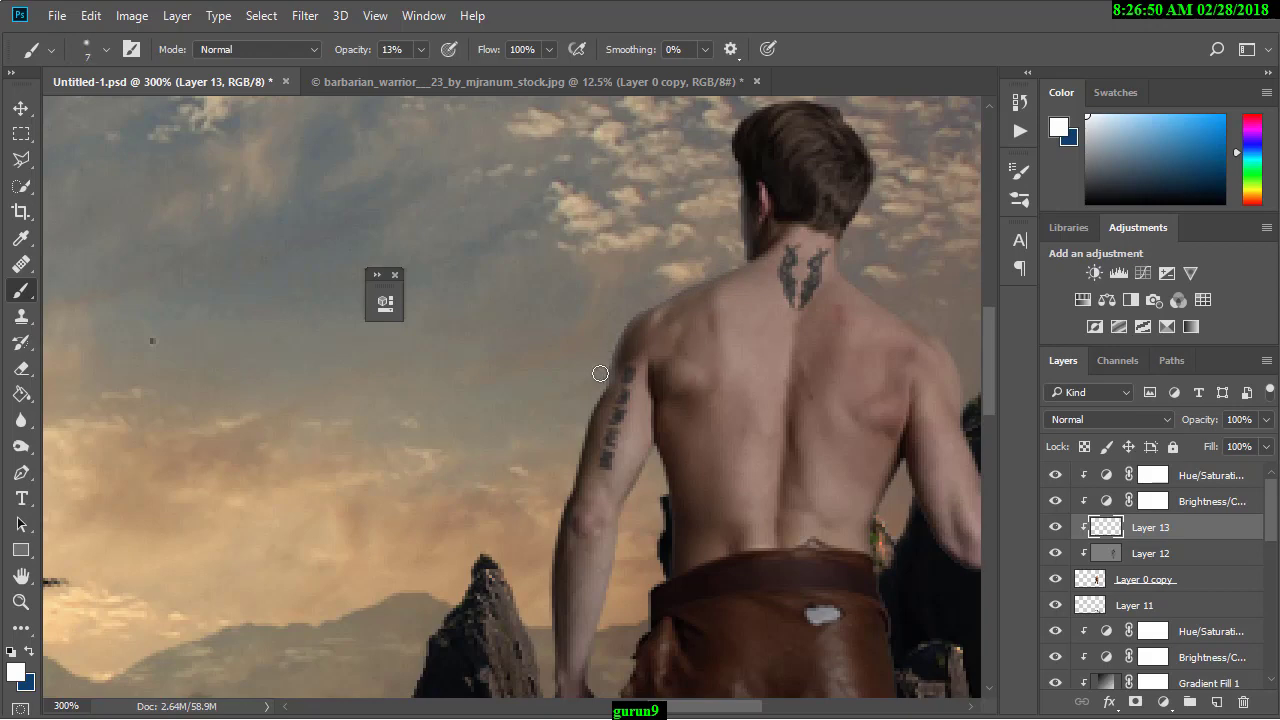
drag(649, 455, 611, 528)
mouse_move(749, 263)
mouse_down()
mouse_move(663, 297)
mouse_move(737, 257)
mouse_move(627, 318)
mouse_up()
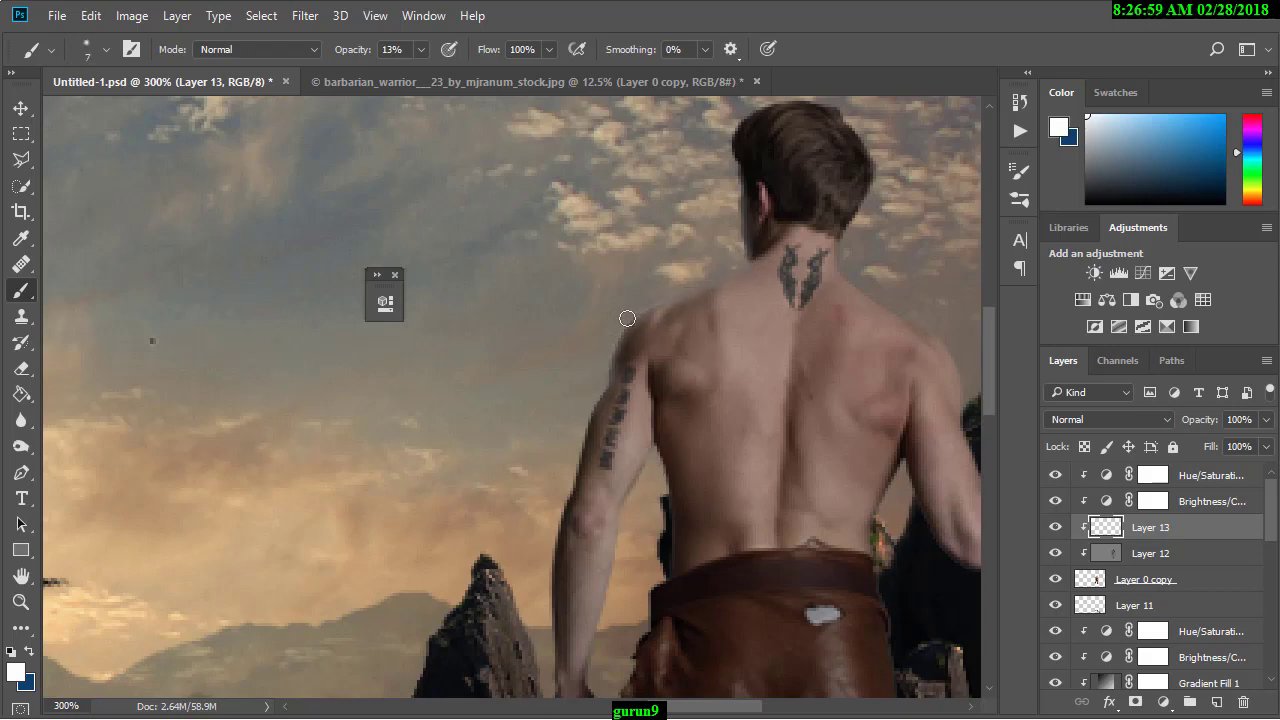
drag(863, 292, 953, 352)
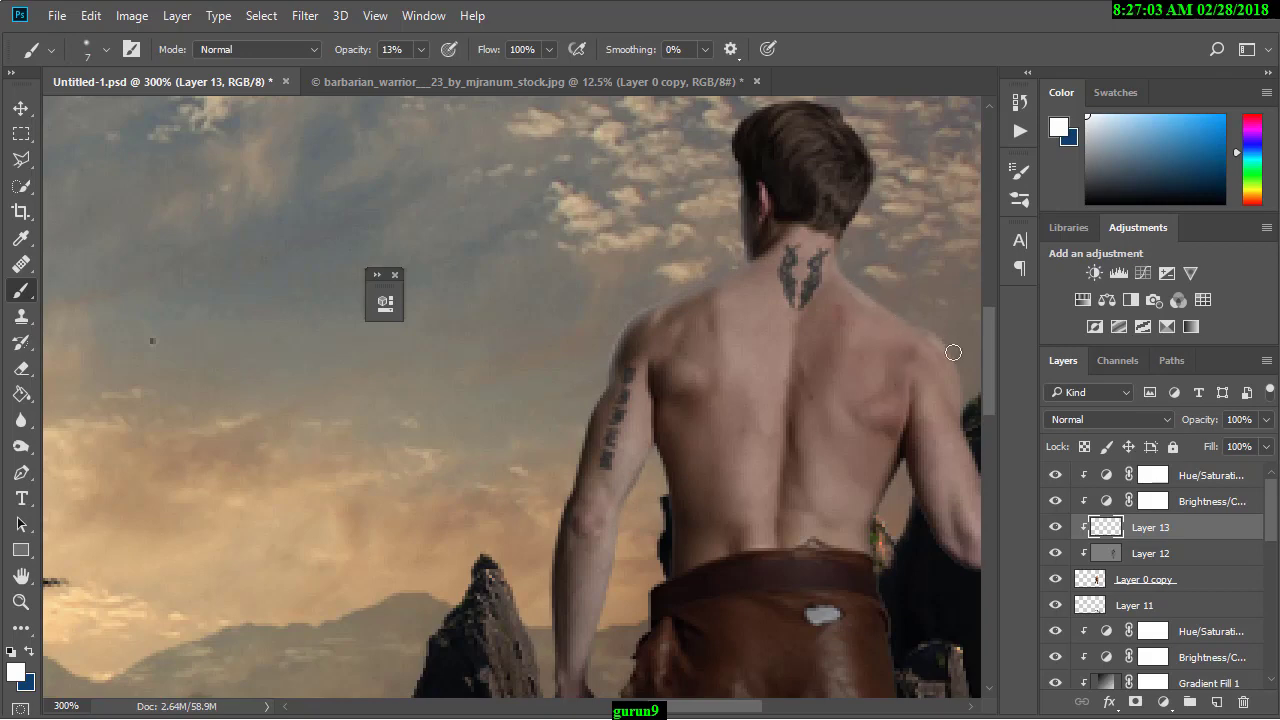
scroll(978, 365, down, 5)
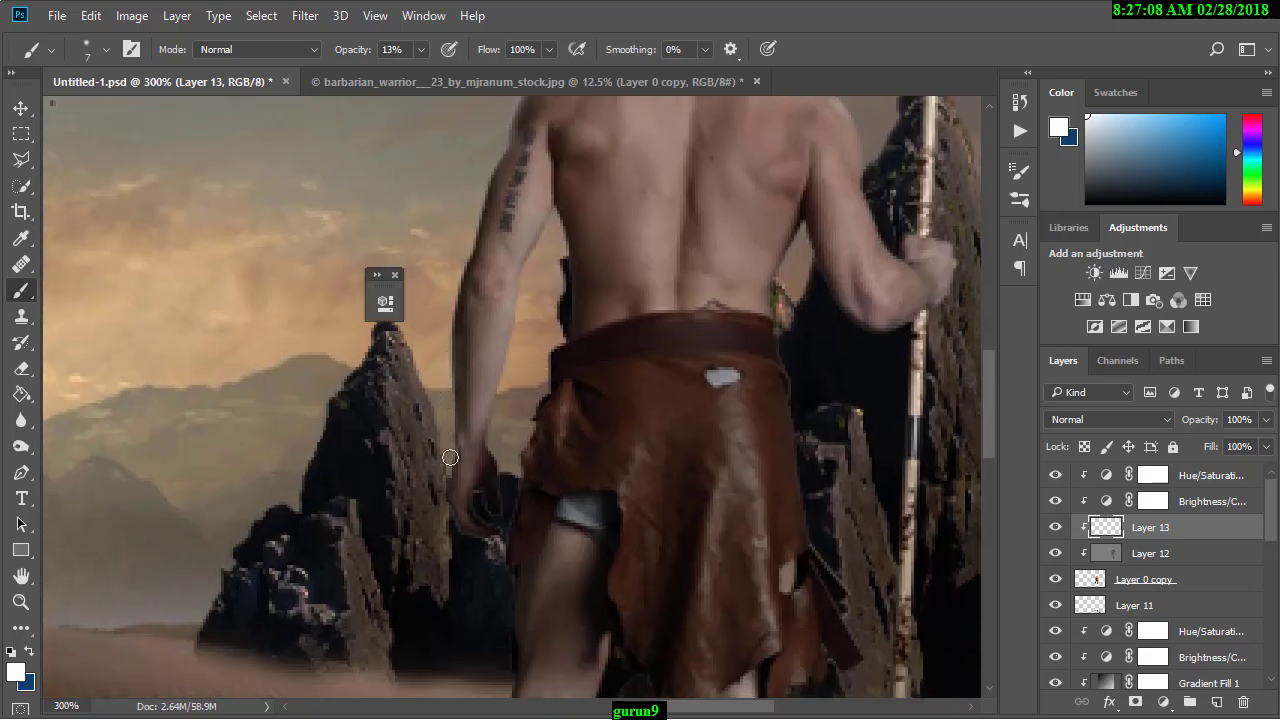
scroll(519, 561, down, 5)
Step: Brush faint light along the boot edges, then compare with Layer 13 hidden
drag(477, 542, 477, 542)
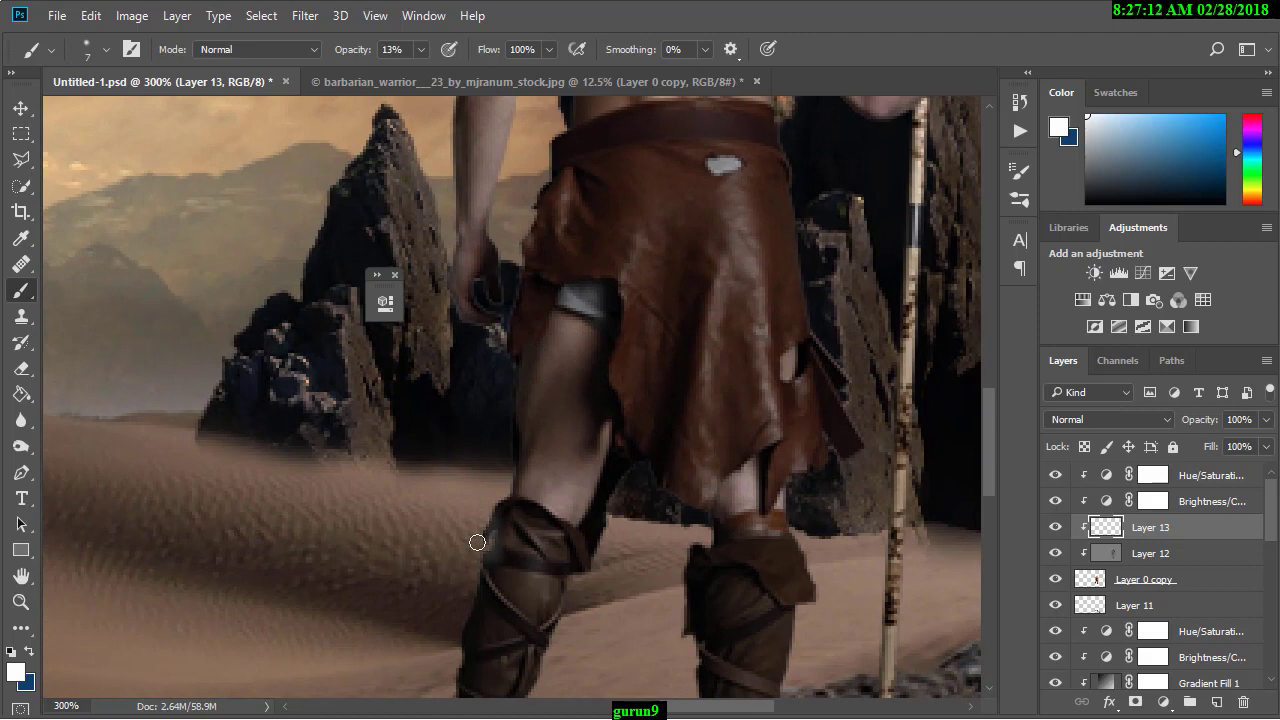
key(bracketright)
key(bracketright)
key(bracketright)
scroll(523, 560, down, 5)
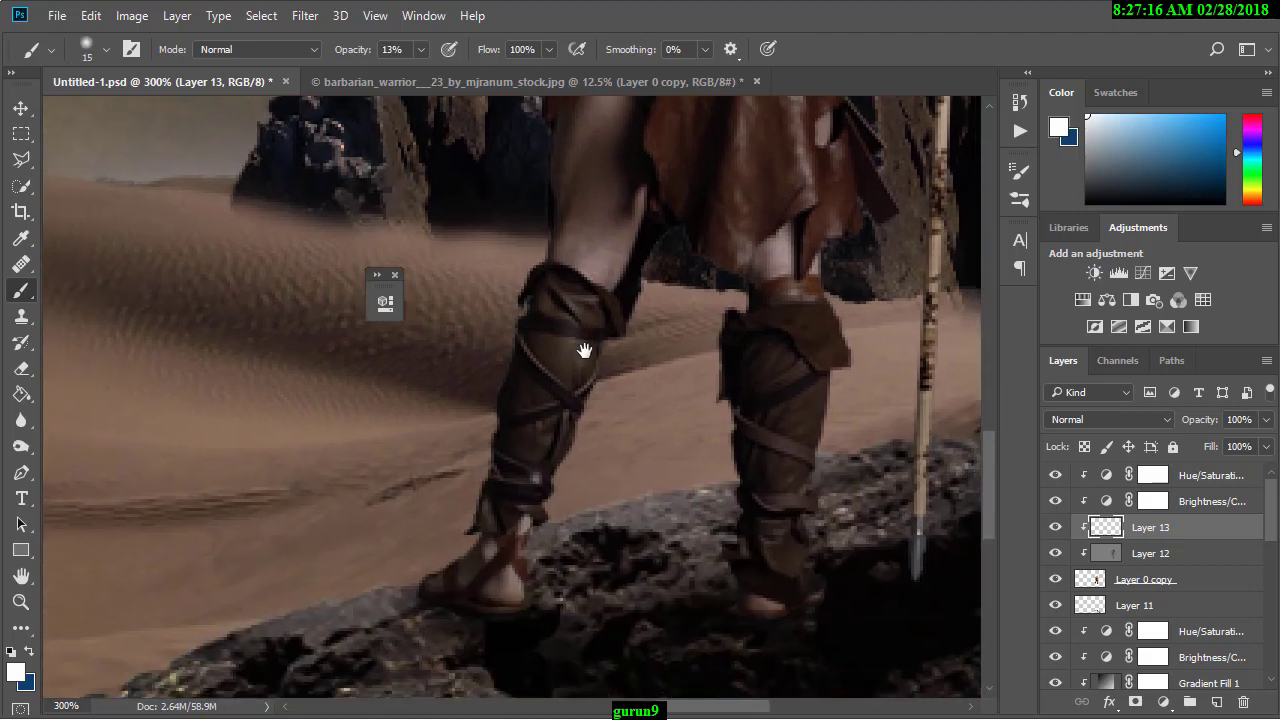
mouse_move(522, 275)
mouse_down()
mouse_move(491, 346)
mouse_move(461, 488)
mouse_up()
scroll(850, 370, up, 5)
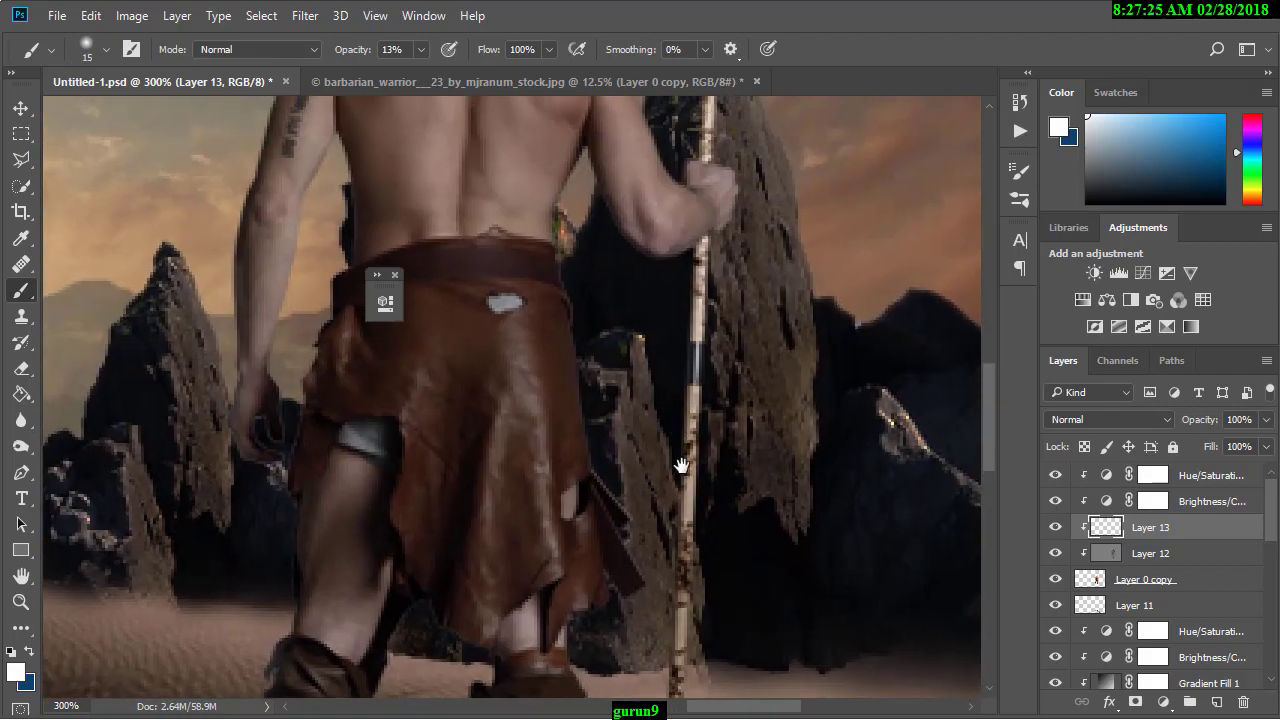
scroll(630, 452, up, 3)
key(bracketleft)
key(bracketleft)
key(bracketleft)
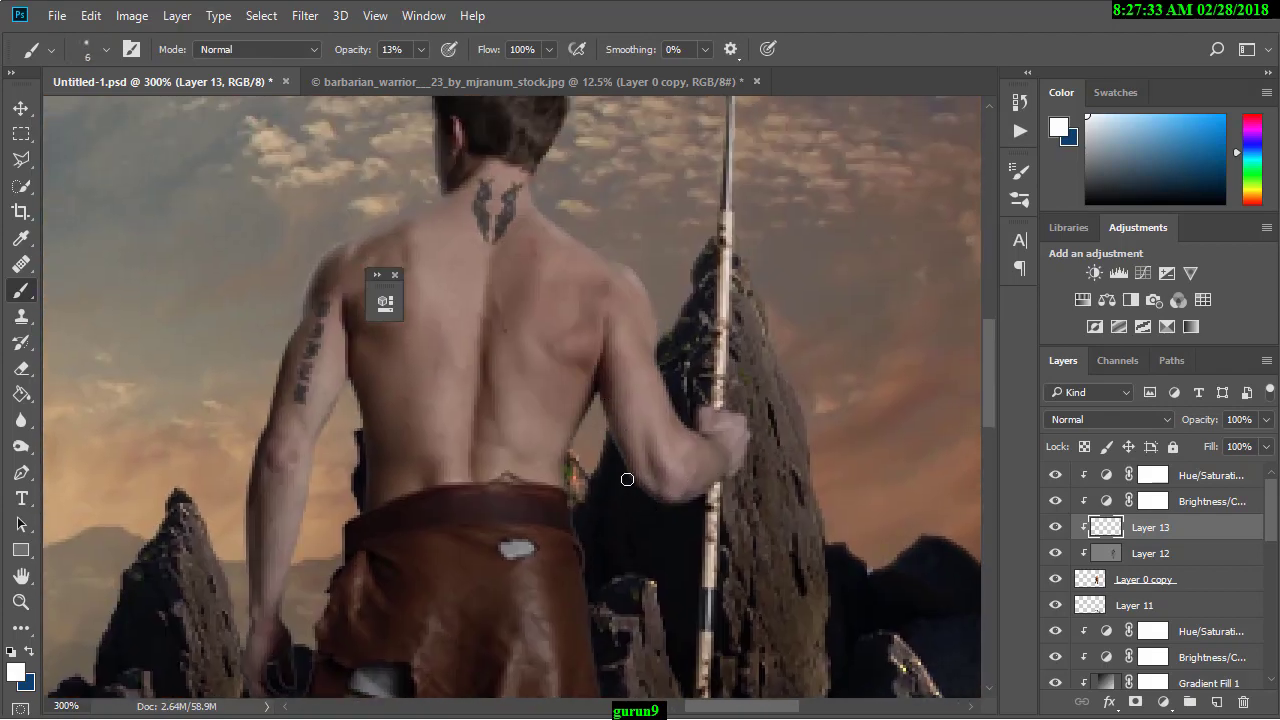
click(1055, 527)
click(1055, 527)
Step: Zoom out to the full composition and close the collapsed Properties panel
key(ctrl+minus)
key(ctrl+minus)
key(ctrl+minus)
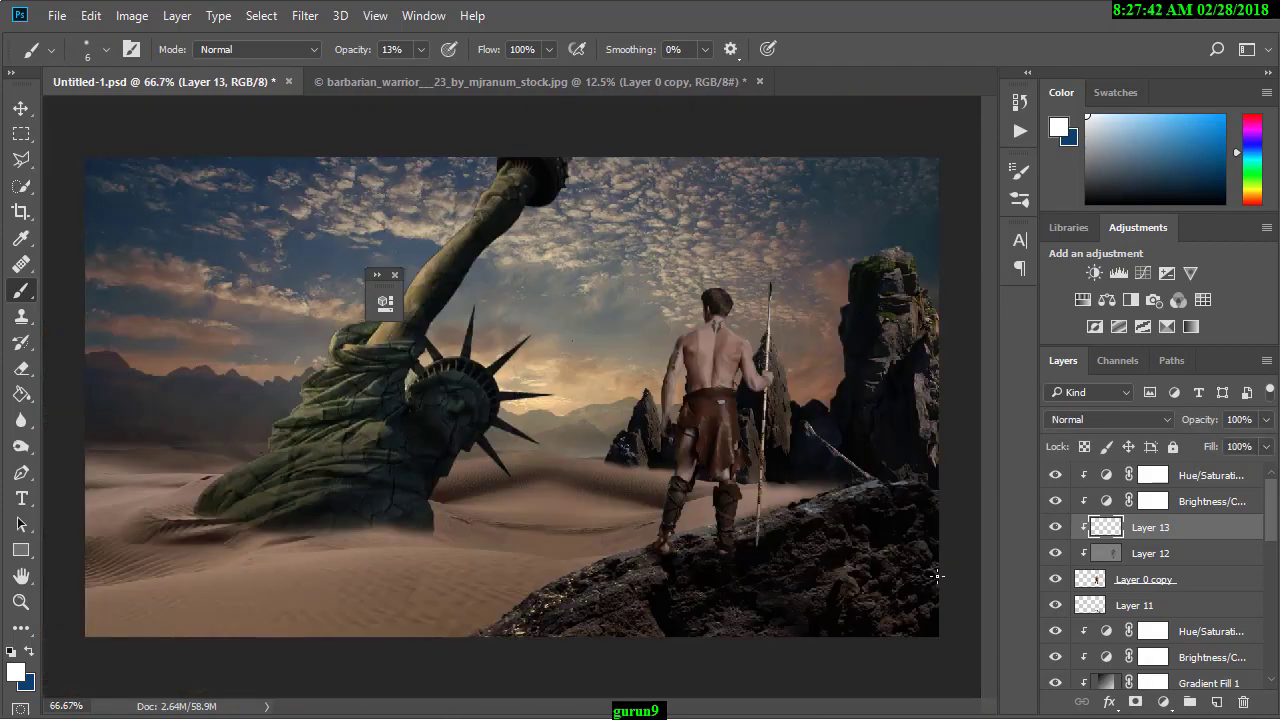
click(396, 276)
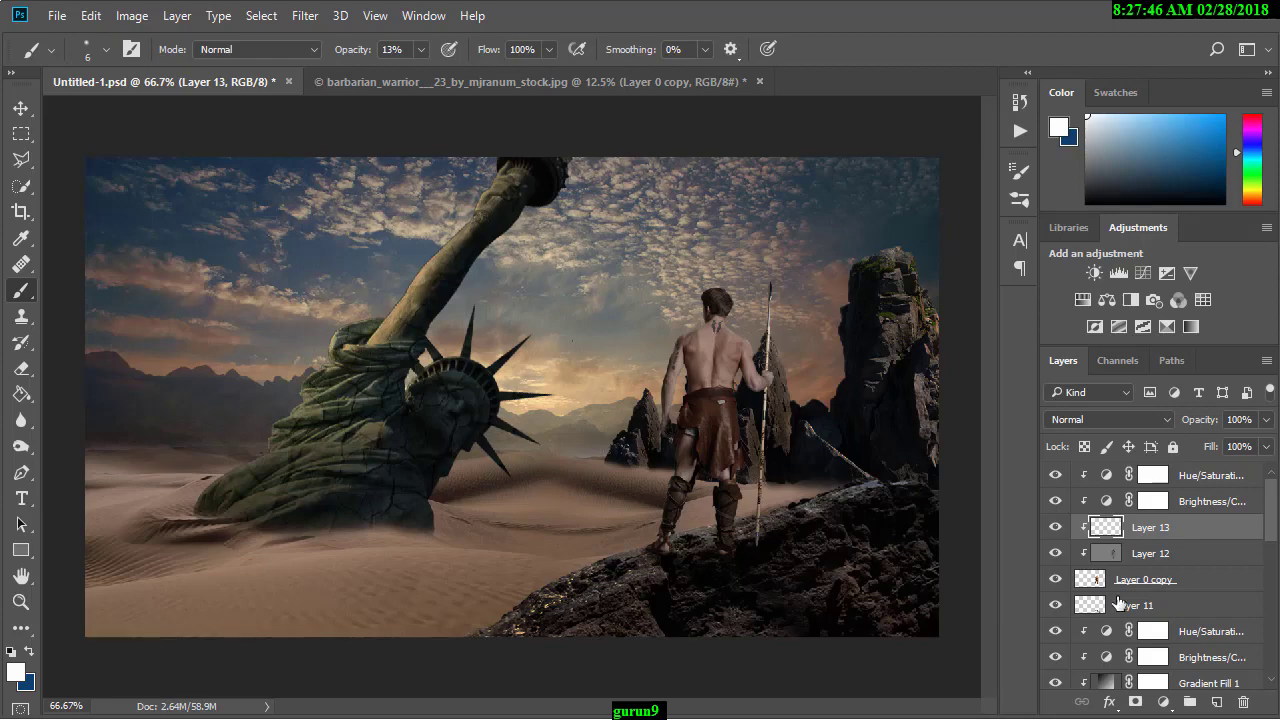